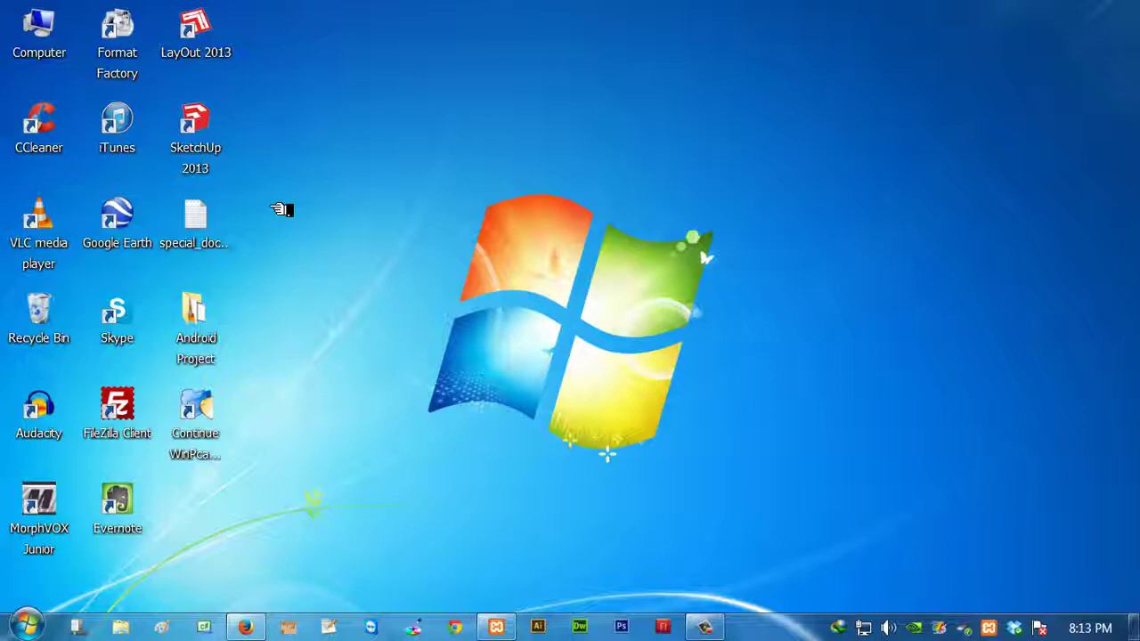
right_click(324, 53)
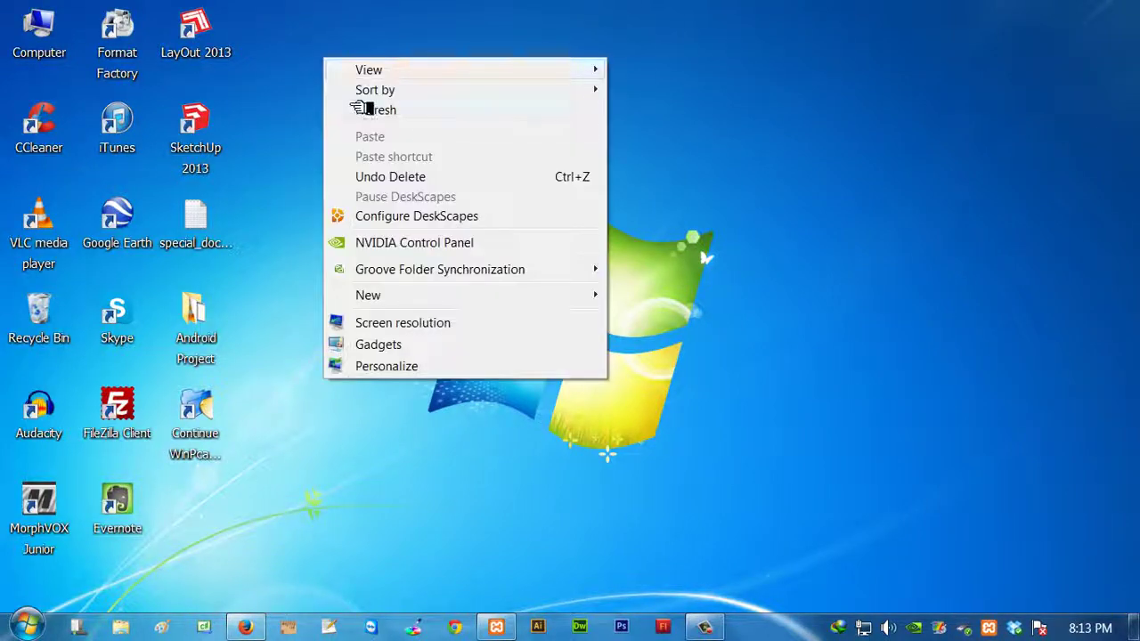
left_click(355, 108)
right_click(344, 106)
left_click(380, 157)
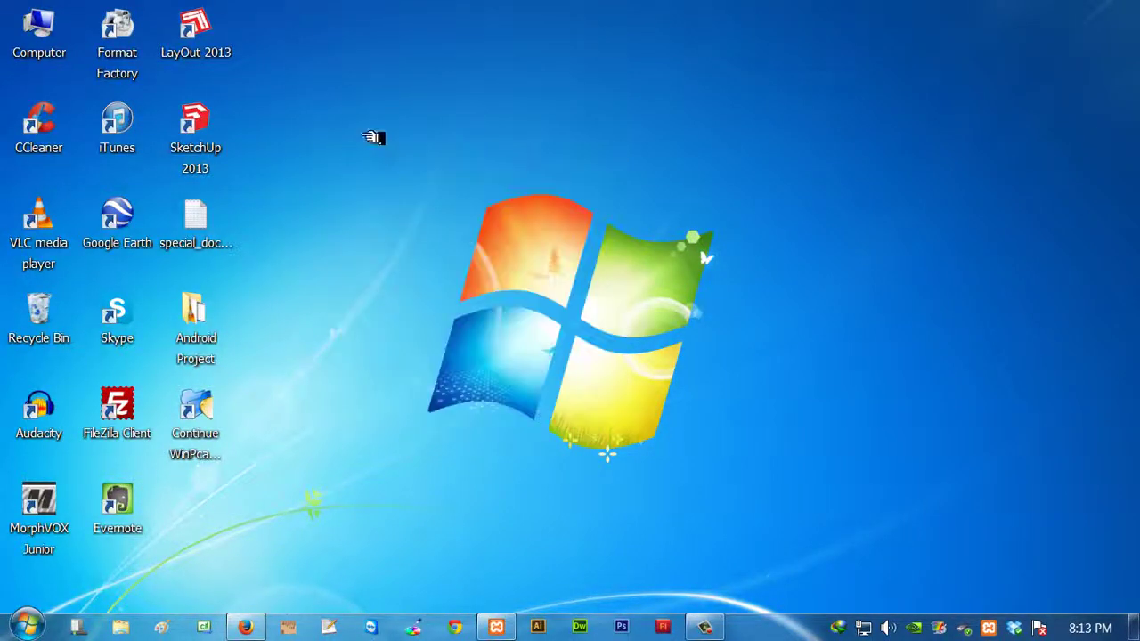
right_click(365, 133)
left_click(390, 187)
right_click(365, 121)
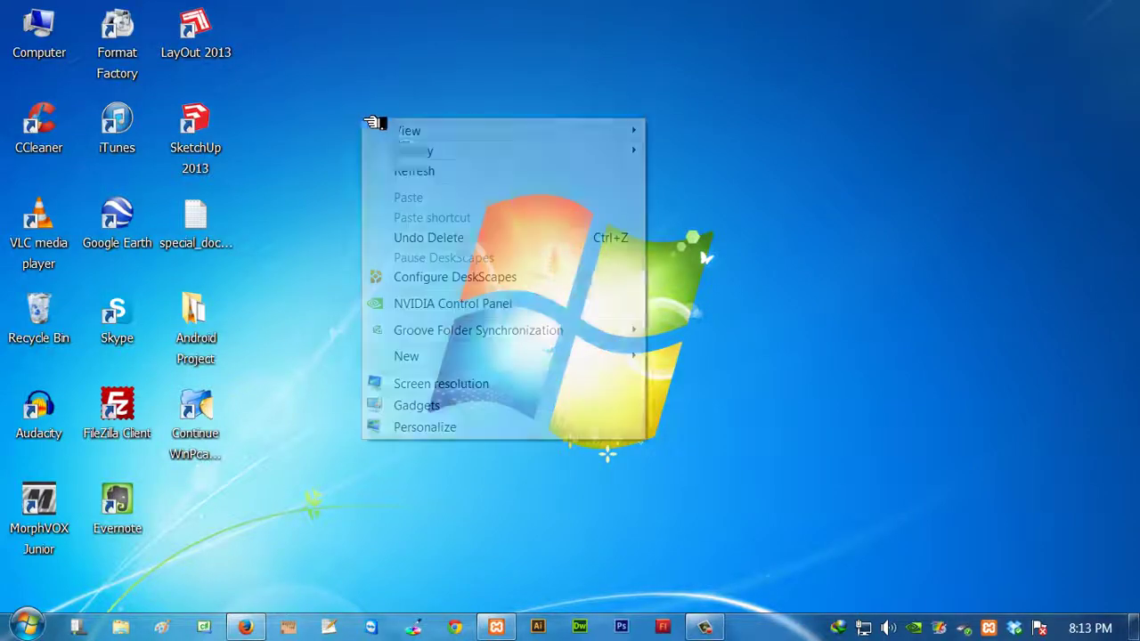
left_click(404, 168)
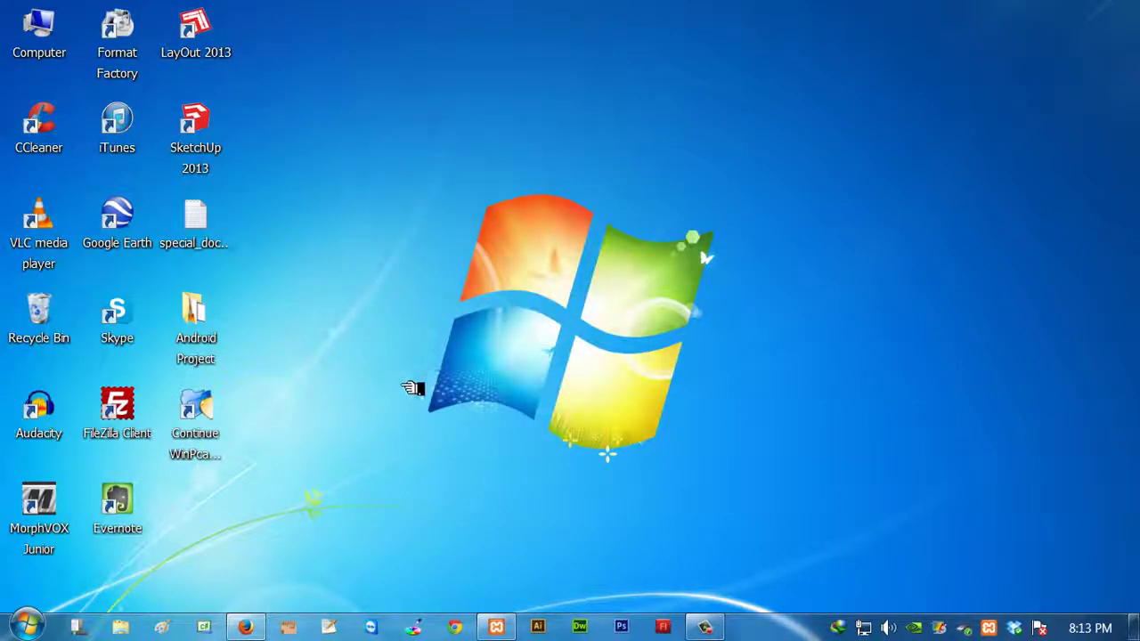
right_click(324, 189)
left_click(365, 242)
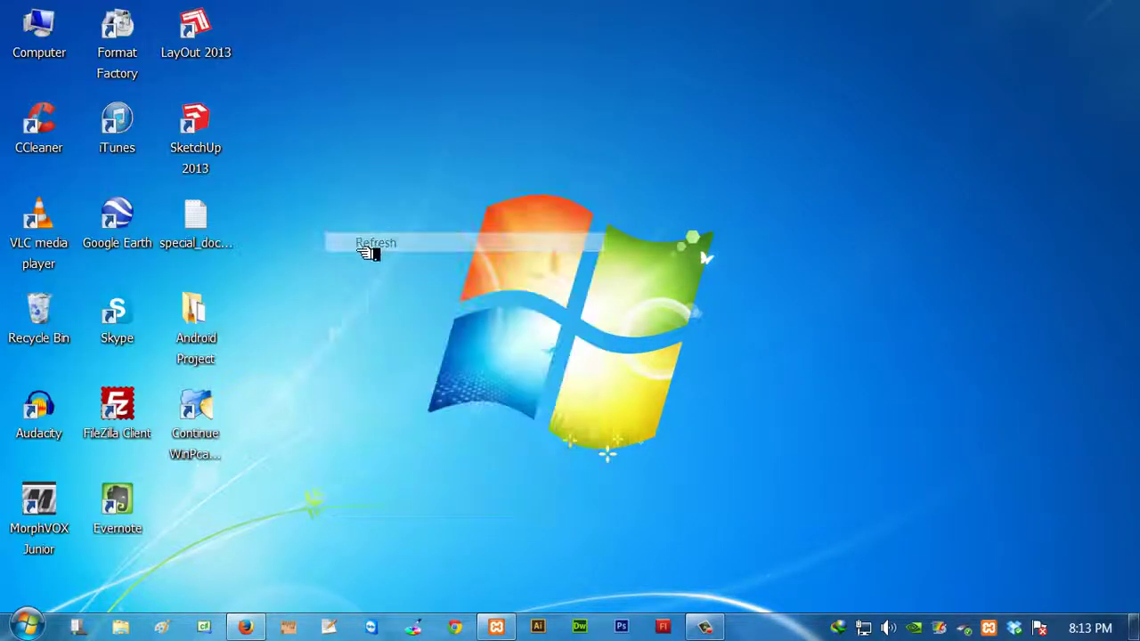
Switch to Firefox and load android.com in a new tab
left_click(266, 628)
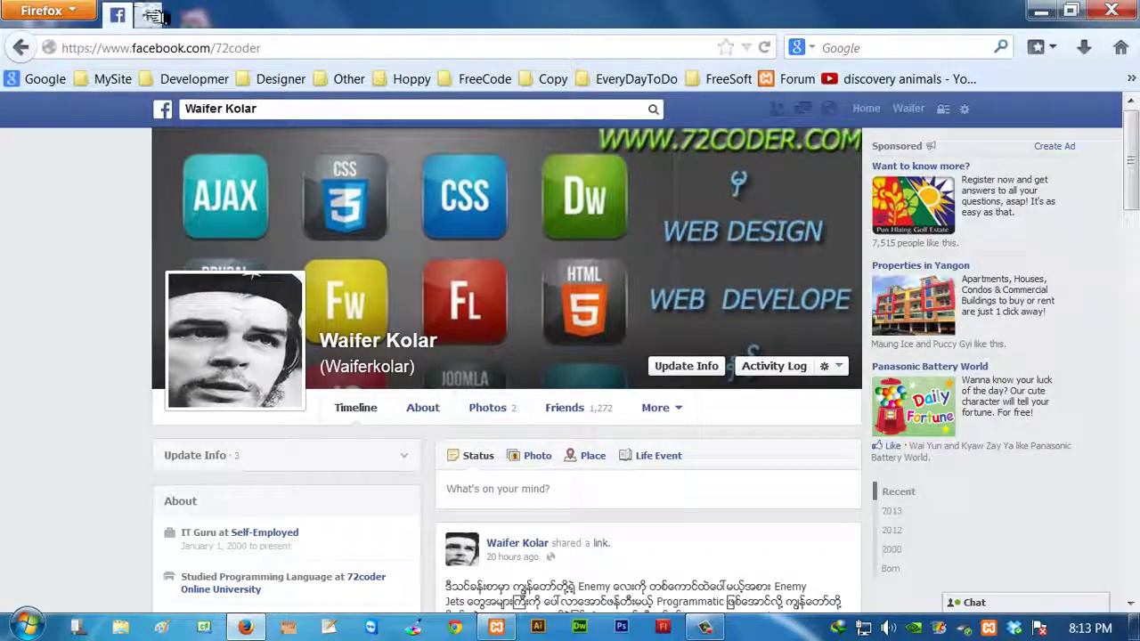
left_click(239, 16)
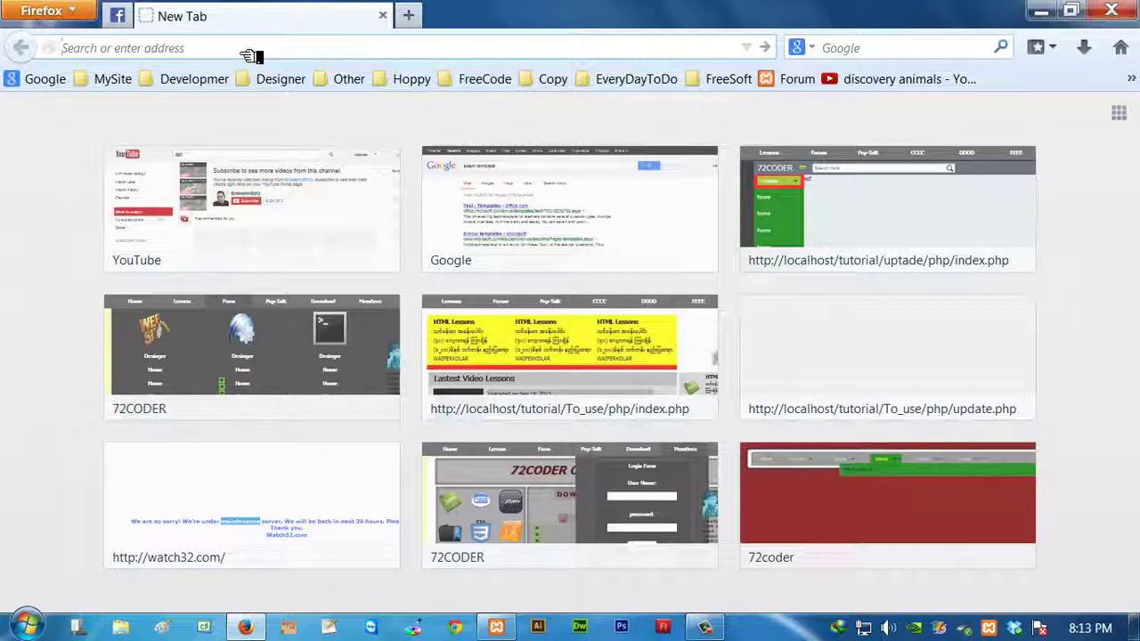
type("android.com/")
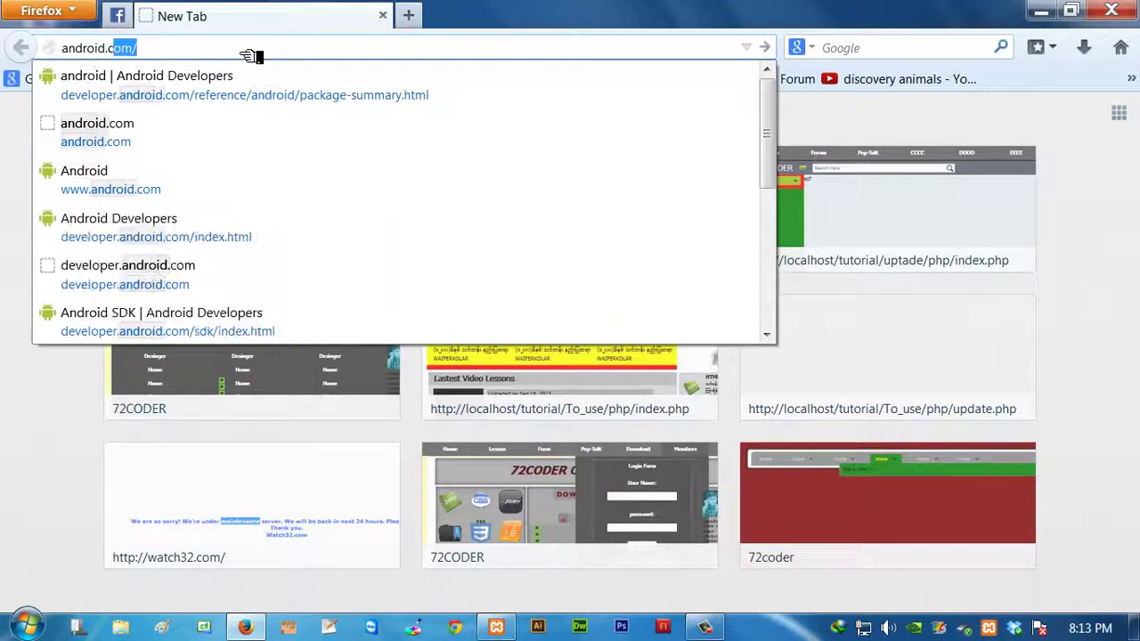
key("Return")
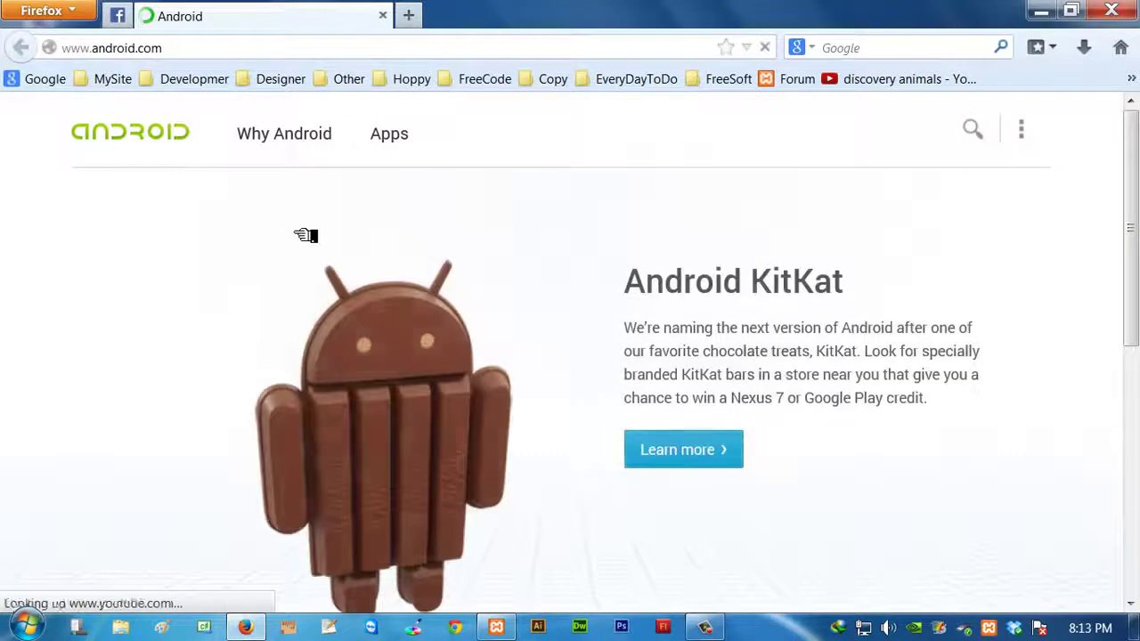
Look over the Android home page and go to the Android Developers site from its list of Android sites
scroll(715, 328, "down", 5)
scroll(101, 395, "up", 5)
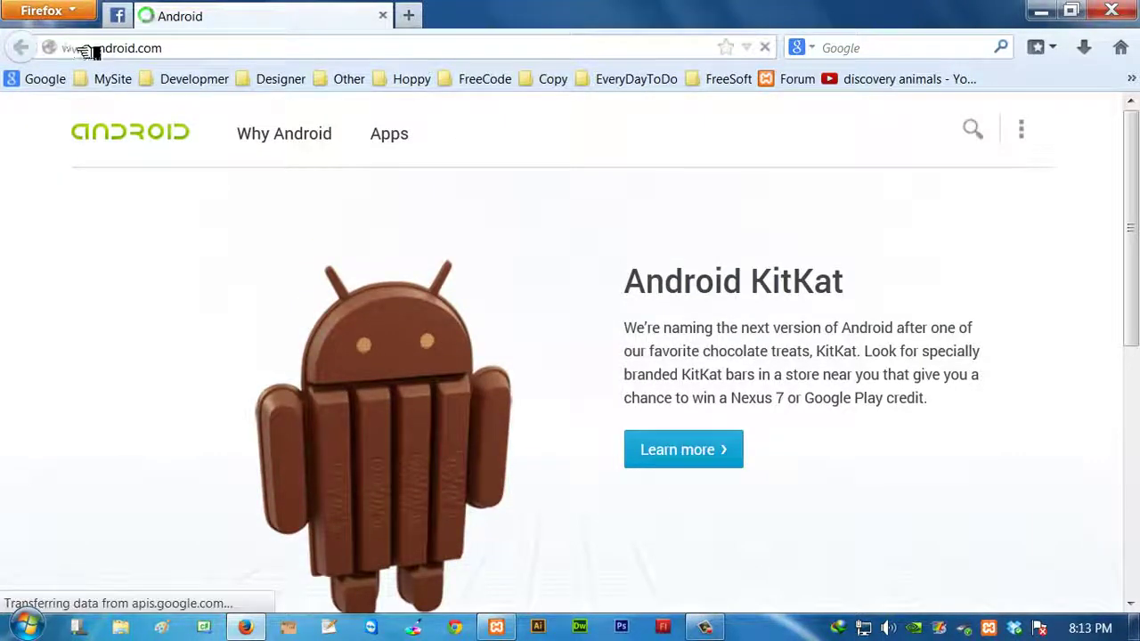
scroll(644, 303, "down", 5)
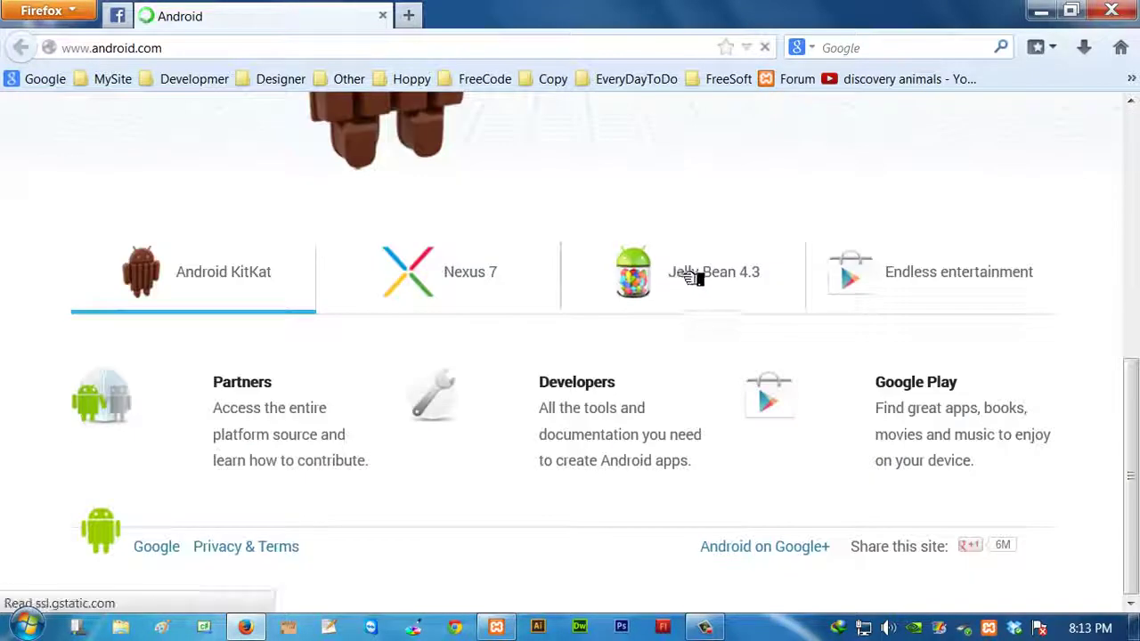
scroll(1055, 194, "up", 5)
left_click(1024, 126)
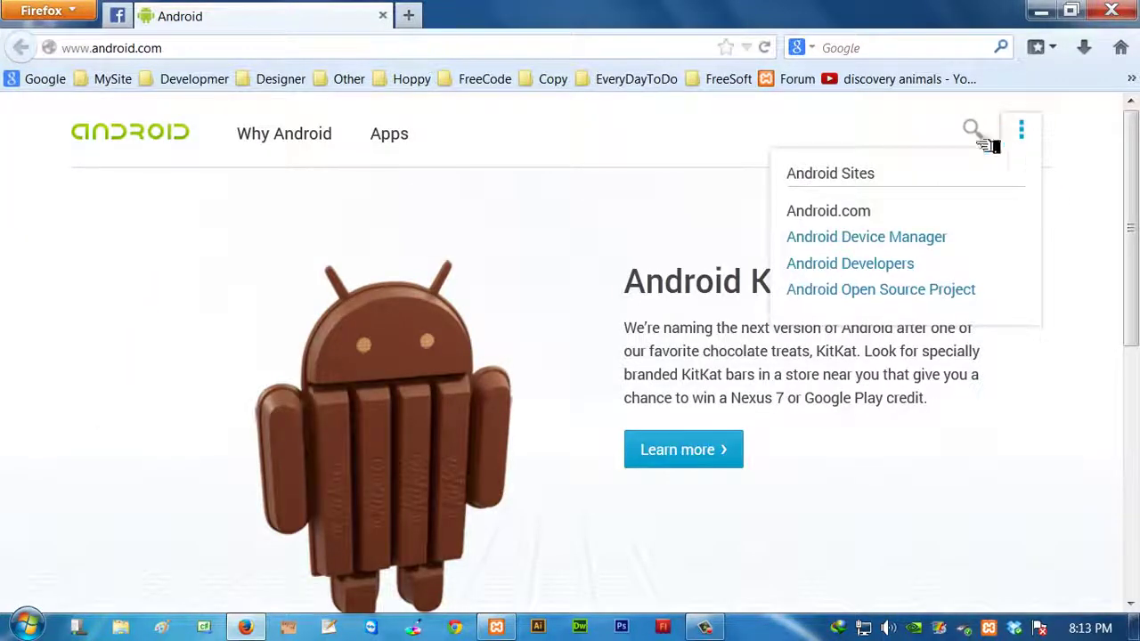
left_click(859, 264)
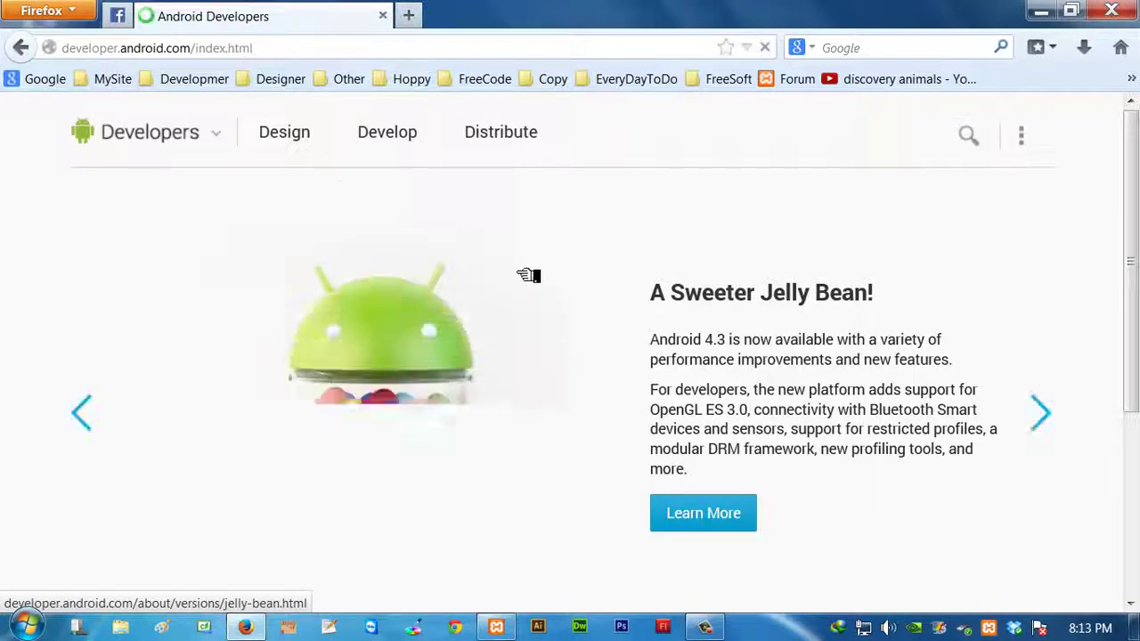
Look over the Android Developers home page and its address, and open the Get the SDK page
scroll(564, 254, "down", 3)
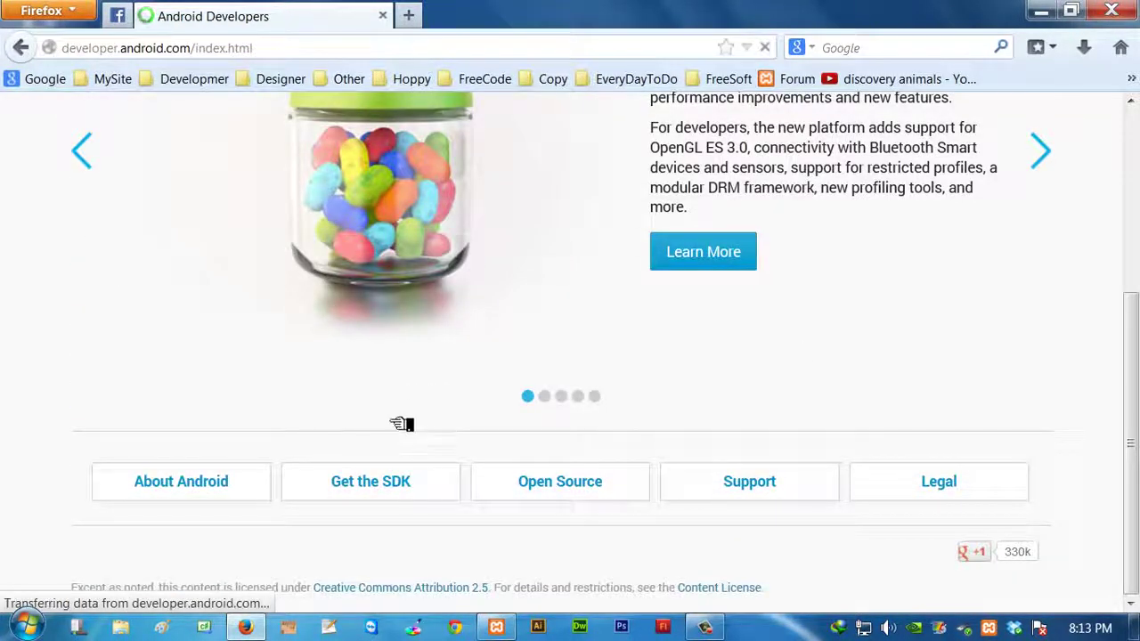
scroll(400, 425, "up", 3)
scroll(466, 496, "down", 3)
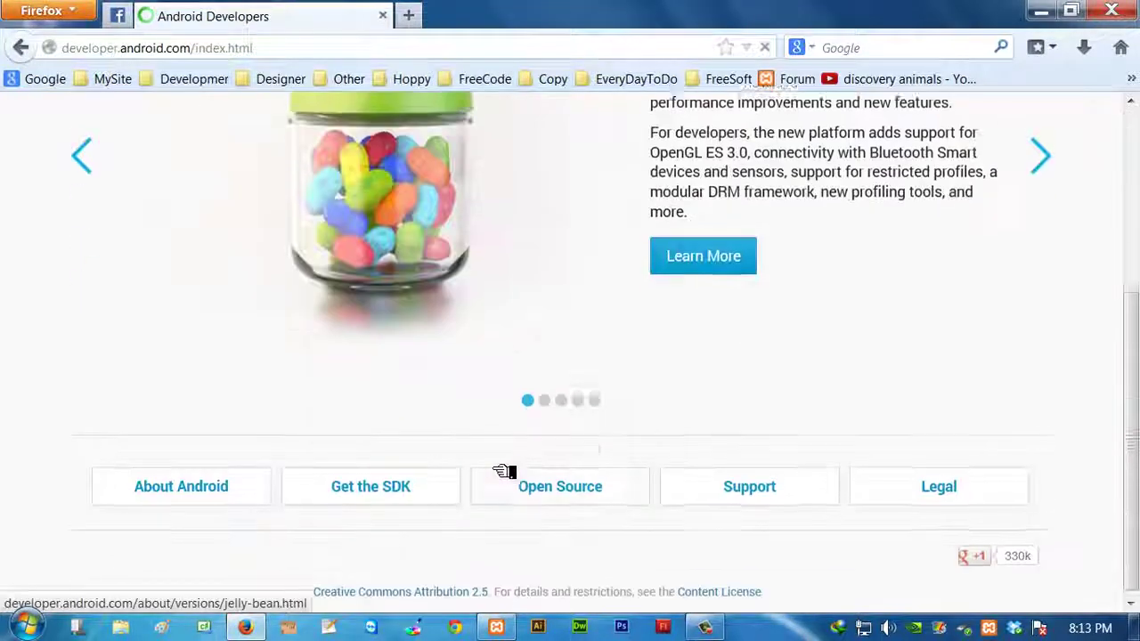
scroll(504, 471, "up", 3)
left_click(109, 49)
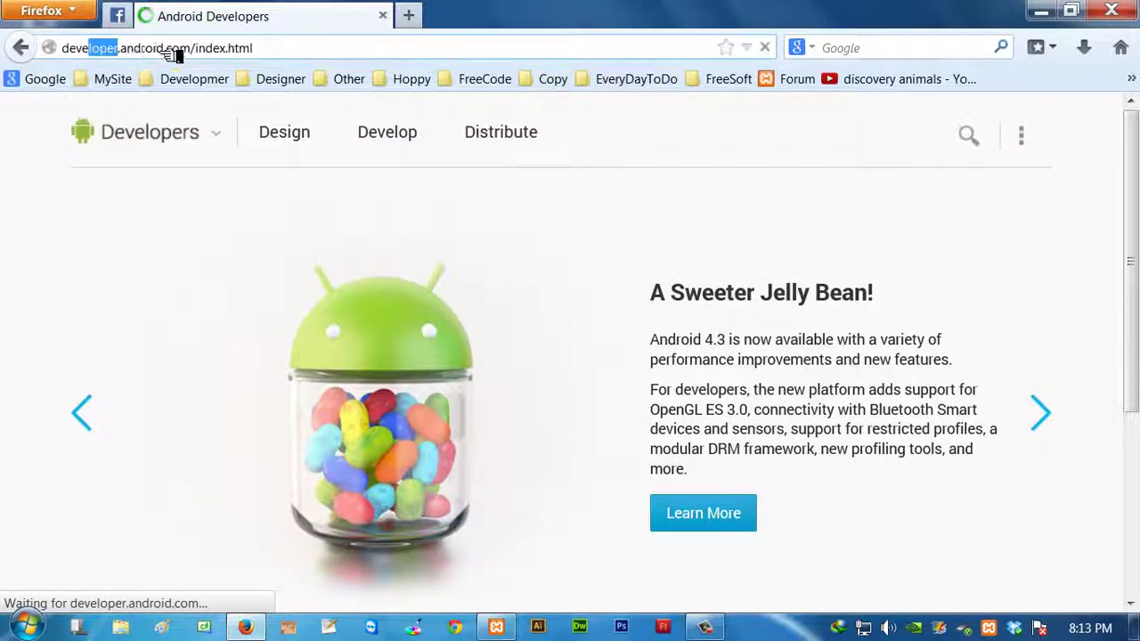
mouse_move(280, 51)
left_mouse_down()
mouse_move(188, 45)
mouse_move(285, 49)
left_mouse_up()
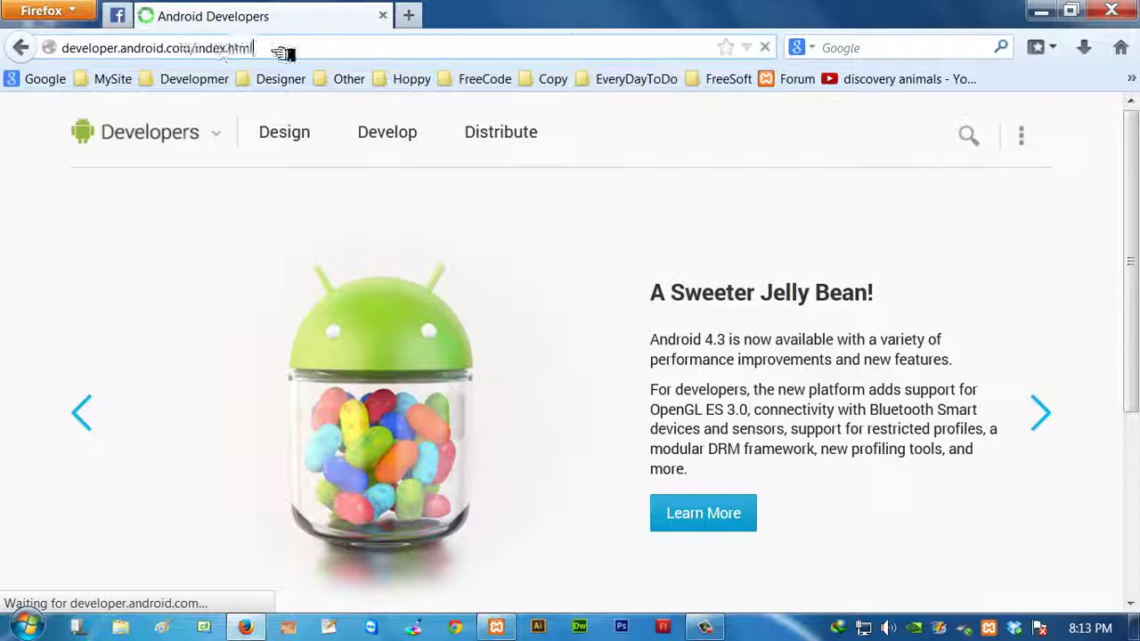
scroll(538, 409, "down", 3)
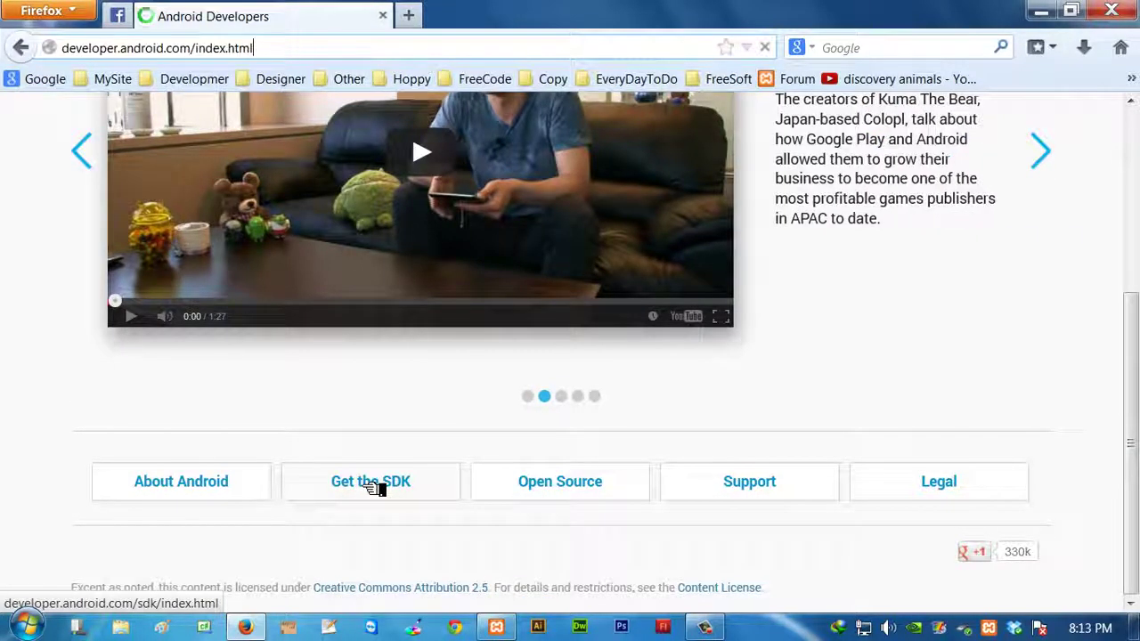
left_click(373, 483)
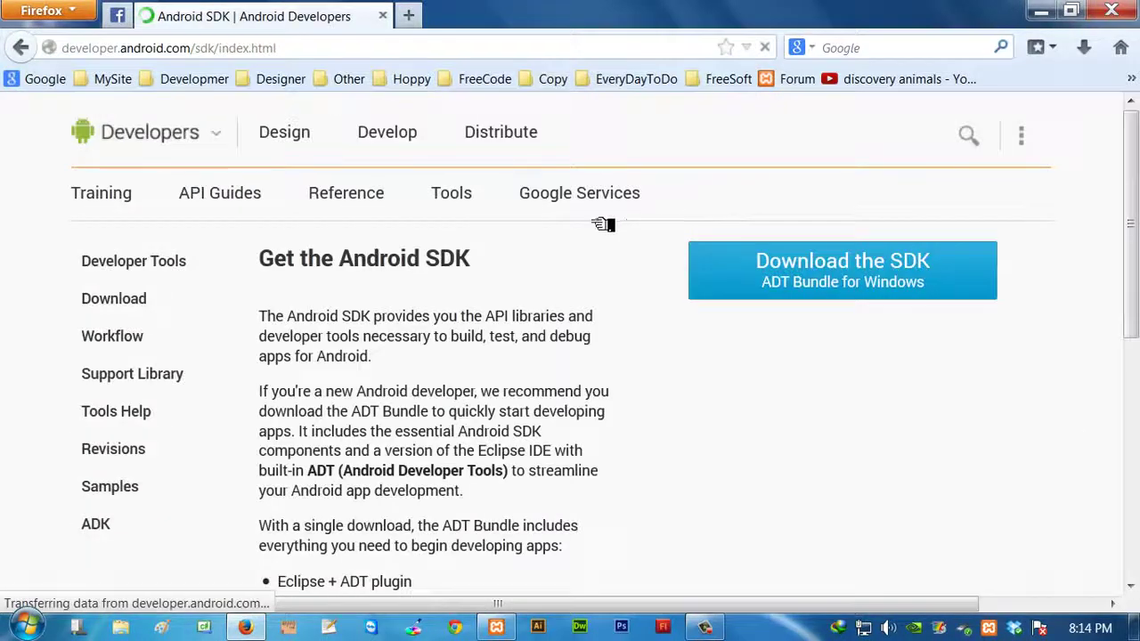
Choose to download the SDK ADT Bundle for Windows, bringing up its terms and conditions
scroll(708, 399, "down", 5)
scroll(708, 400, "up", 4)
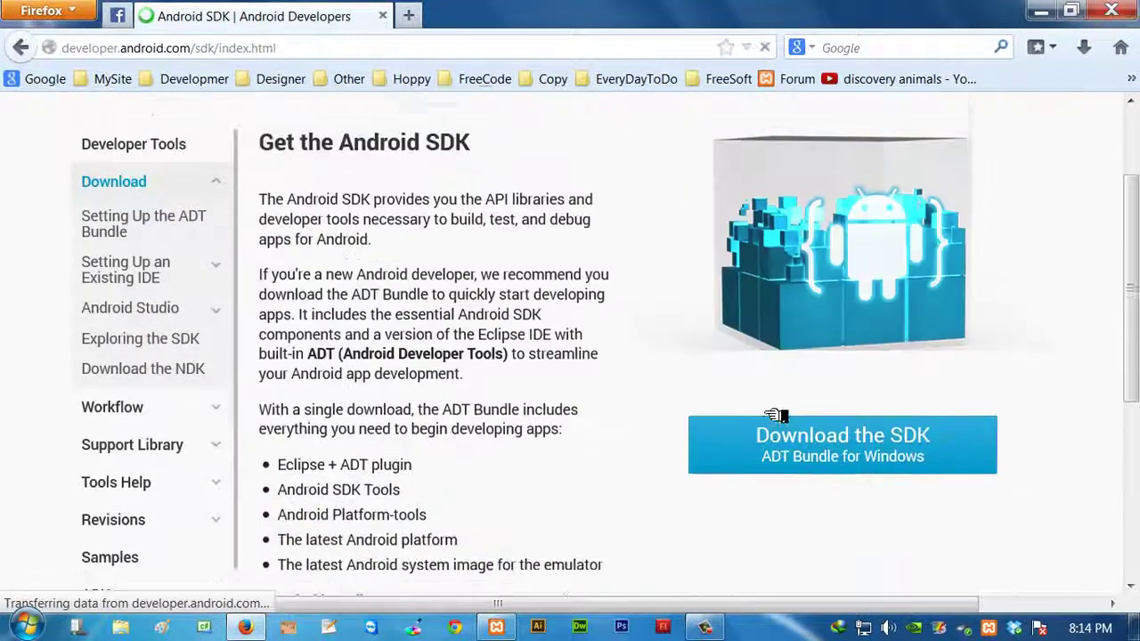
left_click(863, 469)
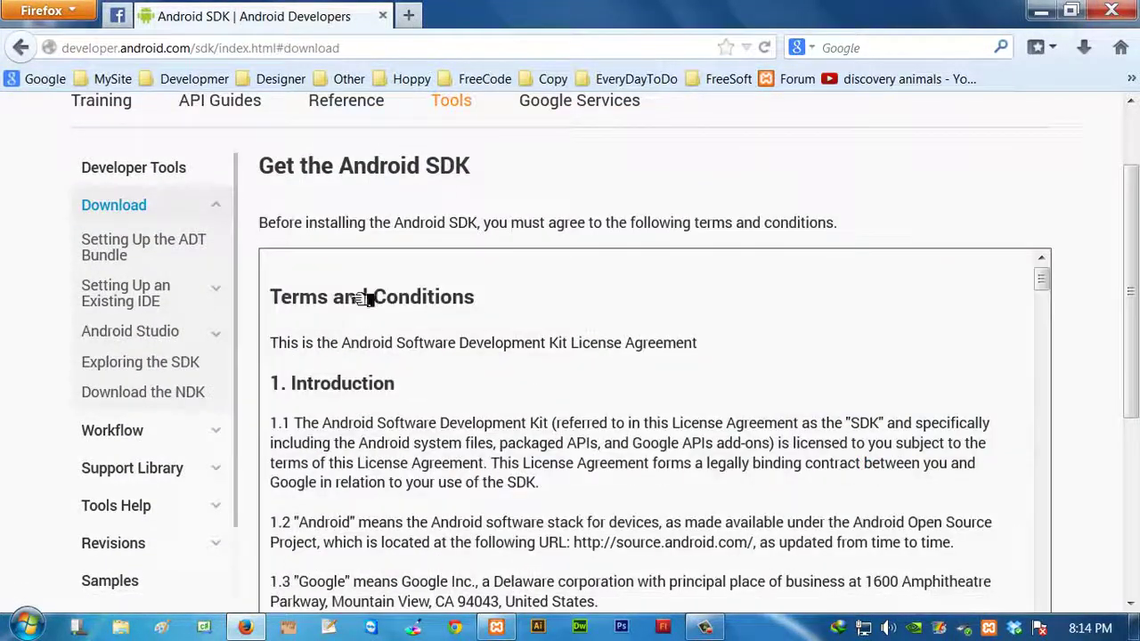
Agree to the SDK terms and conditions, select the 32-bit version and request the ADT Bundle for Windows download
scroll(365, 289, "down", 10)
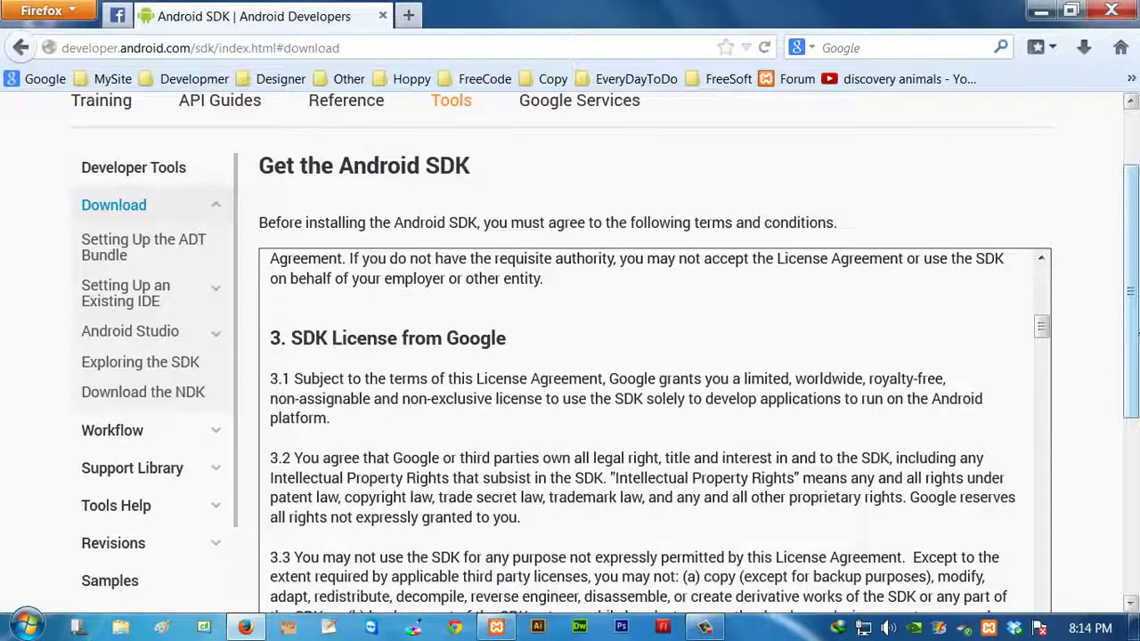
scroll(1124, 394, "down", 5)
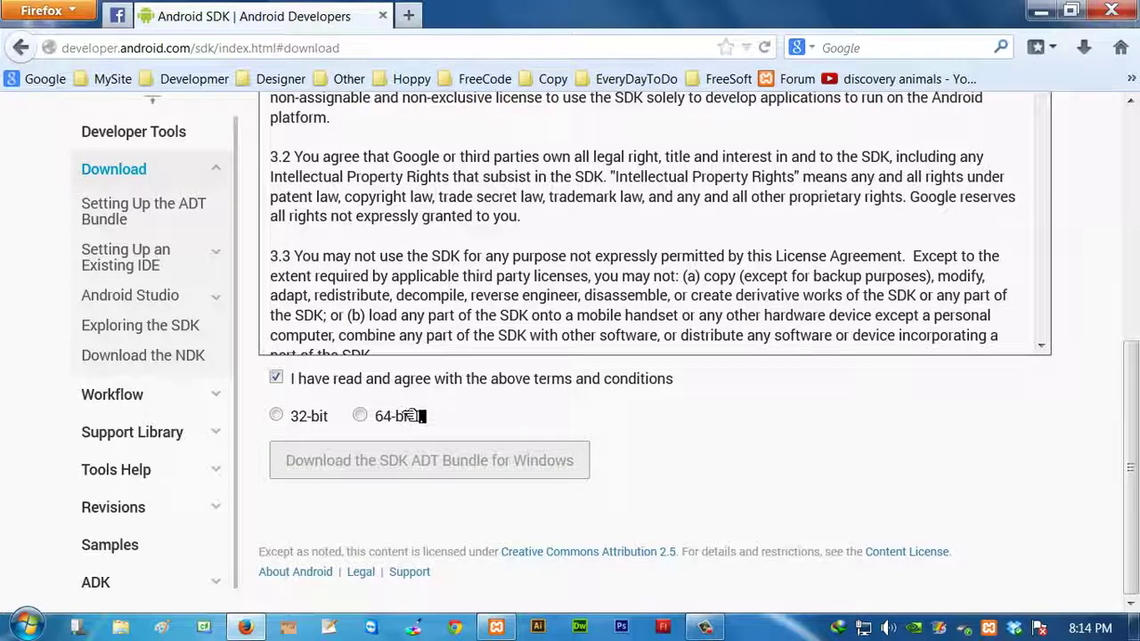
left_click(297, 418)
left_click(377, 416)
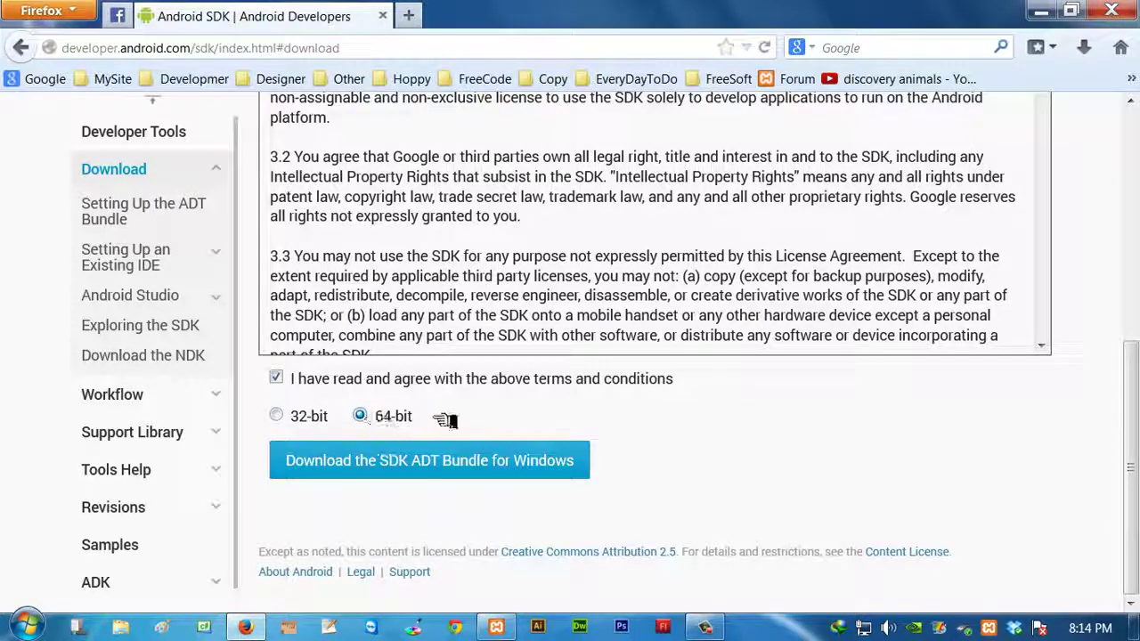
left_click(289, 417)
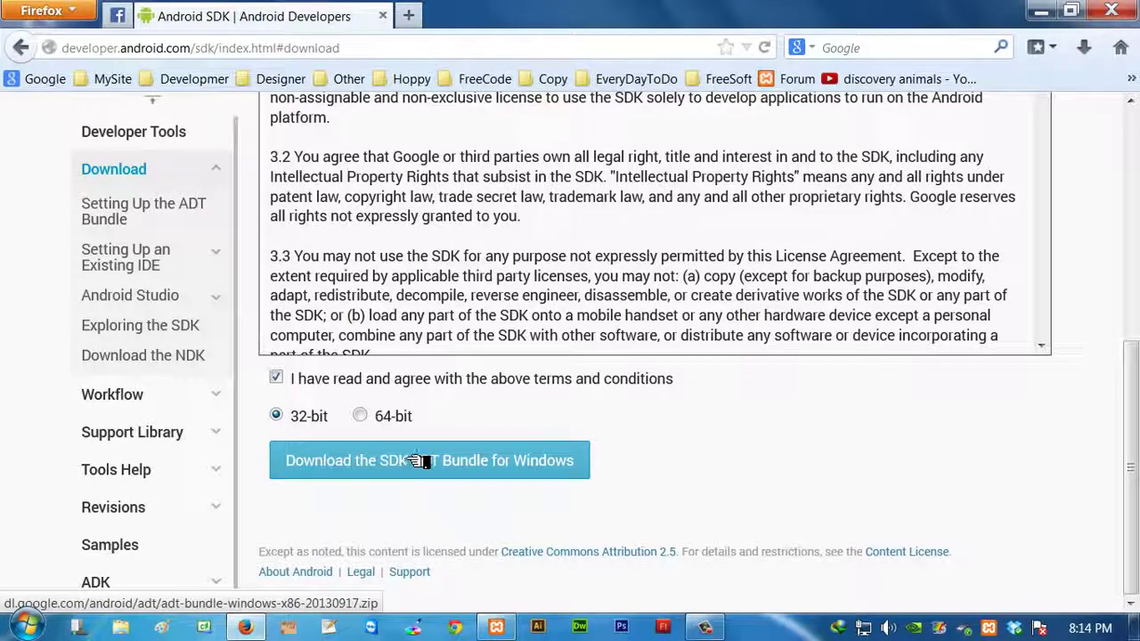
left_click(515, 463)
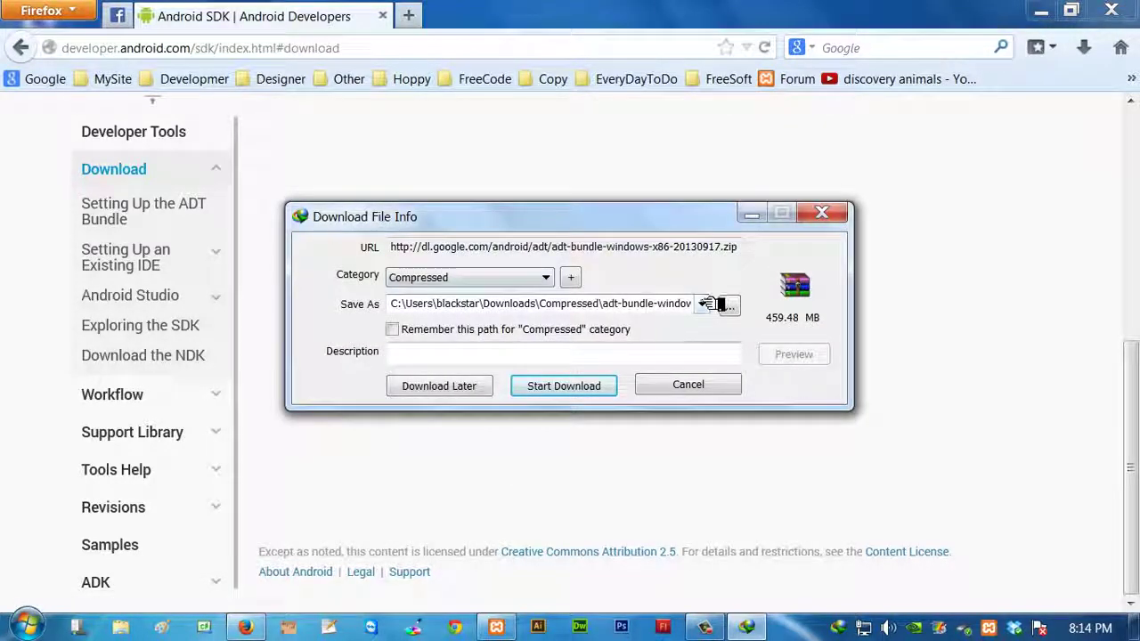
View the available save paths for the bundle, dismiss the download dialog without downloading and minimize the browser
left_click(702, 304)
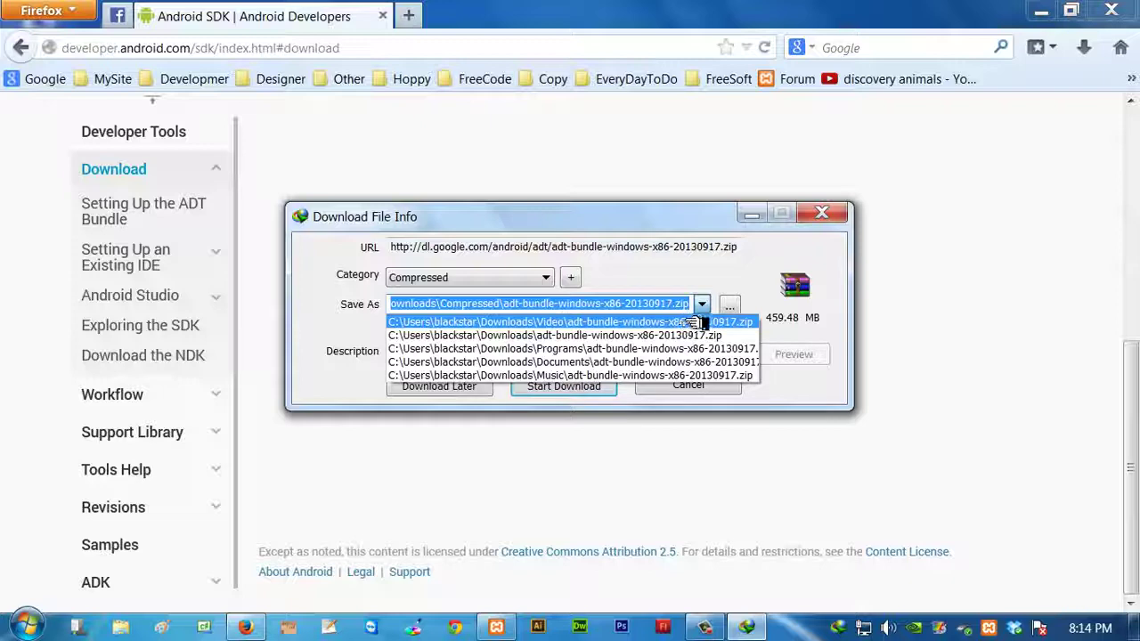
left_click(783, 267)
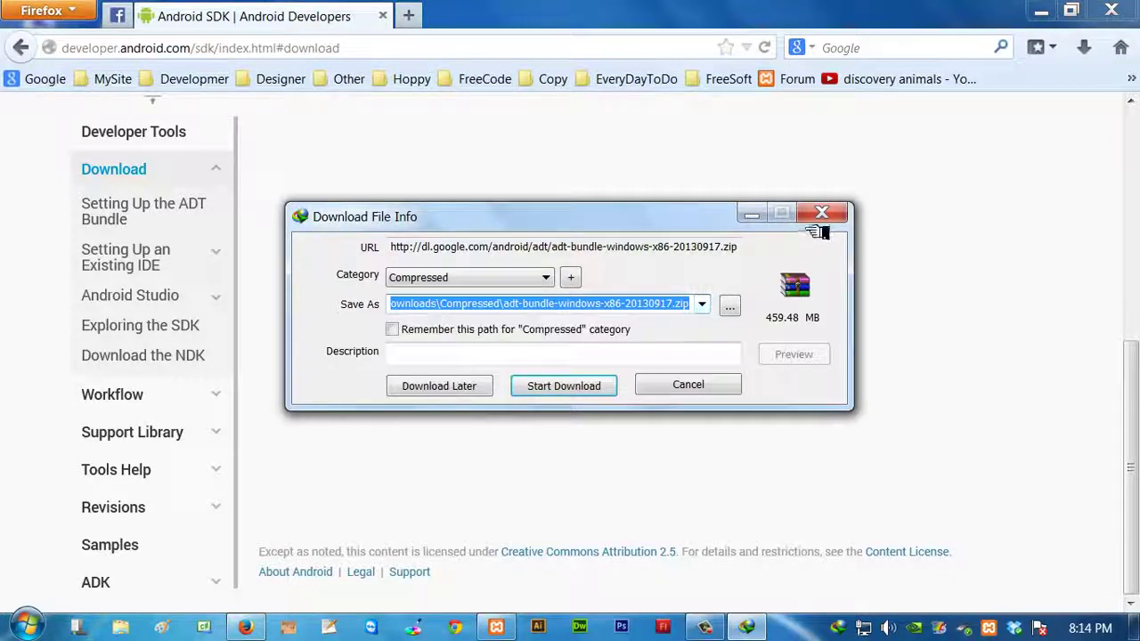
left_click(821, 212)
left_click(1040, 12)
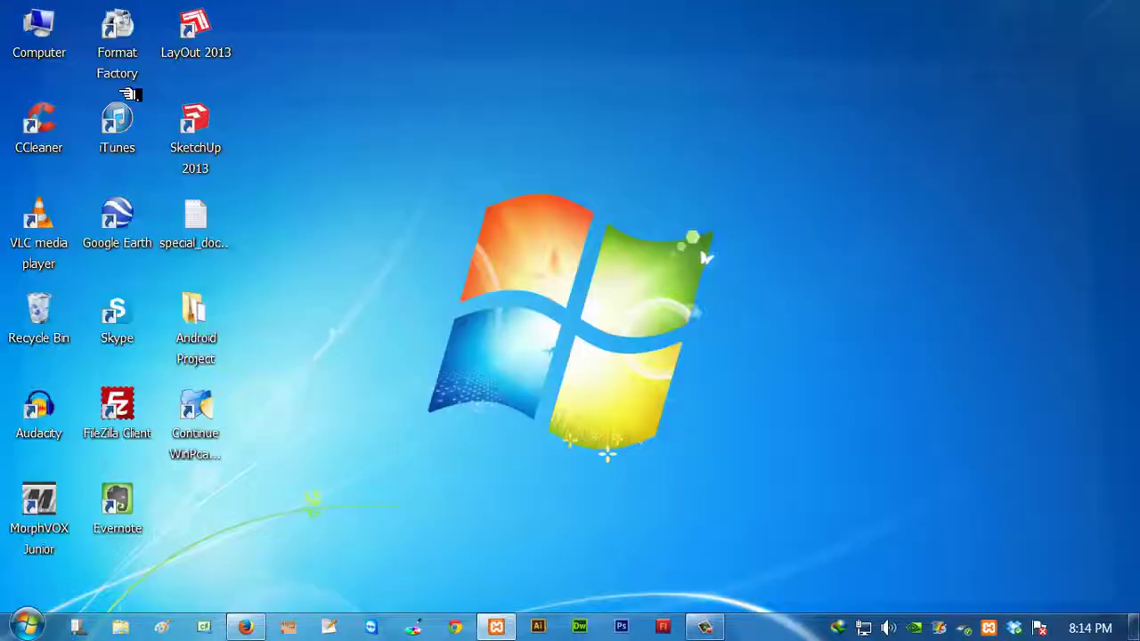
Open the android+Java folder inside Downloads\Programs in Windows Explorer
left_click(120, 627)
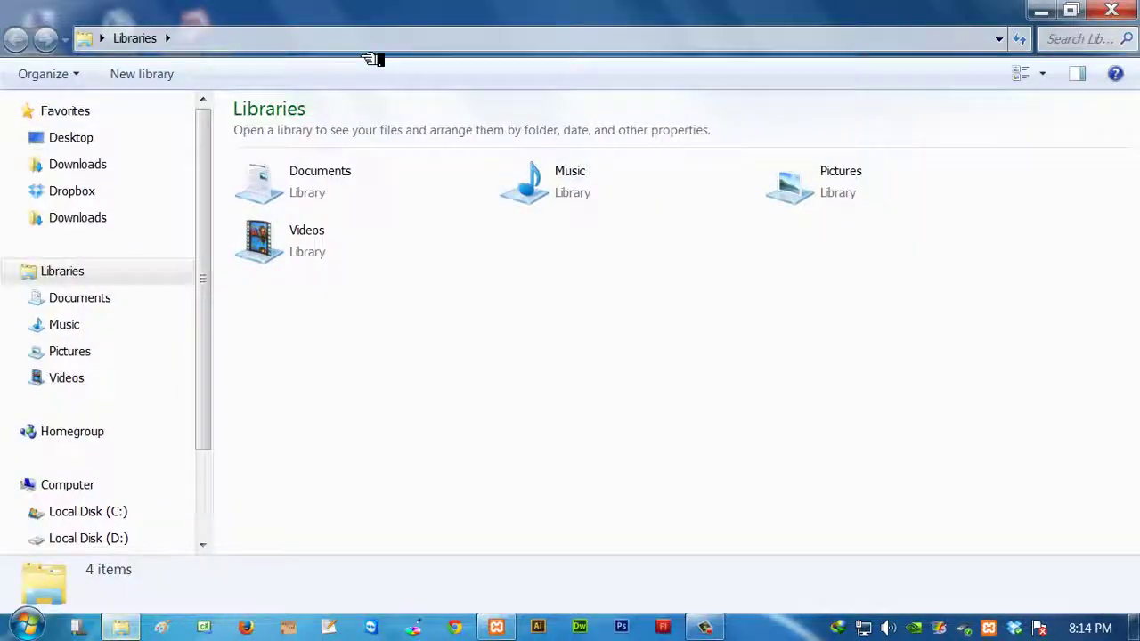
left_click(93, 164)
left_click(277, 303)
double_click(373, 304)
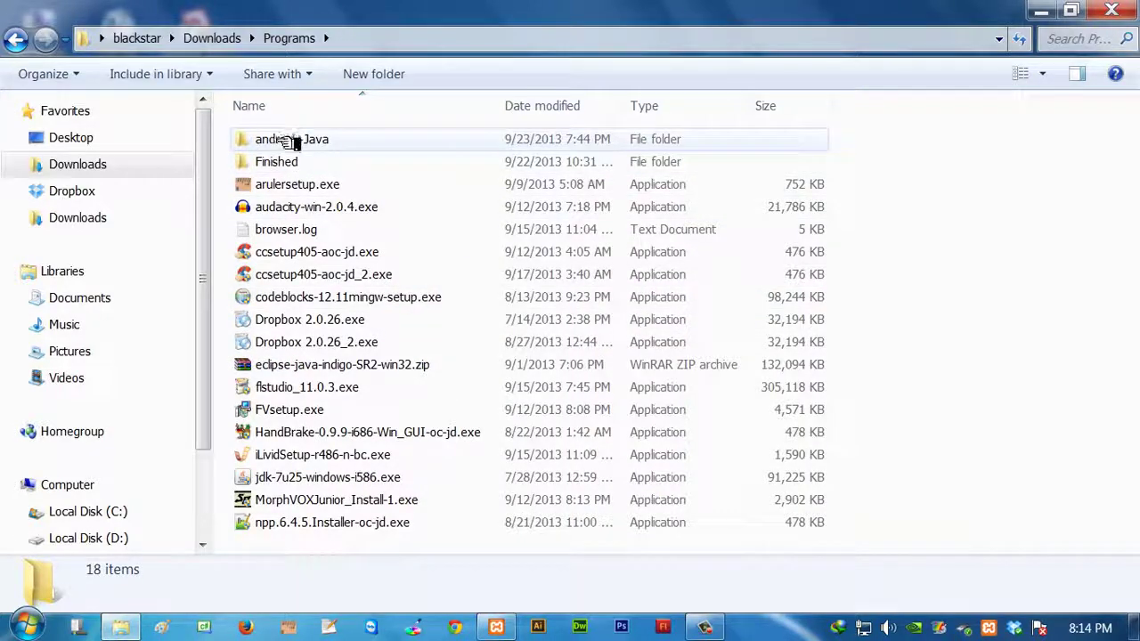
double_click(293, 143)
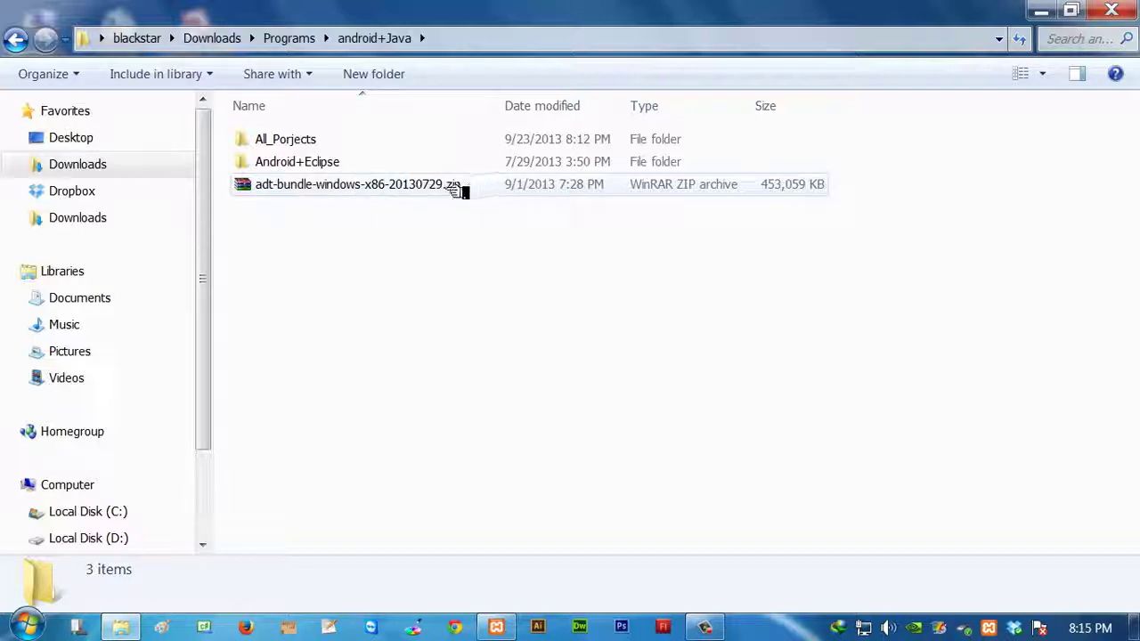
left_click(287, 166)
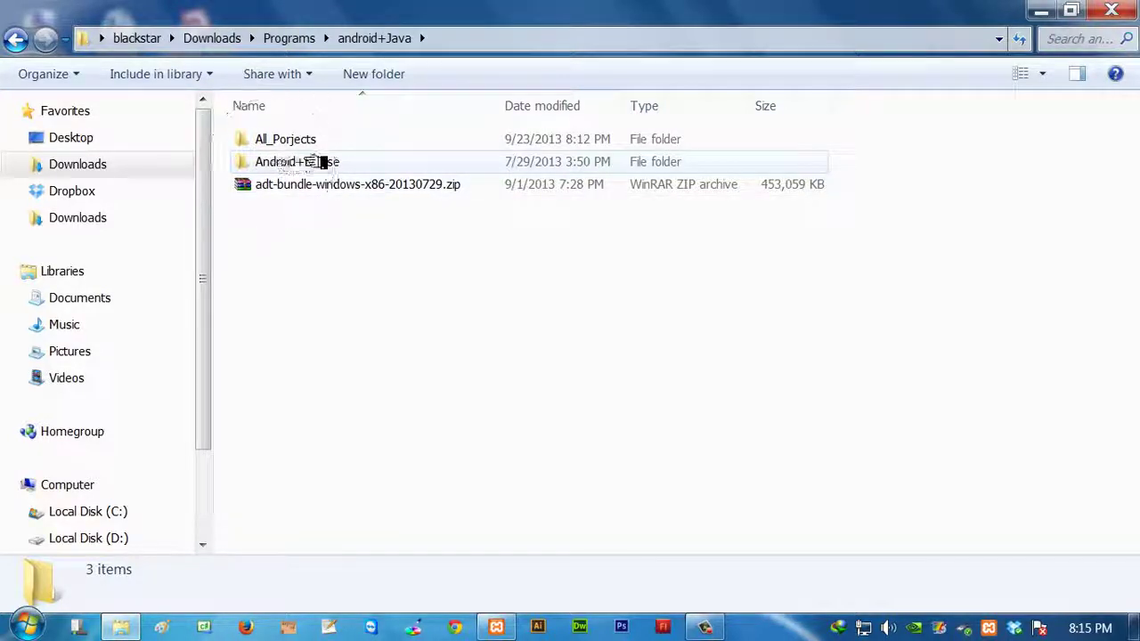
left_click(383, 184)
left_click(381, 186)
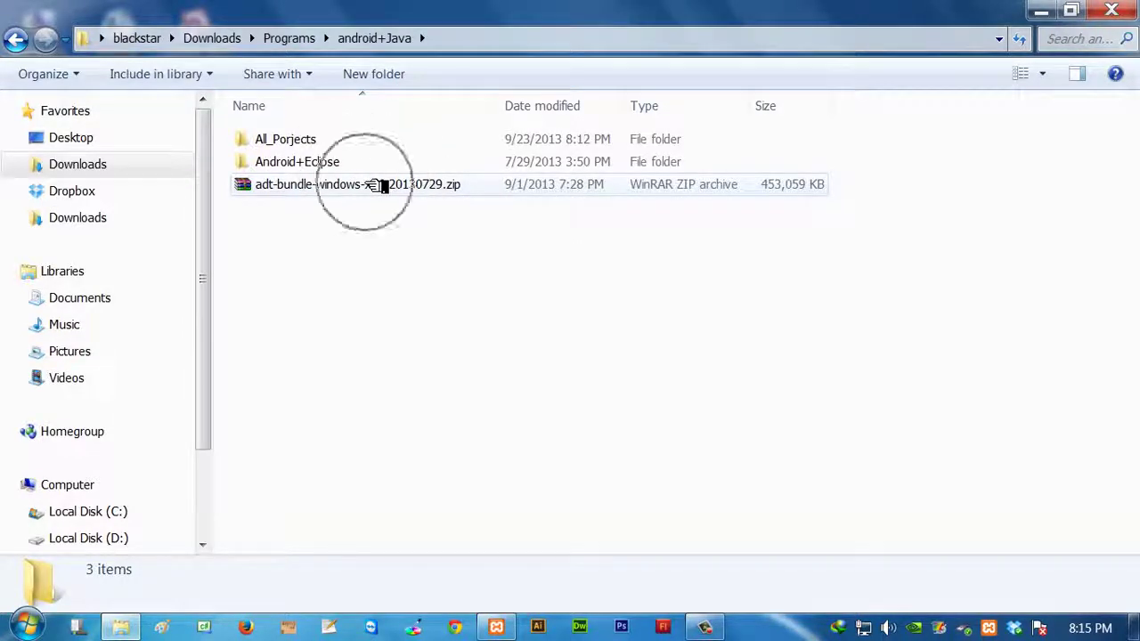
left_click(323, 167)
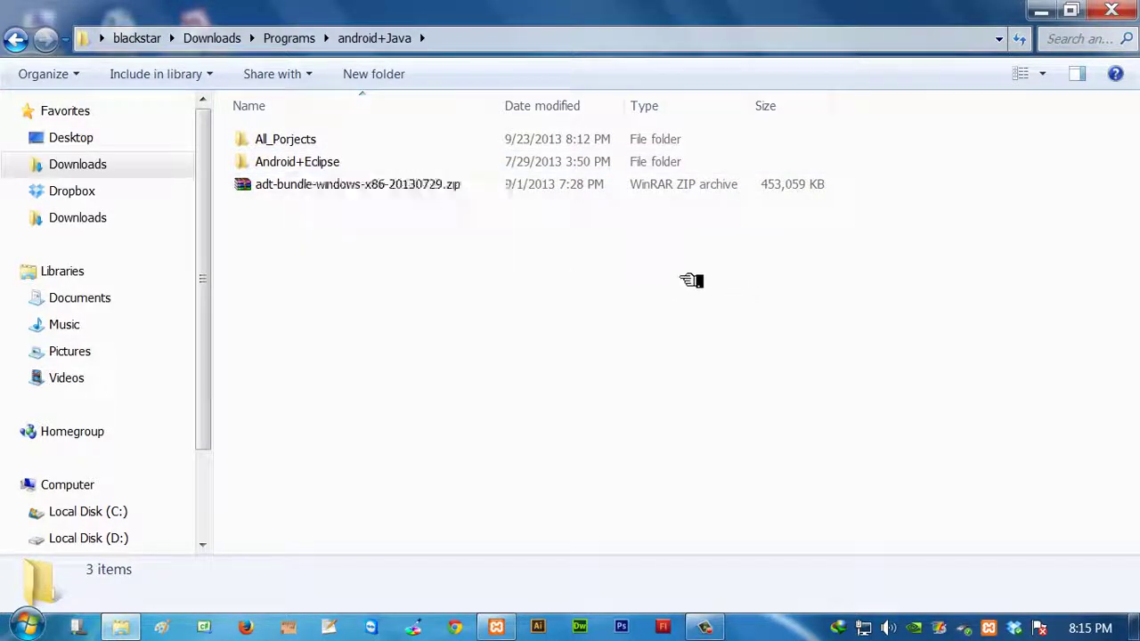
Open the Android+Eclipse folder, run SDK Manager.exe to view its package list and put the manager window away
double_click(312, 164)
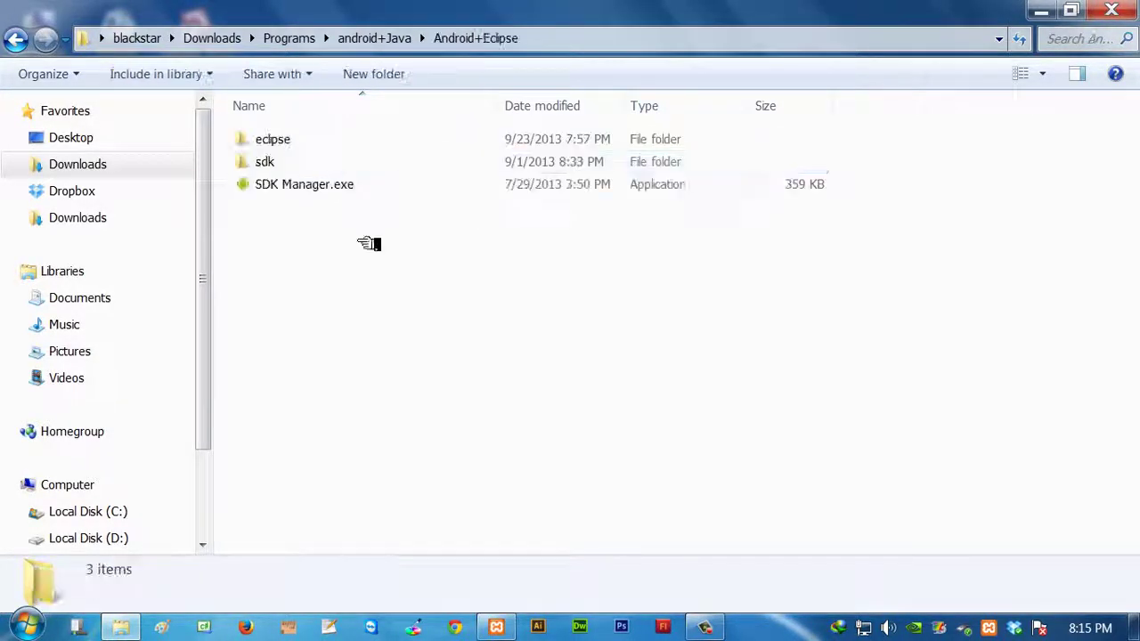
double_click(279, 183)
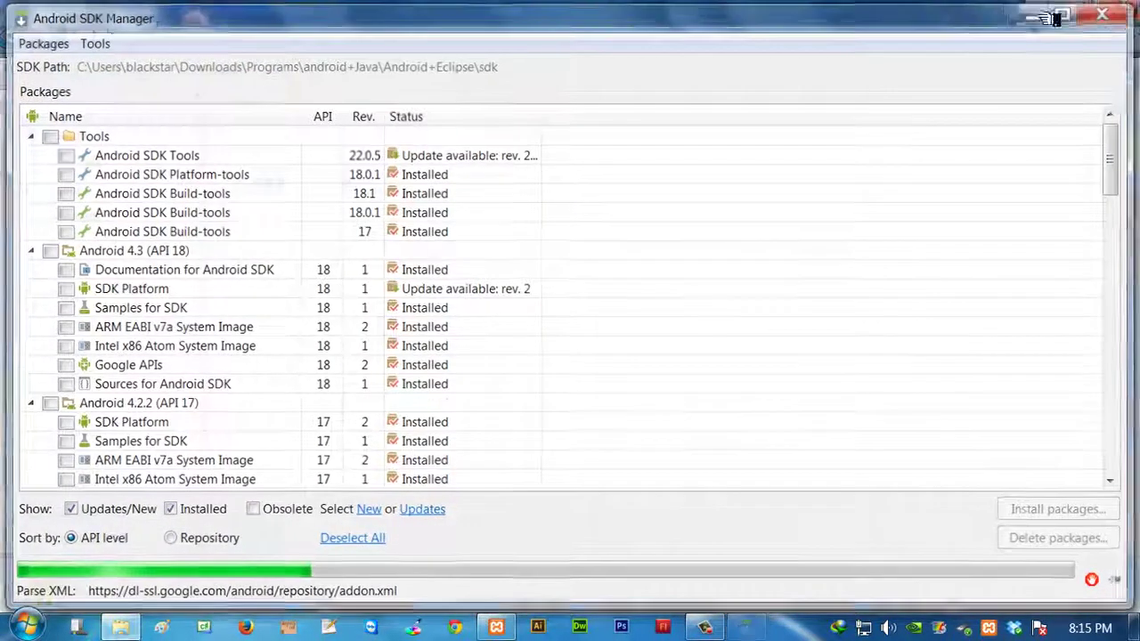
left_click(1044, 16)
Look through the eclipse and sdk subfolders of Android+Eclipse and return to the android+Java folder
double_click(277, 141)
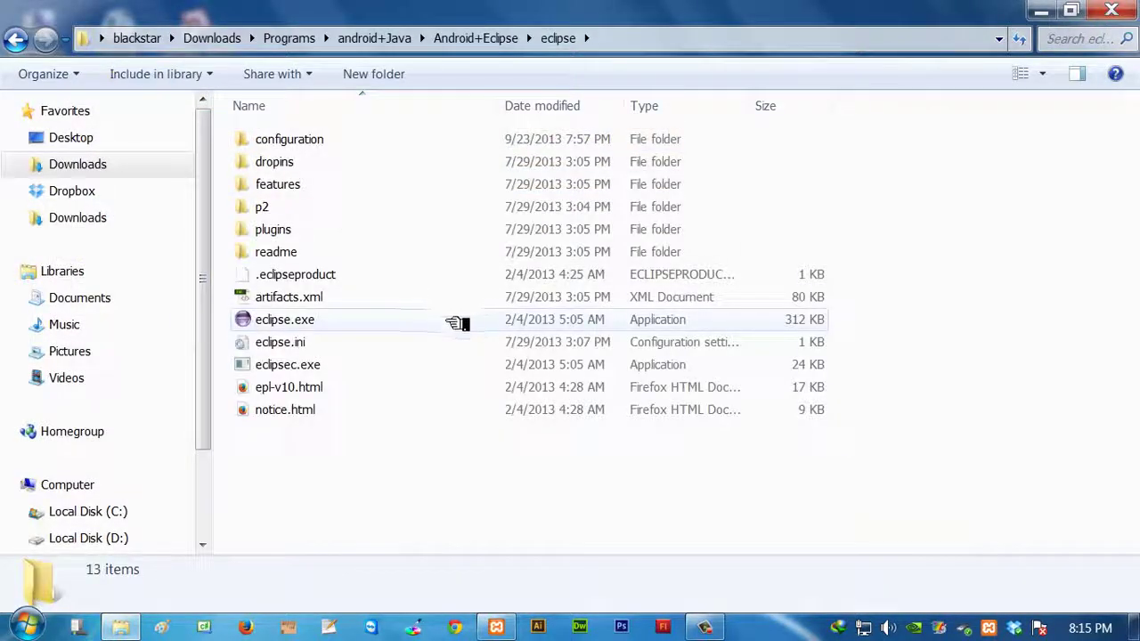
left_click(17, 38)
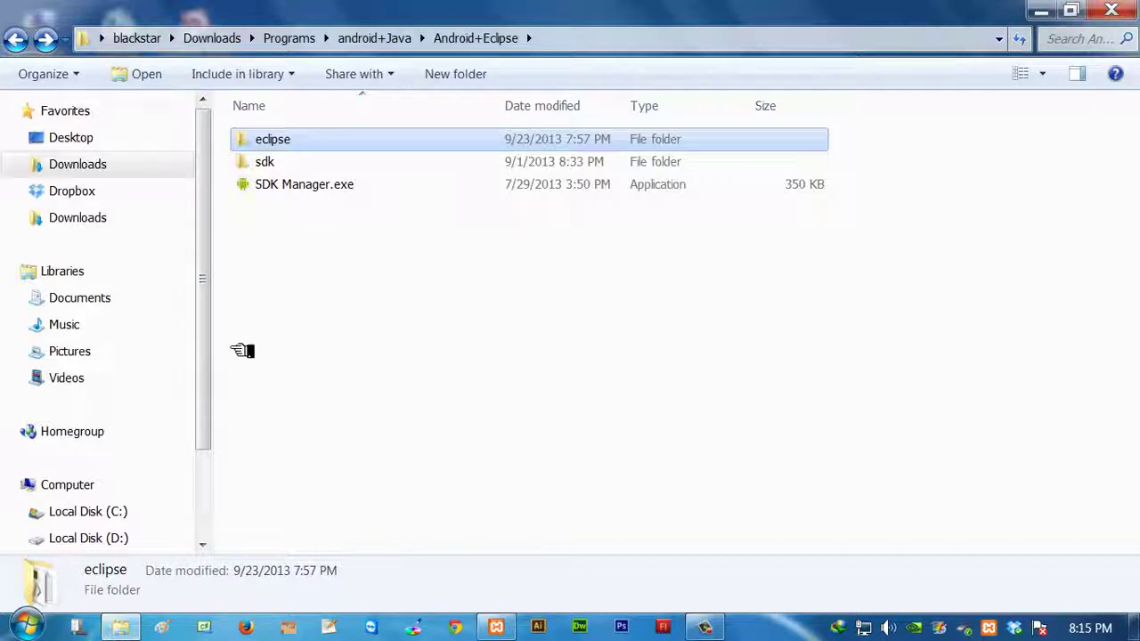
double_click(257, 161)
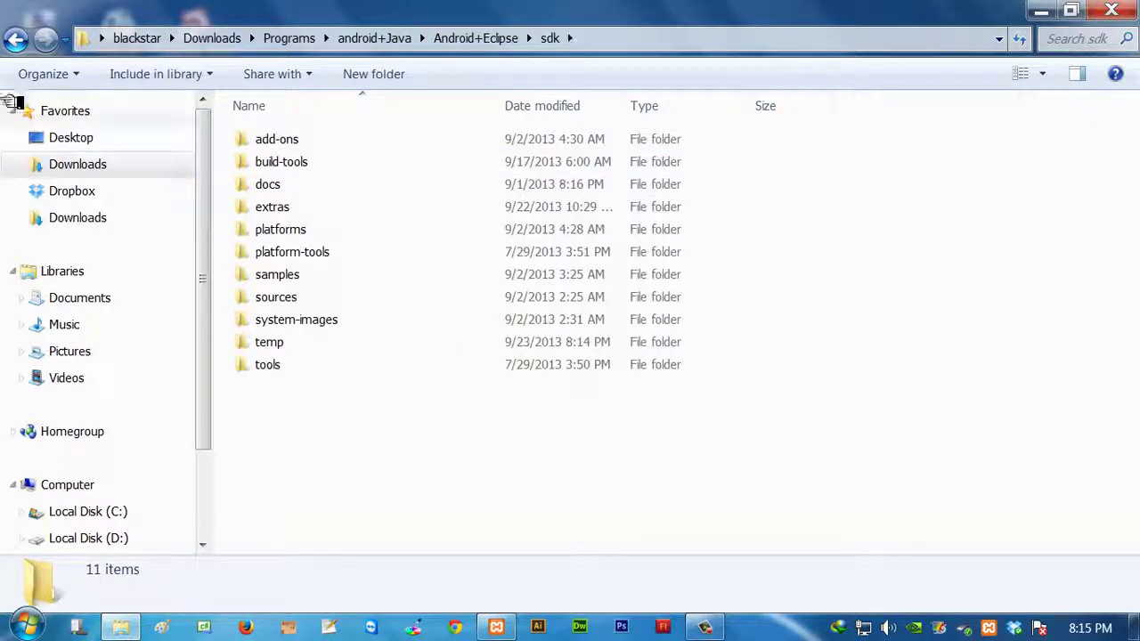
left_click(20, 37)
left_click(19, 37)
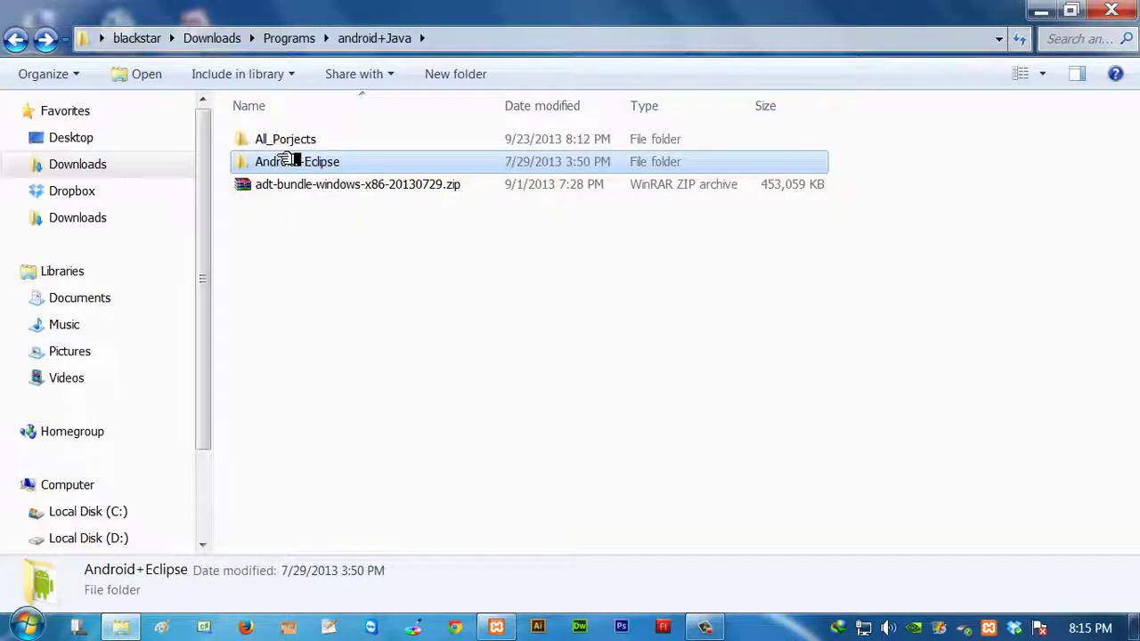
left_click(318, 237)
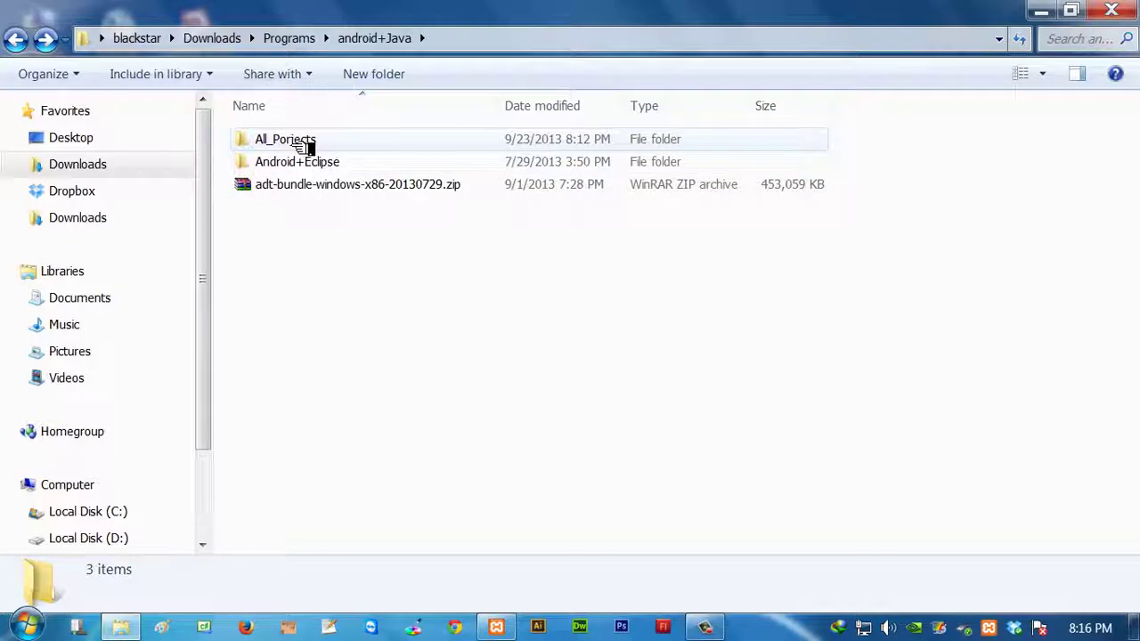
Check the contents of the All_Porjects folder and the Android+Eclipse\eclipse folder, returning to android+Java
double_click(303, 147)
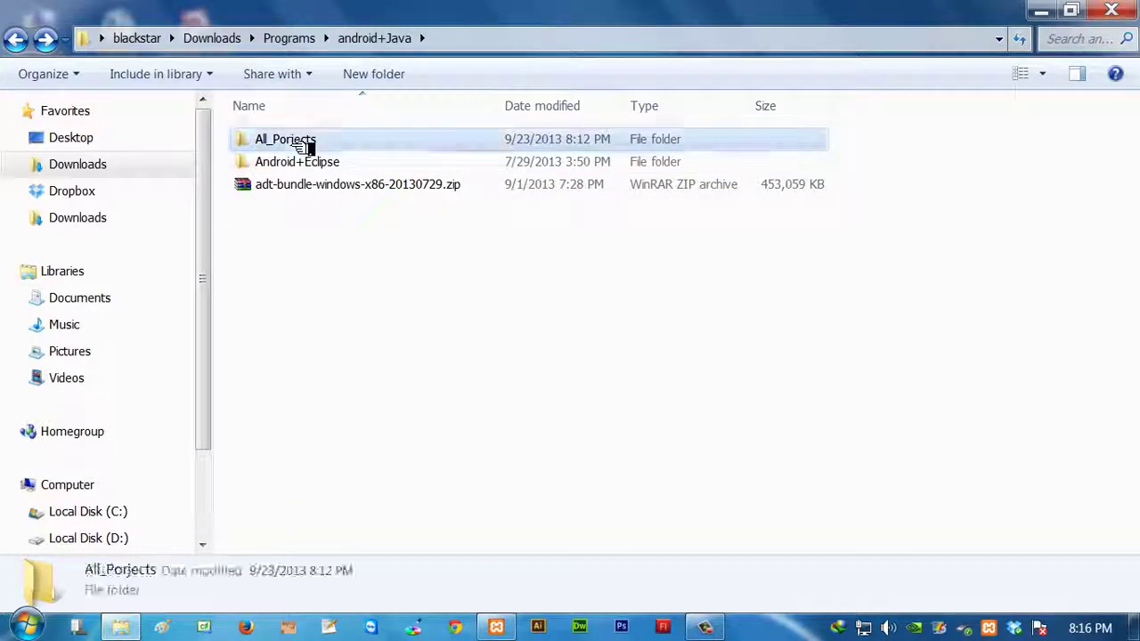
left_click(15, 39)
double_click(298, 161)
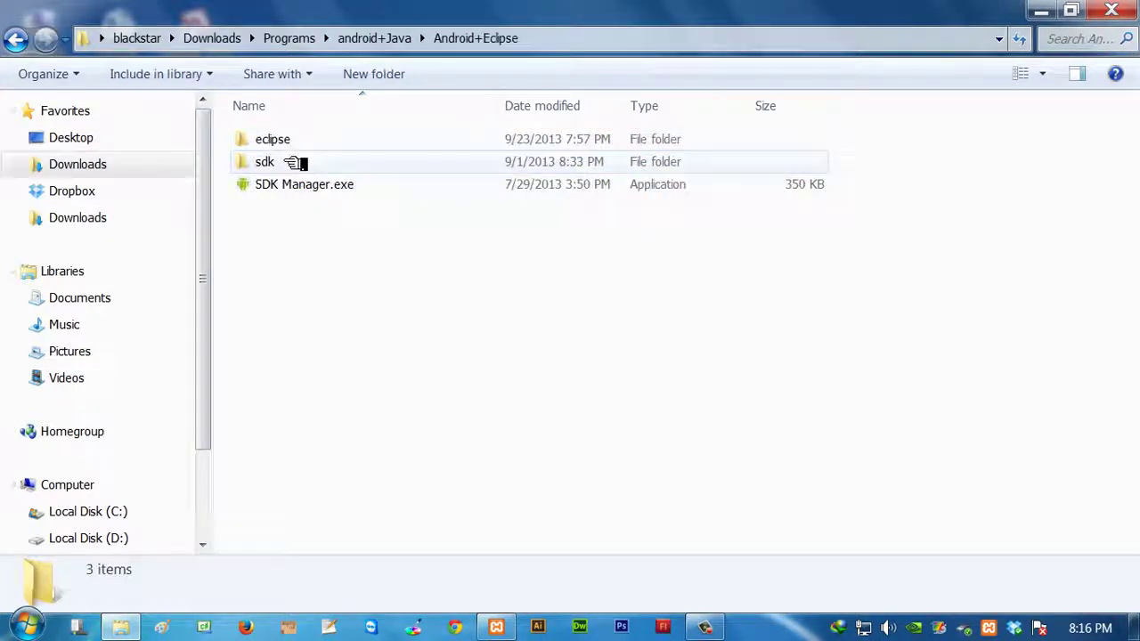
double_click(293, 140)
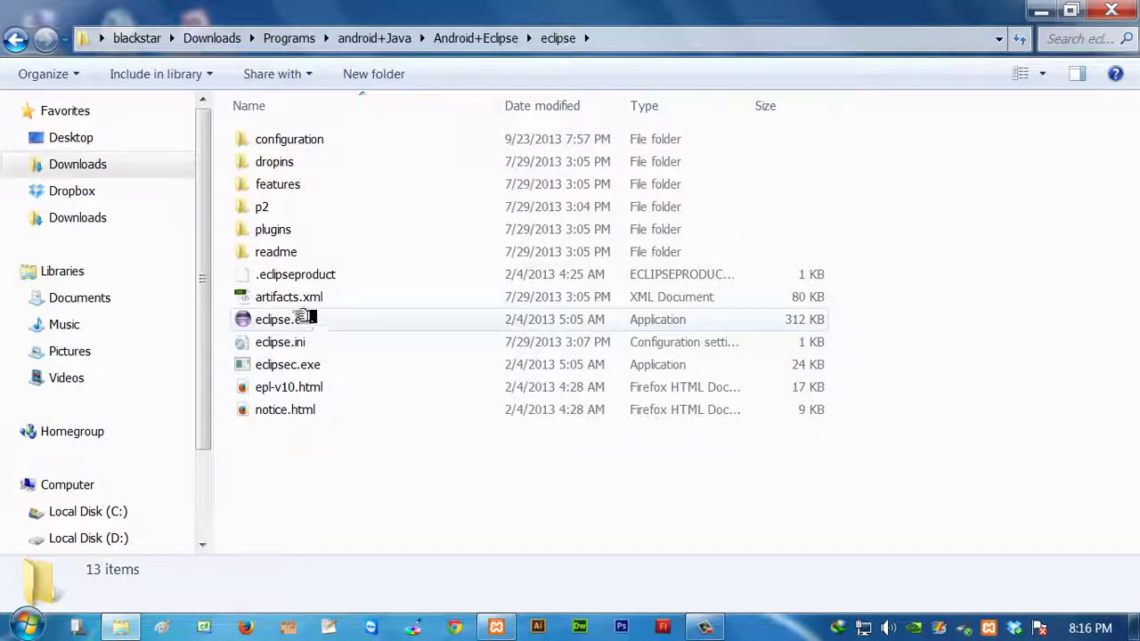
left_click(18, 39)
left_click(18, 39)
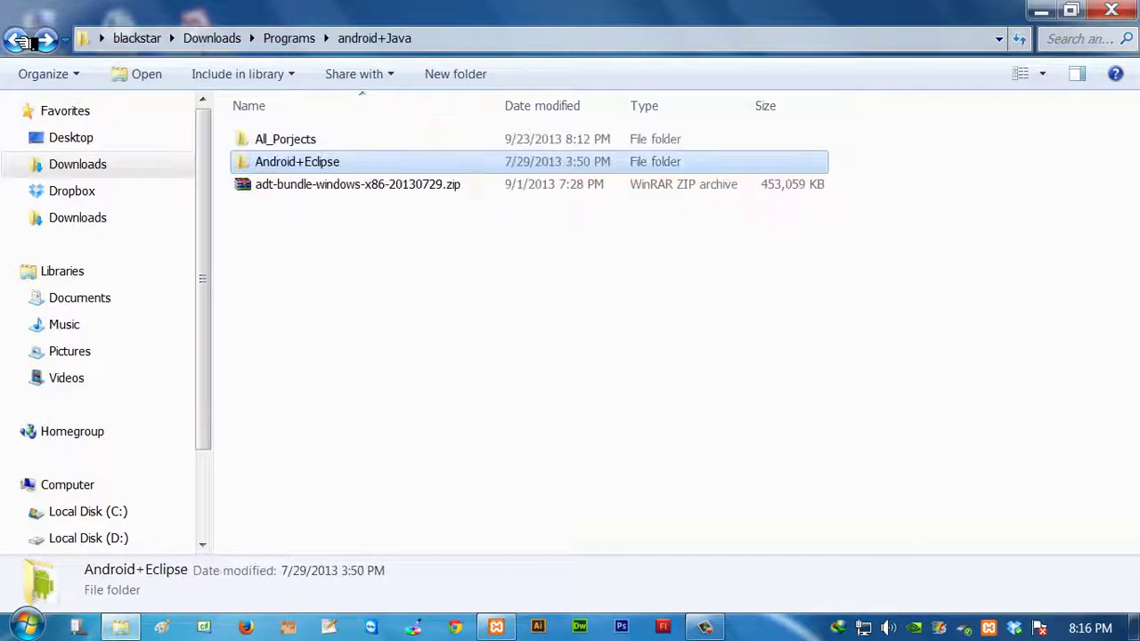
double_click(277, 139)
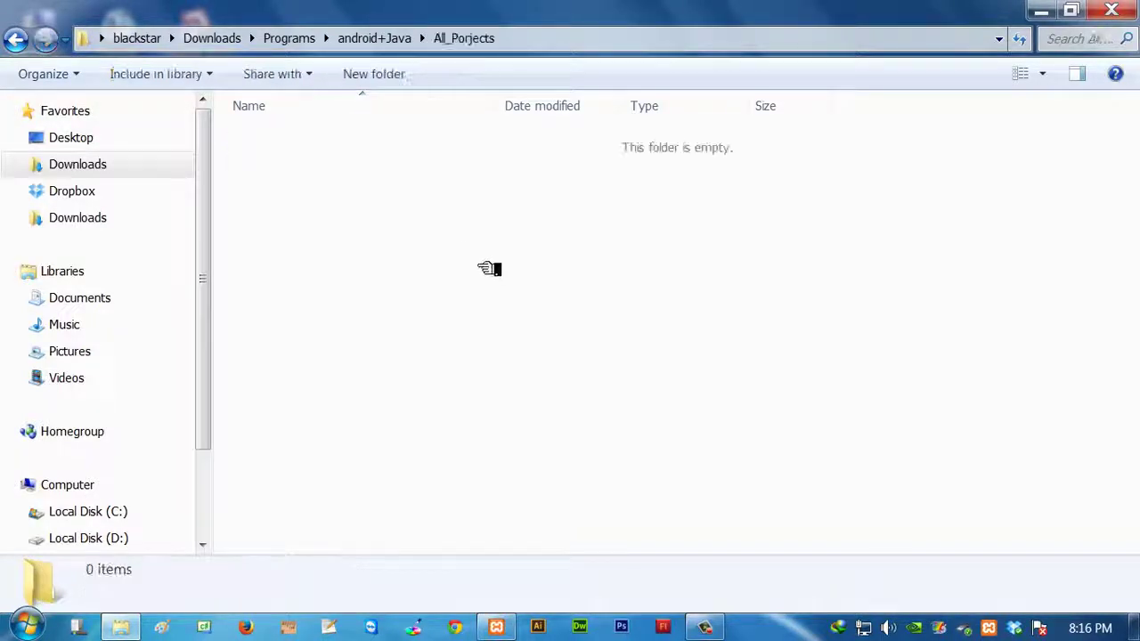
left_click(18, 39)
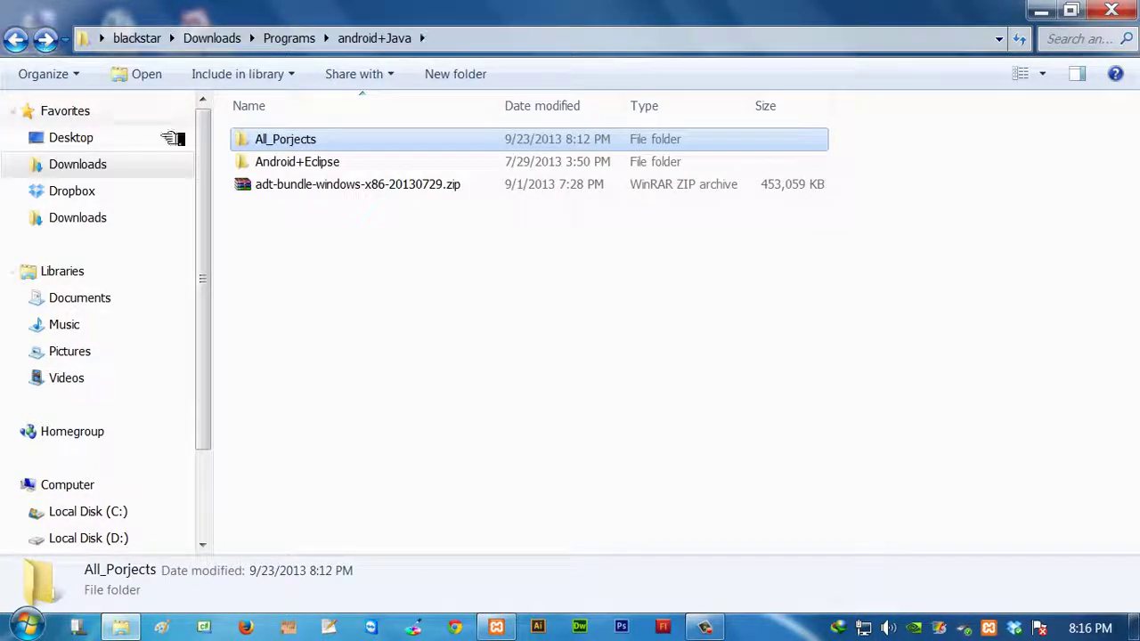
Launch eclipse.exe from the Android+Eclipse\eclipse folder and minimize the ADT window once it has loaded
double_click(307, 164)
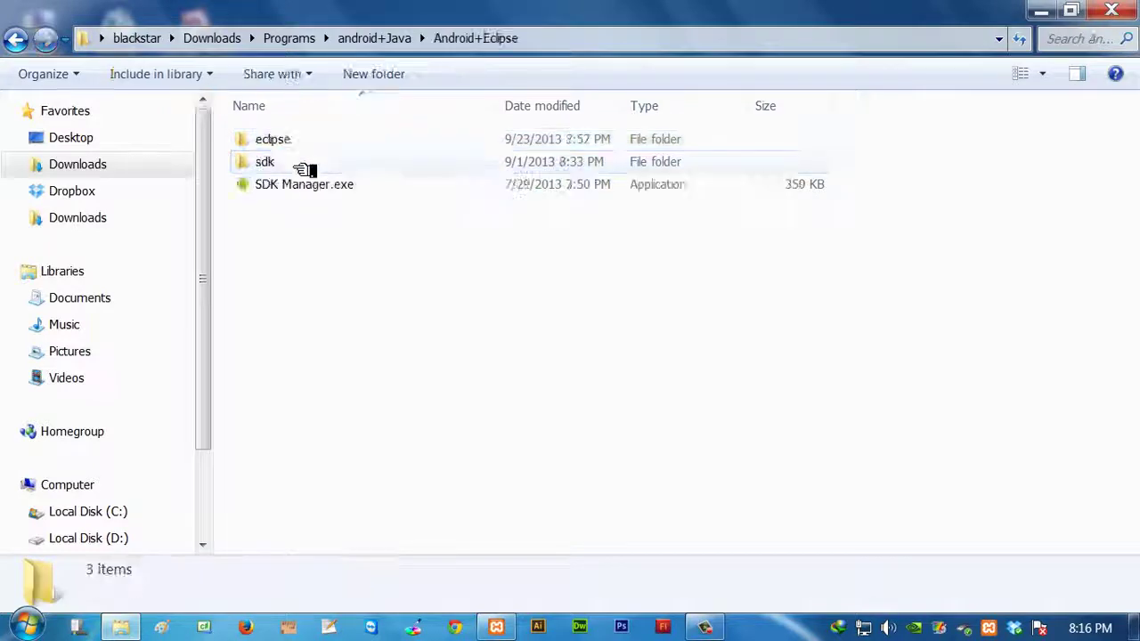
left_click_drag(447, 331, 194, 115)
left_click(375, 222)
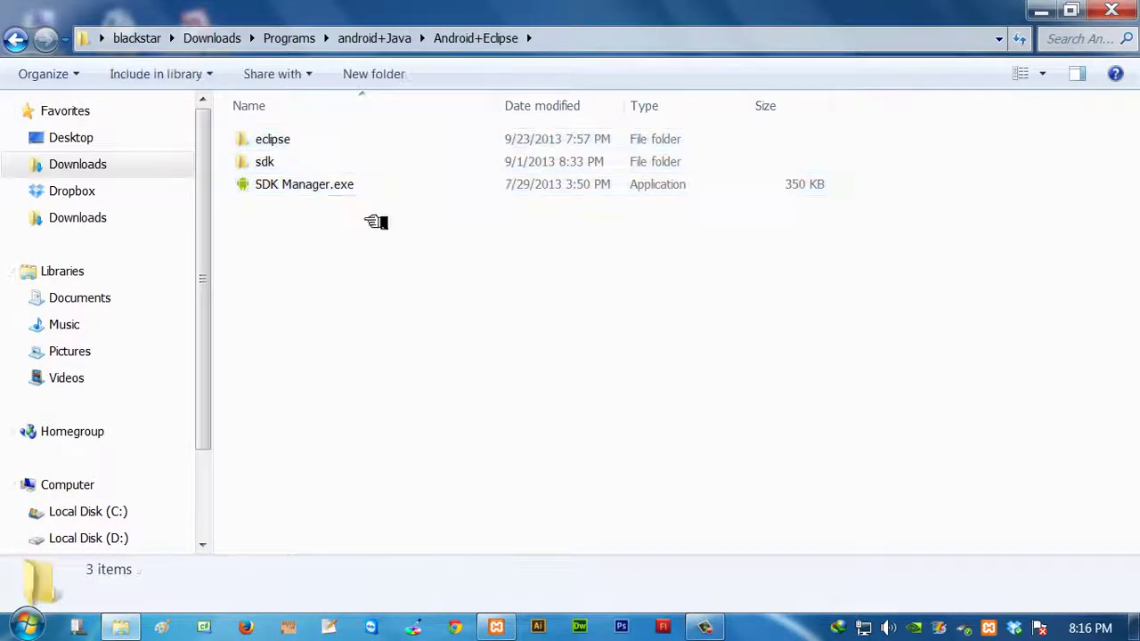
double_click(293, 143)
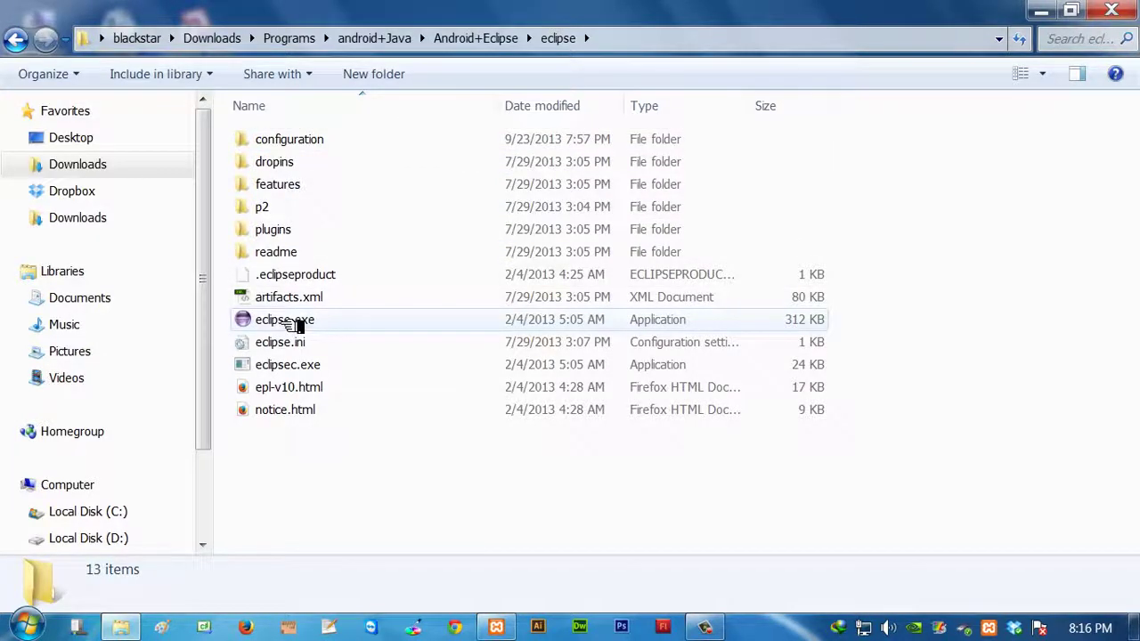
double_click(297, 324)
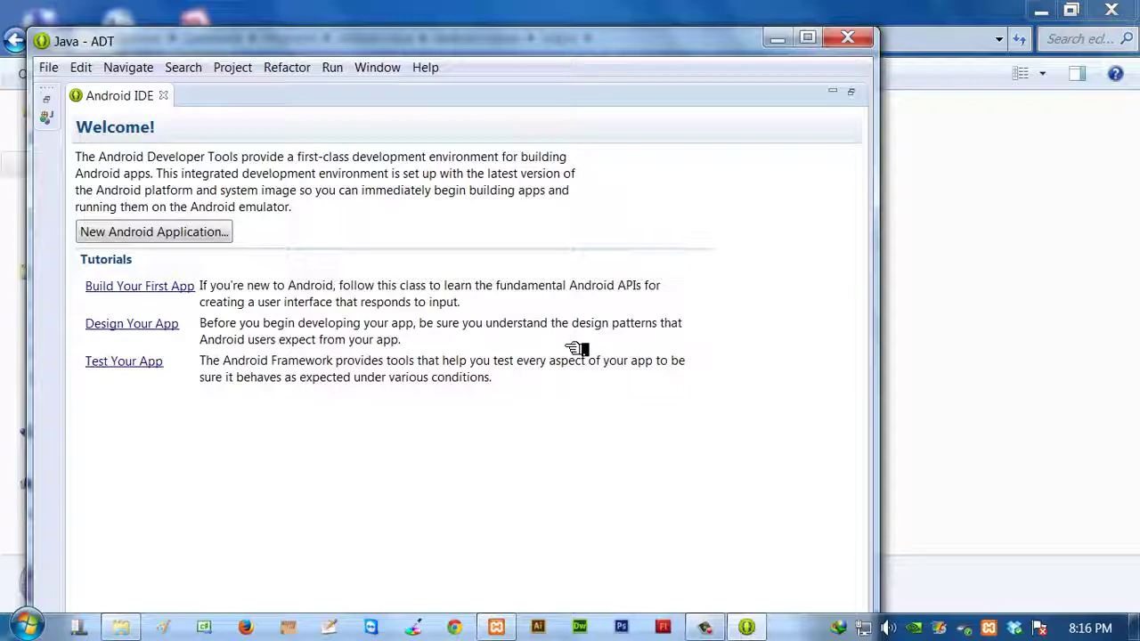
left_click_drag(475, 41, 643, 32)
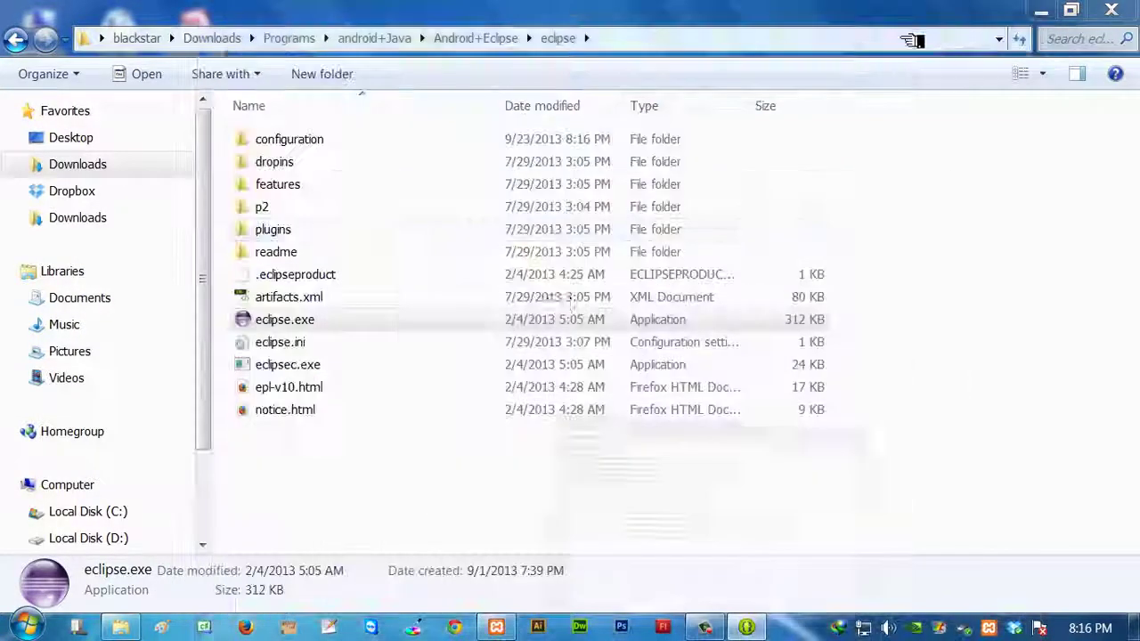
left_click(944, 24)
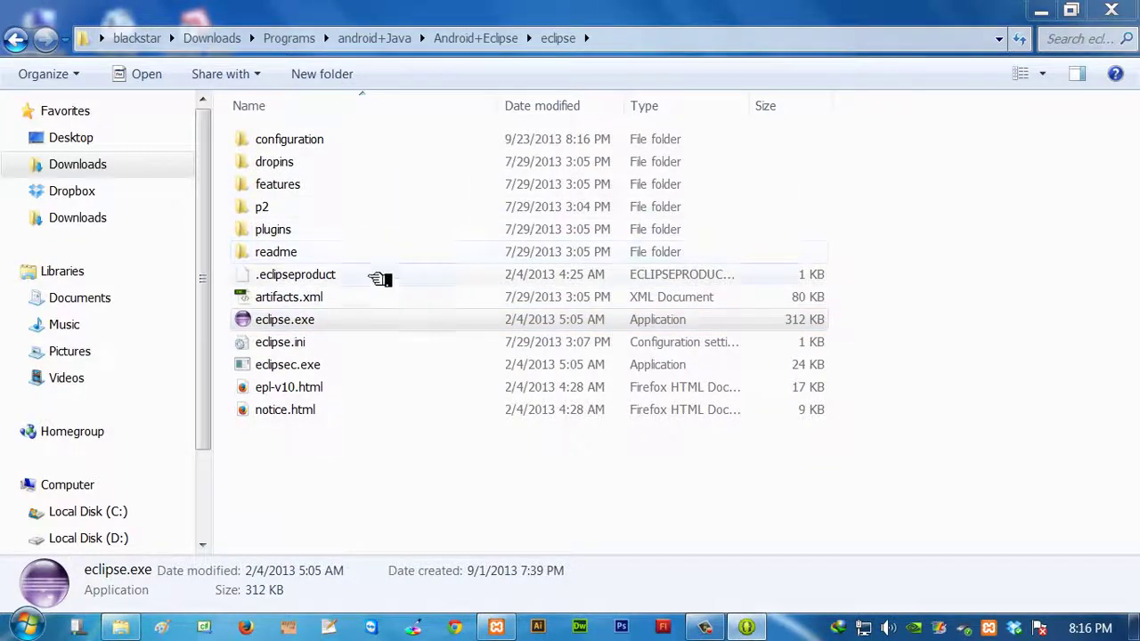
Inspect the contents of the All_Porjects folder in android+Java and close the Explorer window
left_click(17, 40)
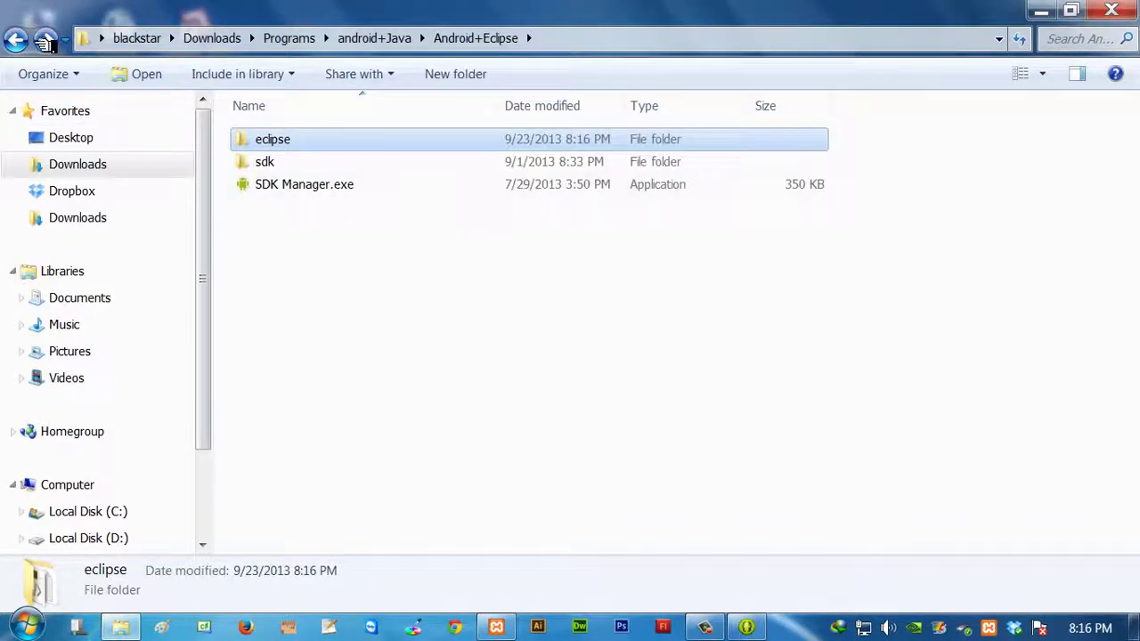
left_click(17, 40)
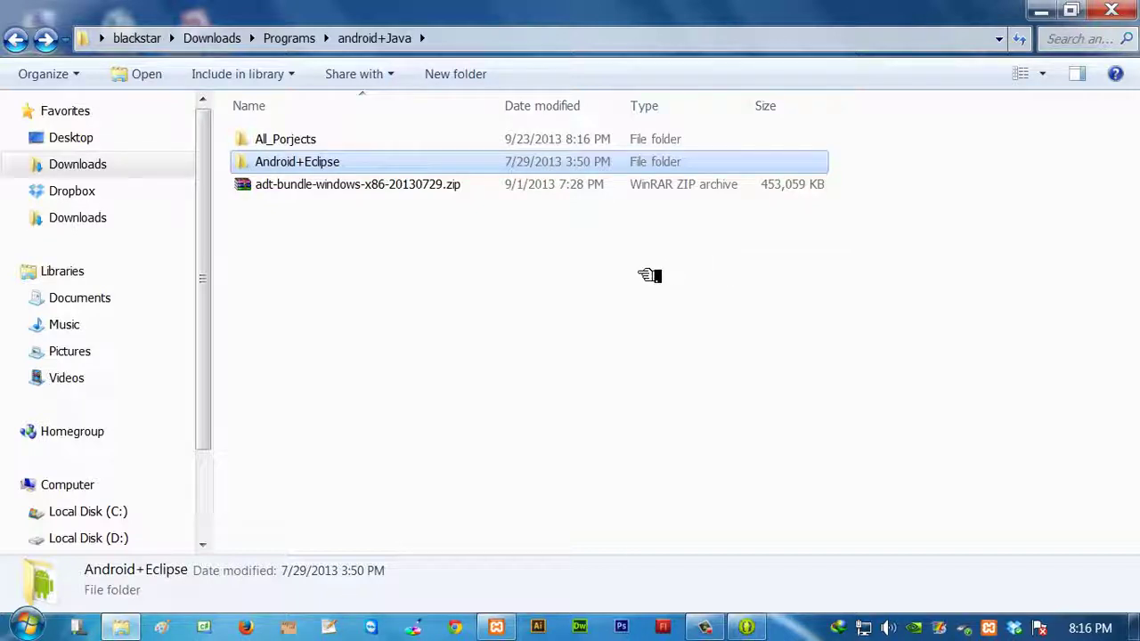
left_click(281, 144)
double_click(282, 145)
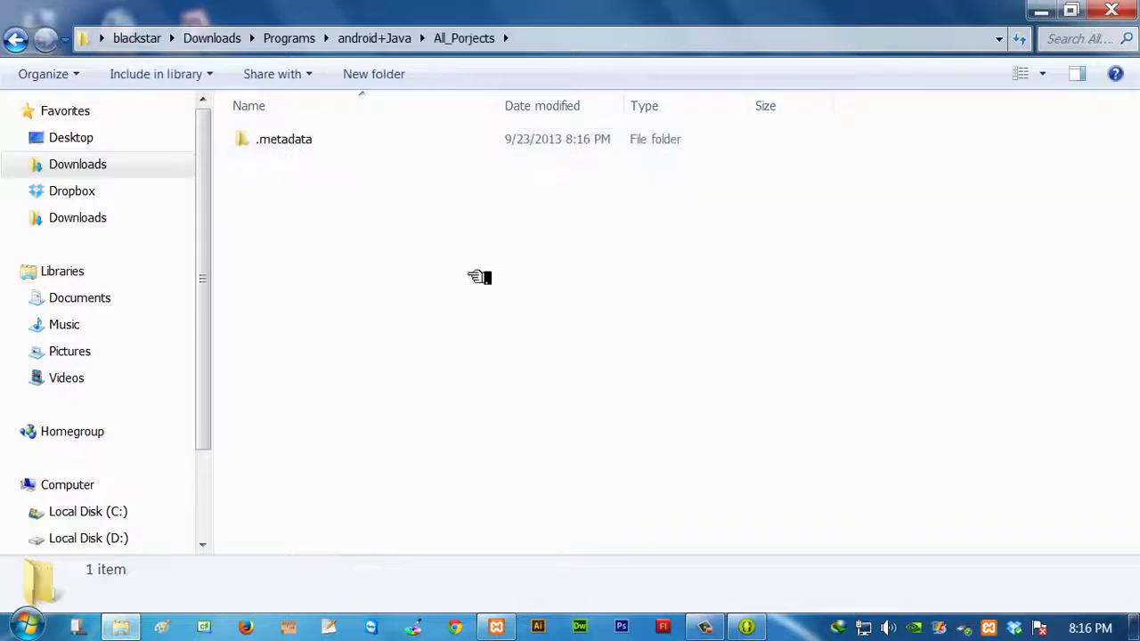
left_click(1111, 10)
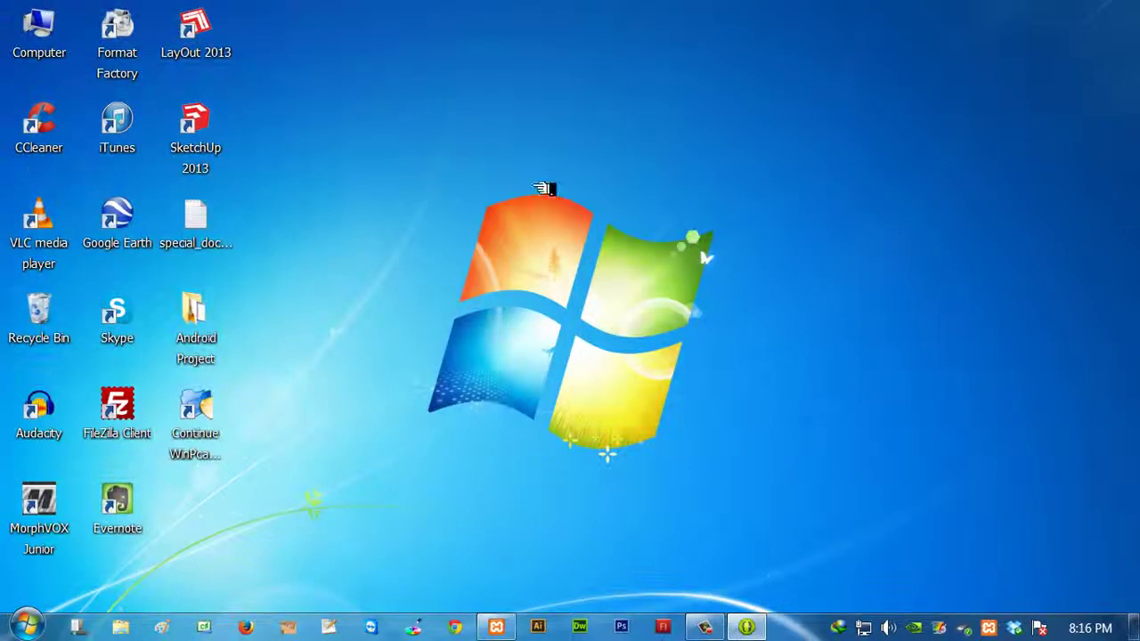
Restore the ADT window, maximize it and close the Android IDE welcome page
left_click(748, 628)
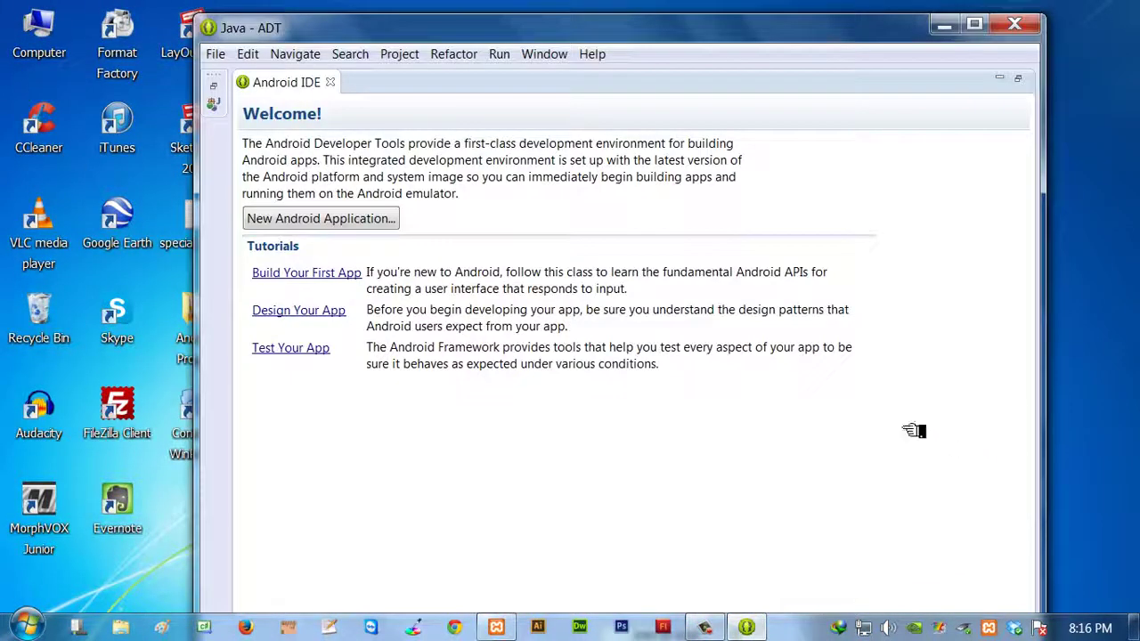
left_click(974, 24)
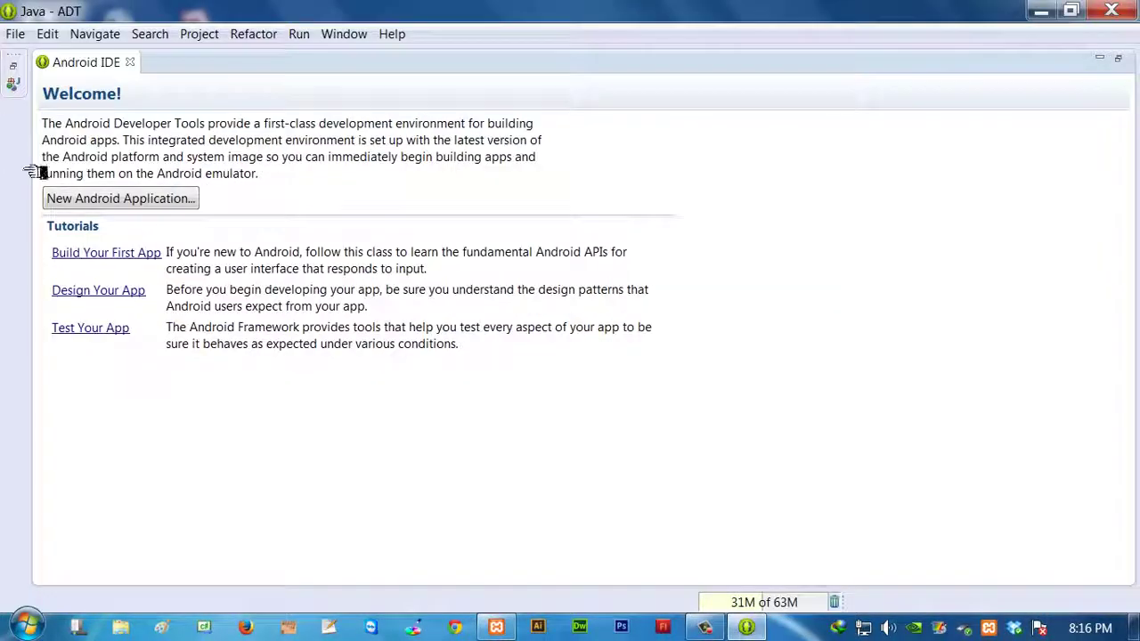
left_click(131, 63)
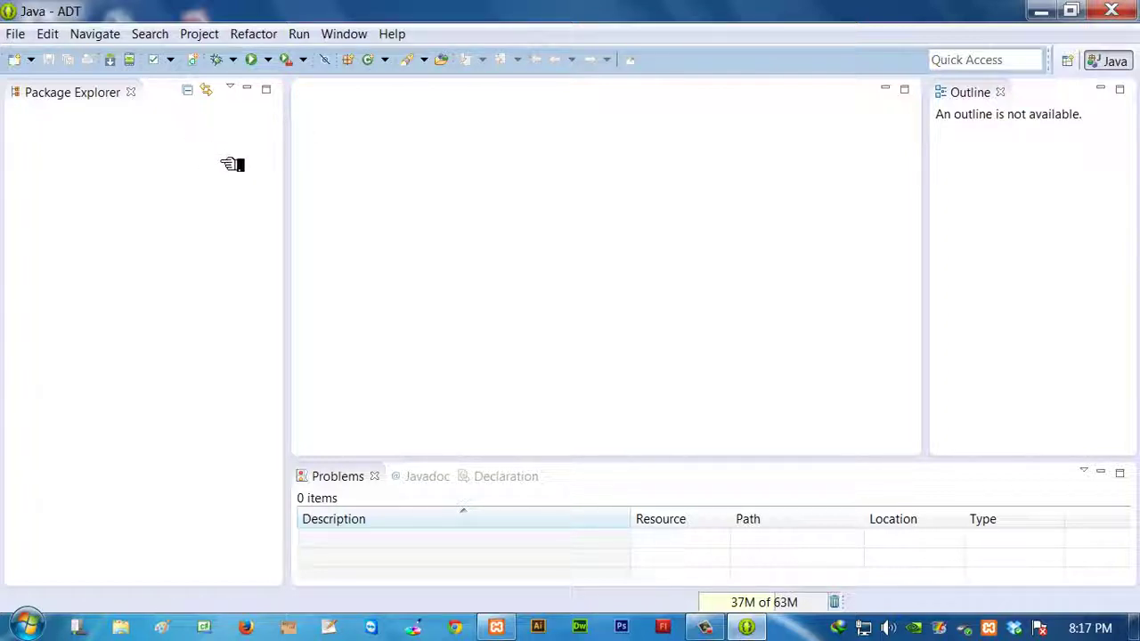
Open the Android SDK Manager from within ADT
left_click(114, 63)
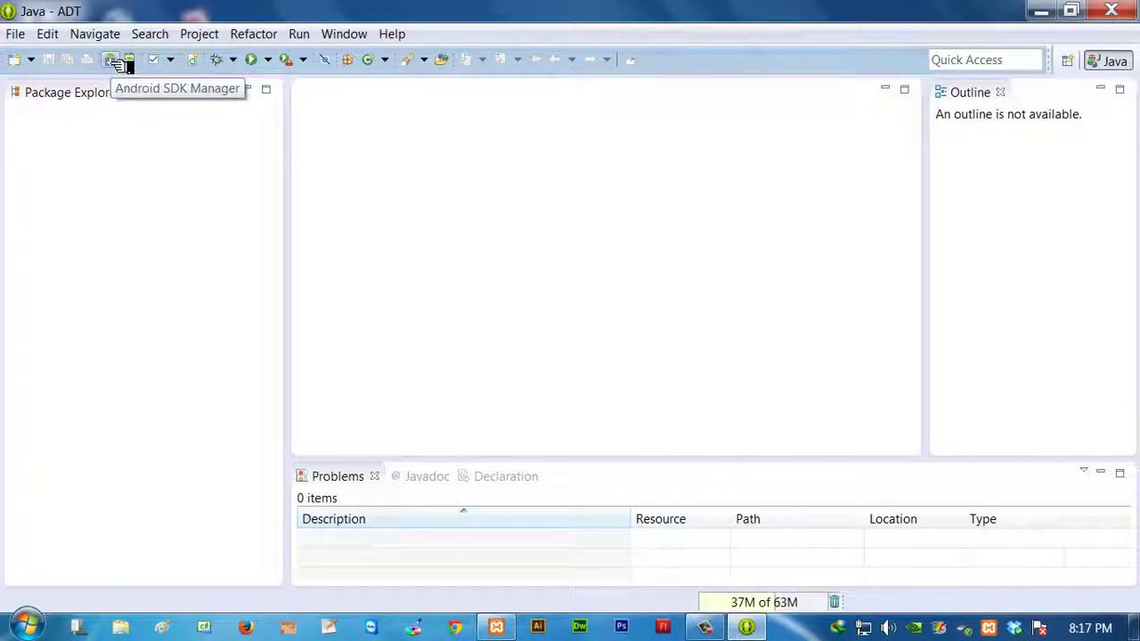
left_click(120, 64)
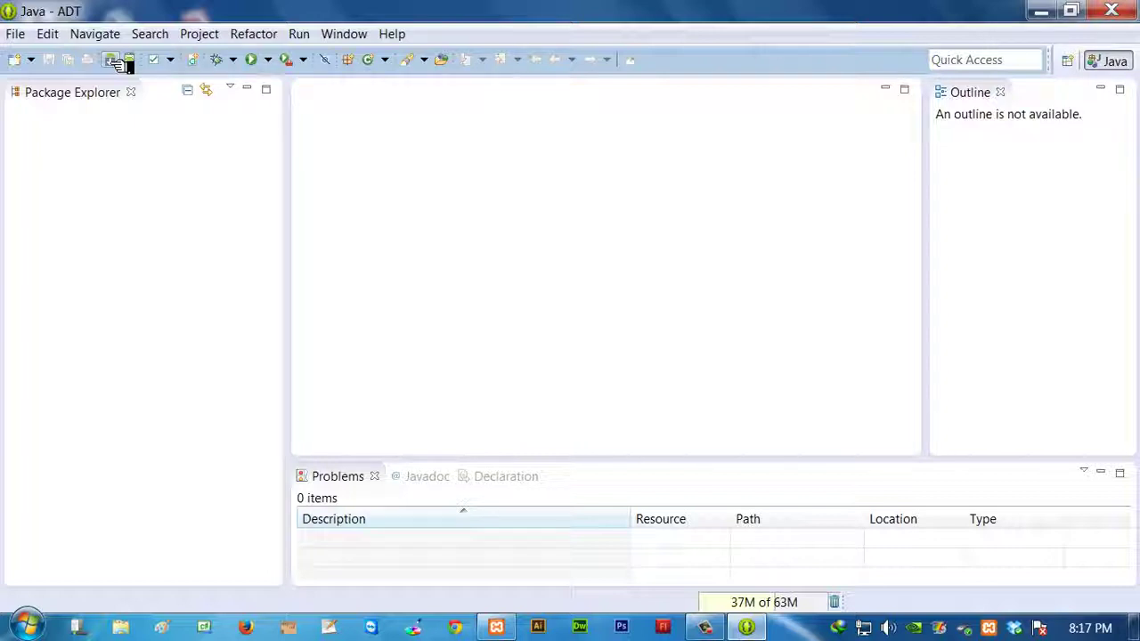
left_click(122, 62)
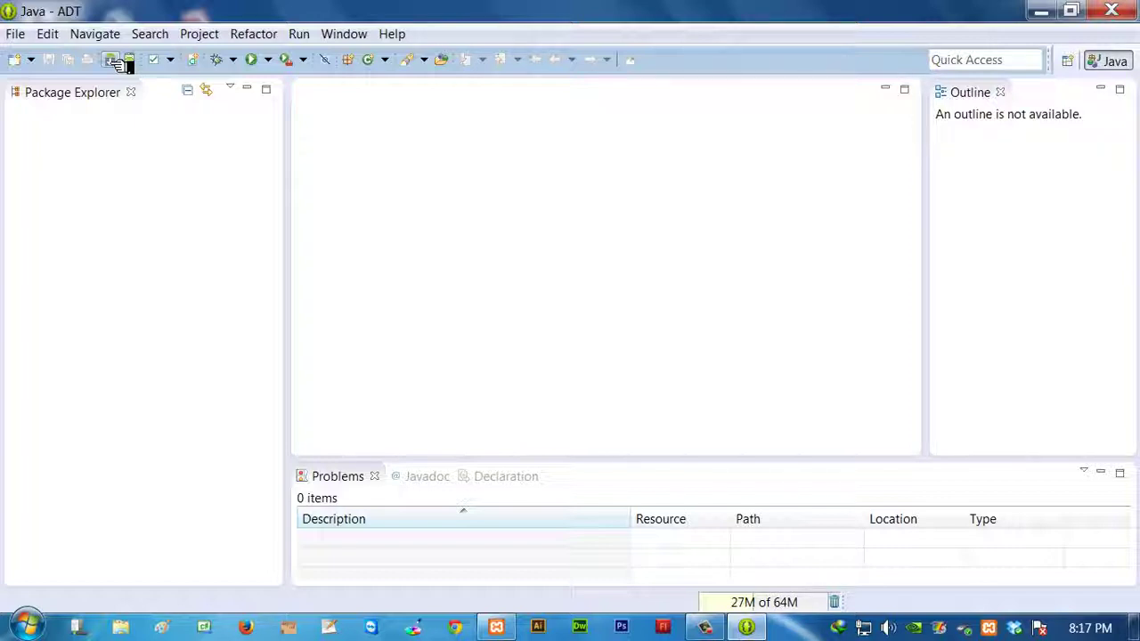
left_click(122, 62)
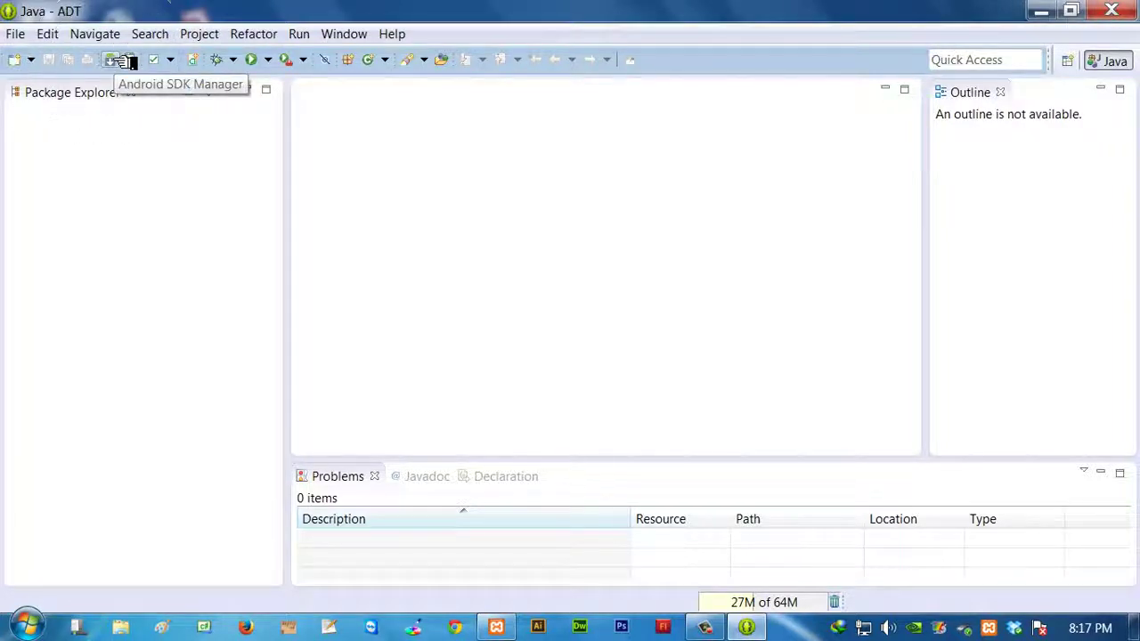
left_click(147, 62)
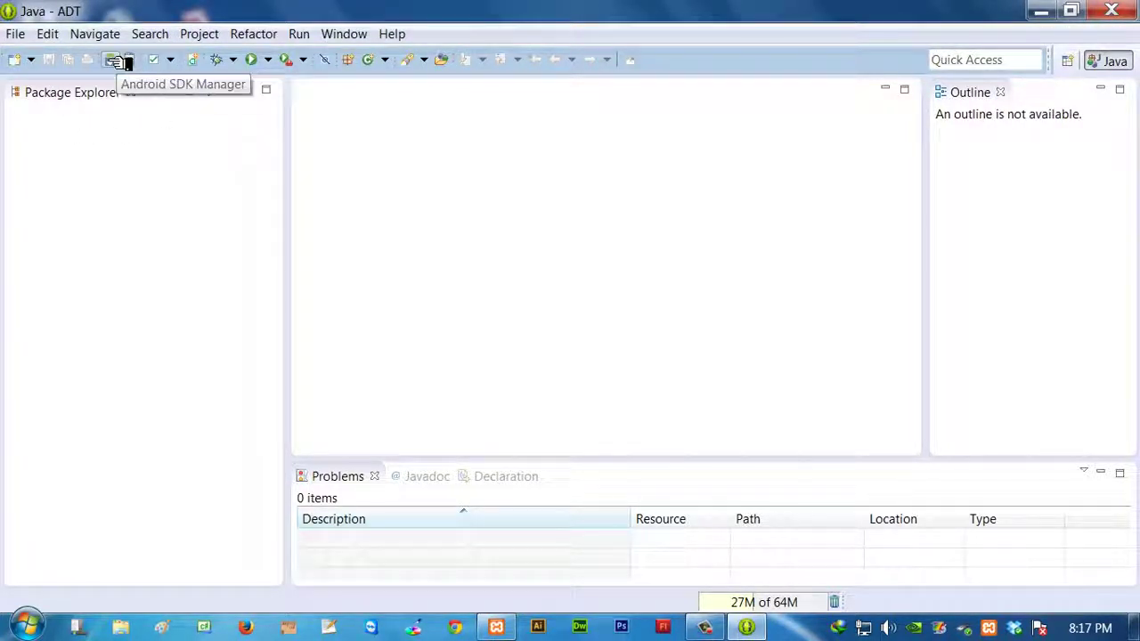
left_click(125, 62)
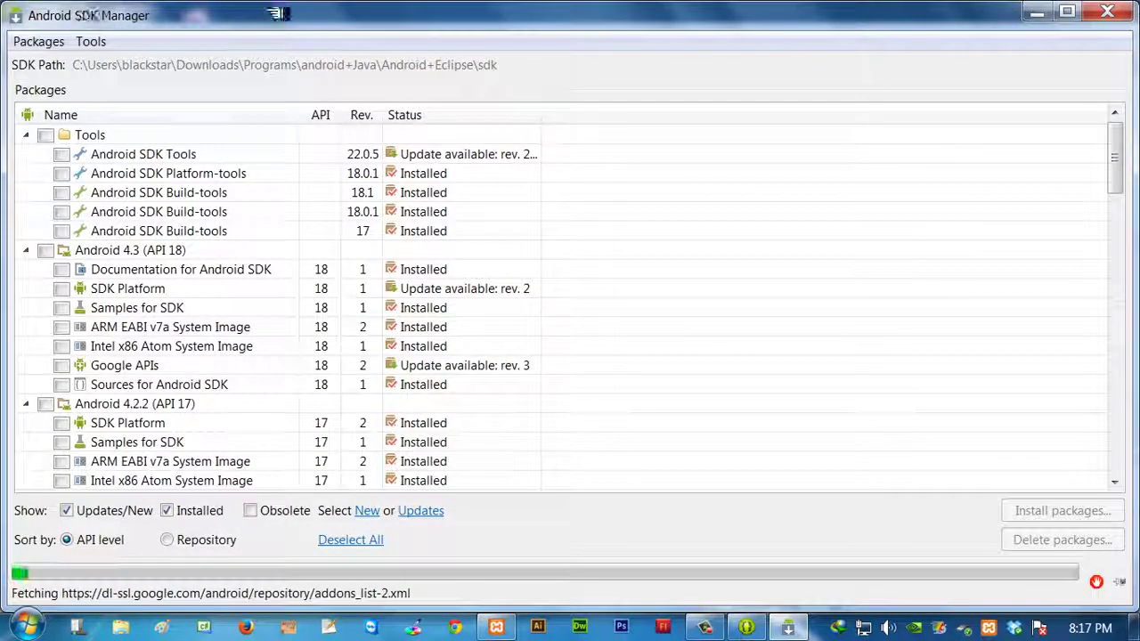
Review the SDK Manager's package list from Tools through the Android API levels down to Extras
left_click_drag(276, 14, 360, 15)
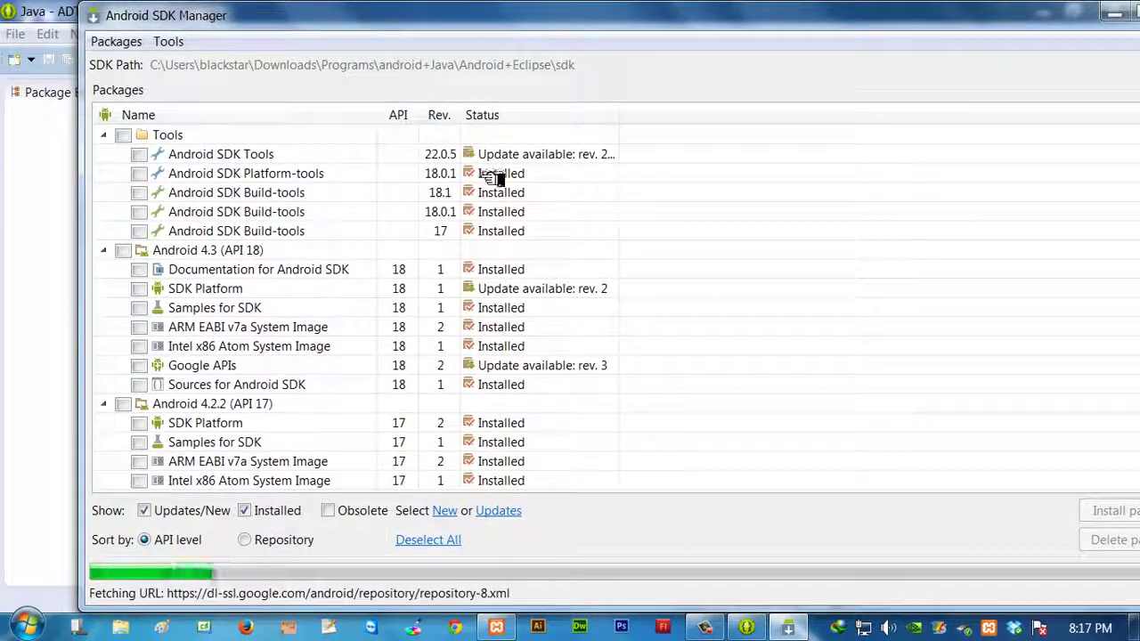
scroll(524, 357, "down", 16)
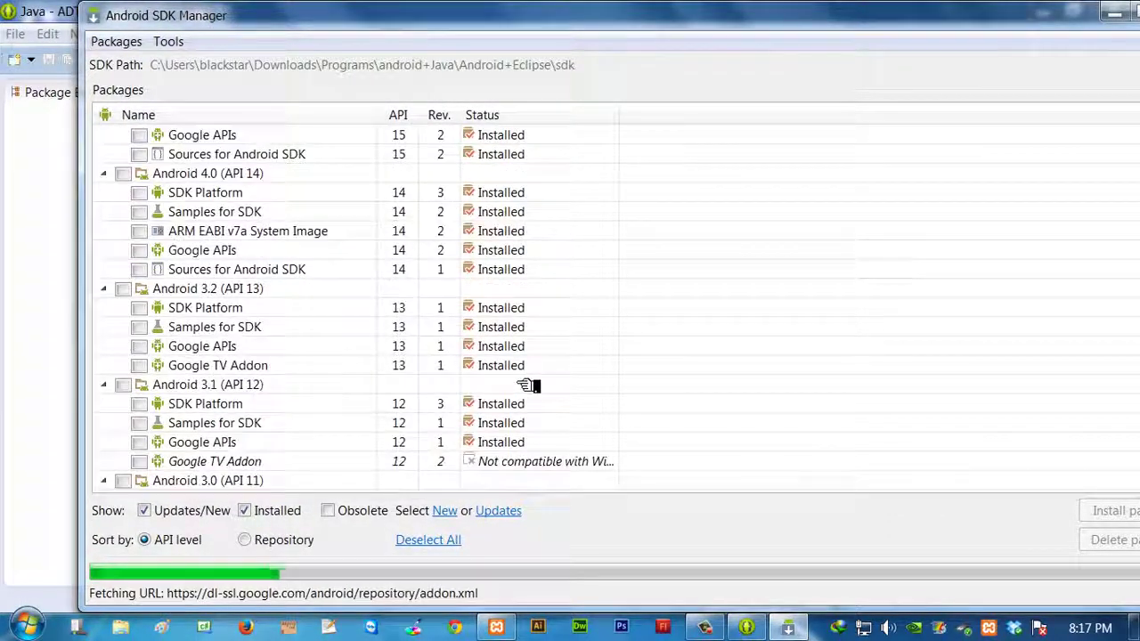
scroll(524, 385, "down", 8)
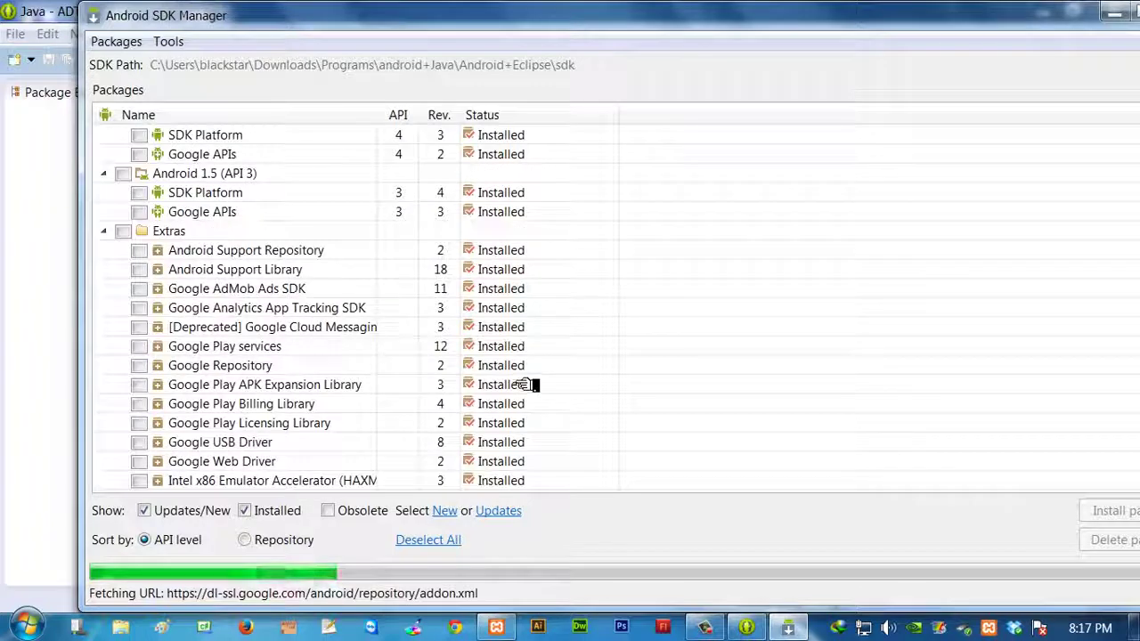
Select the whole Android 4.3 (API 18) group in the package list
scroll(524, 385, "up", 1)
scroll(523, 384, "up", 20)
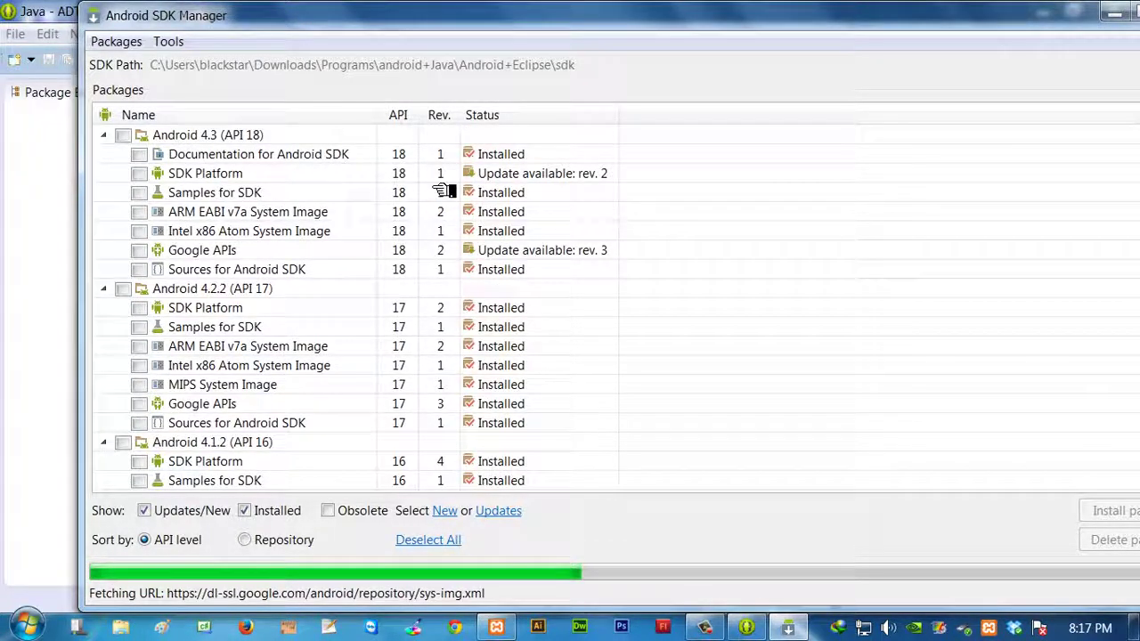
left_click(122, 135)
Collapse the Tools, Extras and all Android version groups in the package list
left_click(104, 136)
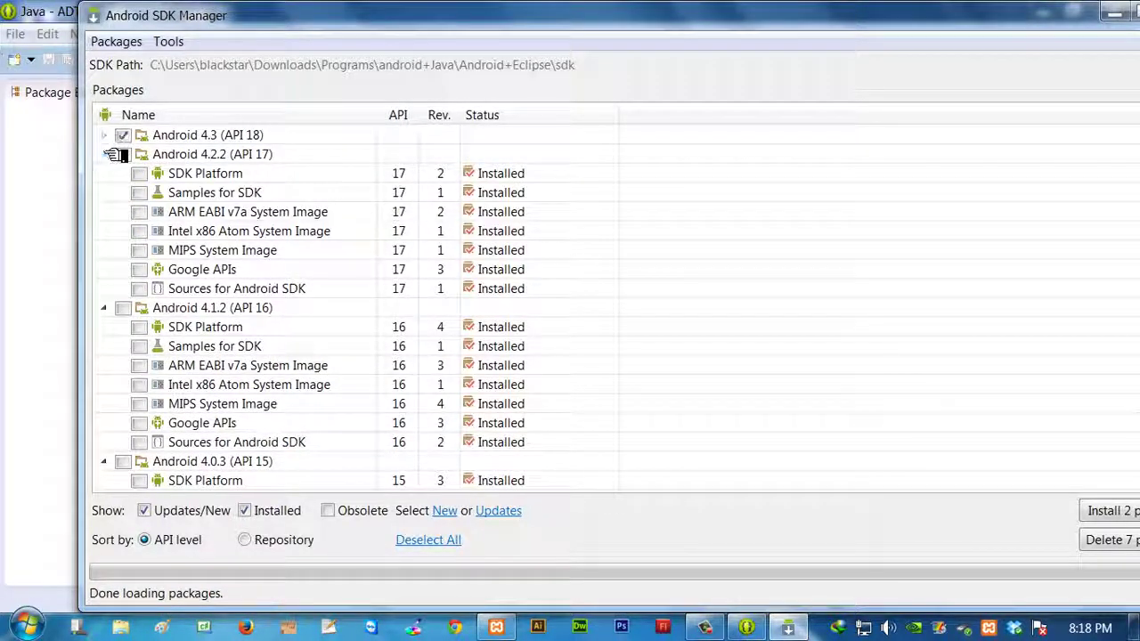
left_click(104, 154)
left_click(104, 174)
left_click(104, 193)
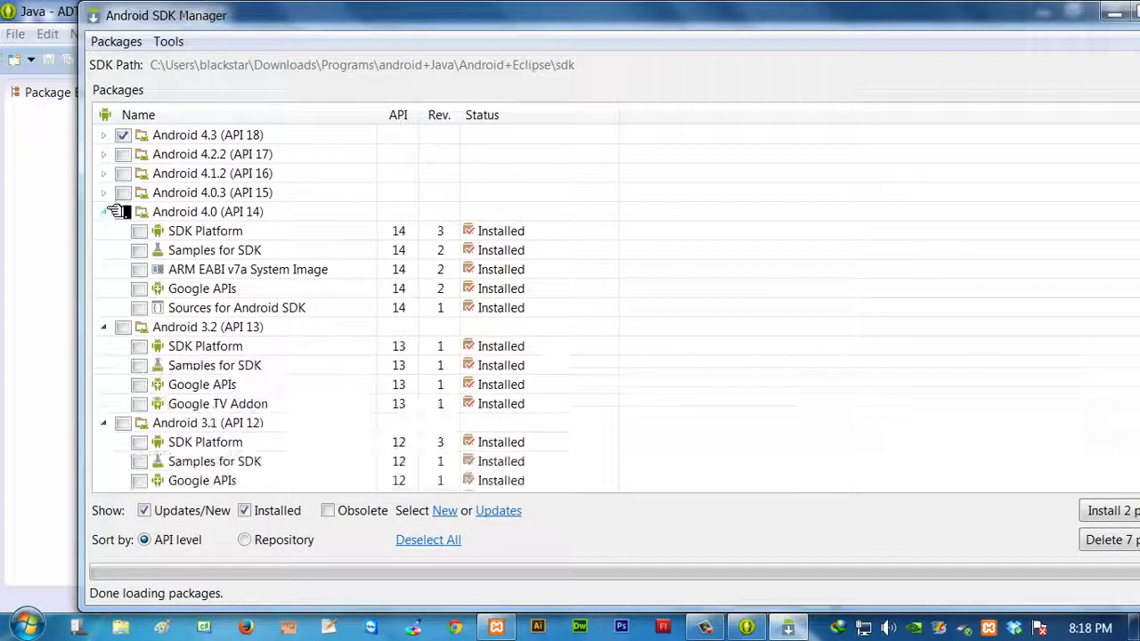
left_click(104, 212)
left_click(104, 231)
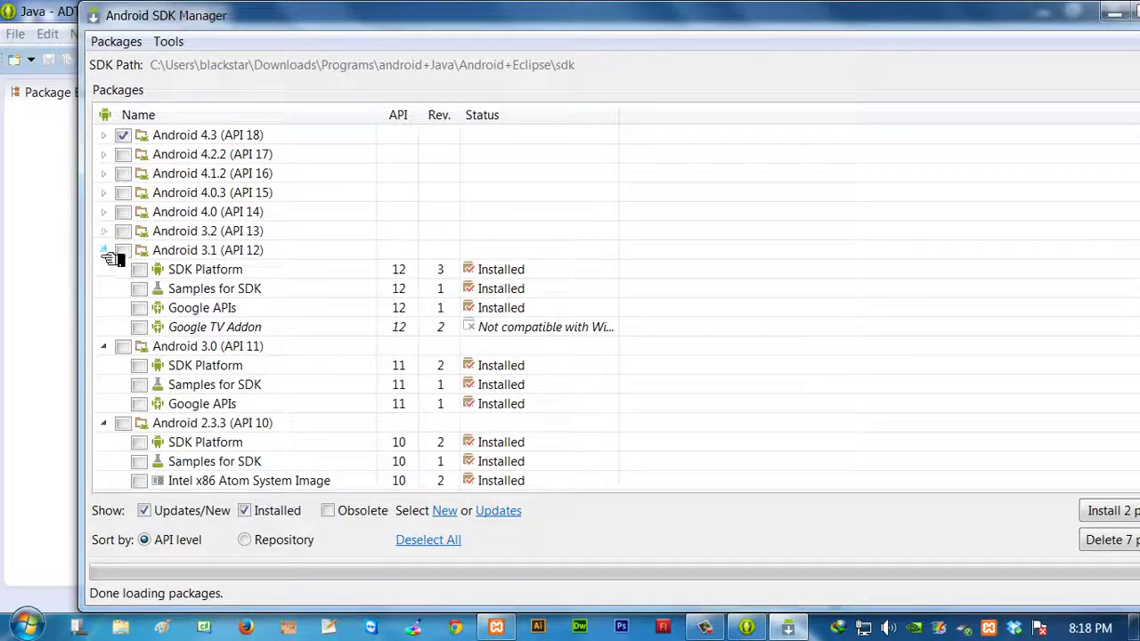
left_click(104, 250)
left_click(104, 269)
left_click(104, 288)
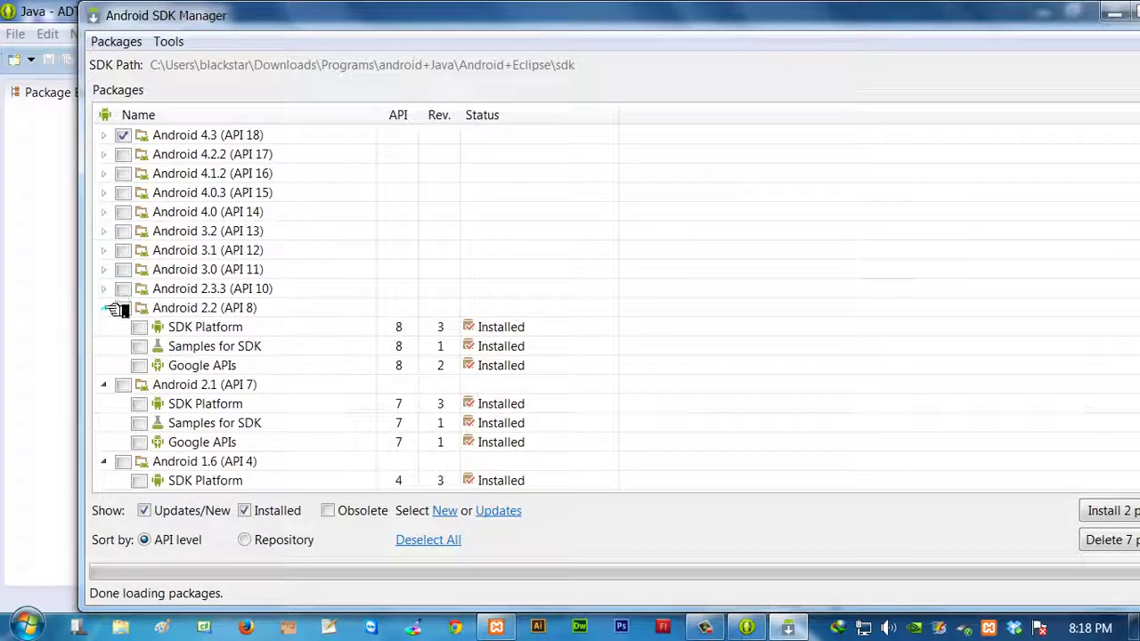
left_click(104, 307)
left_click(104, 327)
left_click(104, 346)
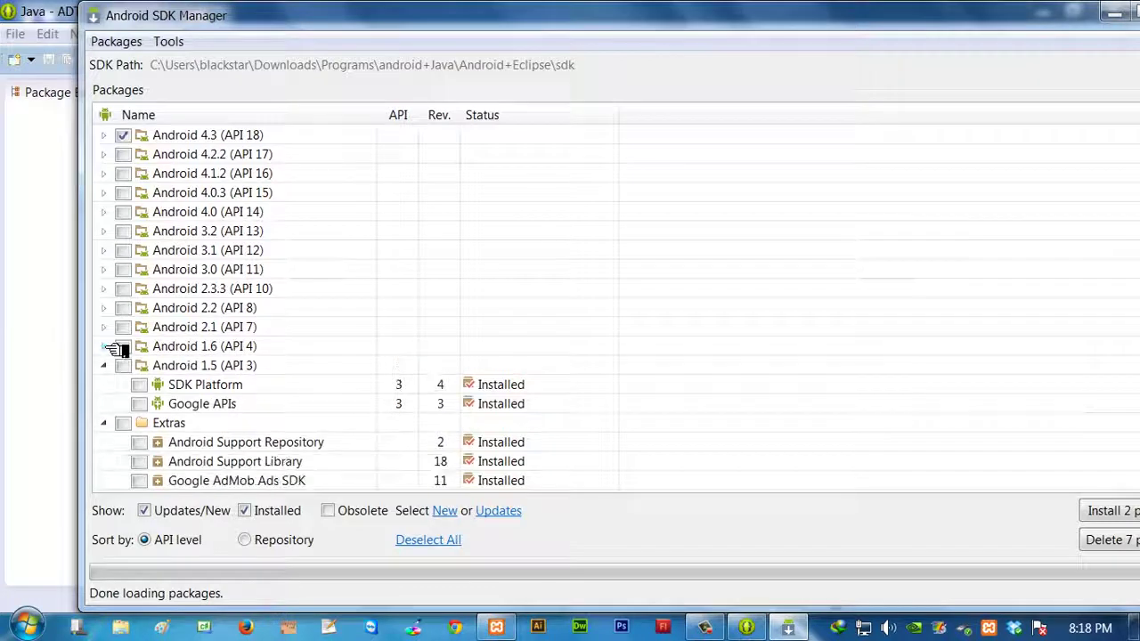
left_click(104, 365)
left_click(105, 385)
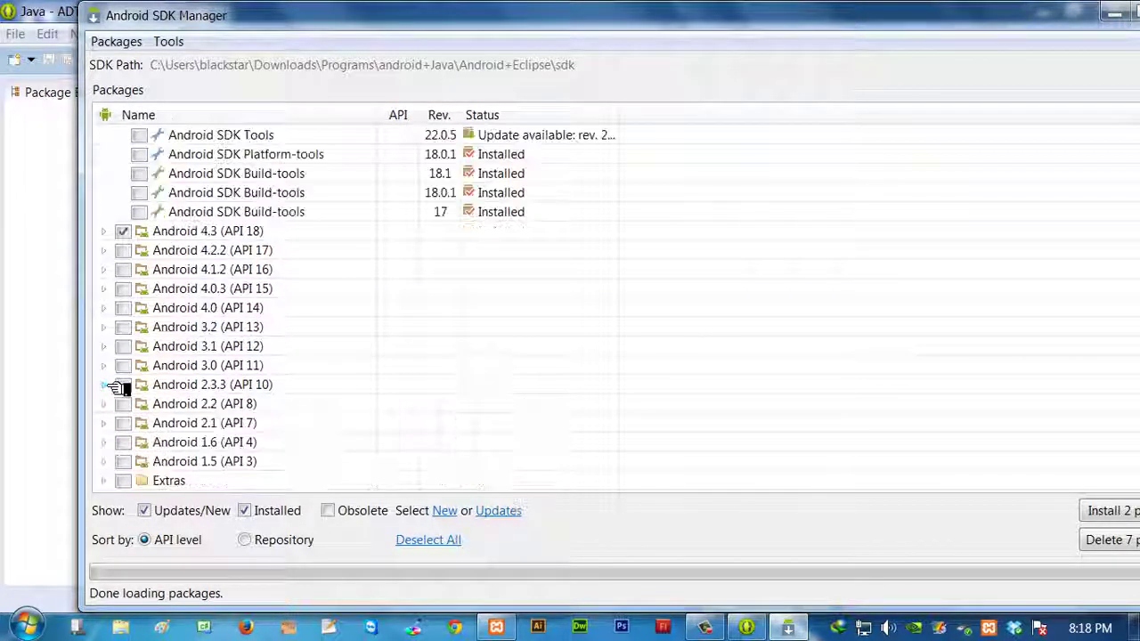
scroll(221, 296, "up", 1)
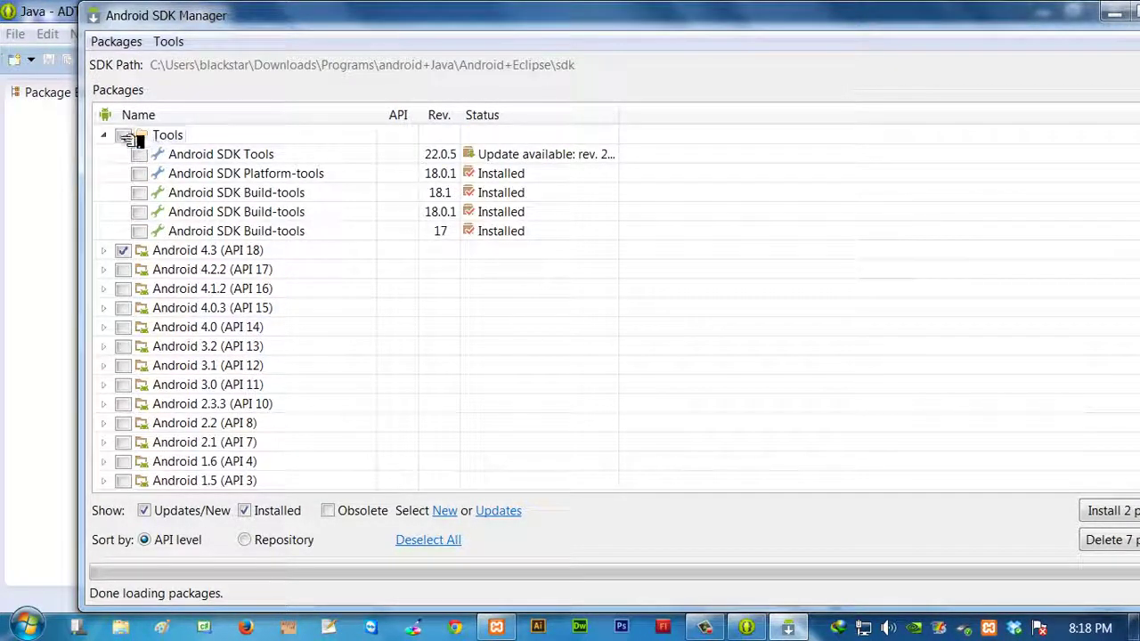
left_click(107, 135)
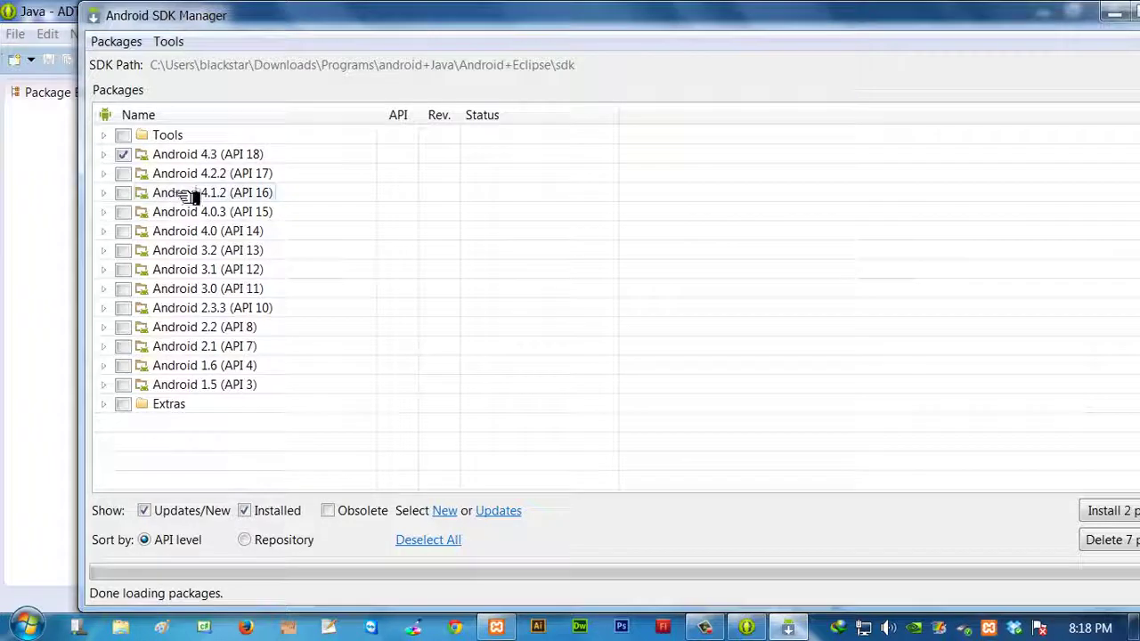
Select the Tools and Android 4.2.2 (API 17) groups, and expand Android 4.3 and 4.2.2 to show their packages
left_click(123, 135)
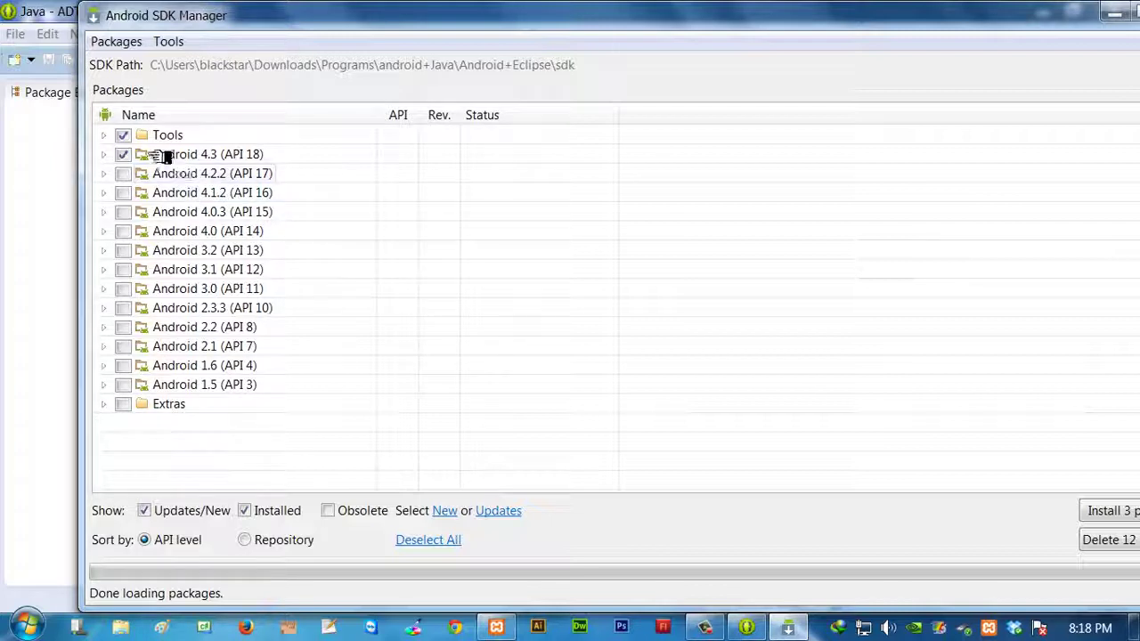
left_click(123, 174)
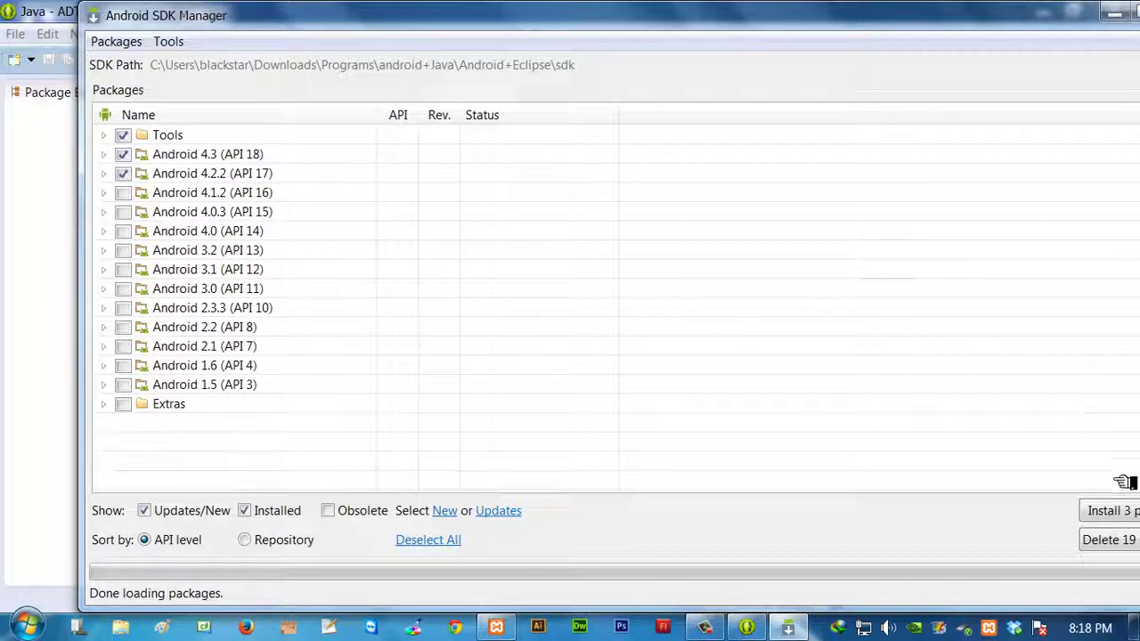
left_click(103, 154)
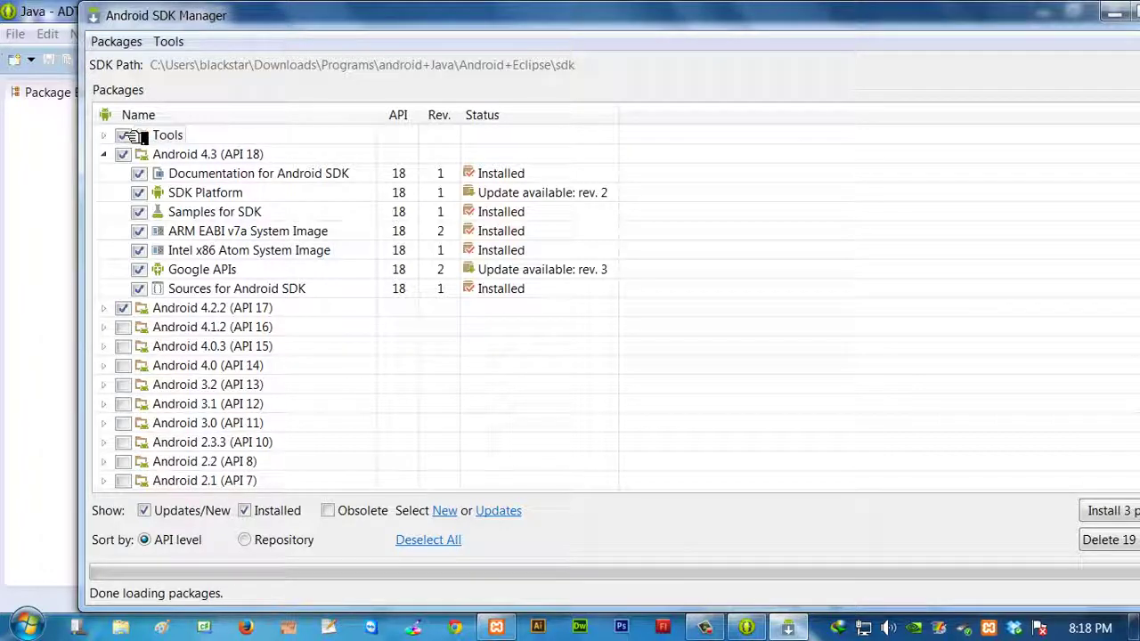
left_click(104, 307)
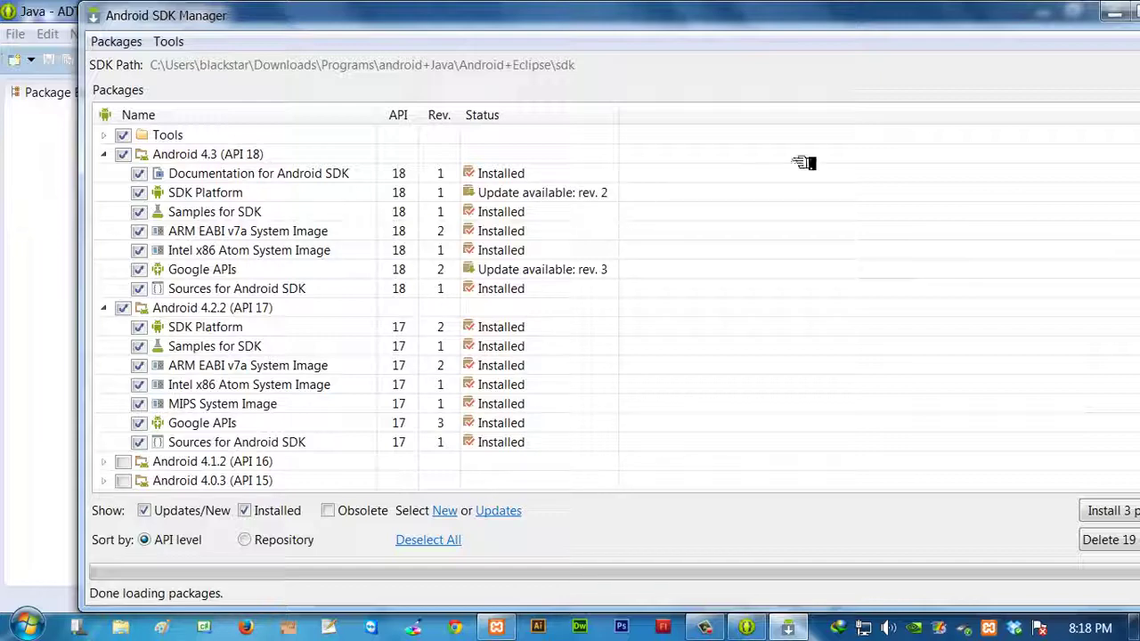
Close the Android SDK Manager and open the Android Virtual Device Manager from ADT
left_click(1092, 16)
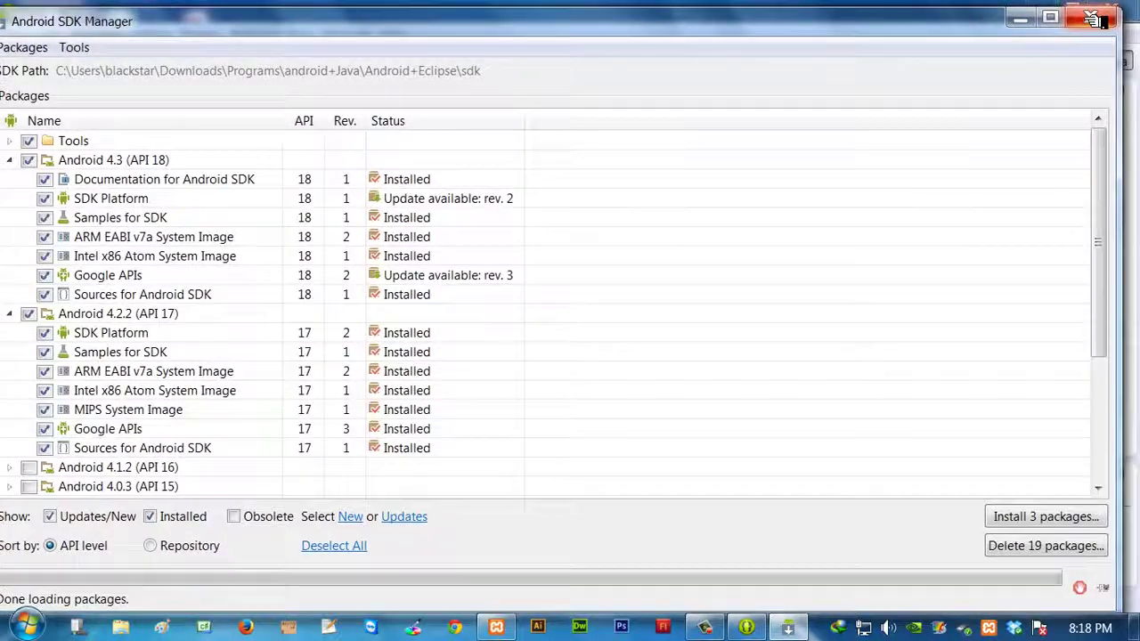
left_click(1124, 8)
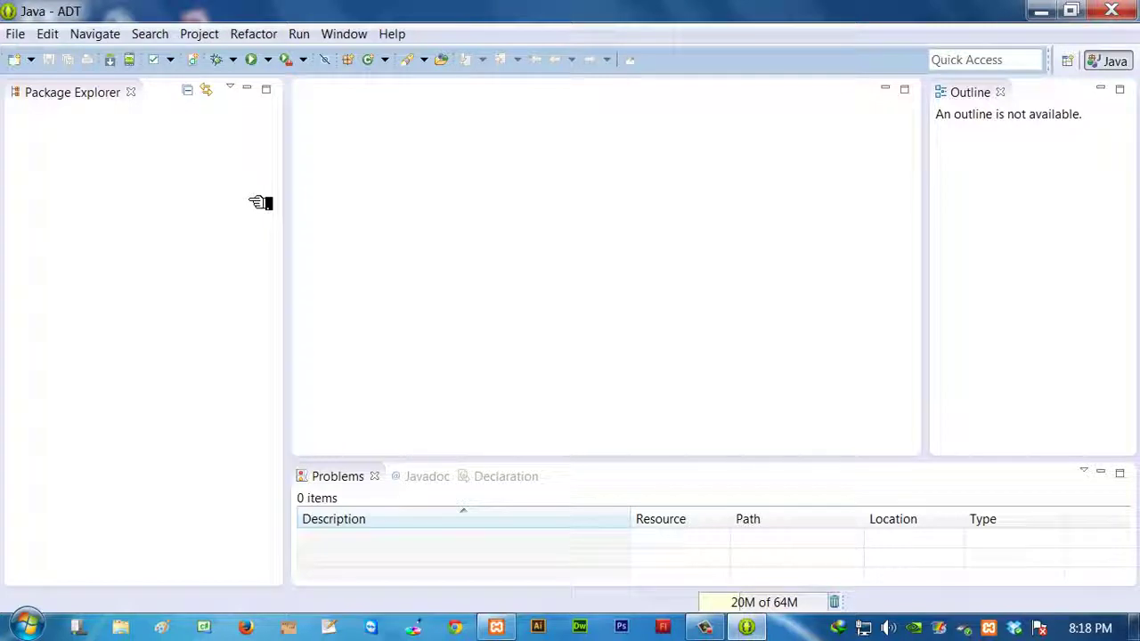
left_click(144, 61)
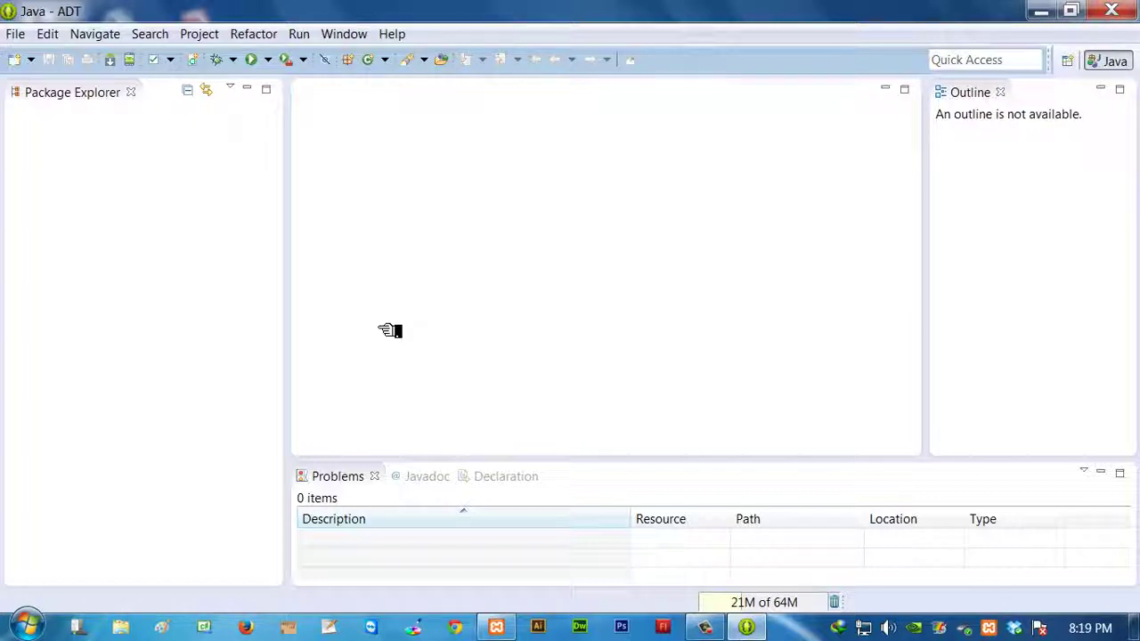
left_click(133, 61)
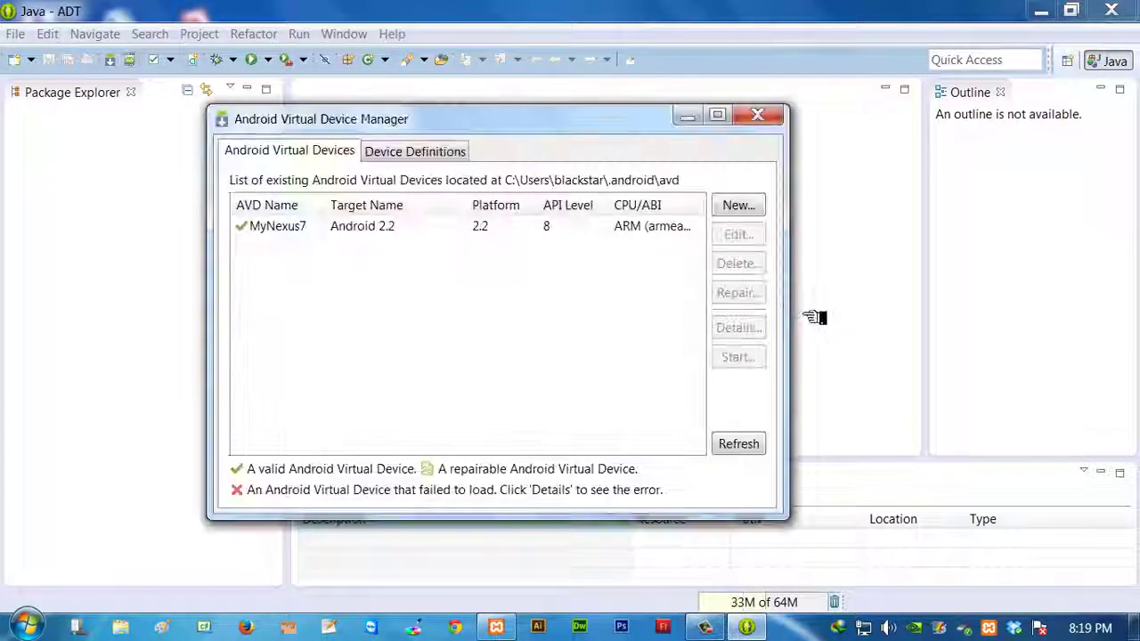
Delete the existing MyNexus7 virtual device and confirm the deletion
left_click(327, 226)
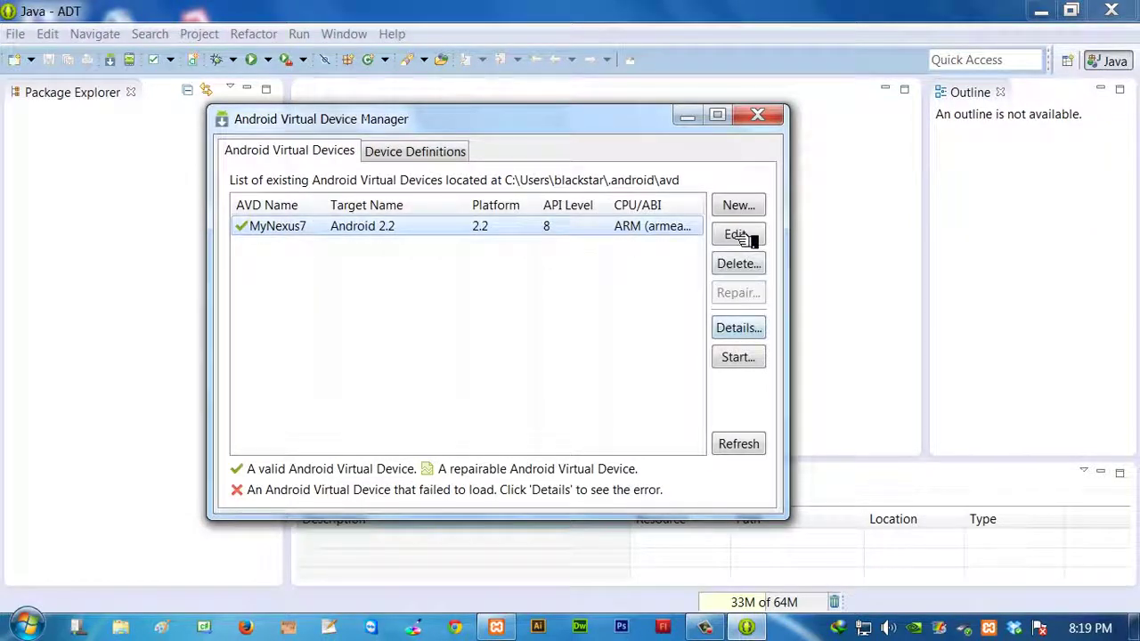
left_click(746, 265)
left_click(583, 332)
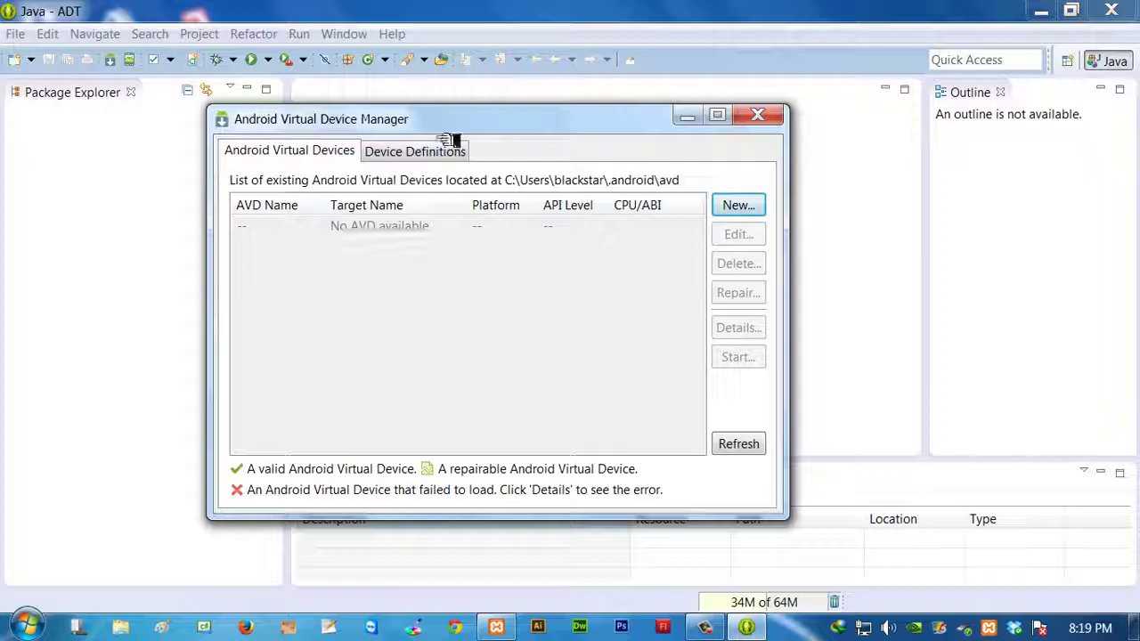
Close the Android Virtual Device Manager and reopen it from ADT
left_click_drag(460, 122, 600, 115)
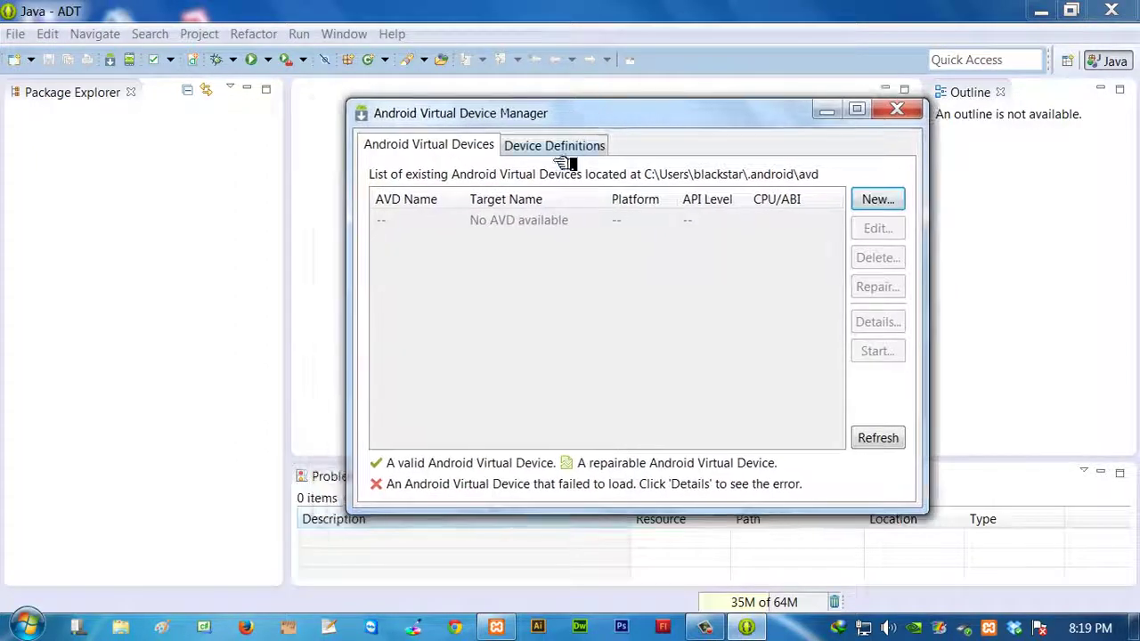
left_click(890, 113)
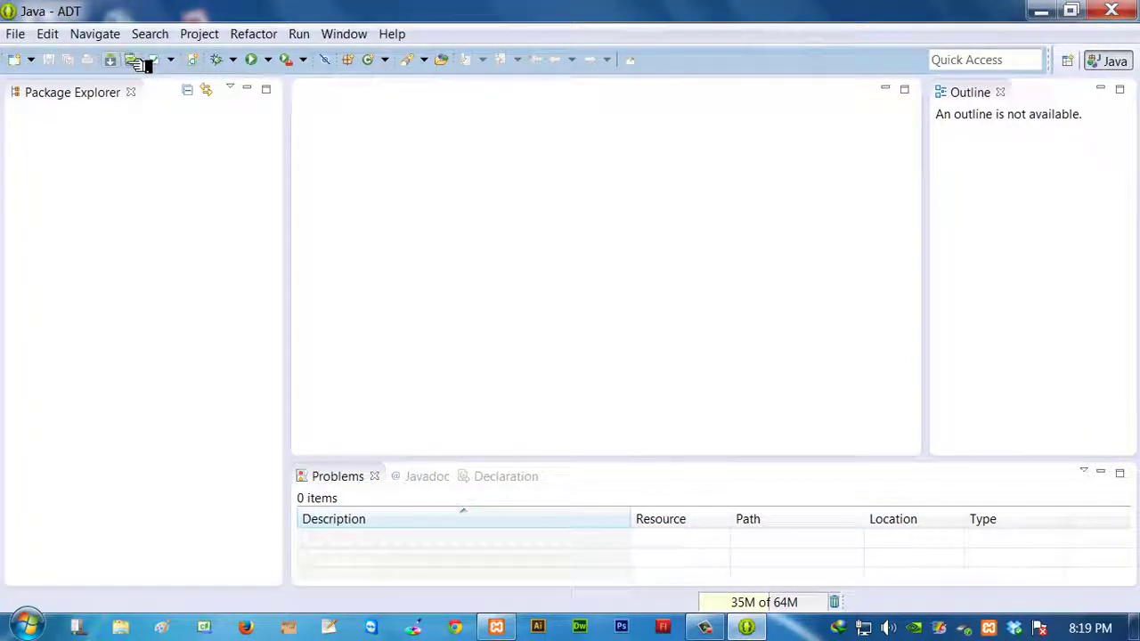
left_click(130, 60)
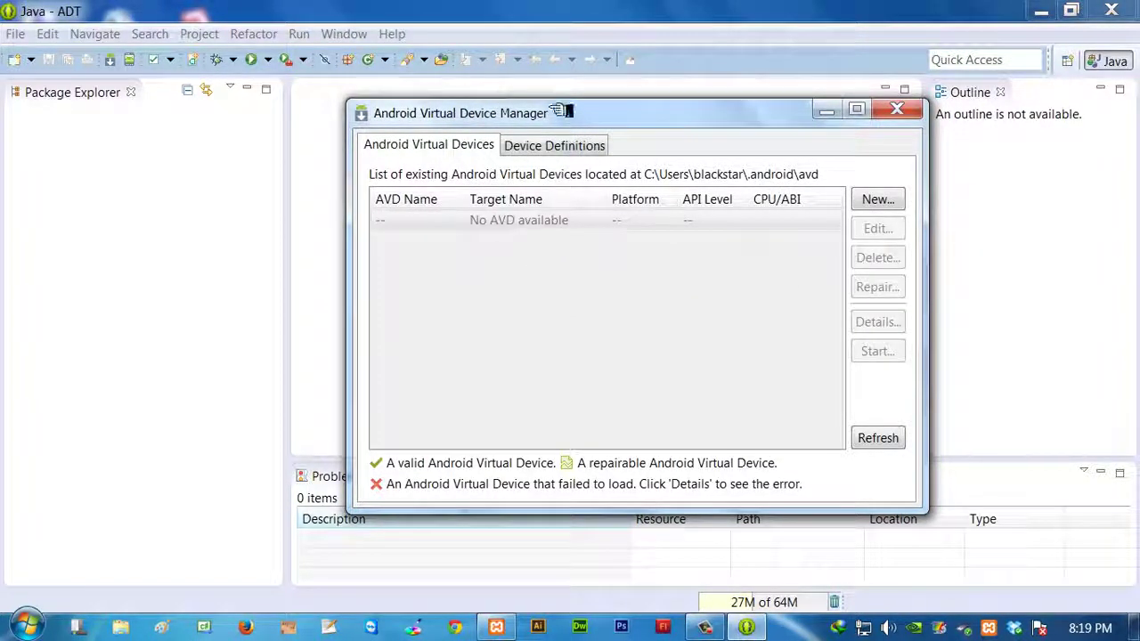
left_click_drag(561, 110, 535, 110)
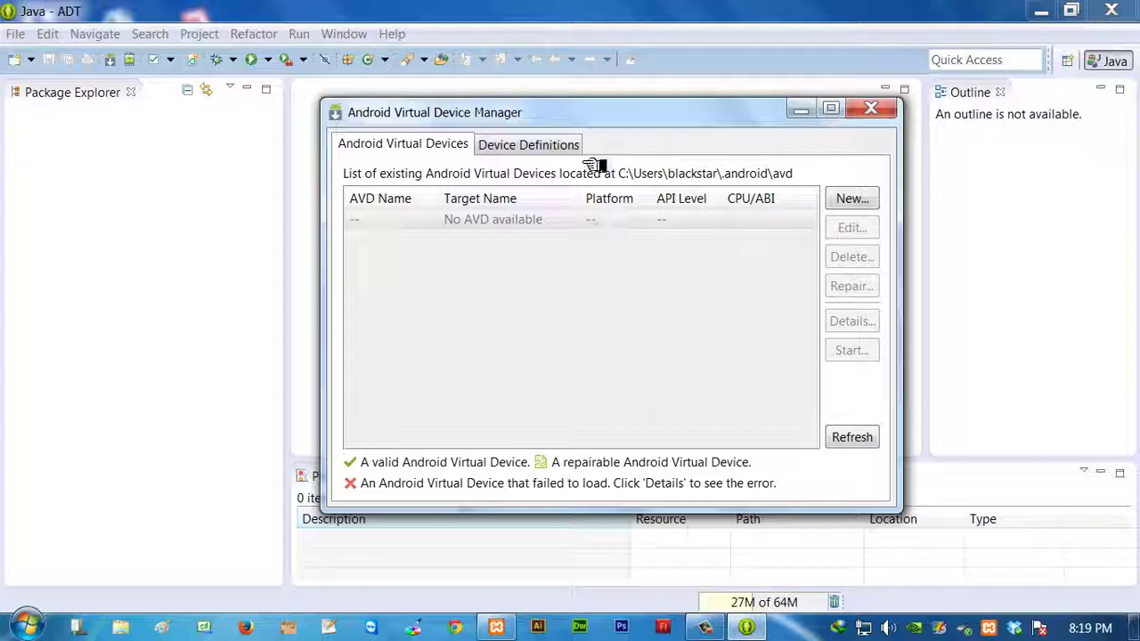
Start a new virtual device named MyNexus7 with device Nexus One (3.7", 480 × 800: hdpi) and target Android 2.1 - API Level 7
left_click(862, 208)
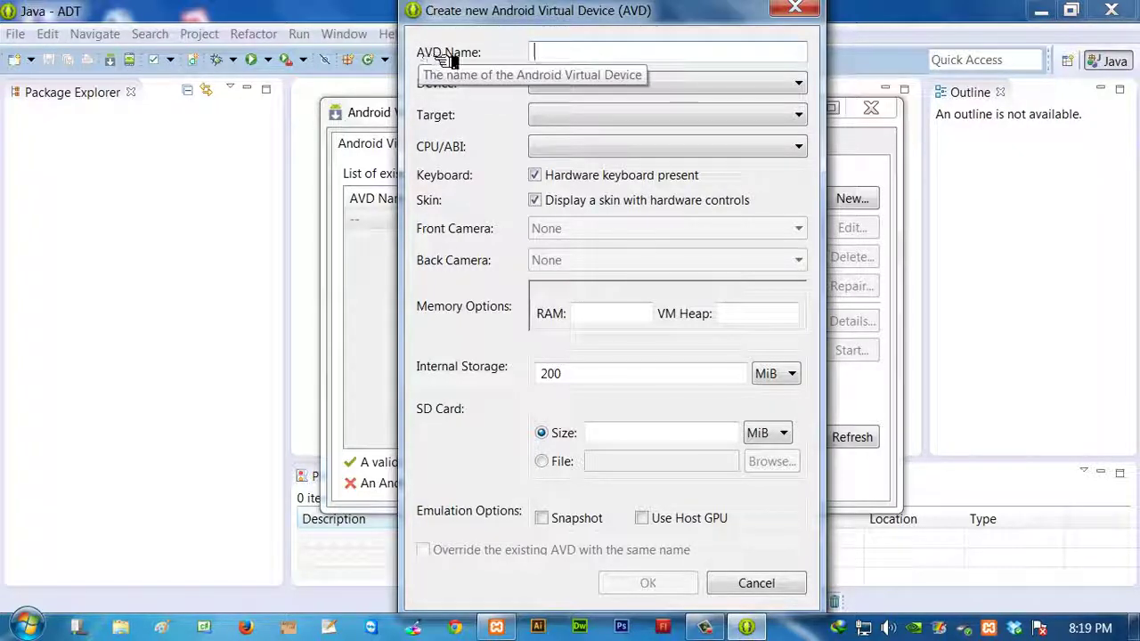
left_click(598, 56)
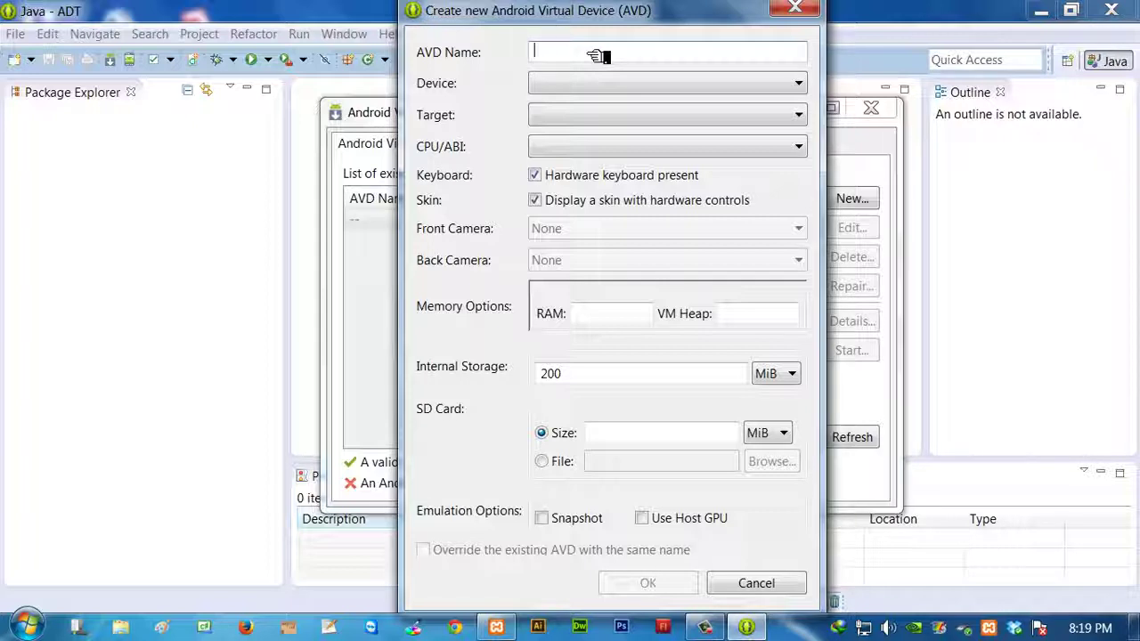
type("MyNexus7")
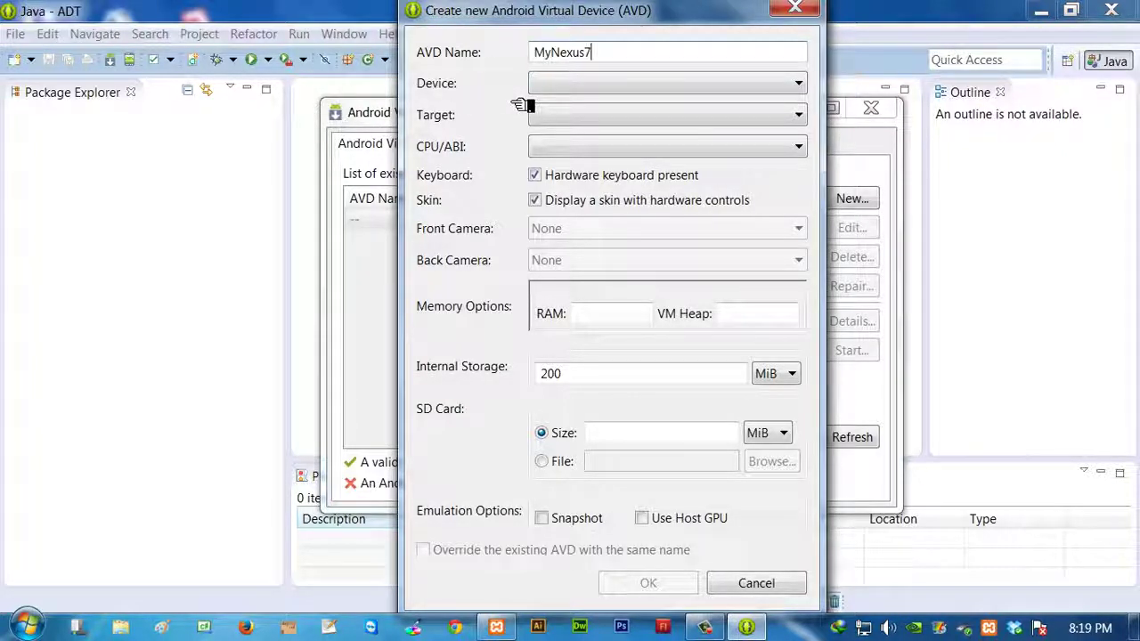
left_click(548, 86)
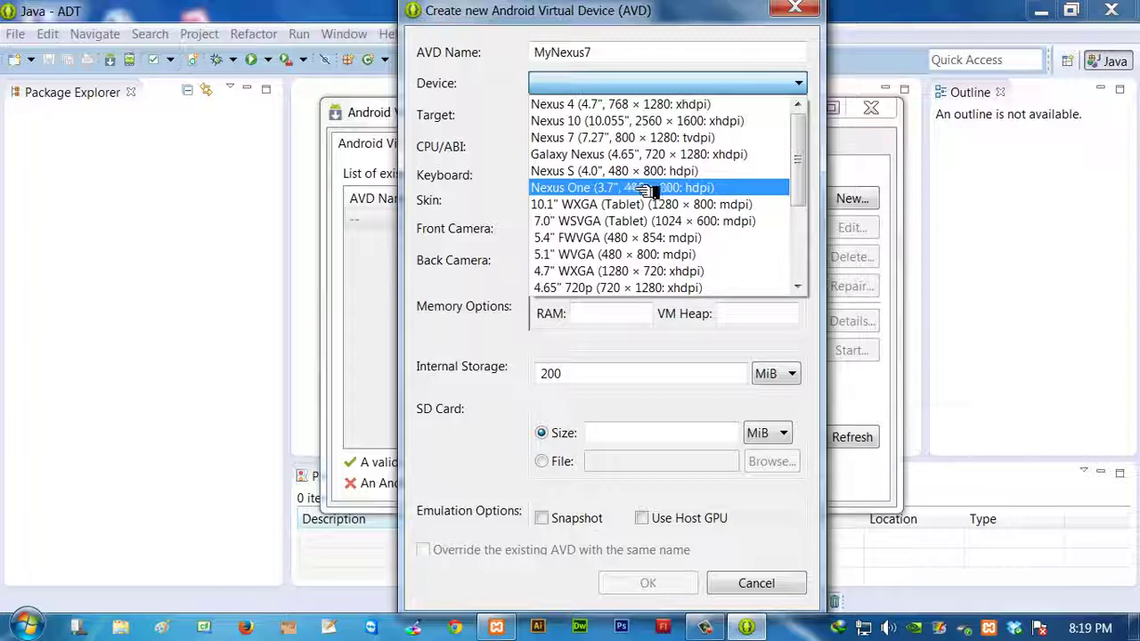
left_click(587, 186)
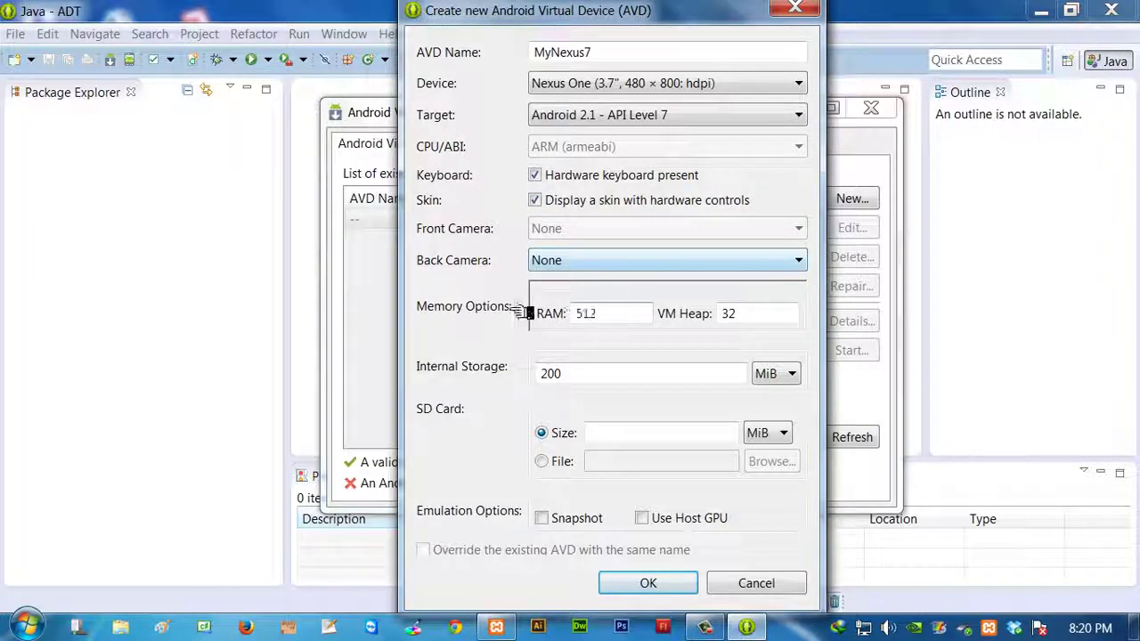
Check the computer's installed memory in the Windows system information before deciding on the virtual device's RAM
left_click_drag(611, 314, 545, 314)
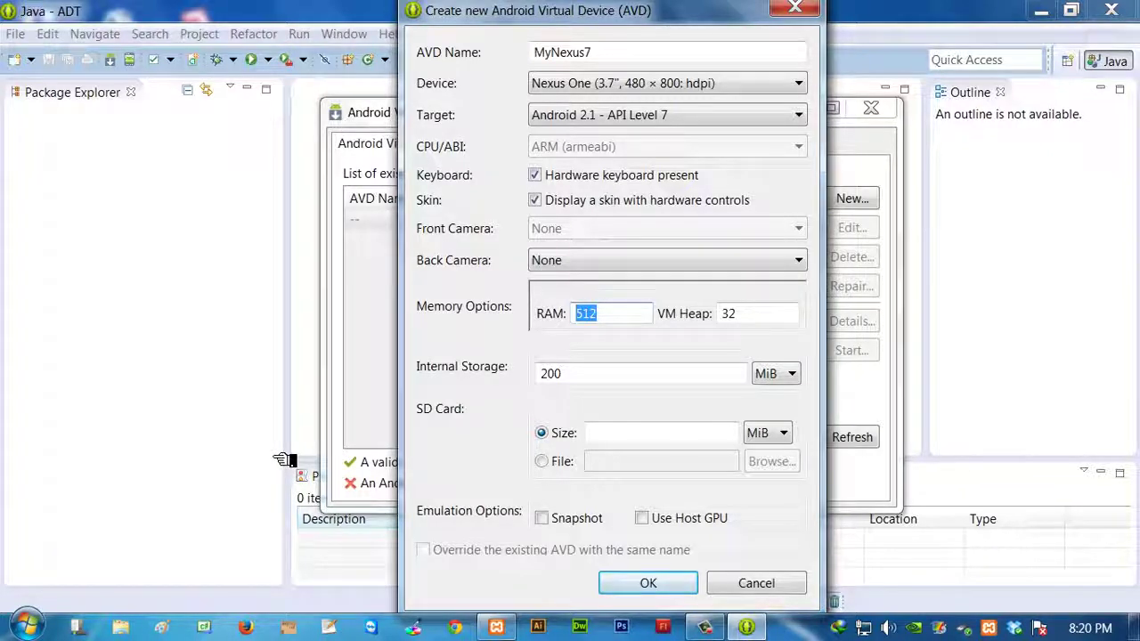
key("super+Pause")
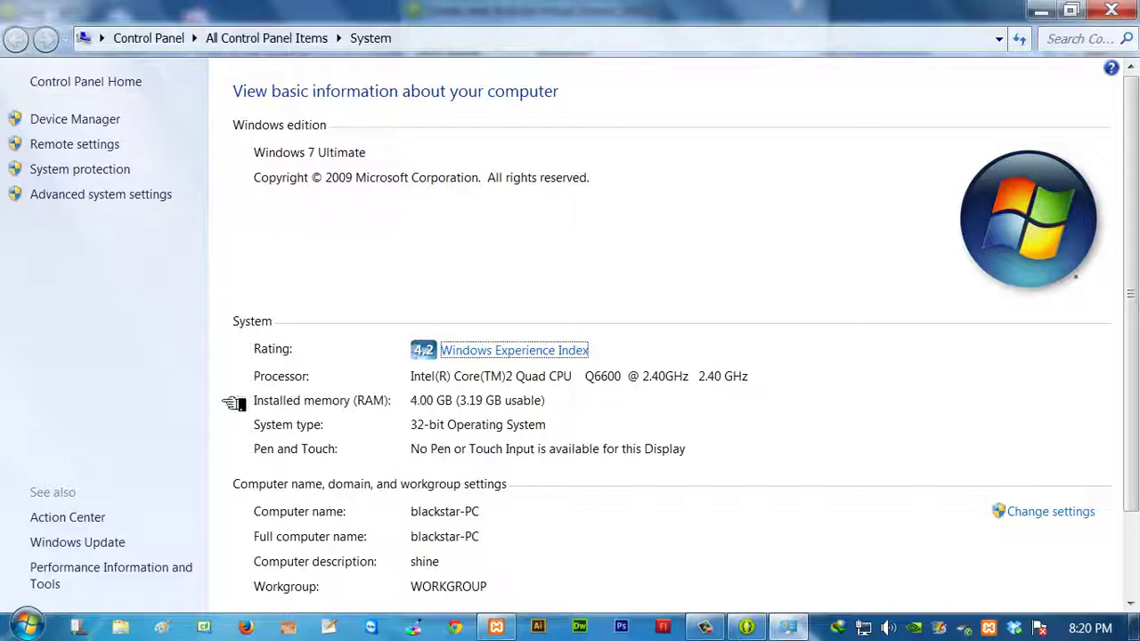
left_click(1111, 9)
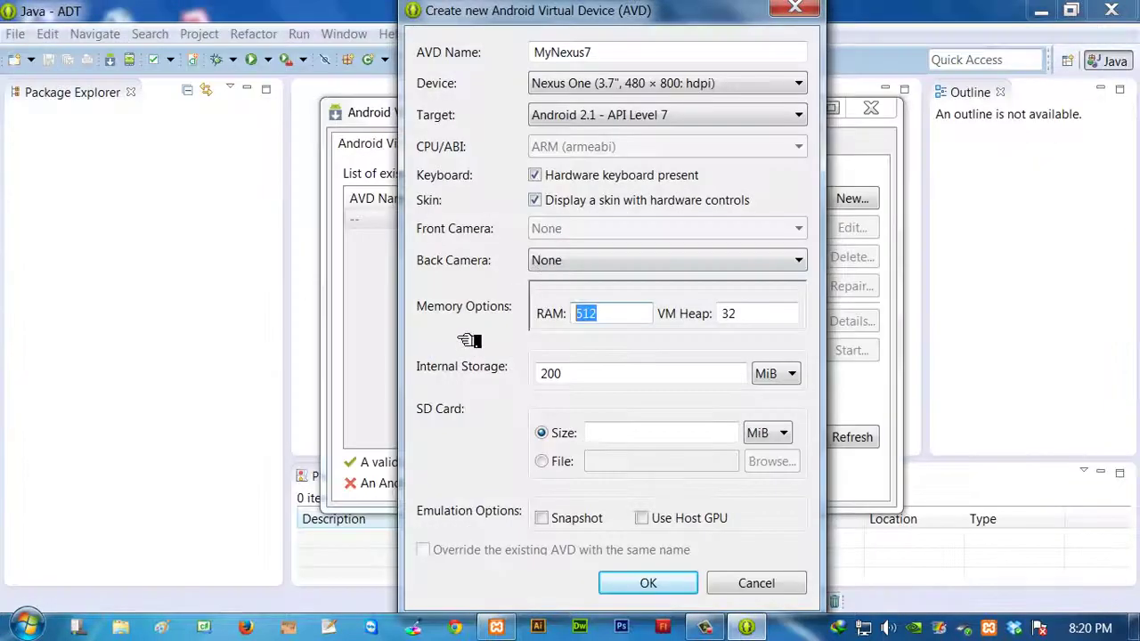
Review the RAM, VM heap and internal storage settings of the new virtual device
left_click(621, 321)
left_click_drag(618, 313, 560, 313)
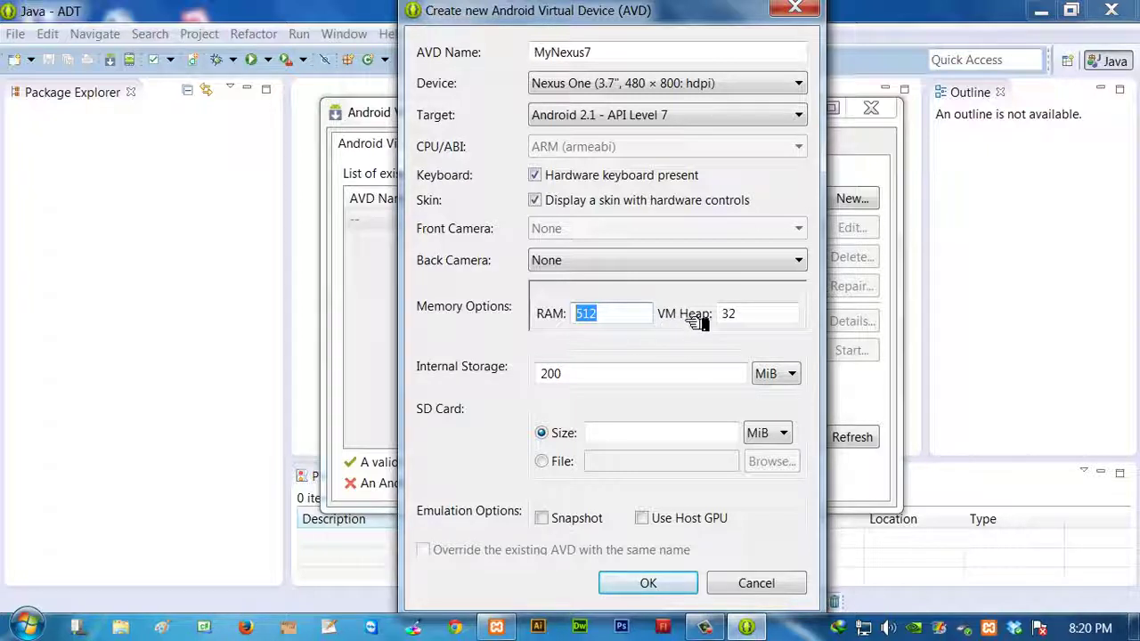
left_click_drag(743, 317, 723, 313)
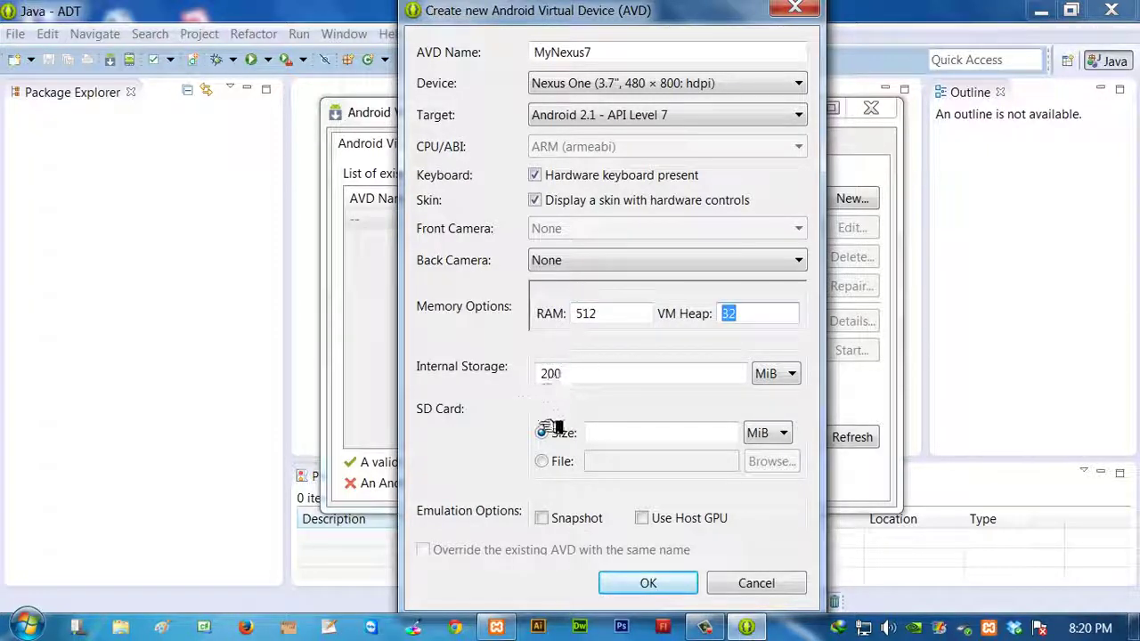
left_click(575, 375)
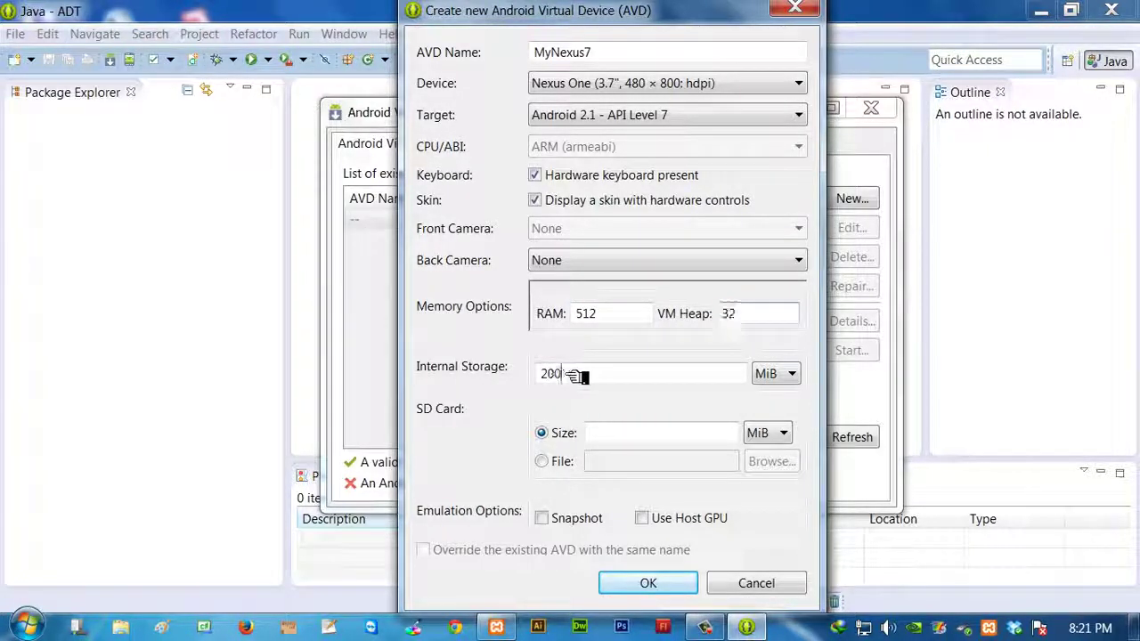
left_click_drag(574, 375, 527, 376)
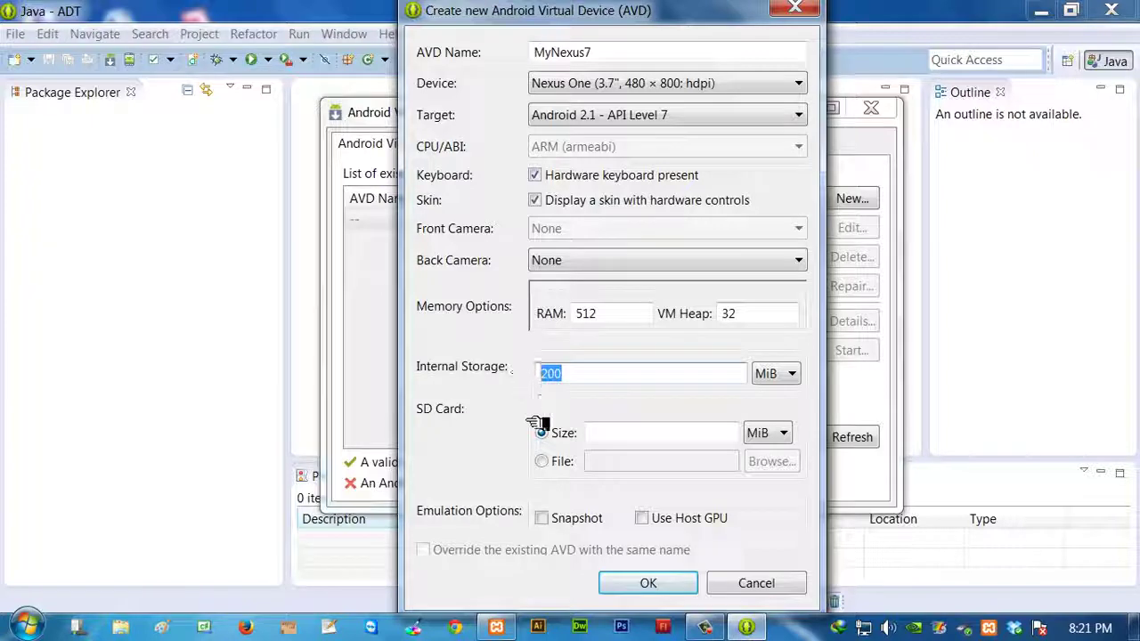
Finish creating the MyNexus7 virtual device and move the Android Virtual Device Manager window slightly aside
left_click(648, 584)
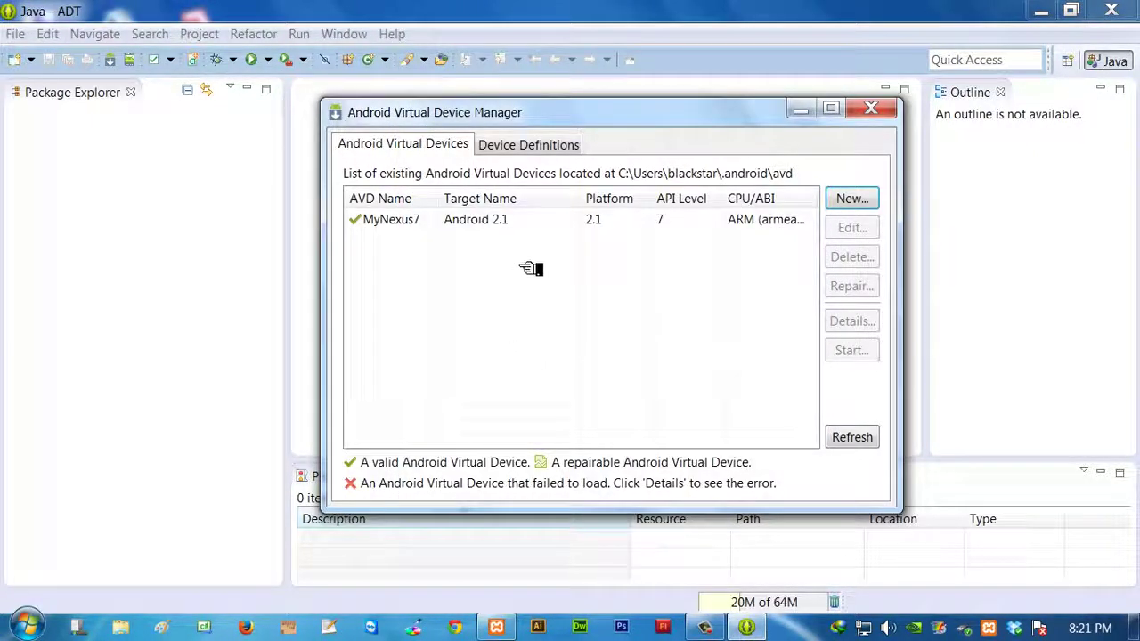
left_click(450, 223)
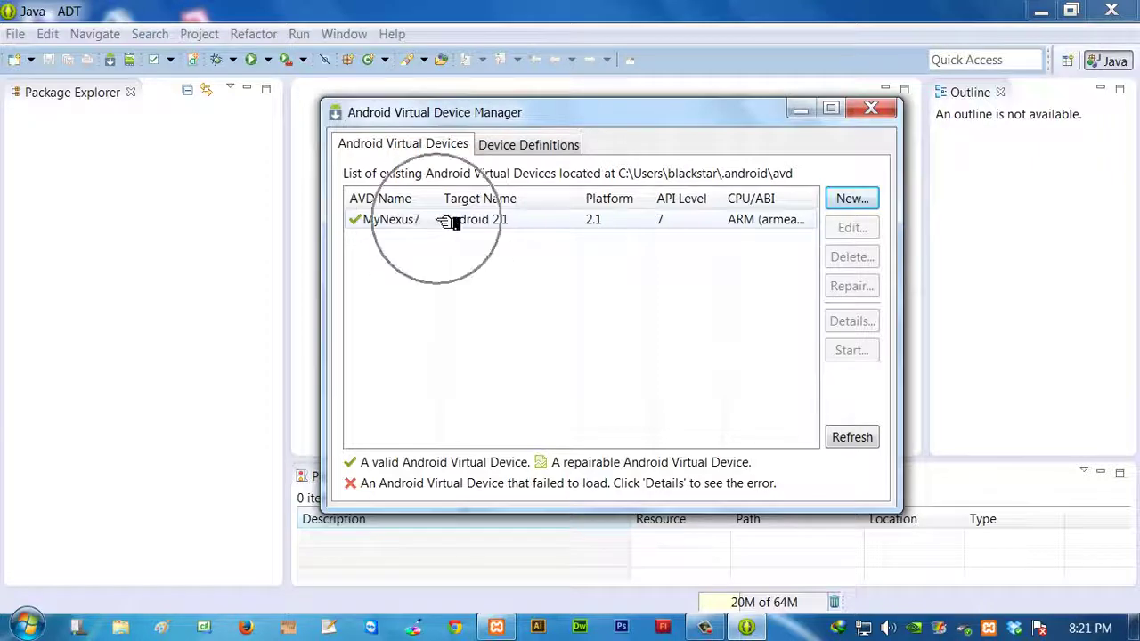
left_click_drag(568, 114, 498, 108)
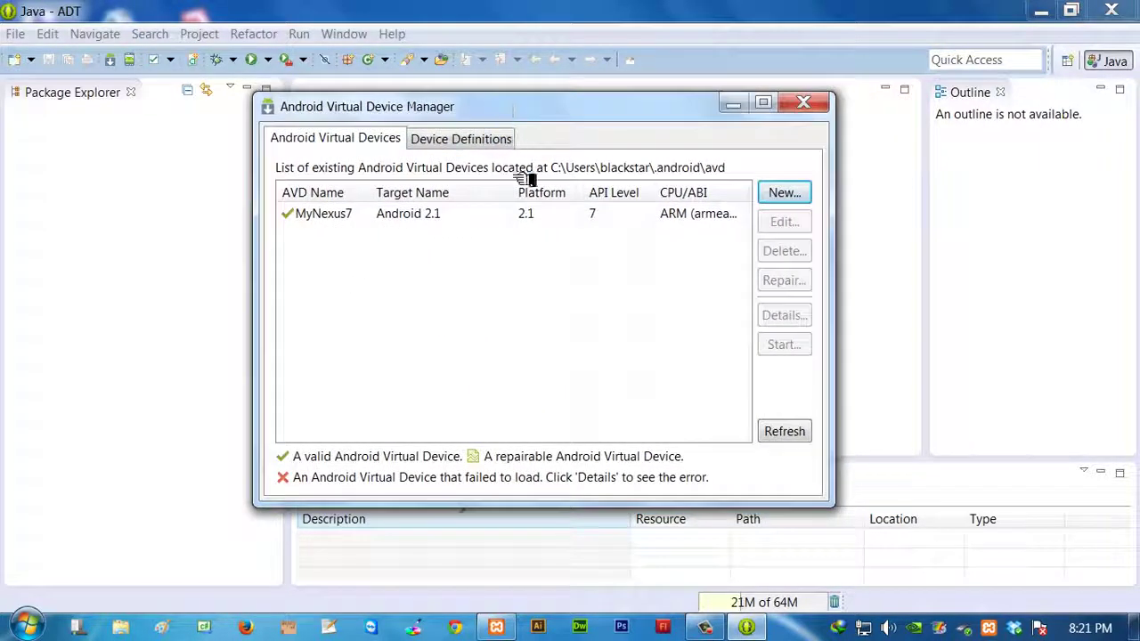
Start the MyNexus7 virtual device with the default launch options, view its app list and close the emulator
left_click(534, 214)
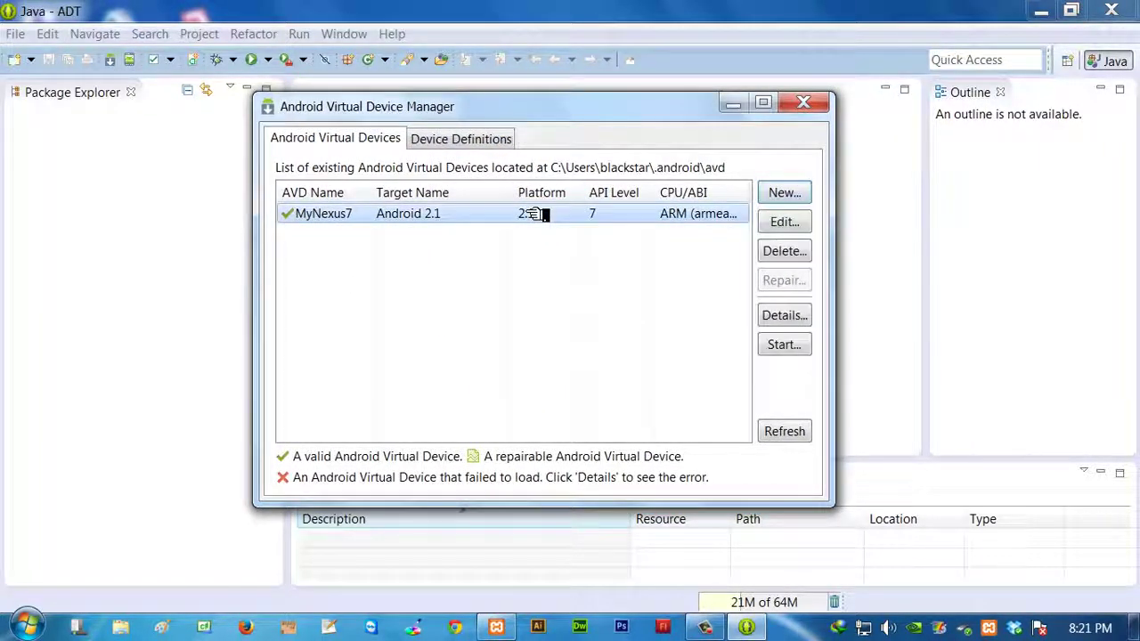
left_click(804, 346)
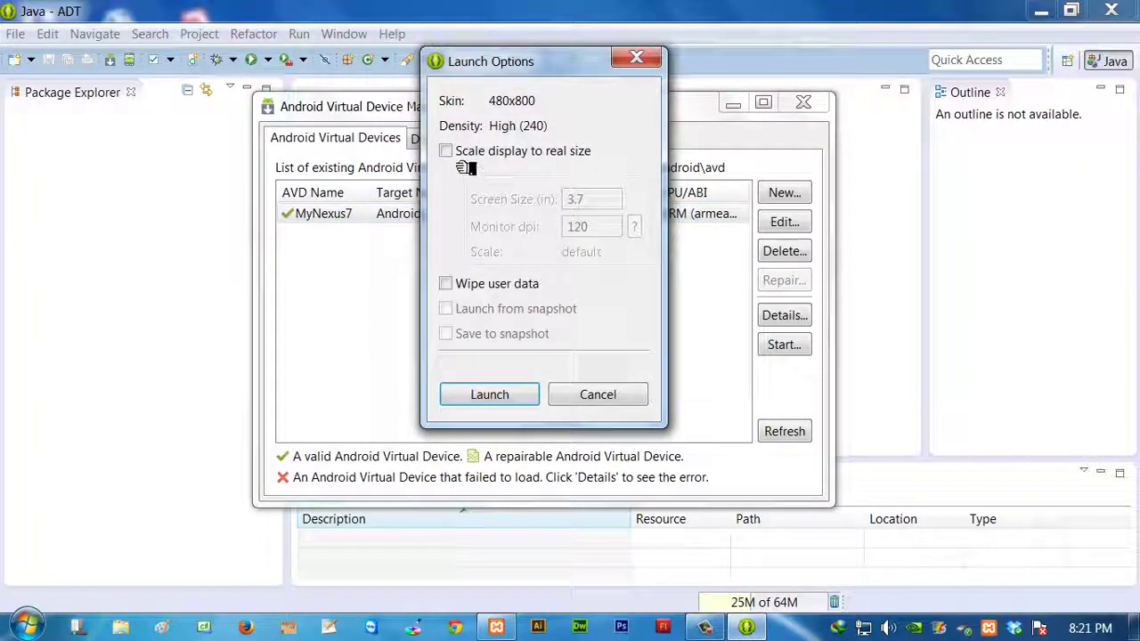
left_click(519, 395)
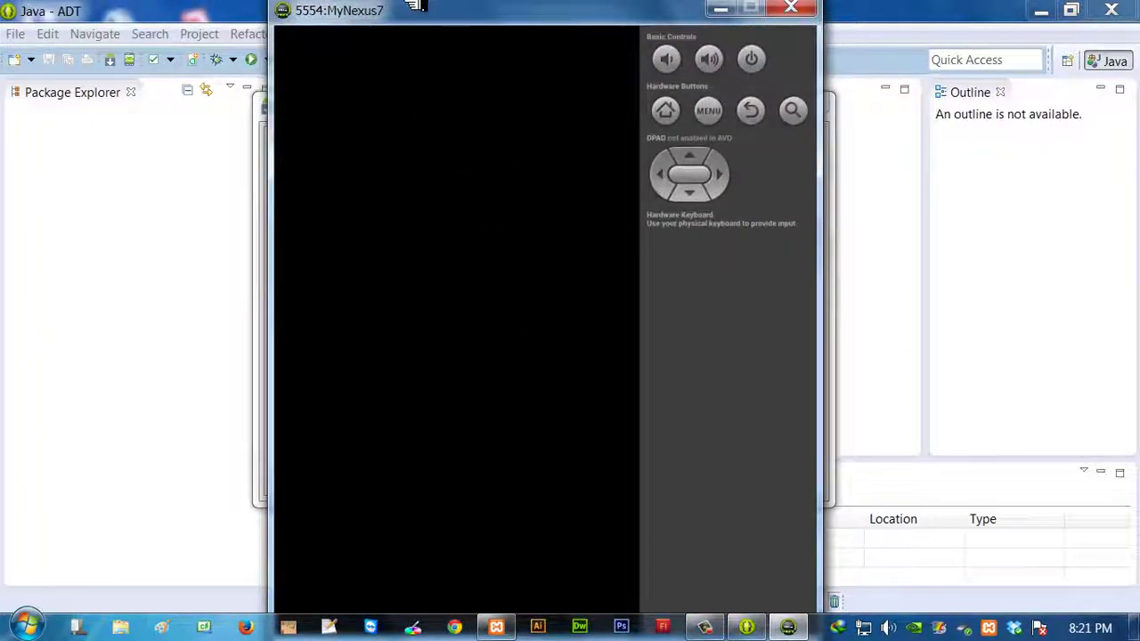
left_click_drag(419, 19, 478, 26)
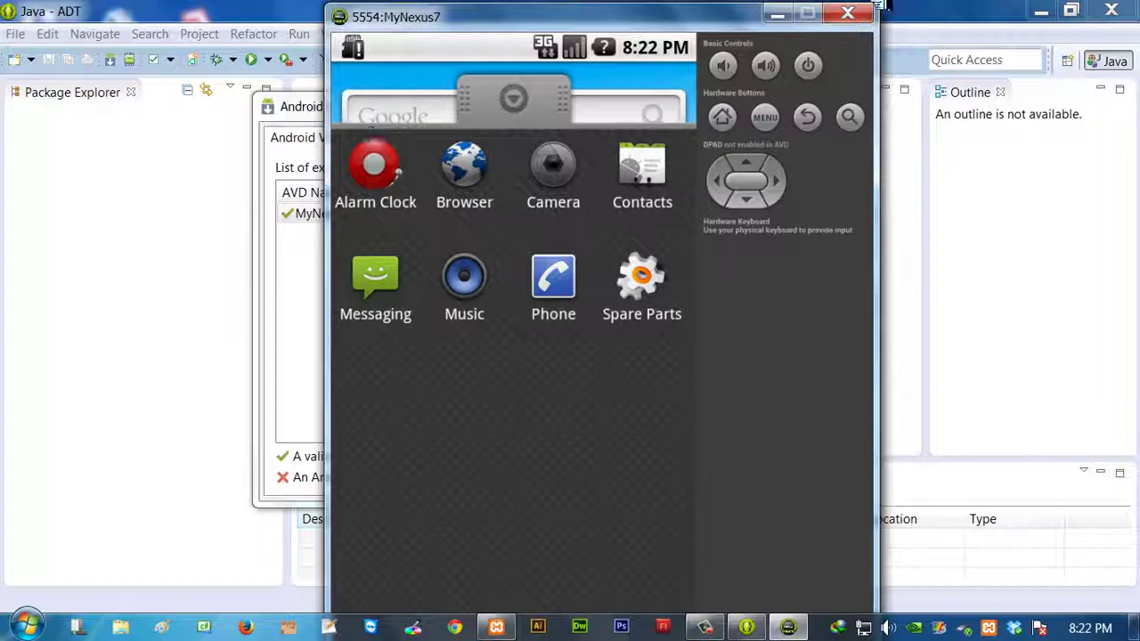
left_click(848, 12)
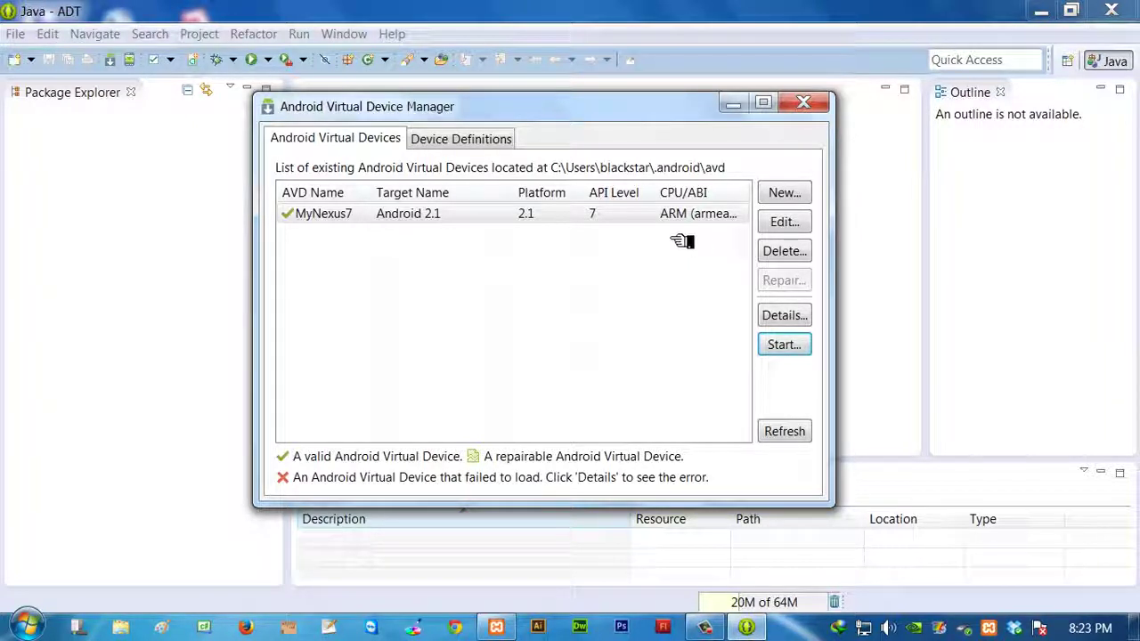
Edit the MyNexus7 virtual device to use the target Android 2.2 - API Level 8
left_click(715, 218)
left_click(781, 225)
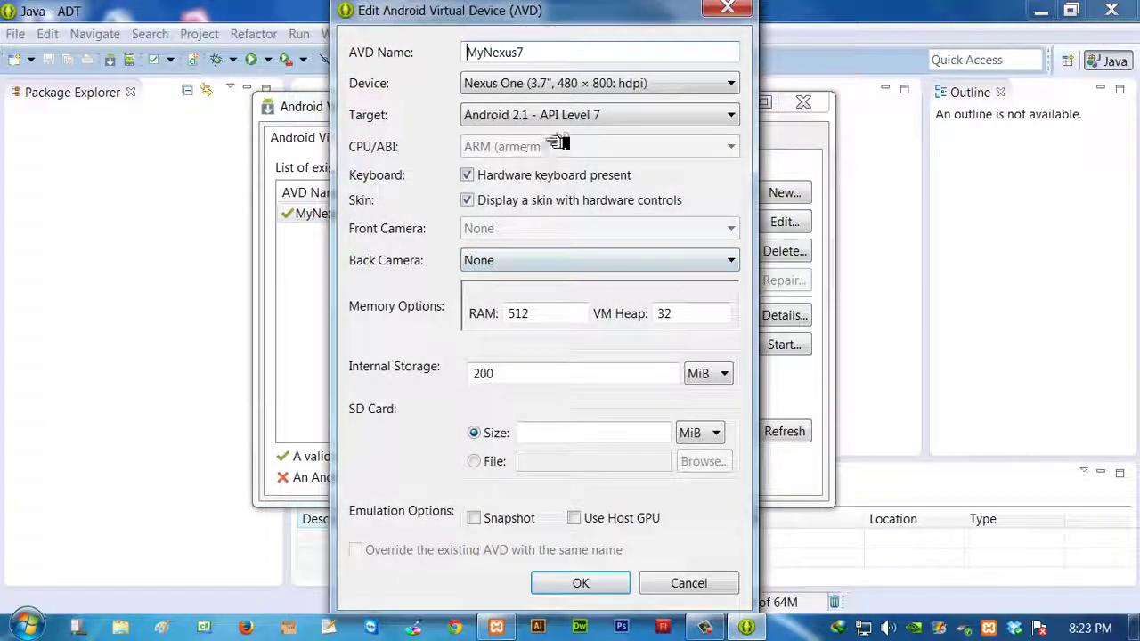
left_click(598, 115)
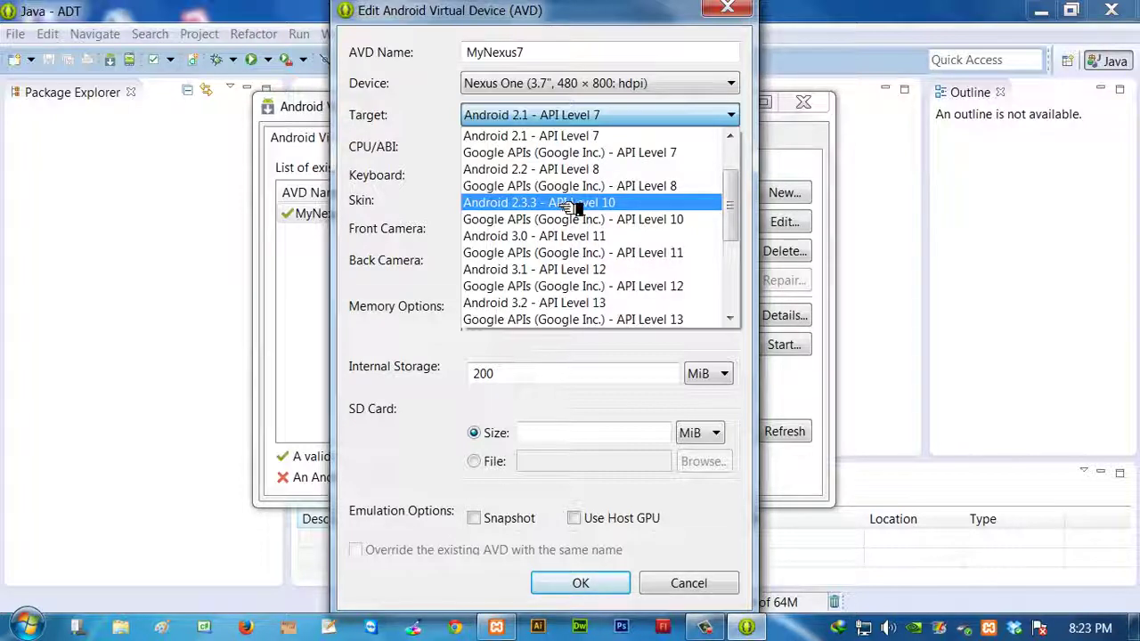
left_click(588, 169)
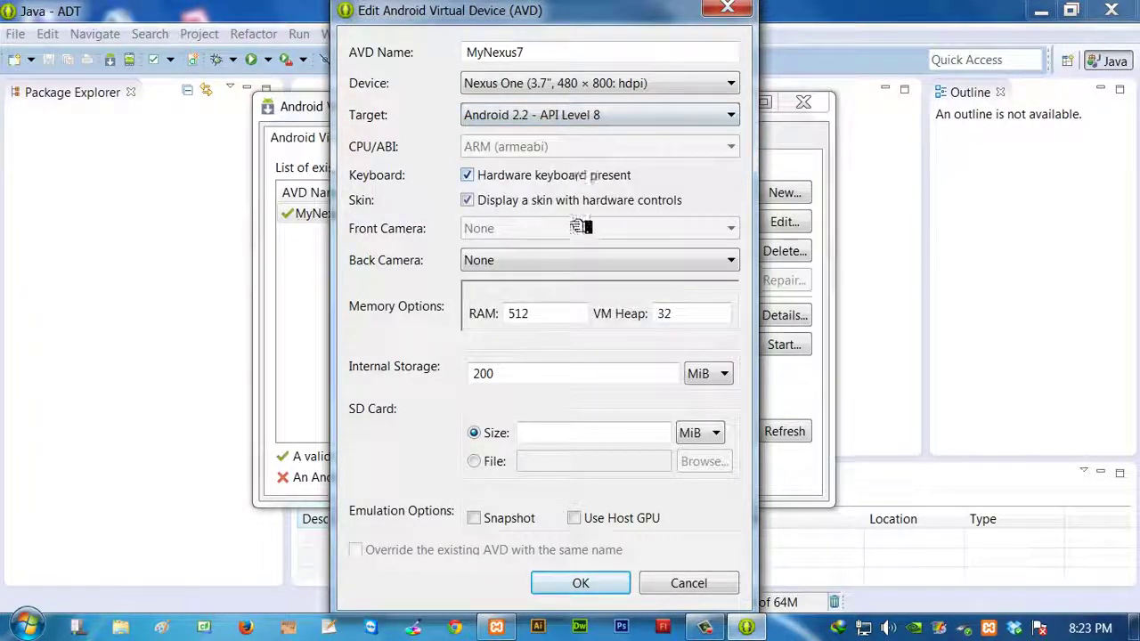
left_click(584, 584)
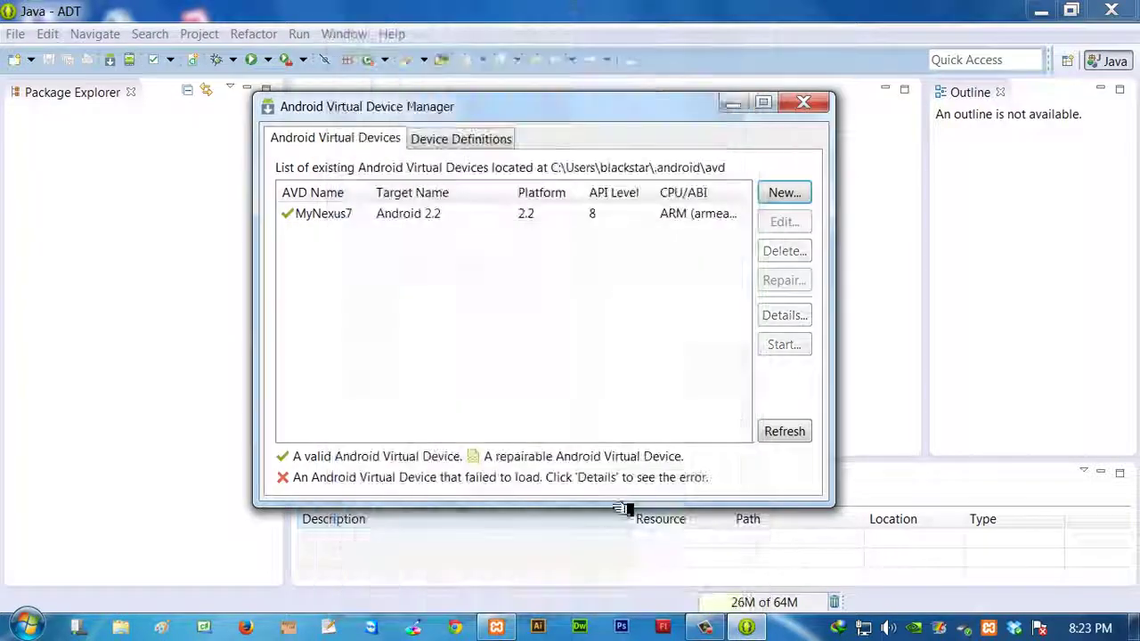
Launch the edited MyNexus7 virtual device with the default launch options and let it boot
left_click(530, 215)
left_click(784, 345)
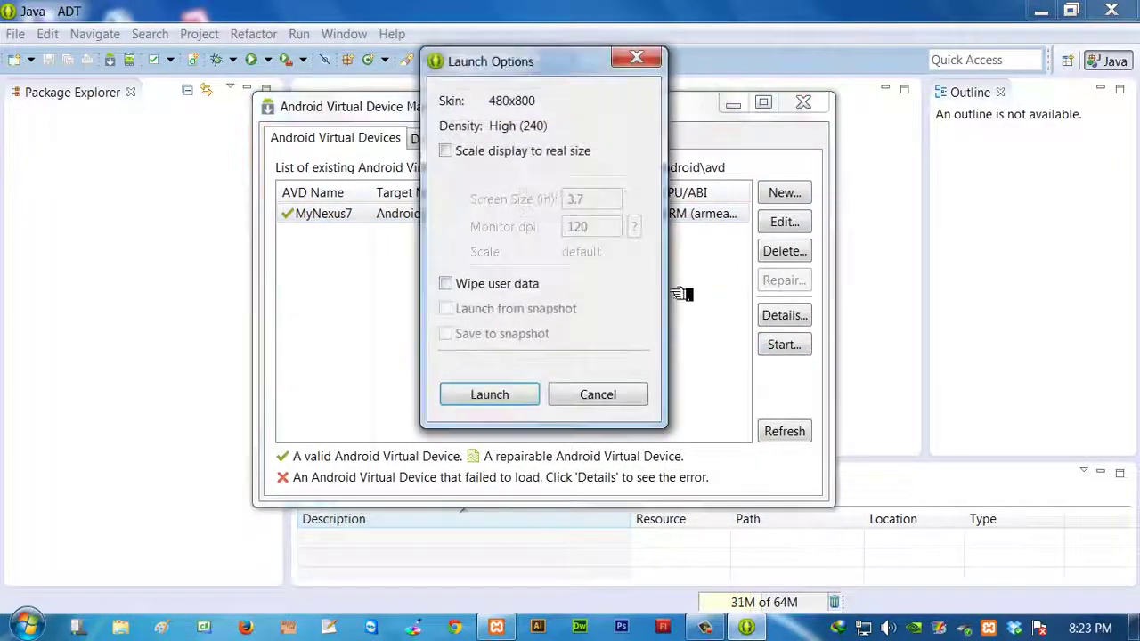
left_click(516, 394)
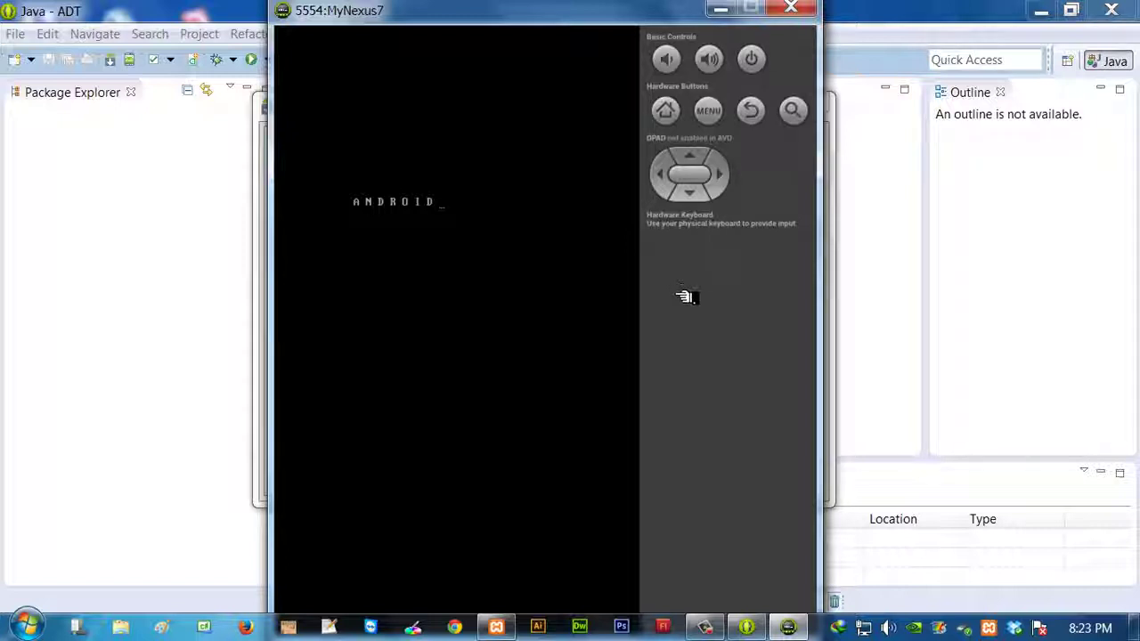
left_click(513, 626)
left_click(971, 385)
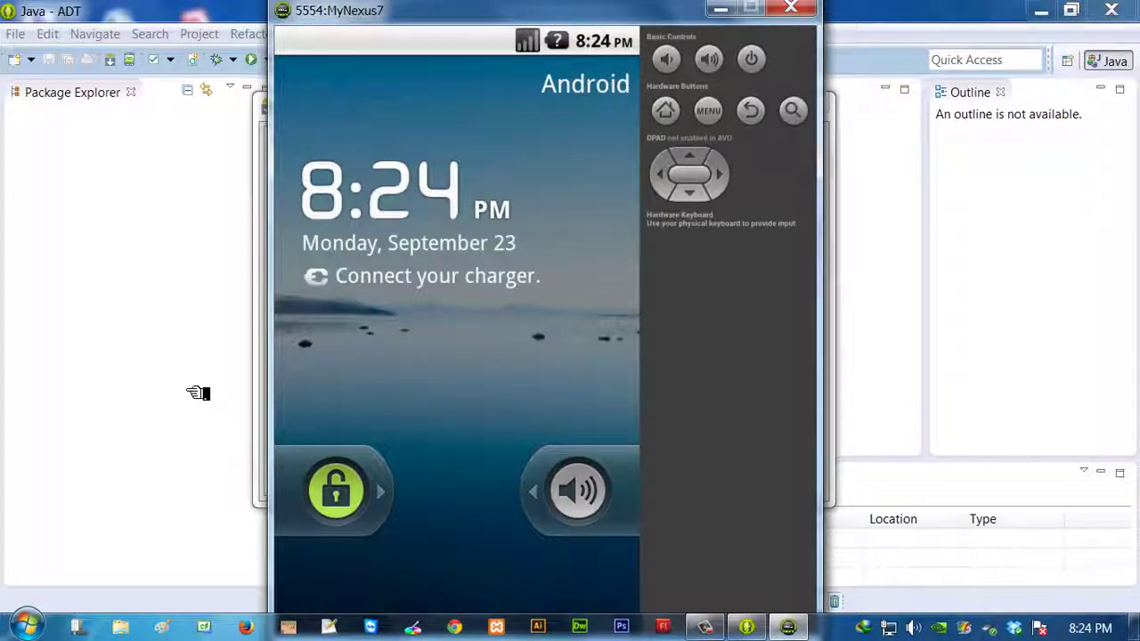
Unlock the emulated phone, look through its full app list and close the emulator
left_click_drag(337, 492, 666, 492)
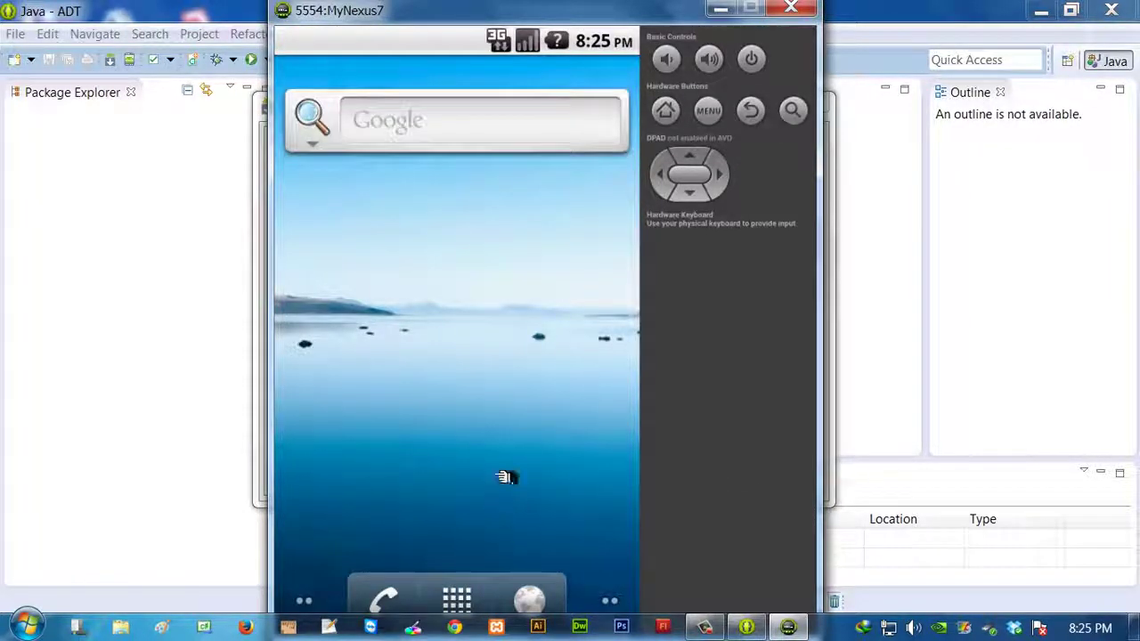
left_click(459, 598)
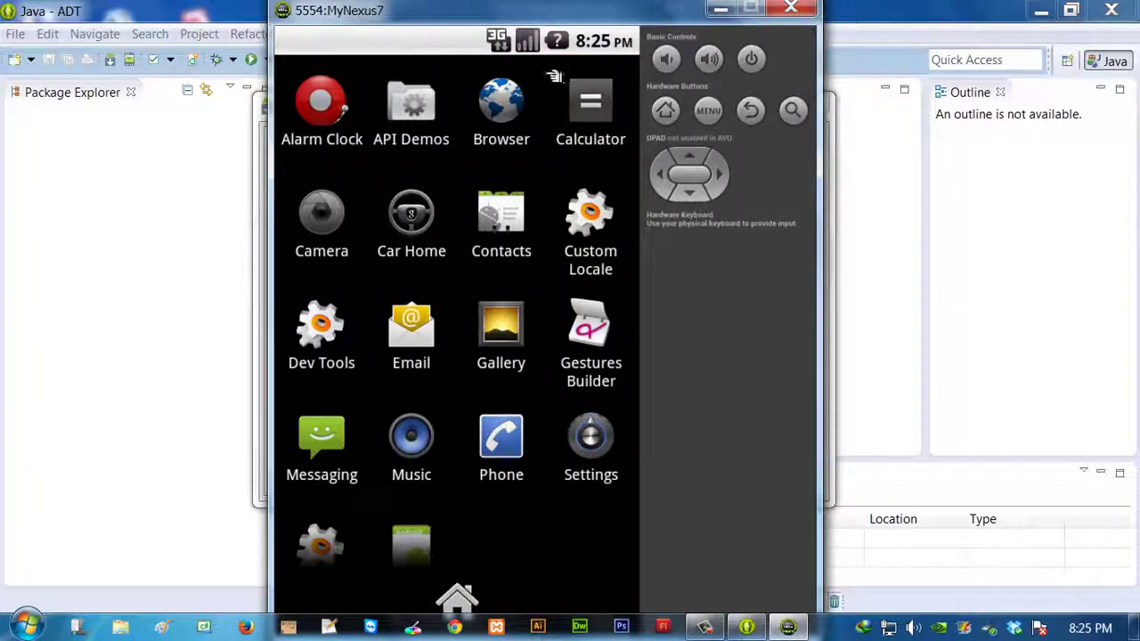
scroll(547, 326, "down", 1)
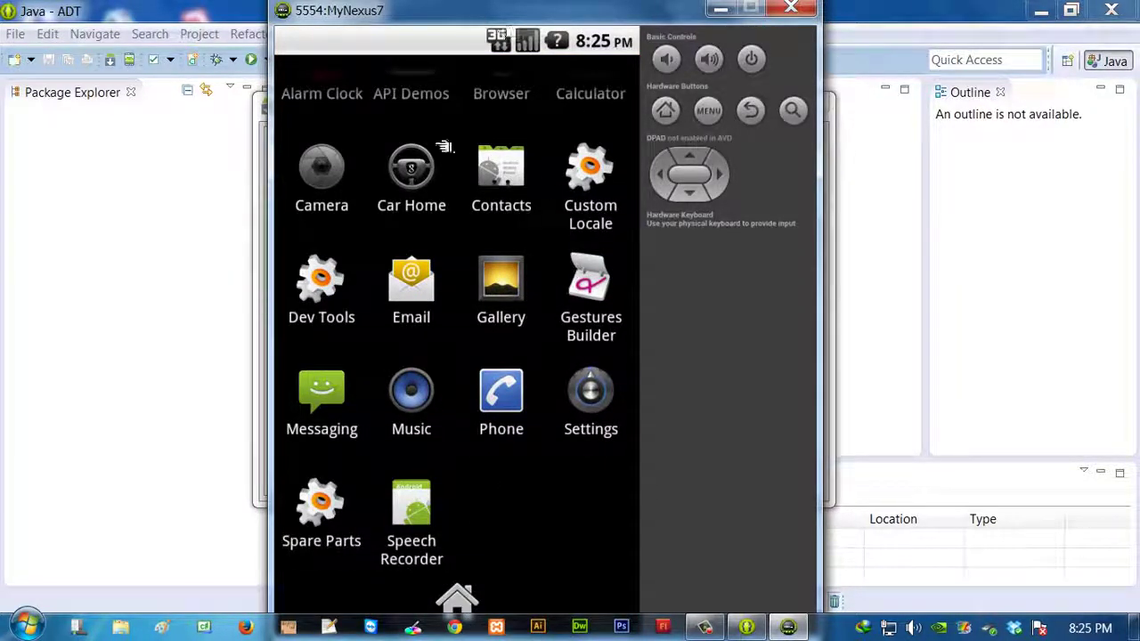
left_click(791, 9)
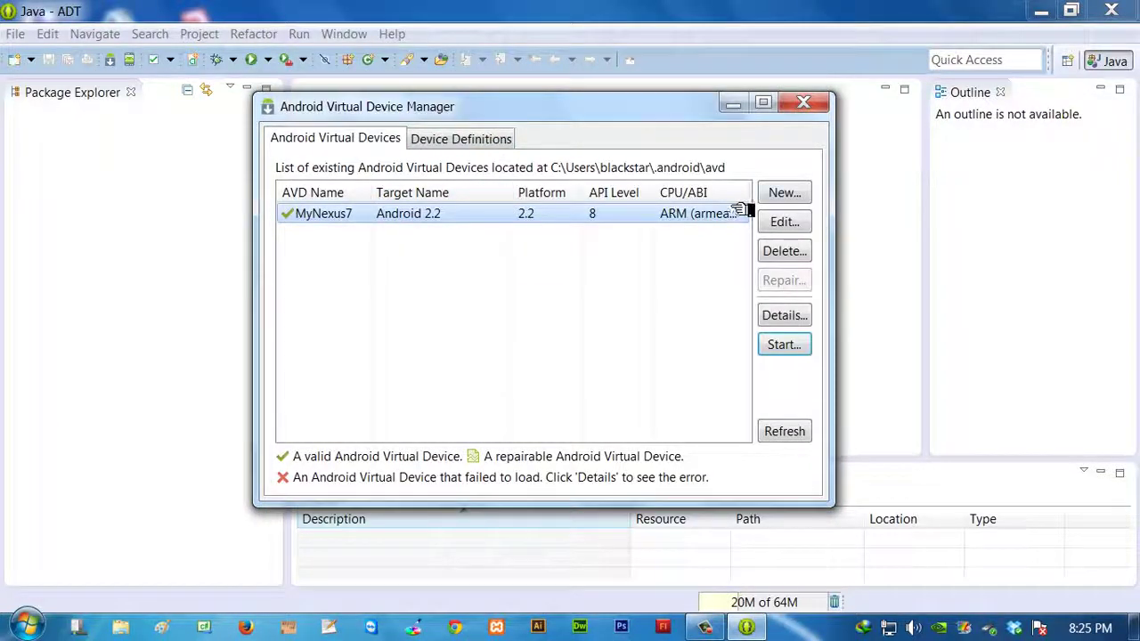
Review the name, target, RAM and VM heap settings of the MyNexus7 virtual device and keep them as they are
left_click(801, 223)
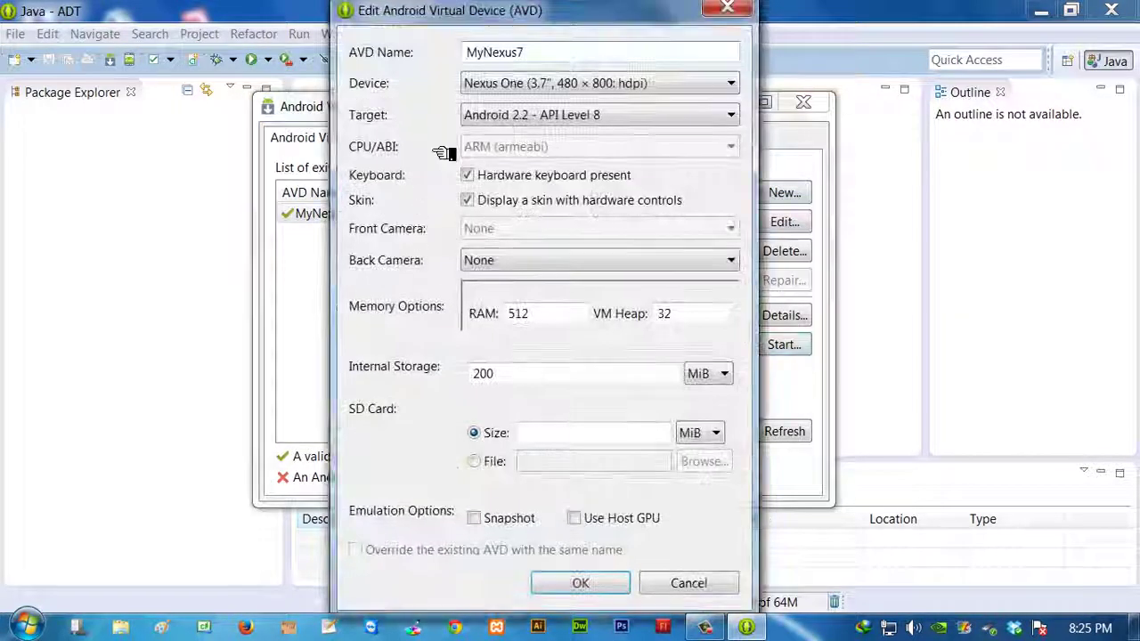
left_click_drag(530, 52, 463, 52)
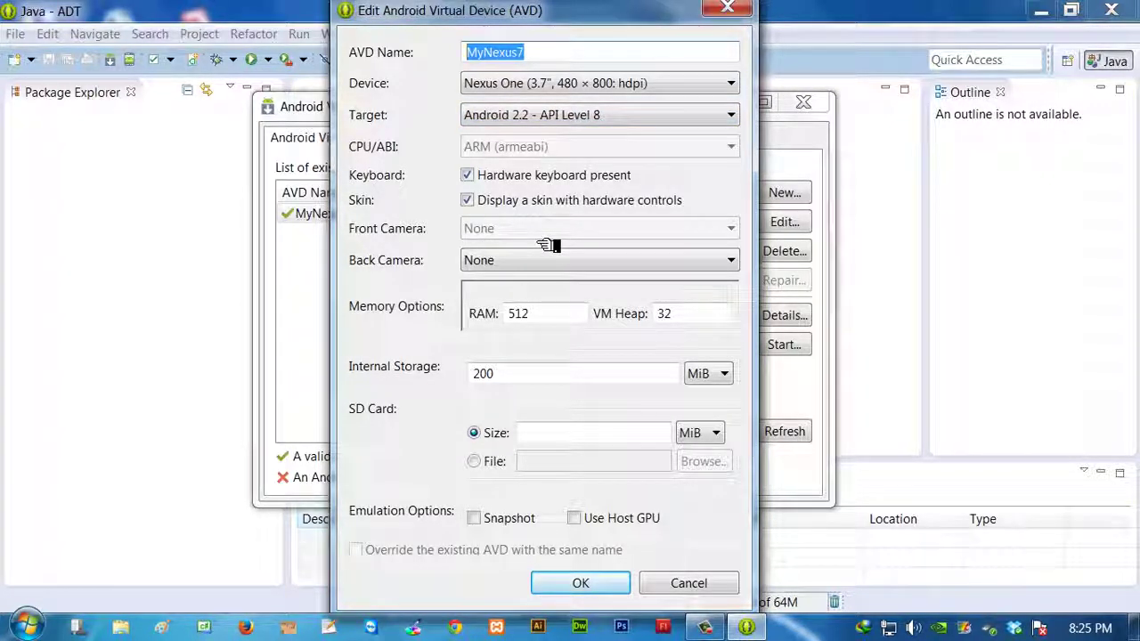
double_click(518, 313)
left_click(679, 316)
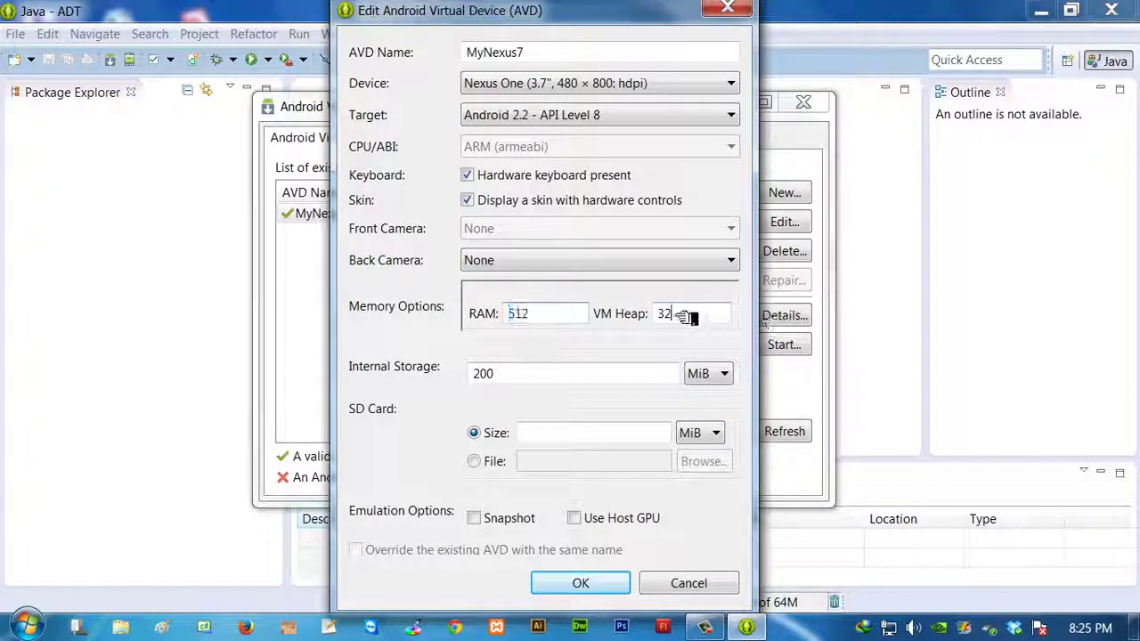
left_click_drag(684, 316, 623, 314)
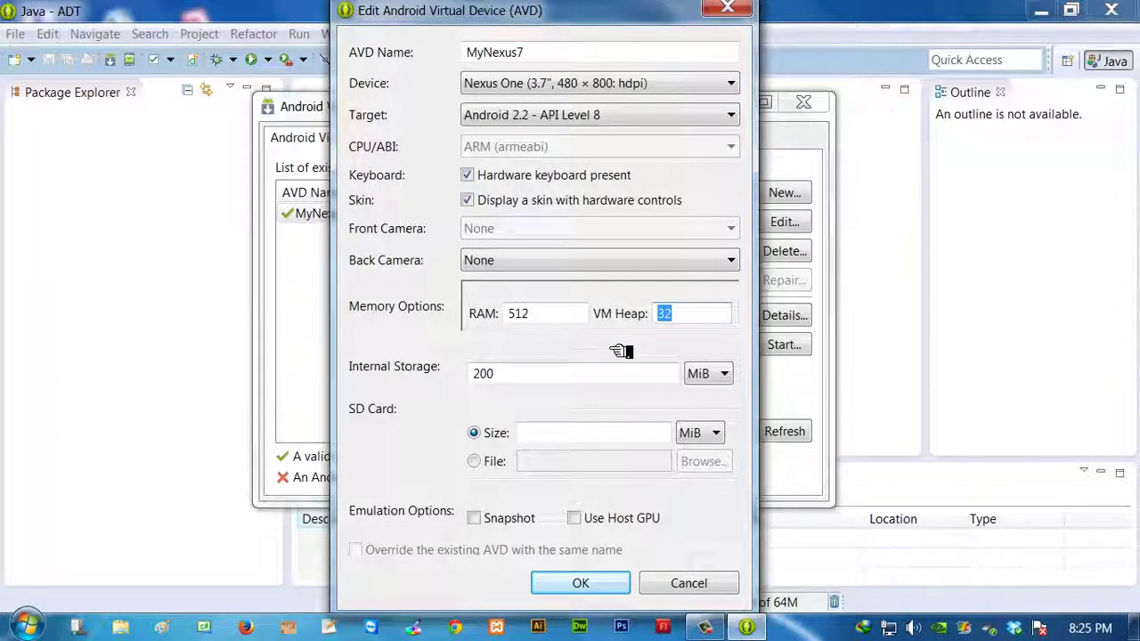
left_click(515, 116)
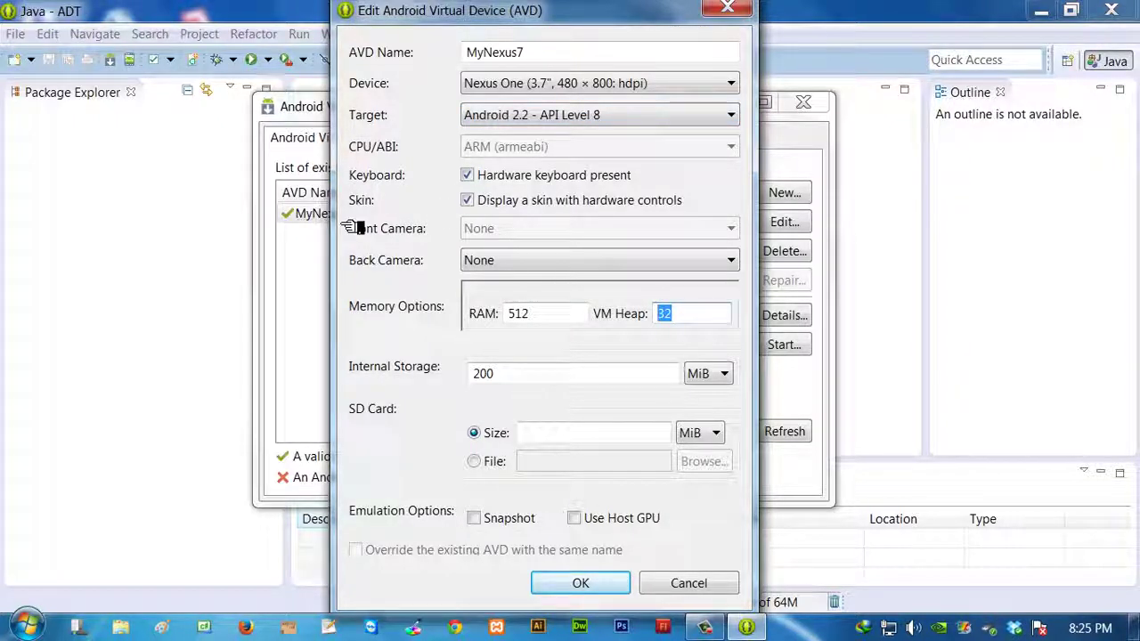
left_click(579, 582)
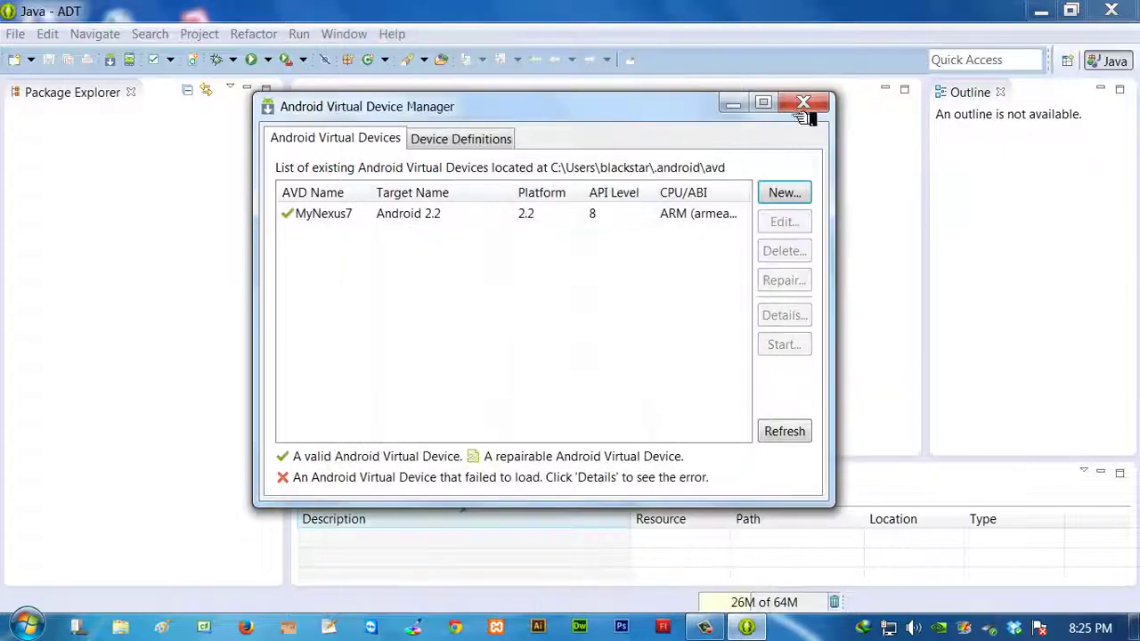
Close the Android Virtual Device Manager, then un-maximize the ADT window and widen it to nearly the full screen width
left_click(803, 103)
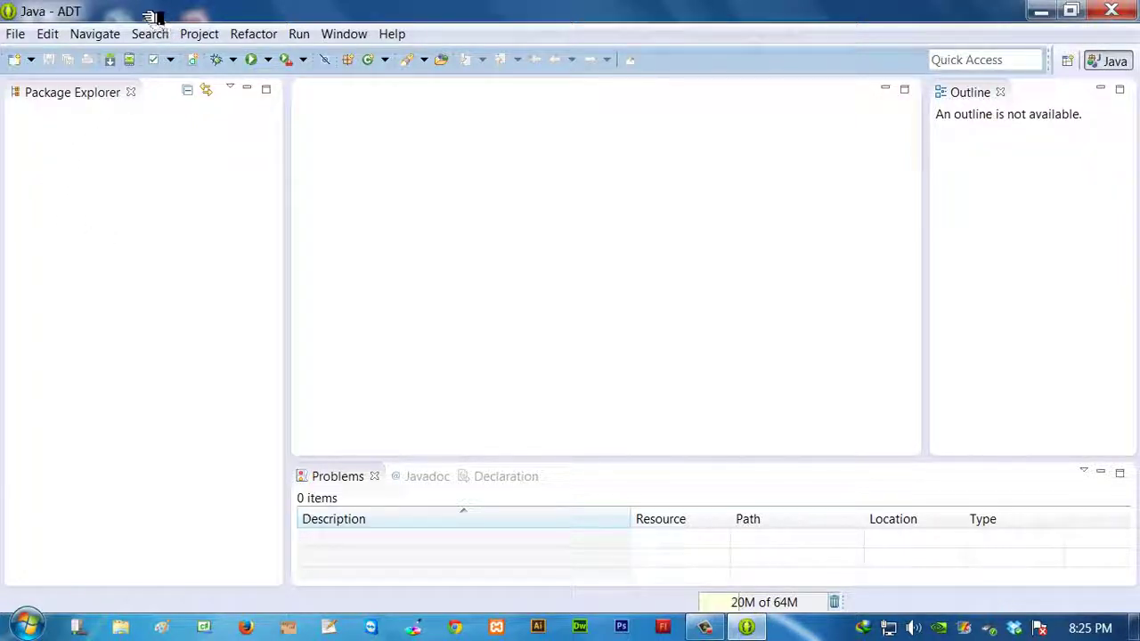
double_click(98, 9)
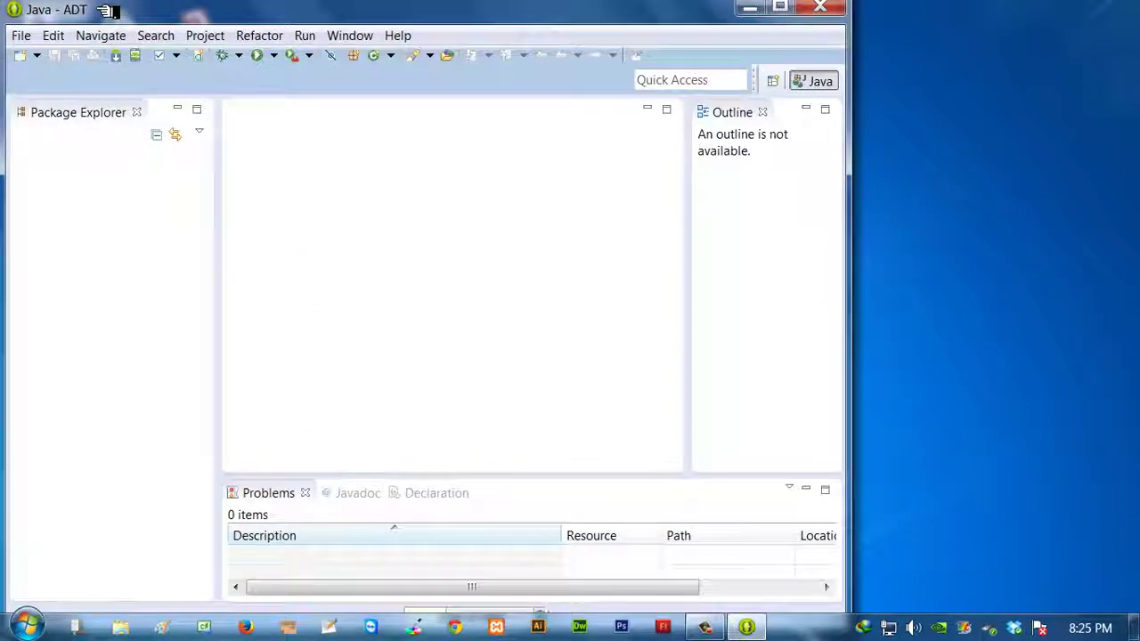
left_click_drag(114, 11, 114, 16)
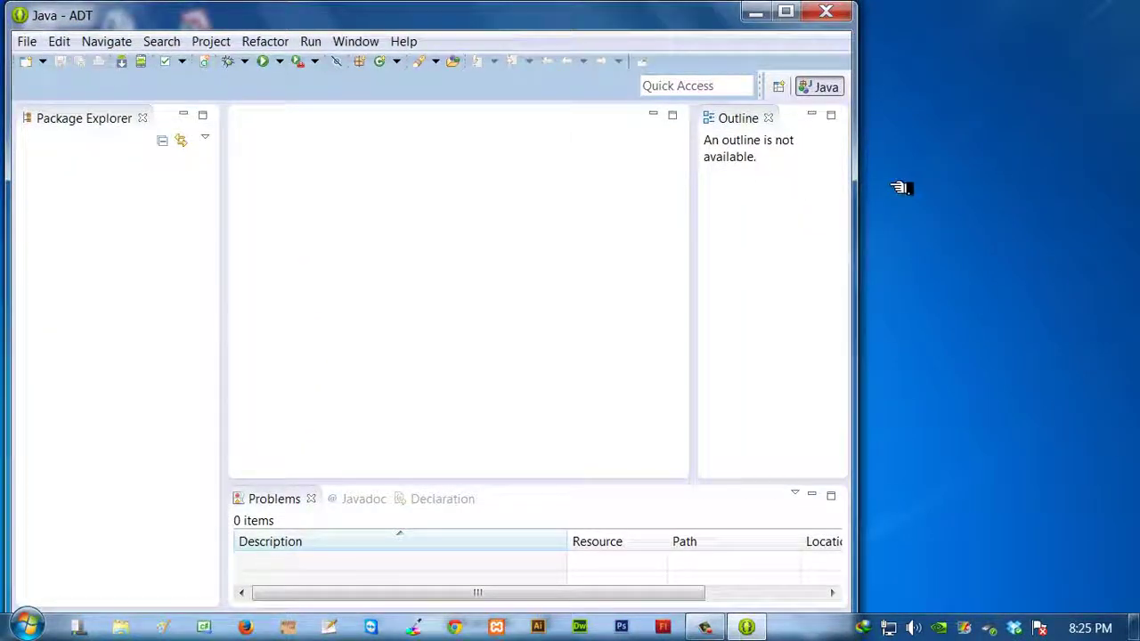
left_click_drag(861, 186, 1134, 171)
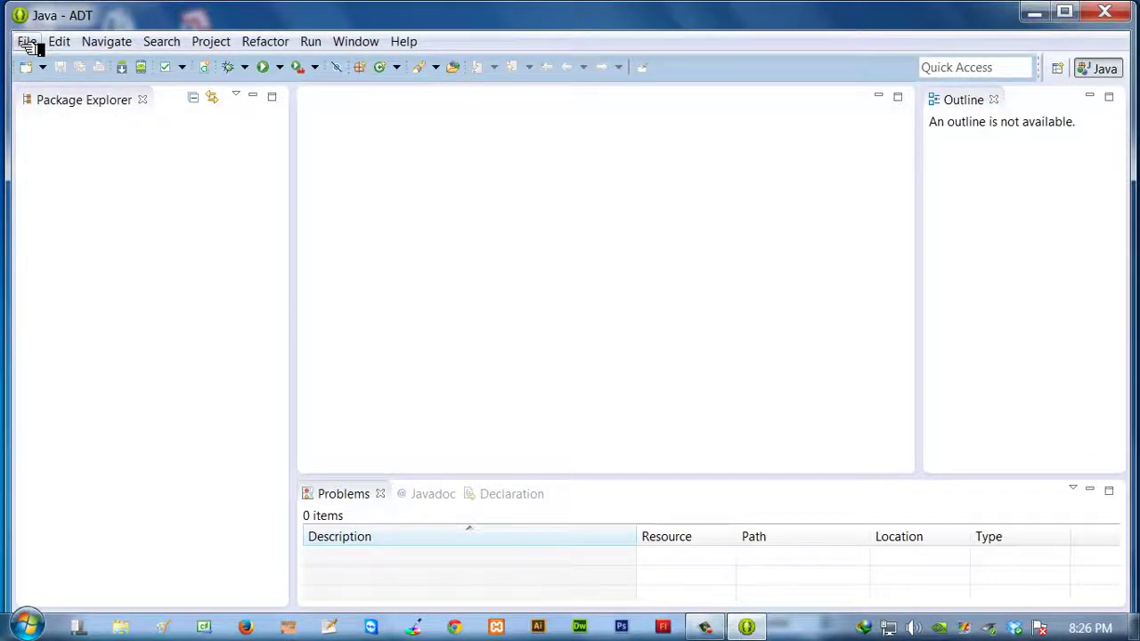
Start a new Android Application Project and move its wizard window slightly
left_click(27, 44)
mouse_move(51, 64)
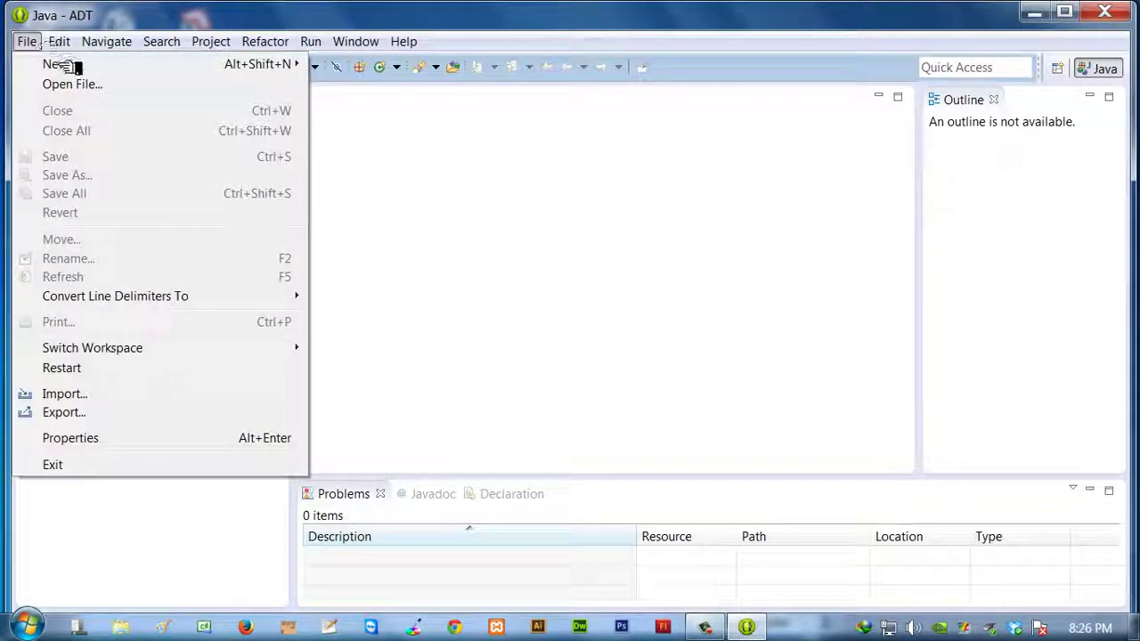
mouse_move(267, 64)
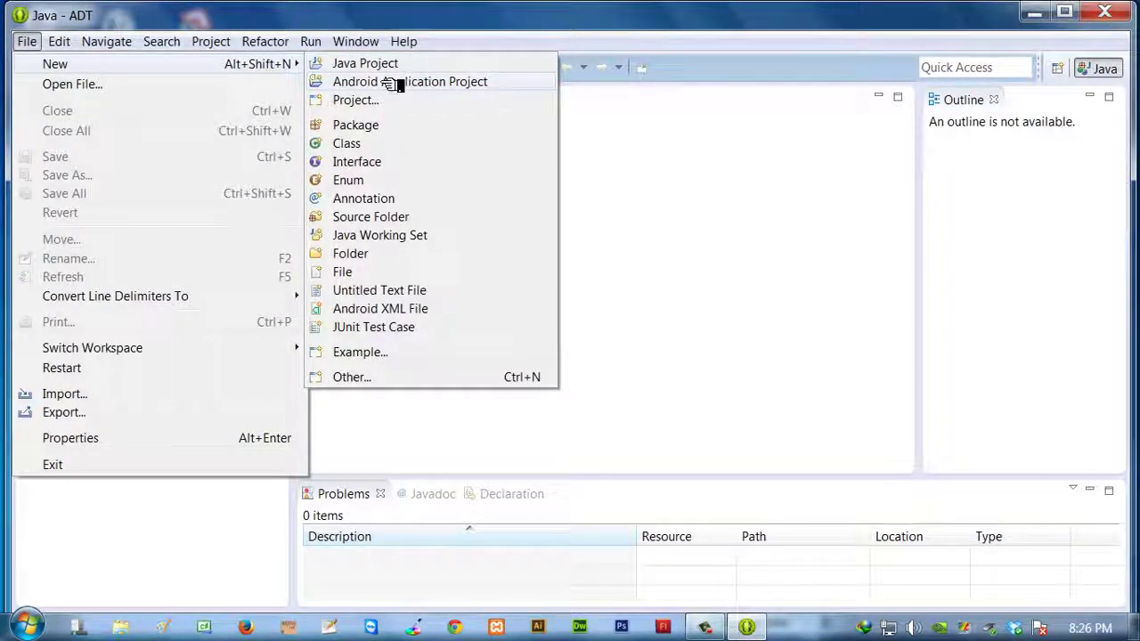
left_click(432, 81)
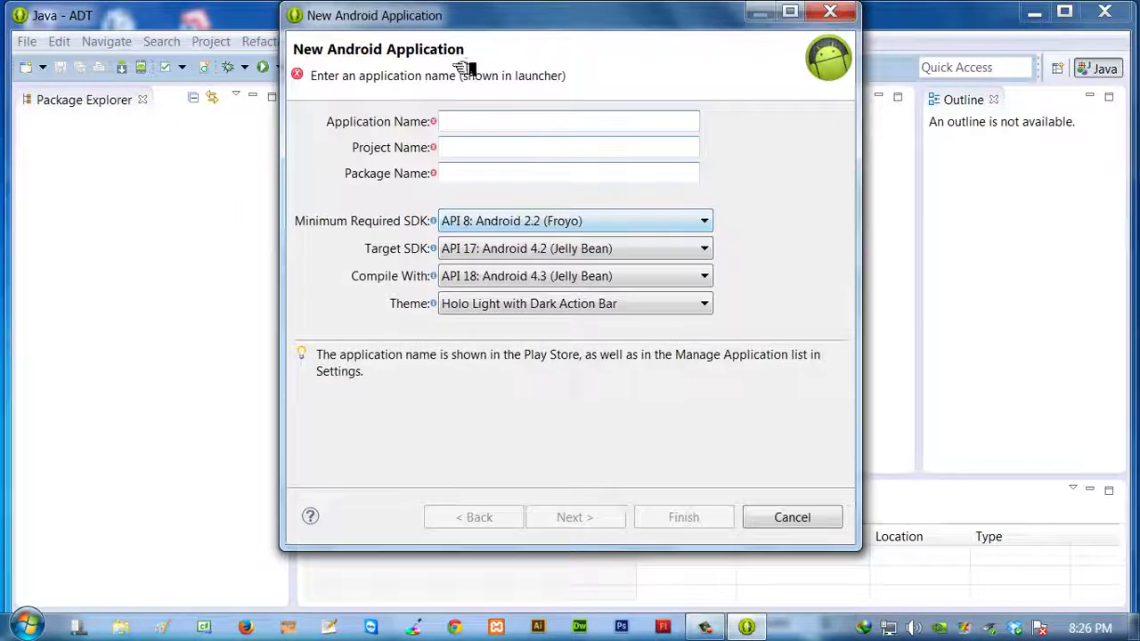
left_click_drag(455, 22, 465, 40)
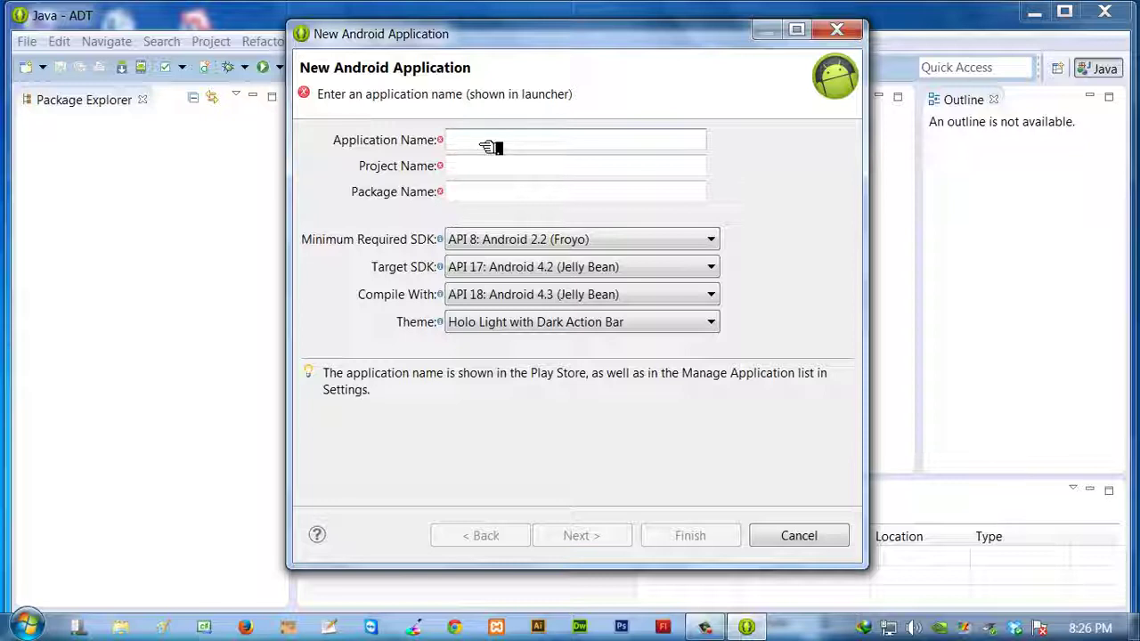
type("waifer")
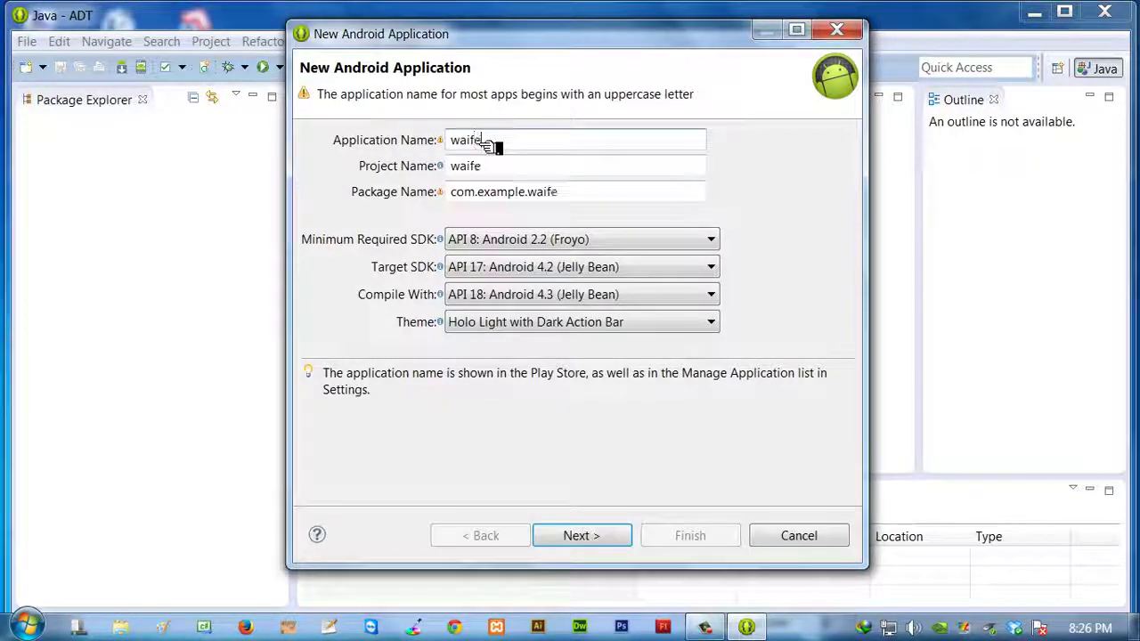
key("BackSpace")
key("BackSpace")
key("BackSpace")
key("BackSpace")
key("BackSpace")
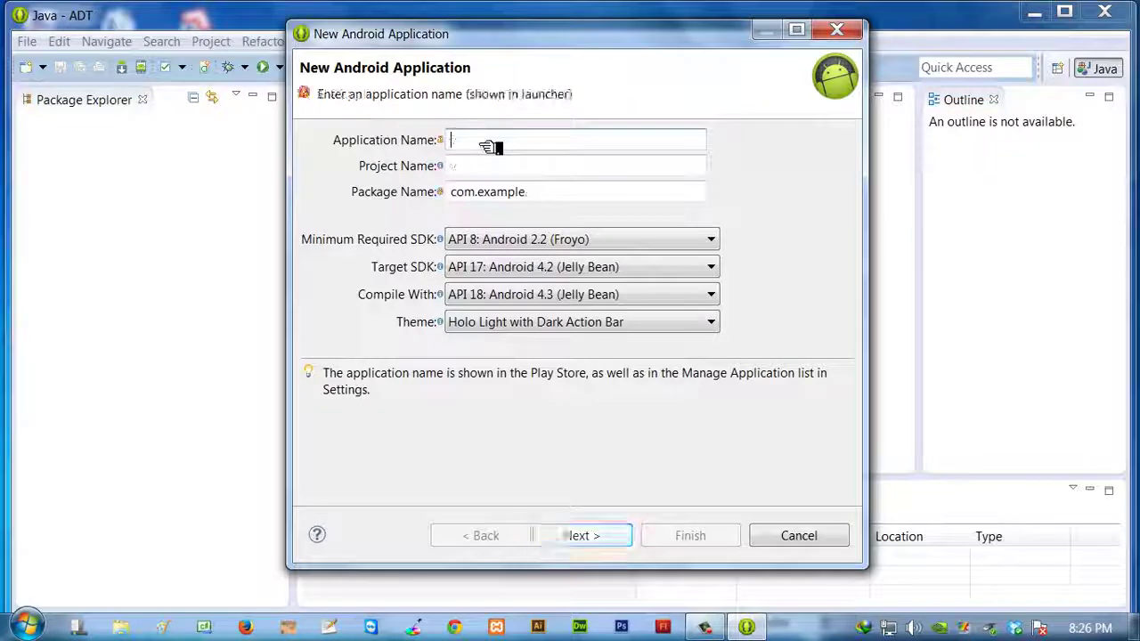
Name the application Waifer and try waifer.com as its package name
type("Waifer")
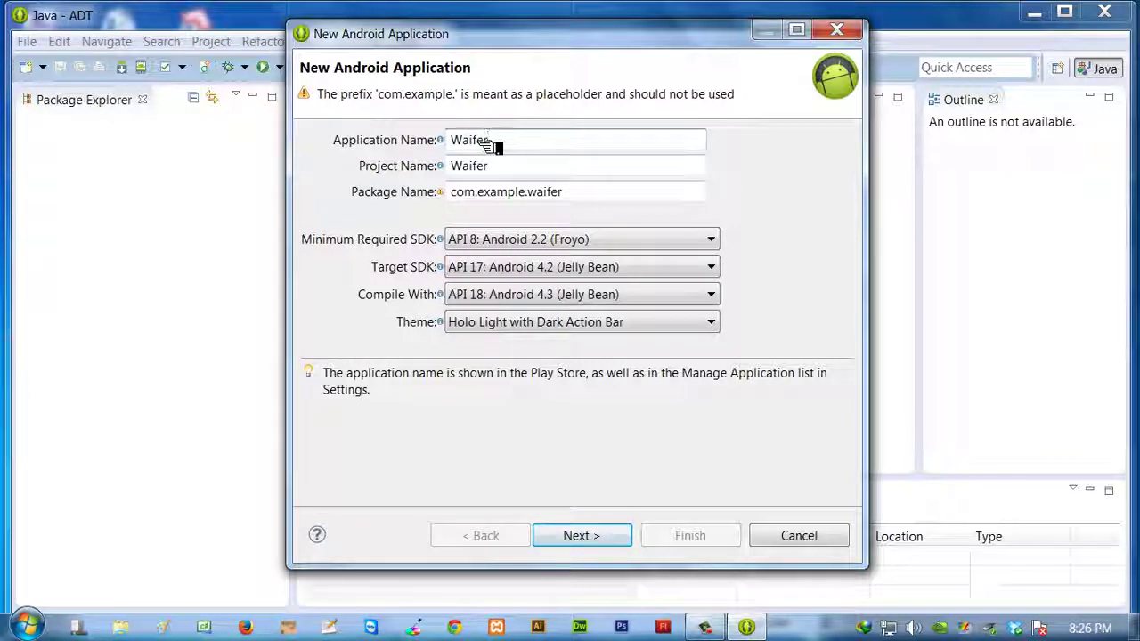
left_click(535, 195)
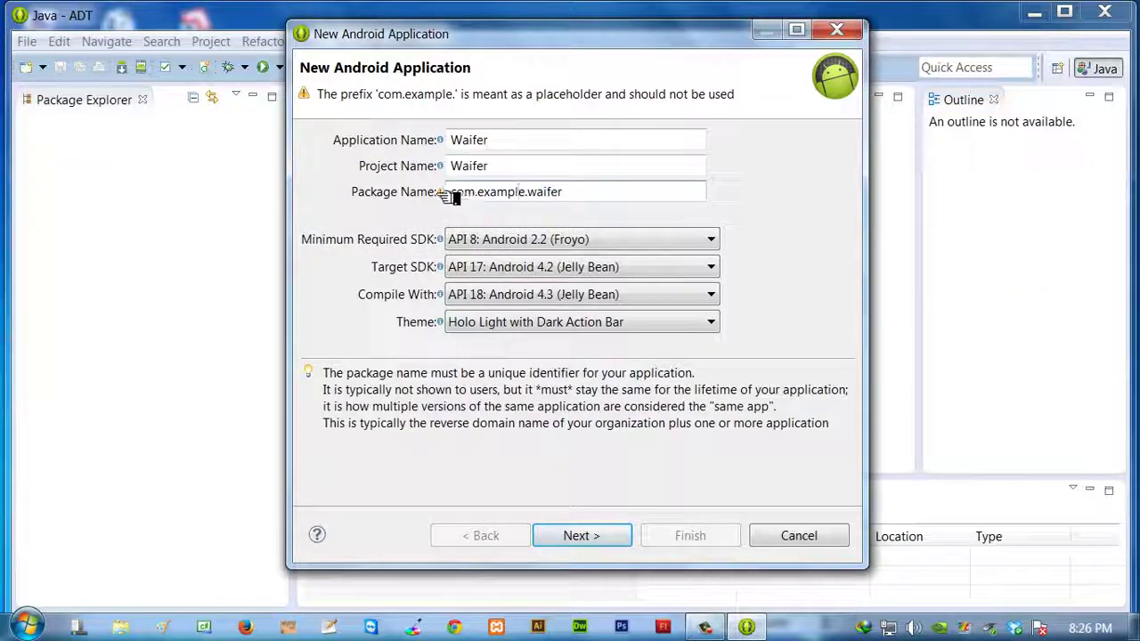
left_click_drag(592, 194, 544, 191)
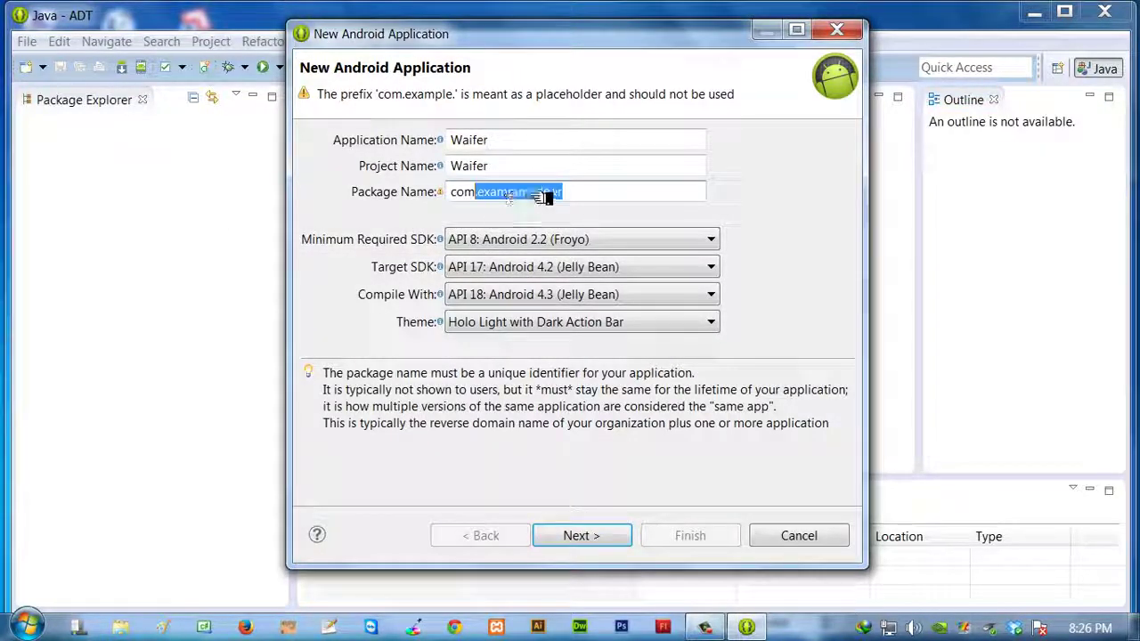
left_click(600, 193)
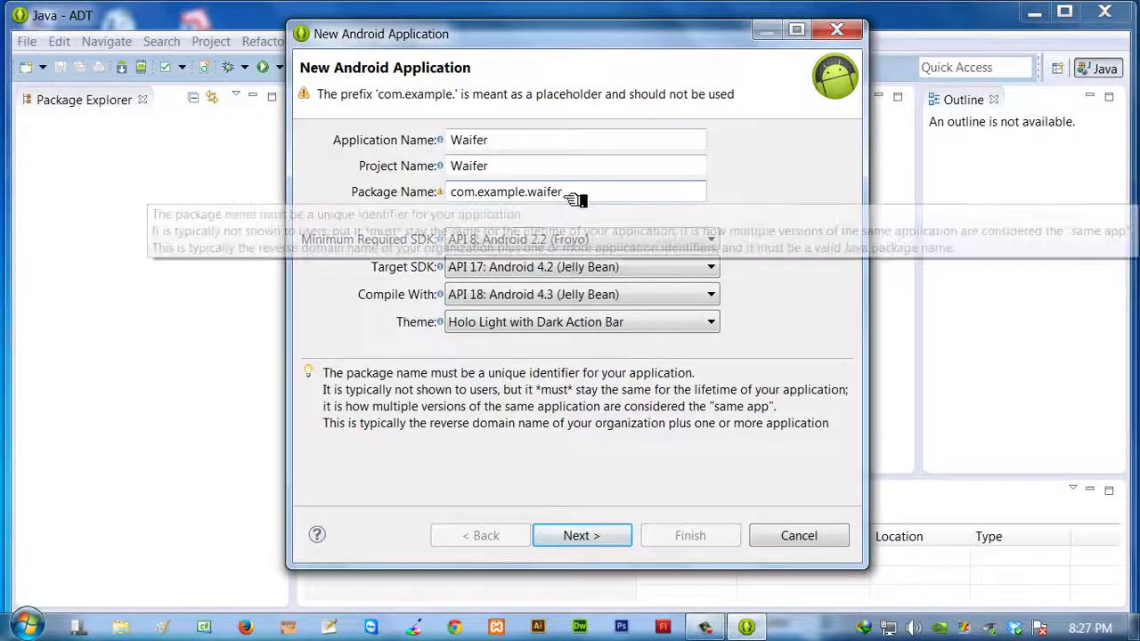
left_click_drag(576, 193, 443, 200)
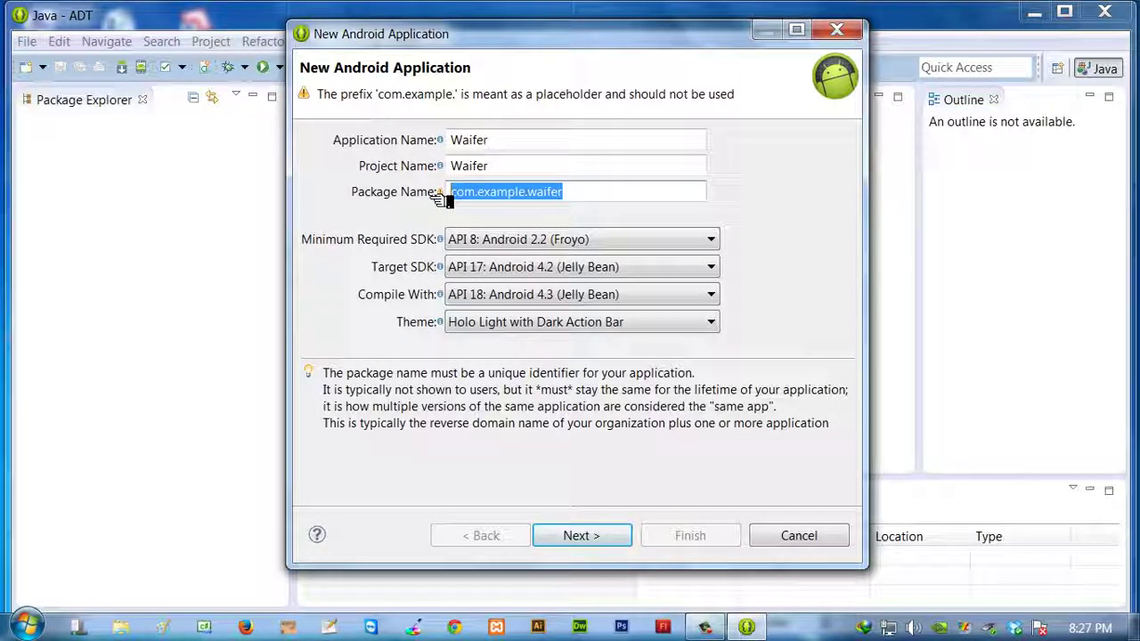
type("waifer")
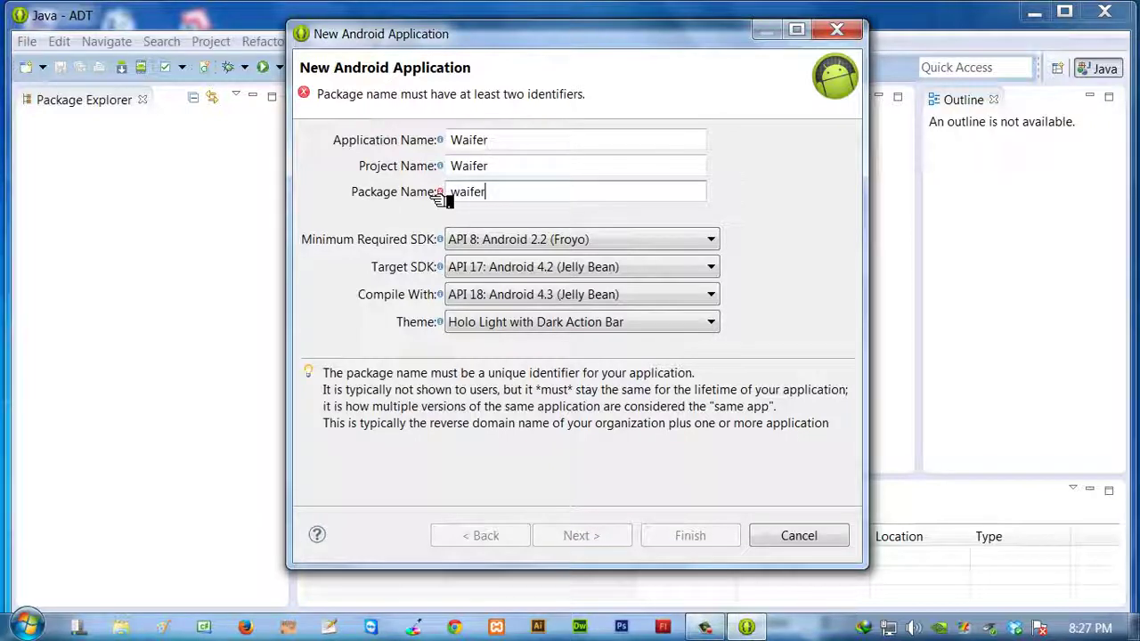
type(".com")
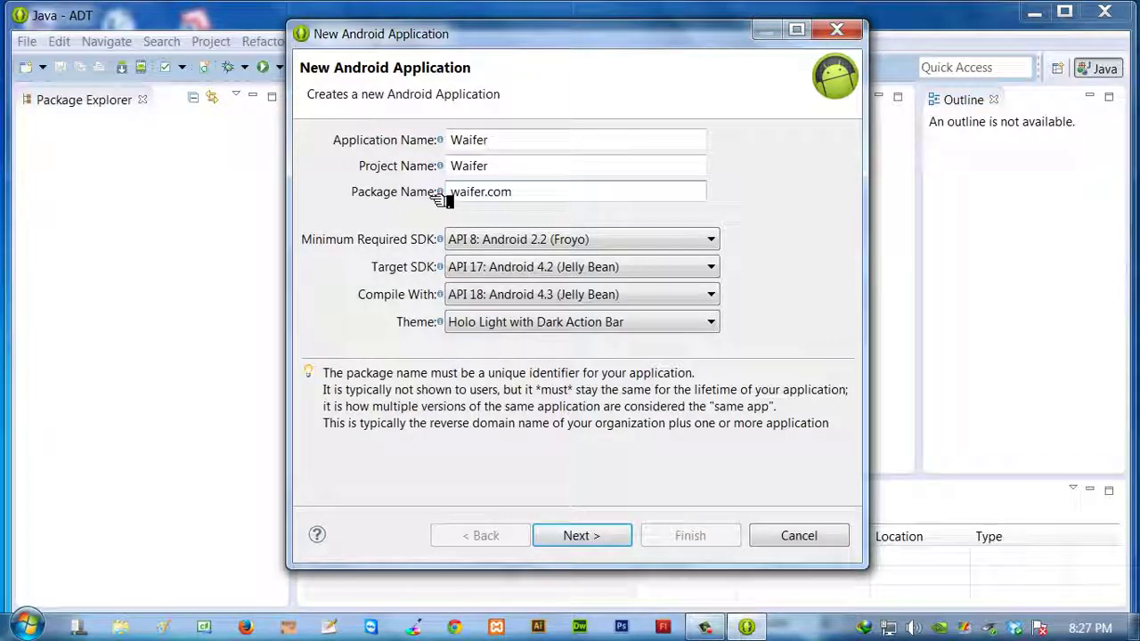
Replace the package name with com.codercom.waifer
key("BackSpace")
key("BackSpace")
key("BackSpace")
key("BackSpace")
key("BackSpace")
key("BackSpace")
key("BackSpace")
key("BackSpace")
key("BackSpace")
key("BackSpace")
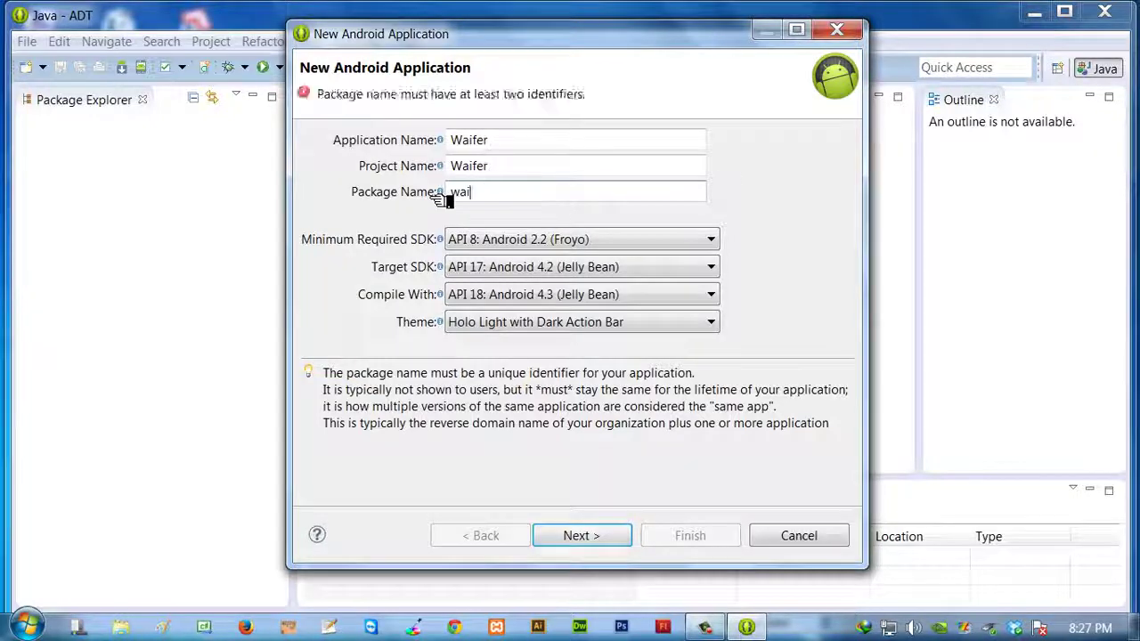
type("cp.")
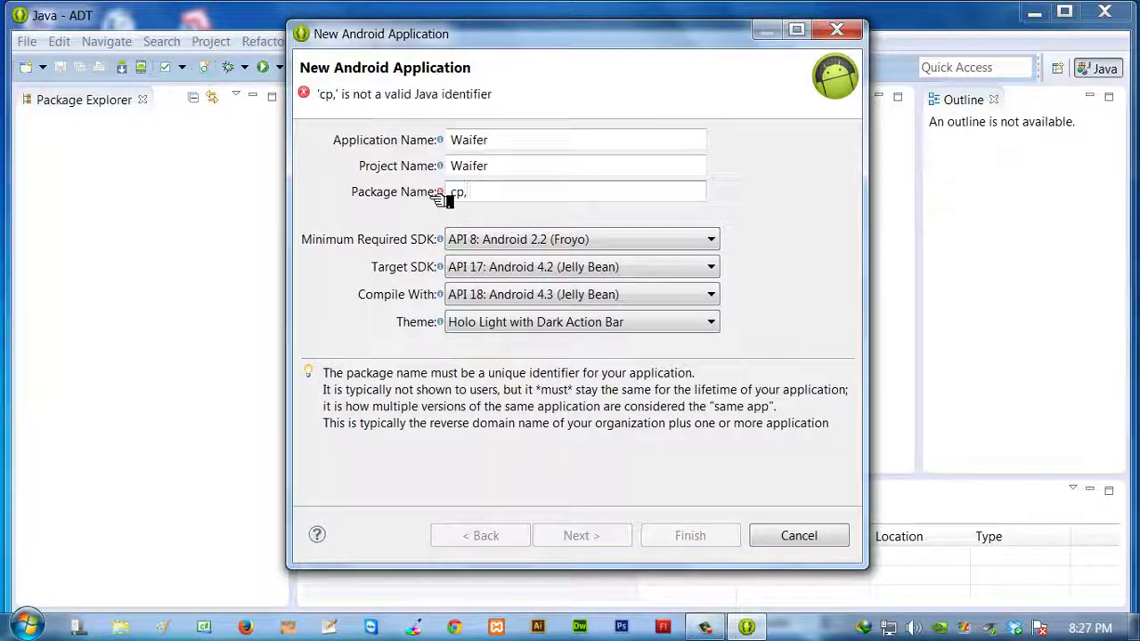
key("BackSpace")
key("BackSpace")
type("om.")
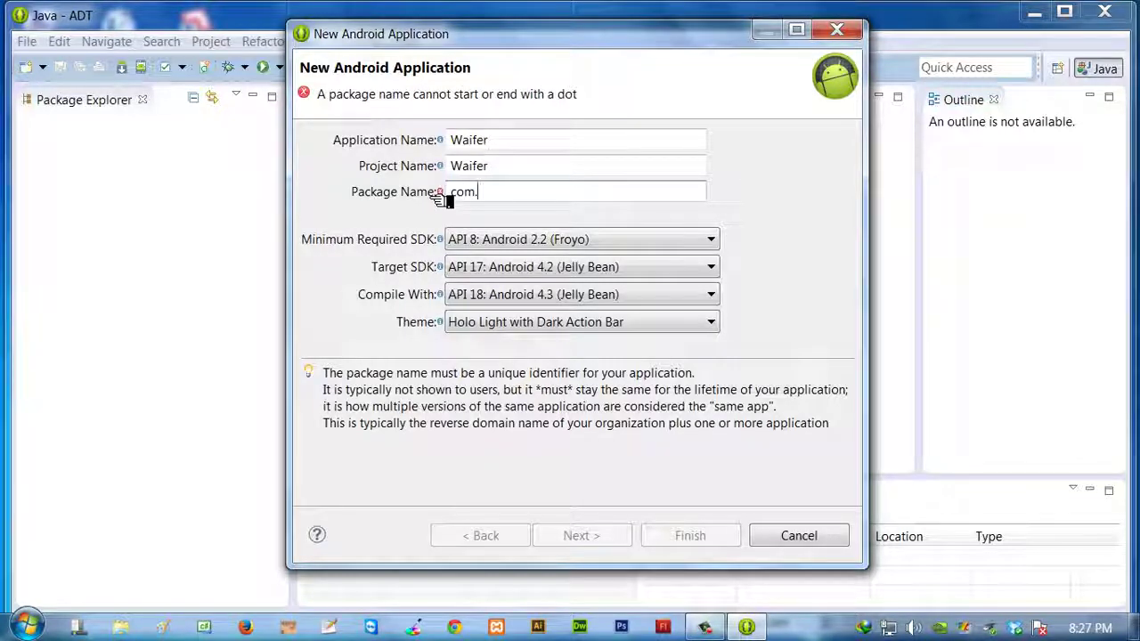
type("codercom.")
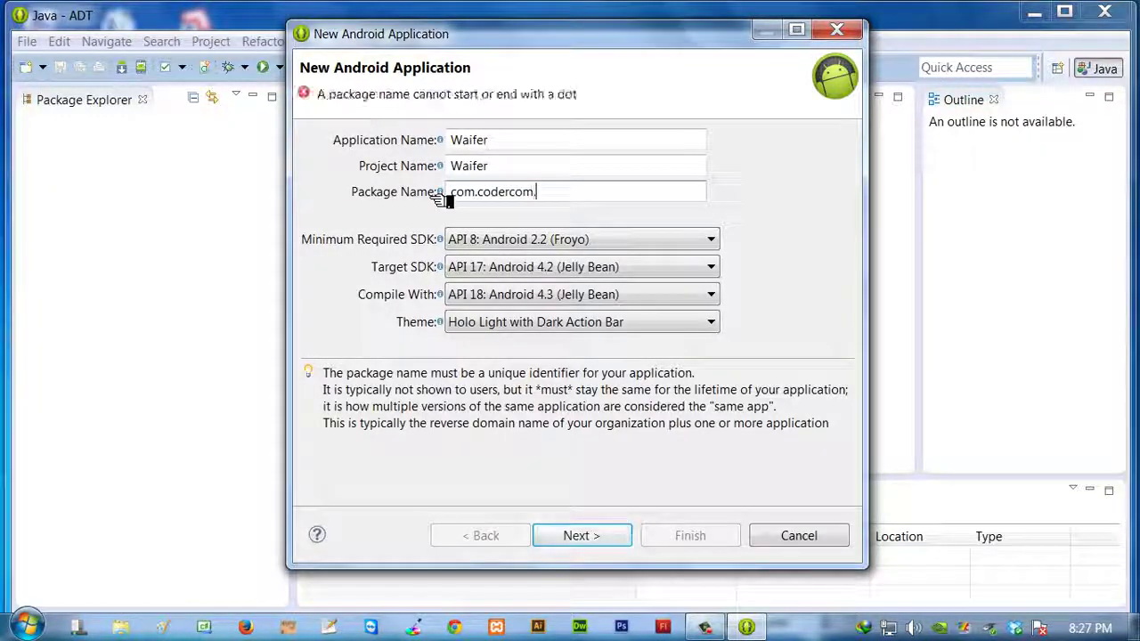
type("waifer")
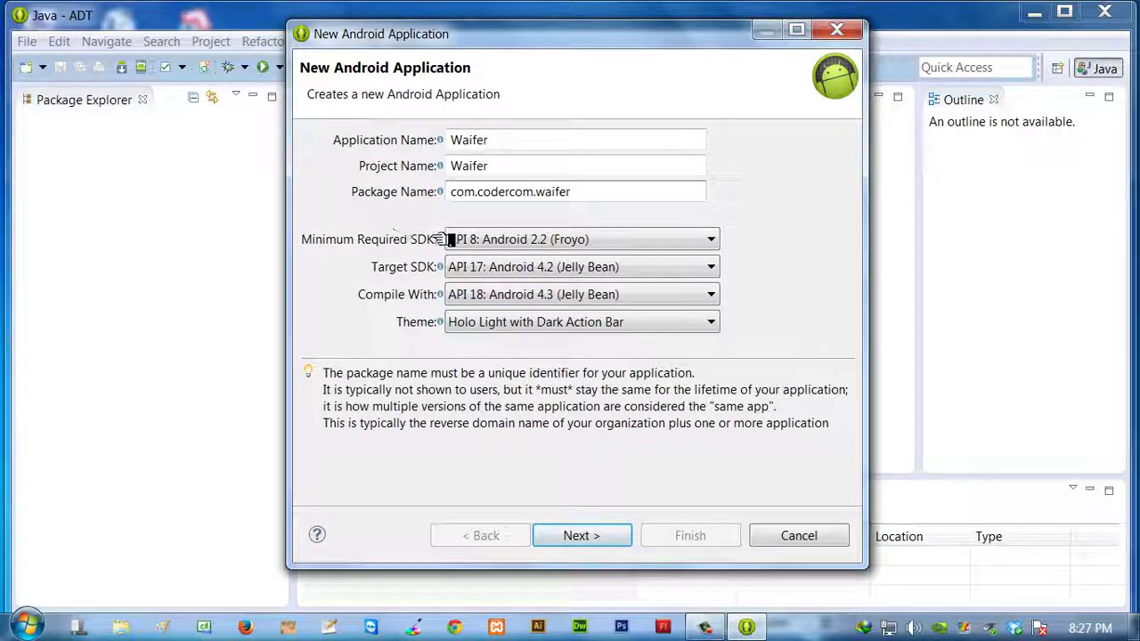
Review the package and application names and the available minimum required and target SDK versions, keeping them all as they are
left_click(480, 191)
left_click_drag(545, 192, 573, 189)
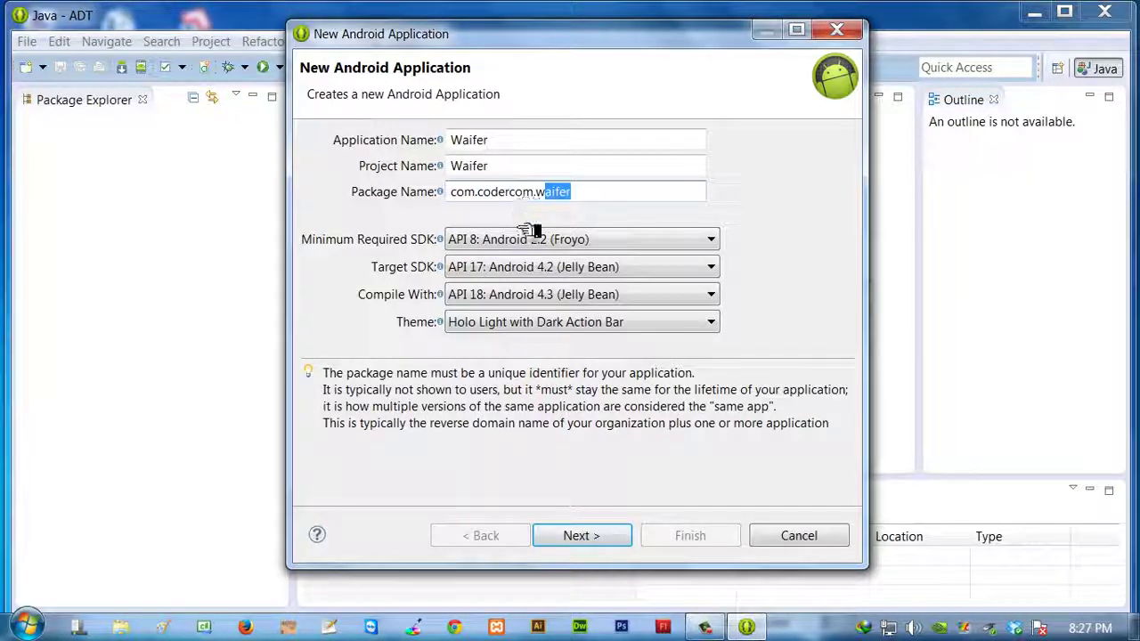
double_click(470, 140)
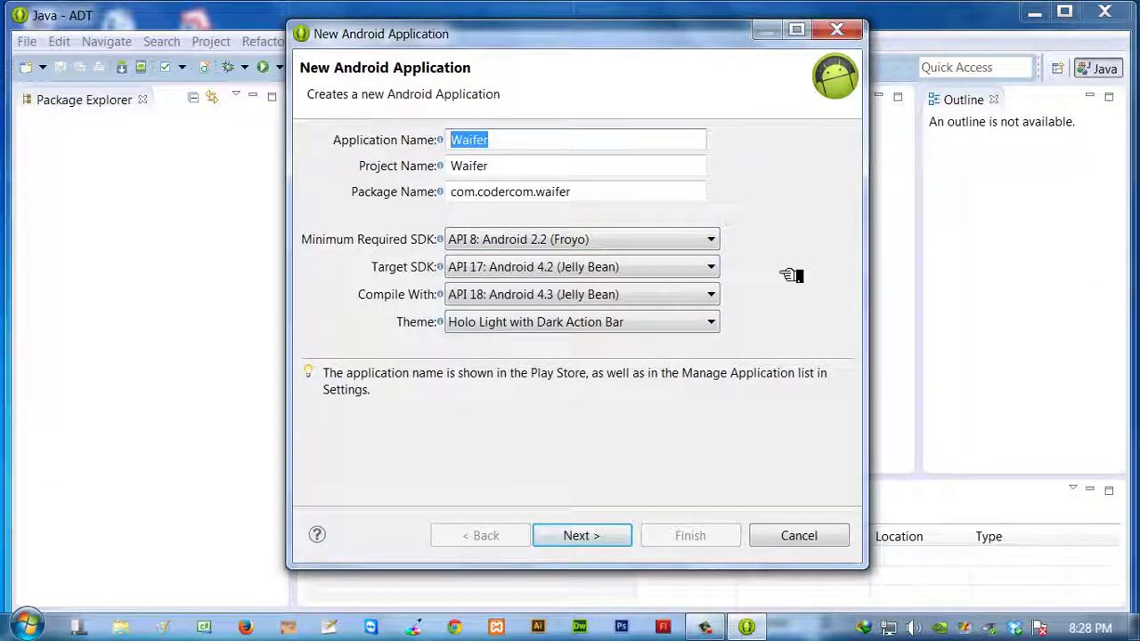
left_click(673, 243)
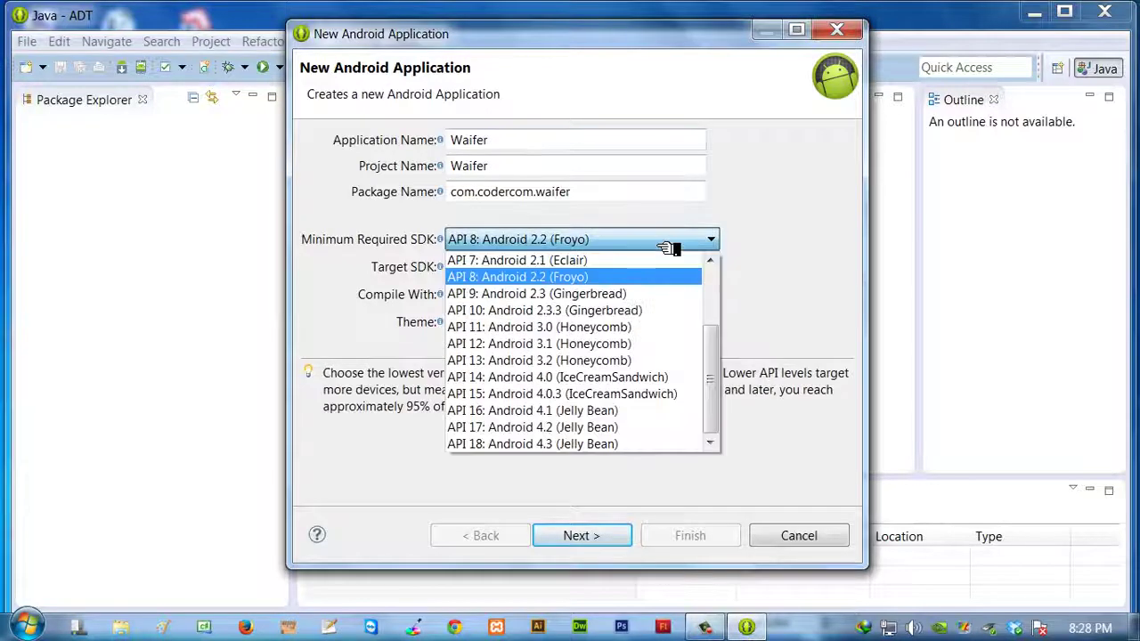
left_click(529, 241)
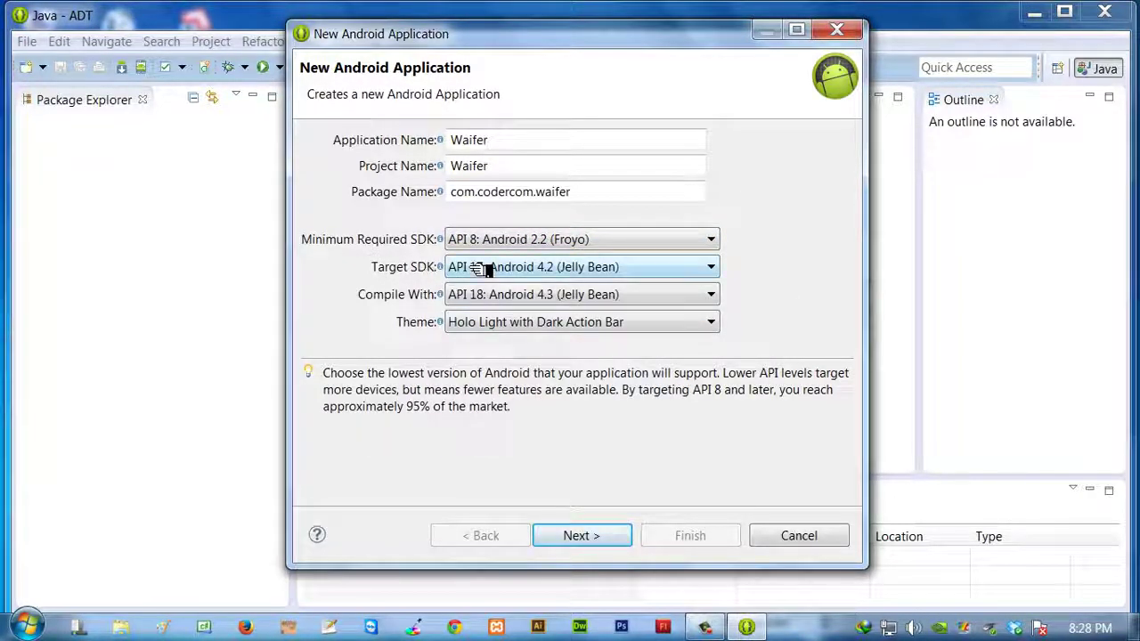
mouse_move(481, 270)
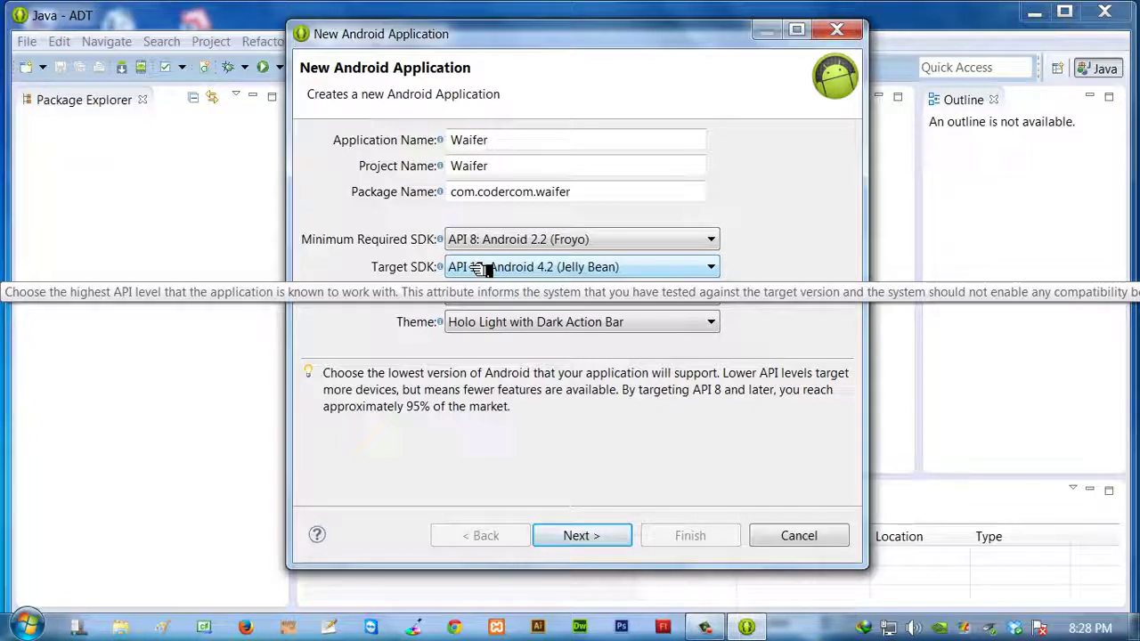
left_click(643, 276)
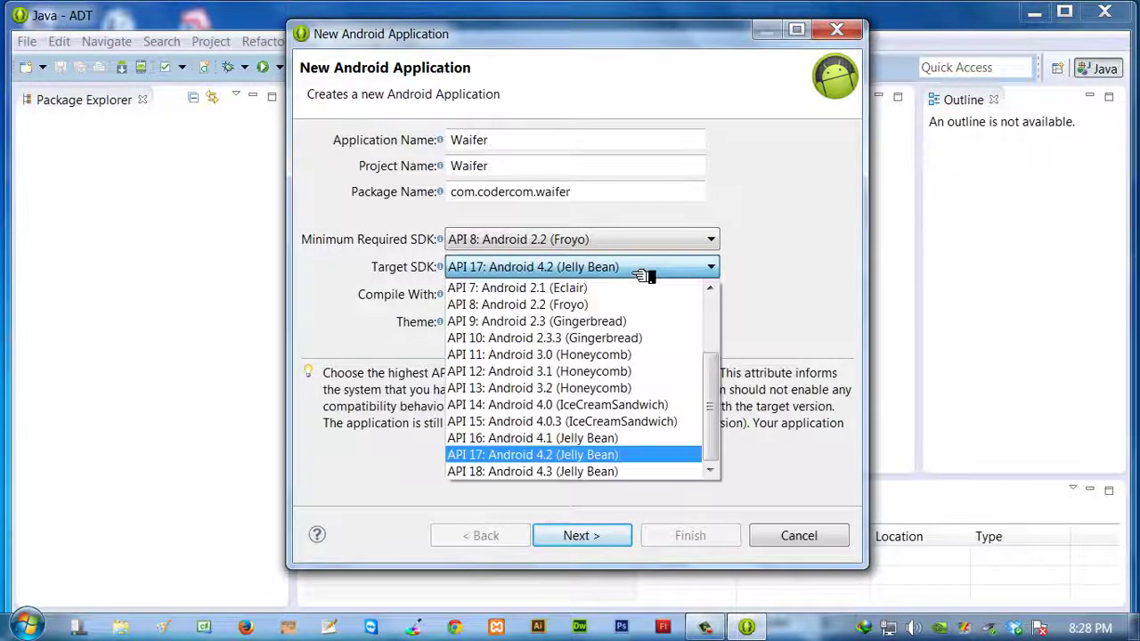
left_click(534, 267)
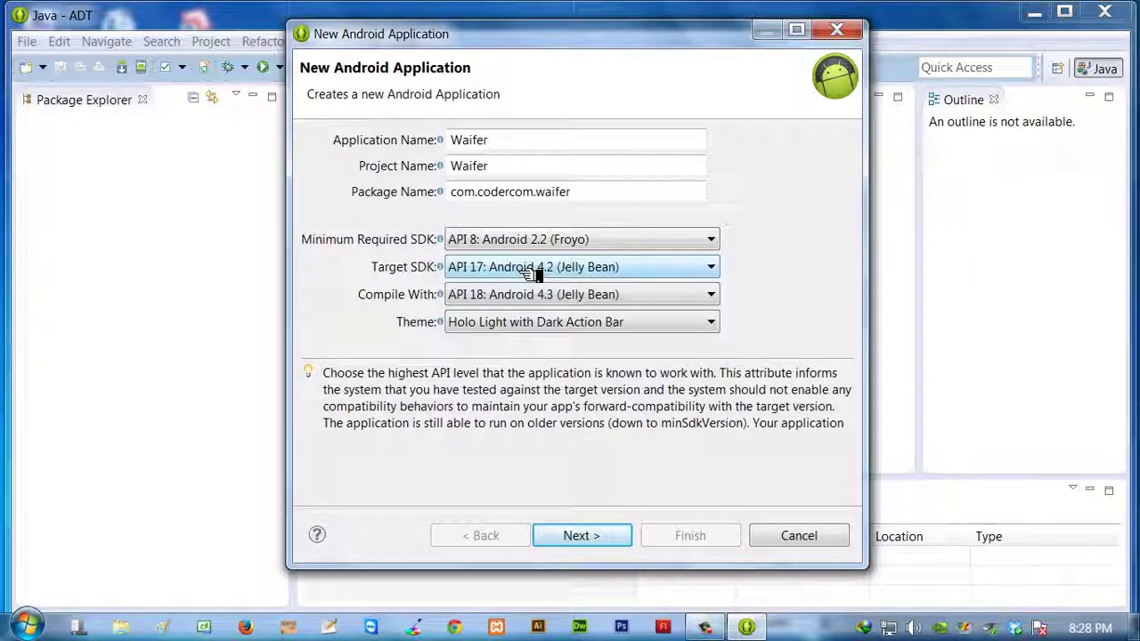
left_click(526, 273)
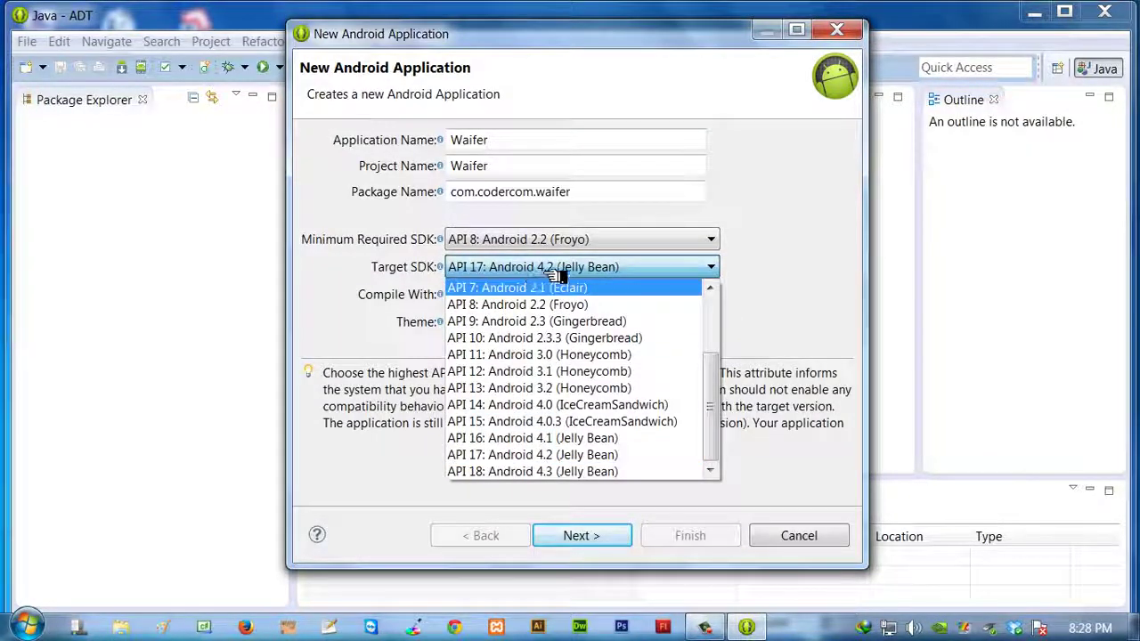
left_click(555, 276)
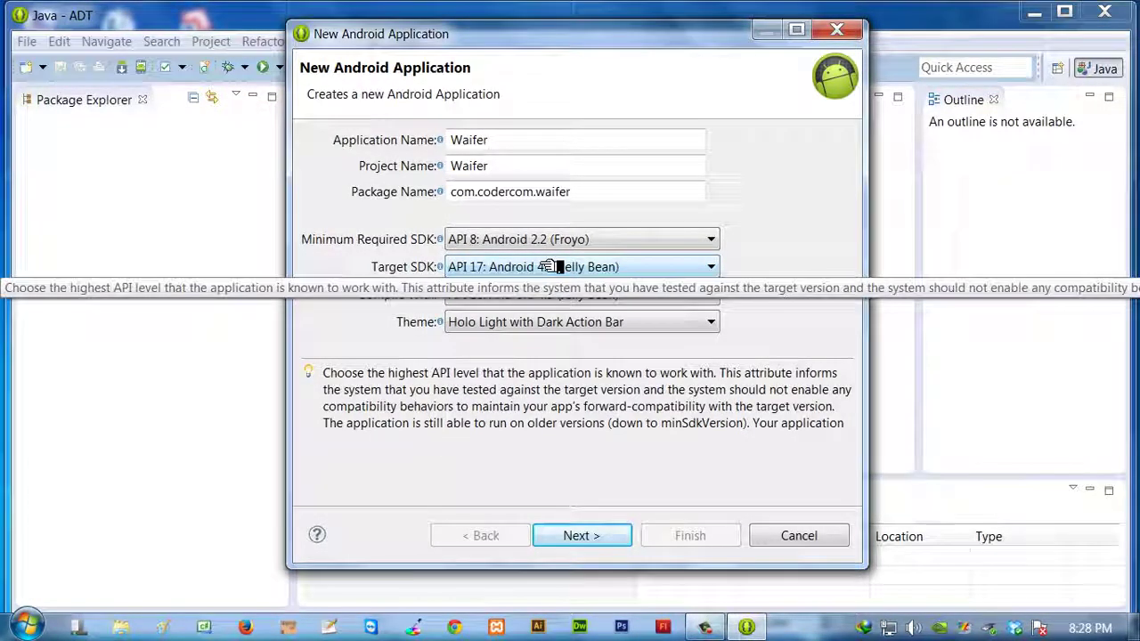
left_click(551, 271)
left_click(553, 268)
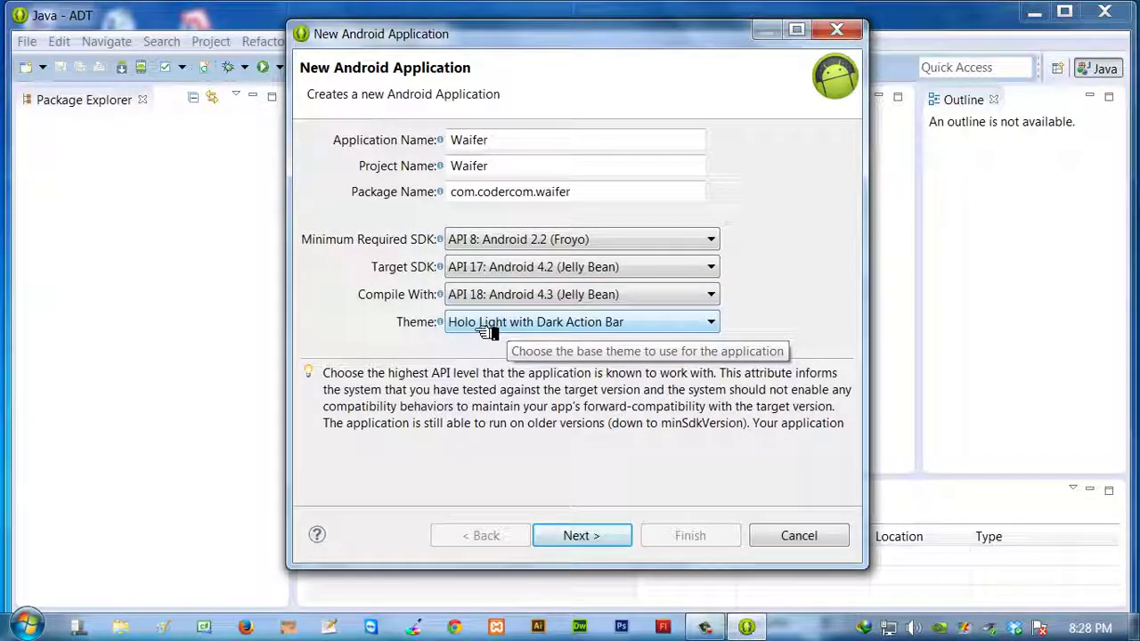
Look through the application themes, try None and set the theme back to Holo Light with Dark Action Bar
left_click(624, 325)
left_click(624, 325)
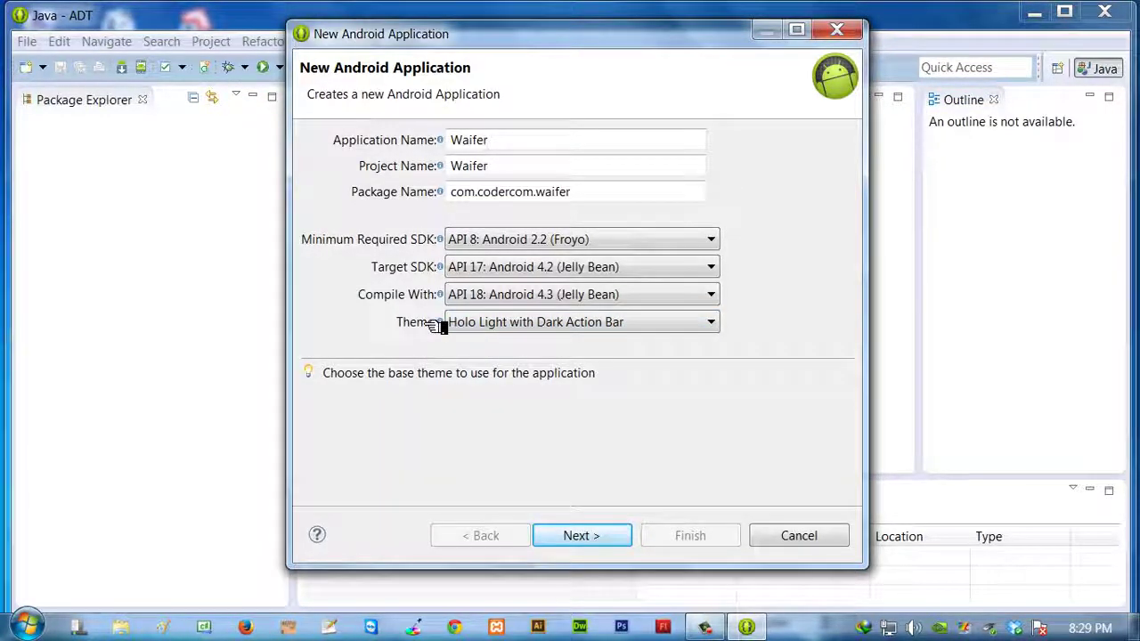
left_click(613, 327)
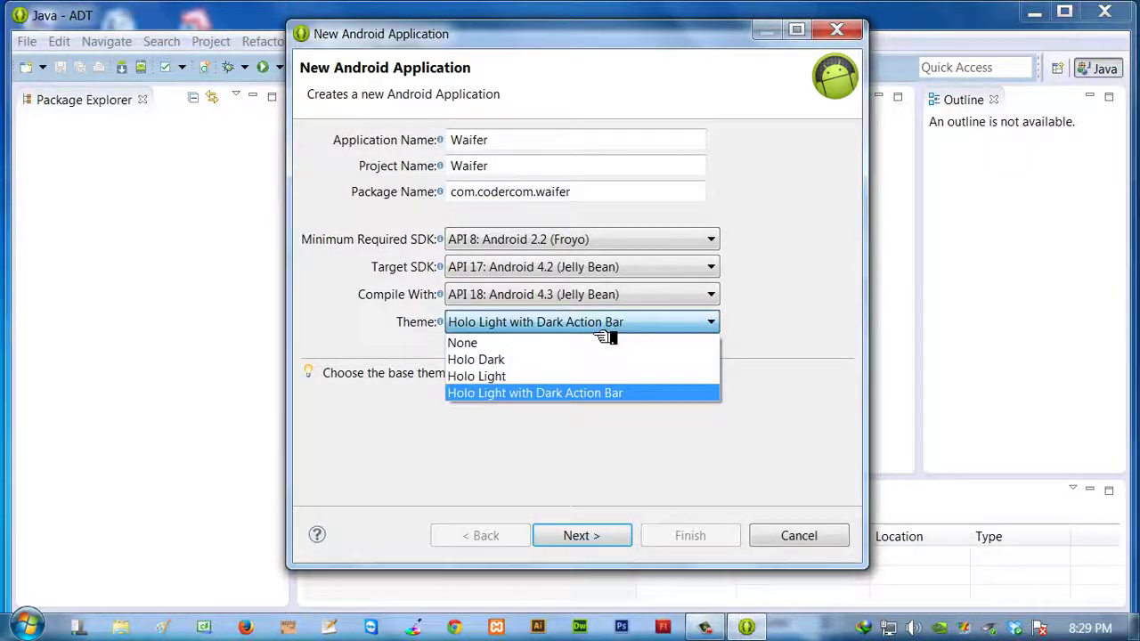
left_click(481, 344)
left_click(518, 328)
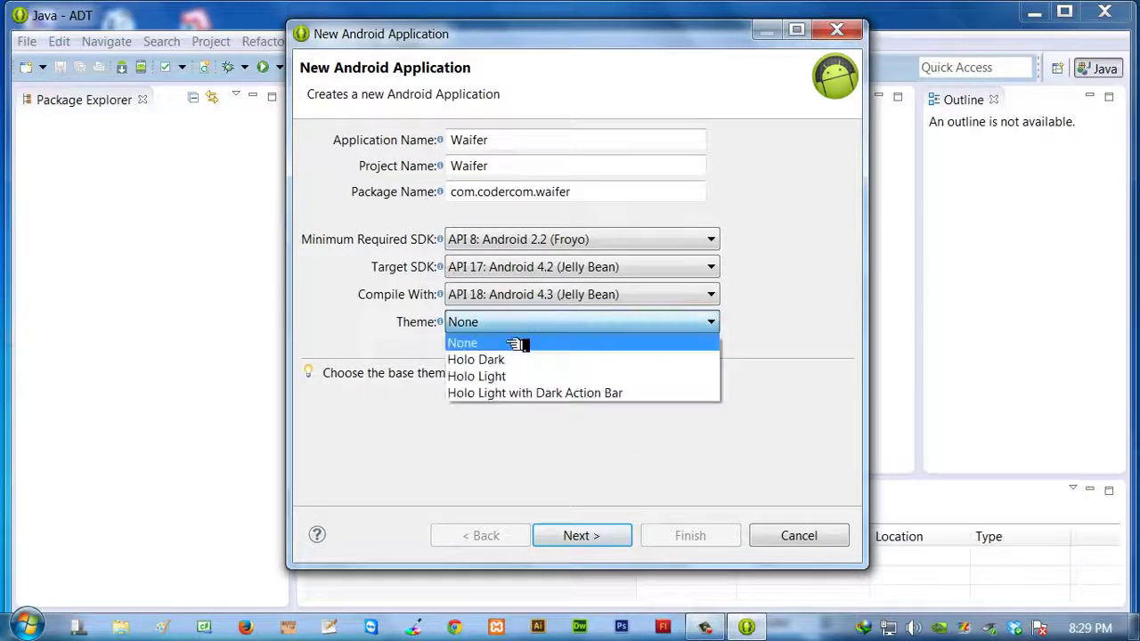
left_click(531, 392)
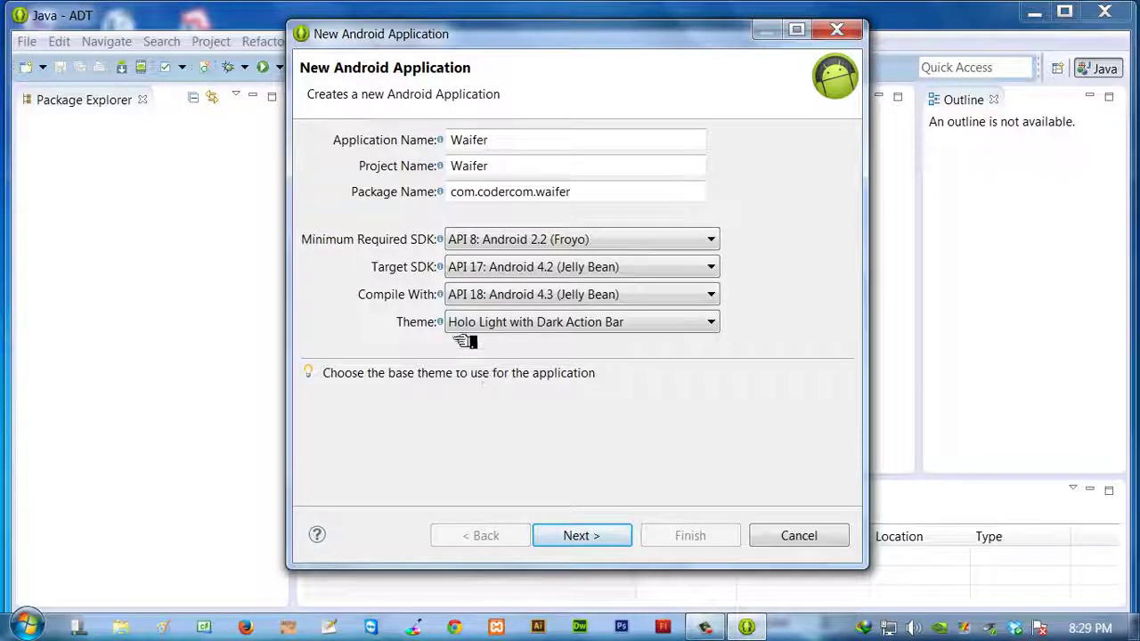
Keep API 17: Android 4.2 (Jelly Bean) as the target SDK and accept the default Configure Project options
left_click(559, 266)
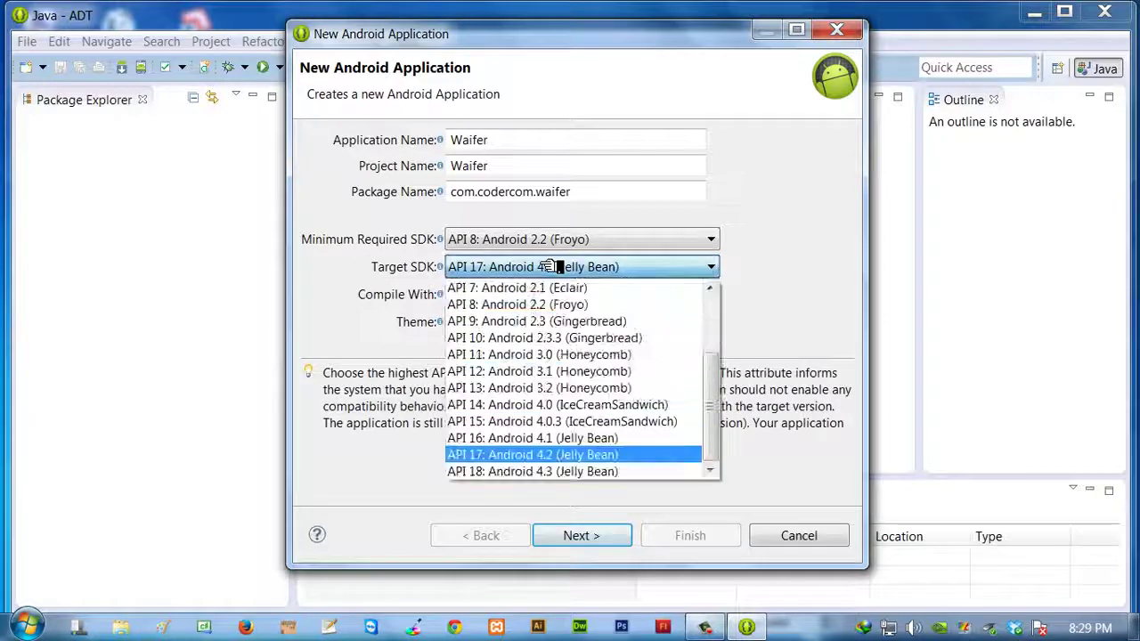
left_click(559, 266)
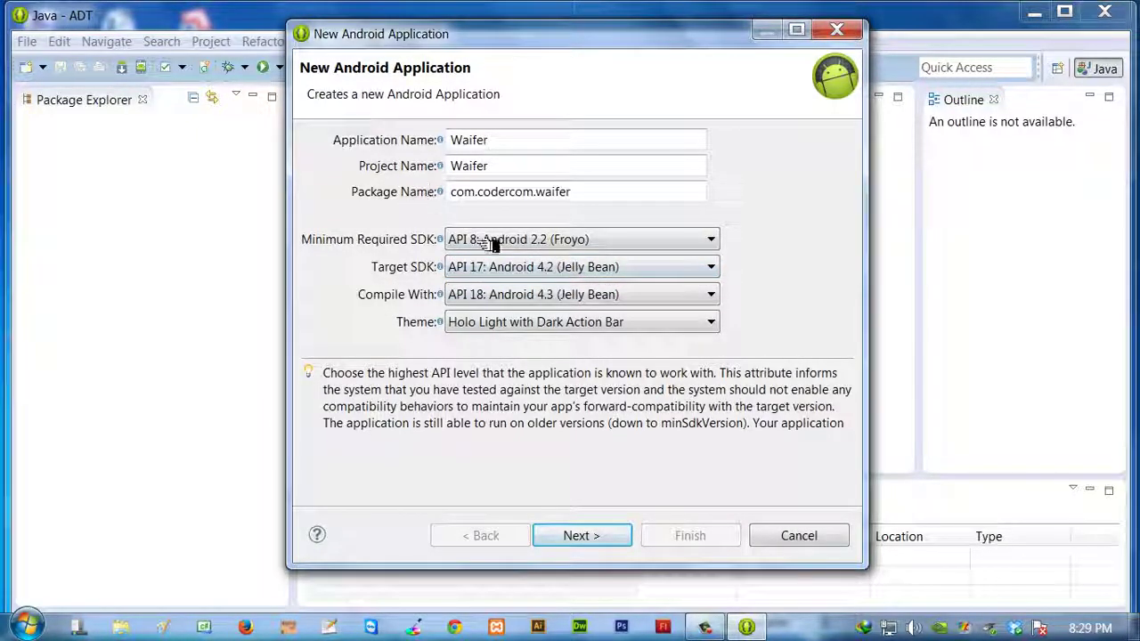
left_click(534, 267)
left_click(534, 268)
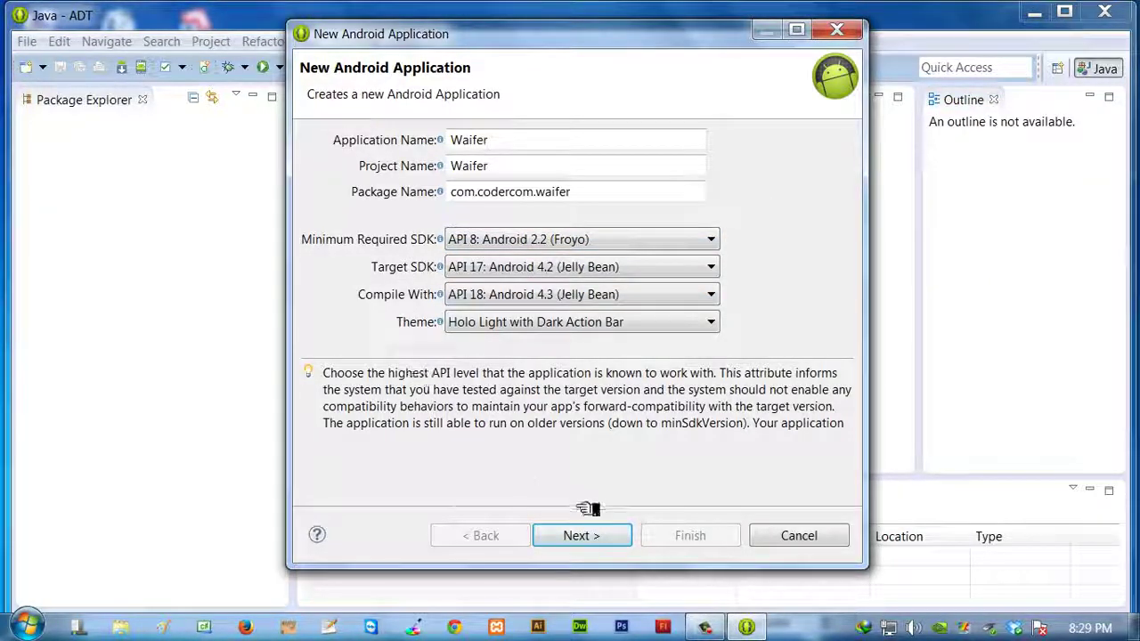
left_click(597, 535)
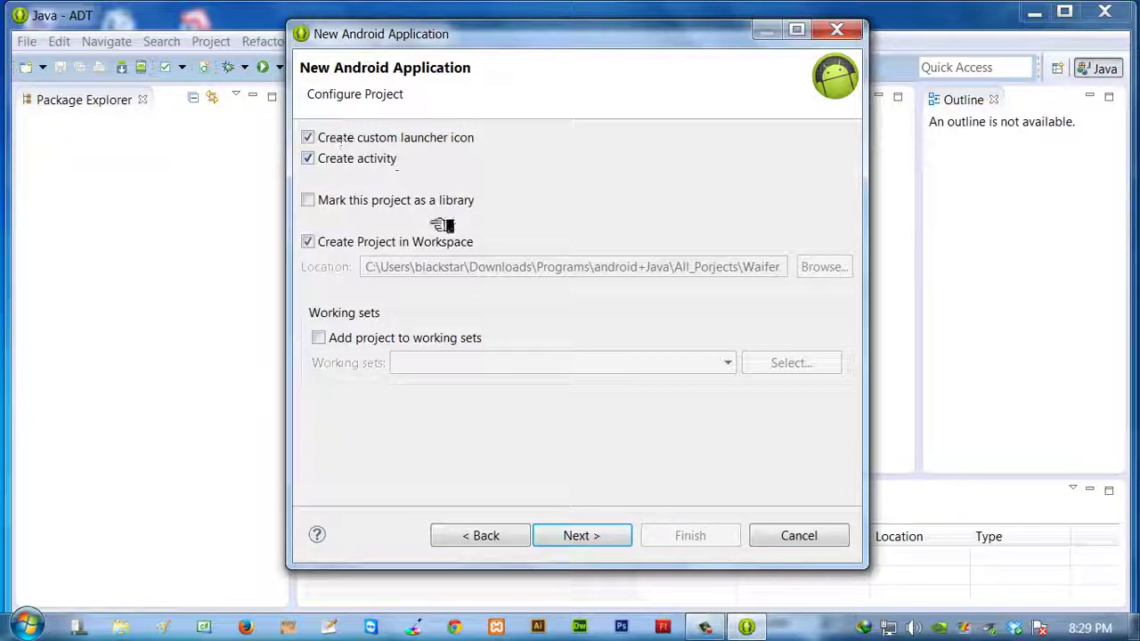
left_click(584, 537)
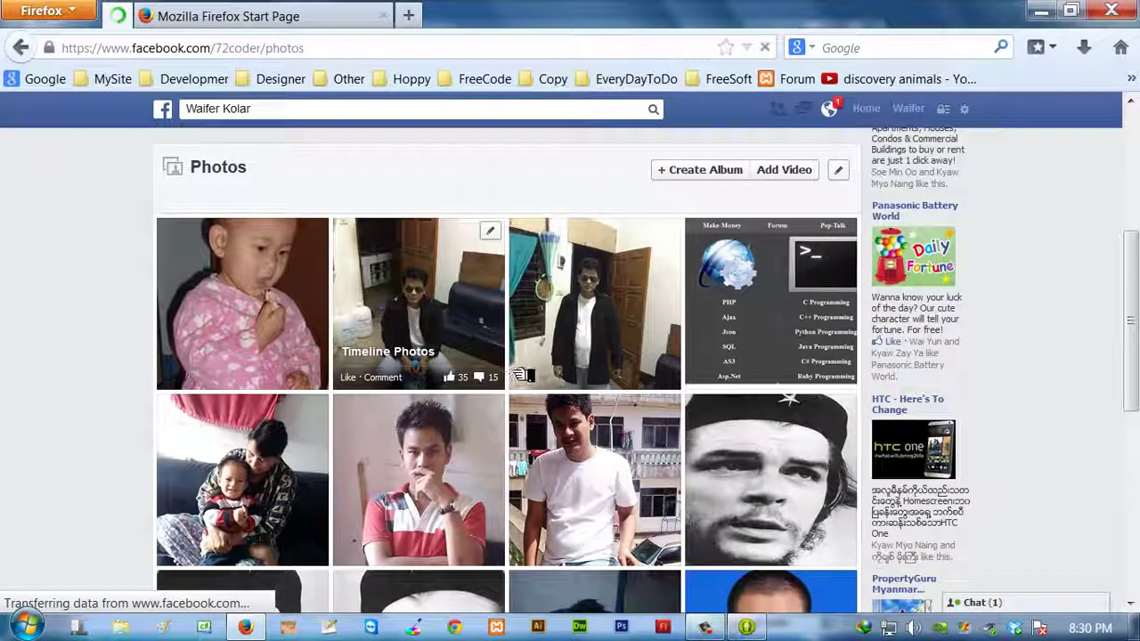
Find the picture of chained hands reaching for a butterfly among the Facebook photos and open it
scroll(525, 382, "down", 5)
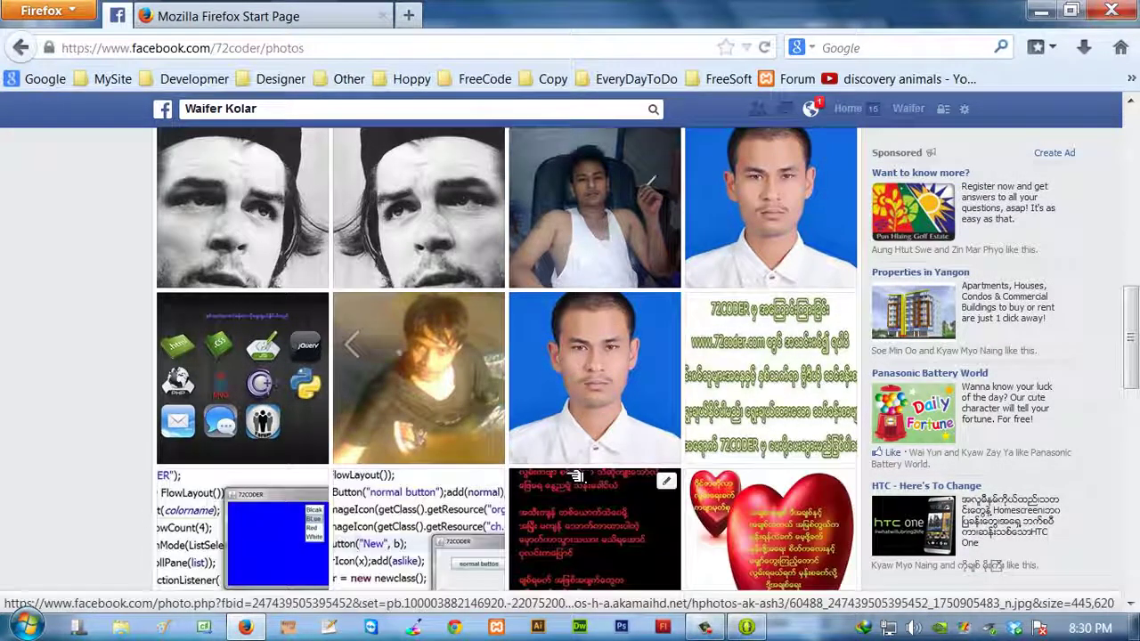
scroll(553, 486, "down", 10)
scroll(580, 463, "down", 1)
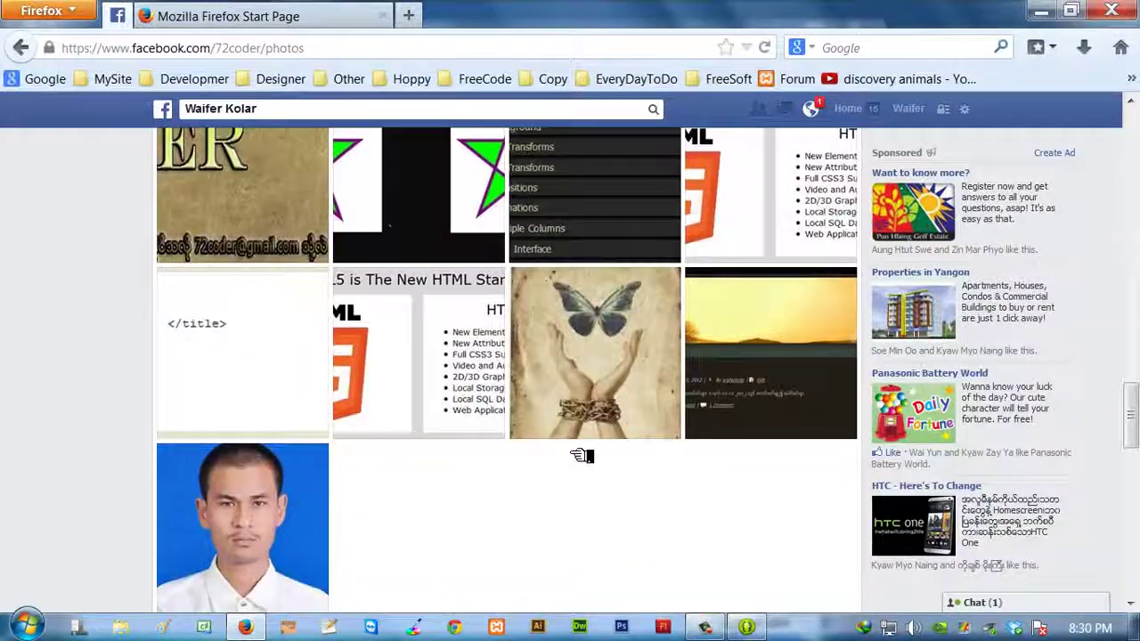
right_click(596, 373)
key("Escape")
left_click(577, 325)
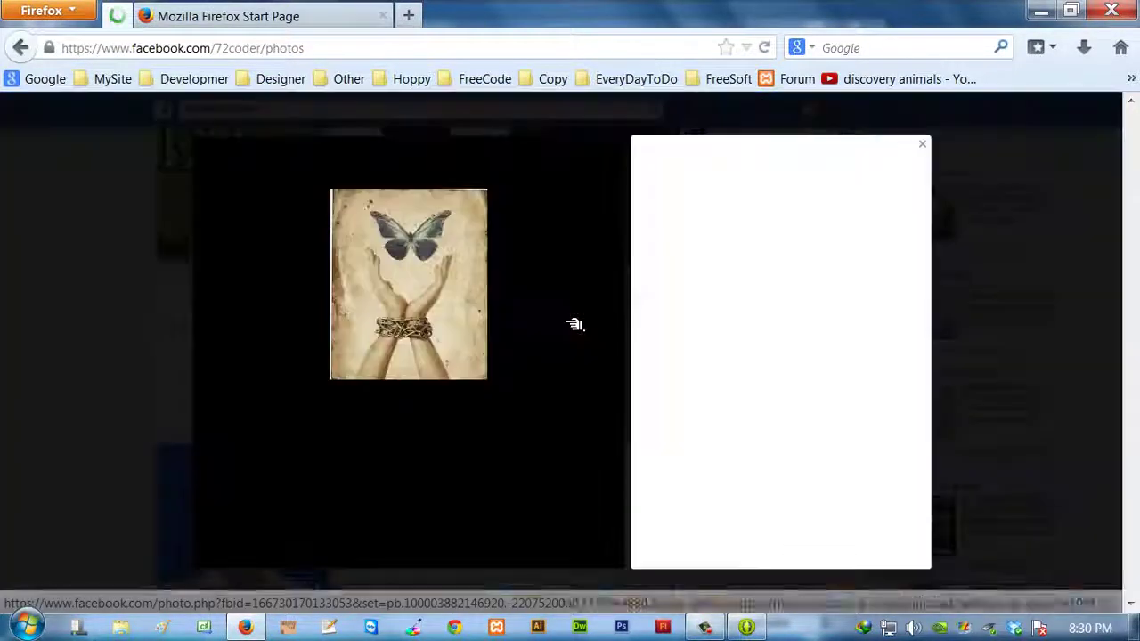
Save the butterfly picture as a JPEG named waifer in the Pictures library and minimize the browser
right_click(419, 342)
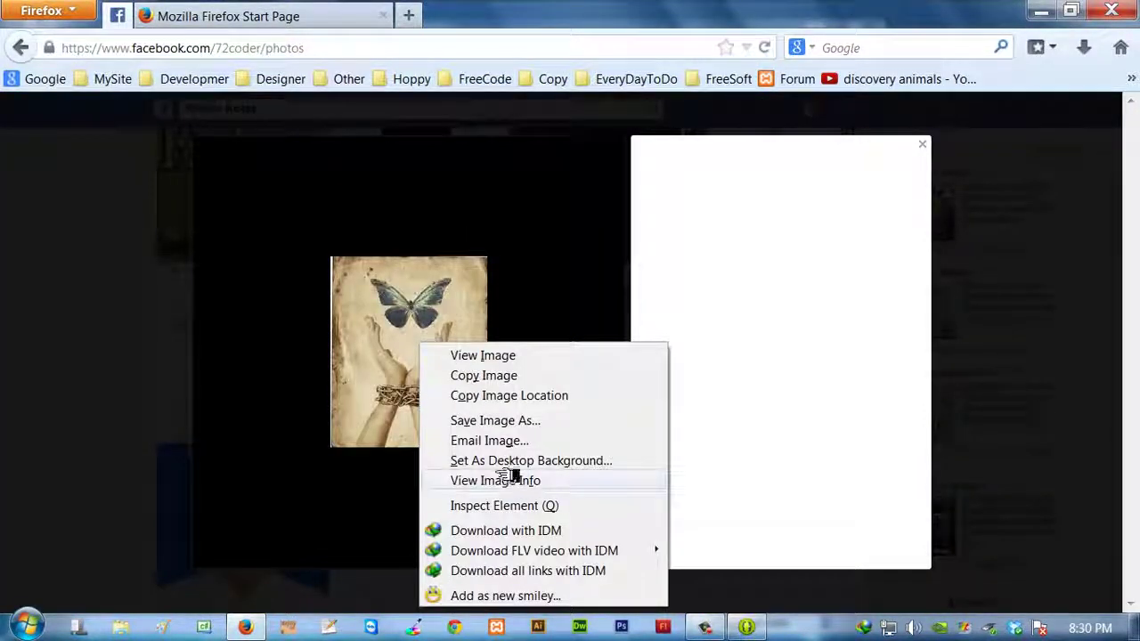
left_click(499, 423)
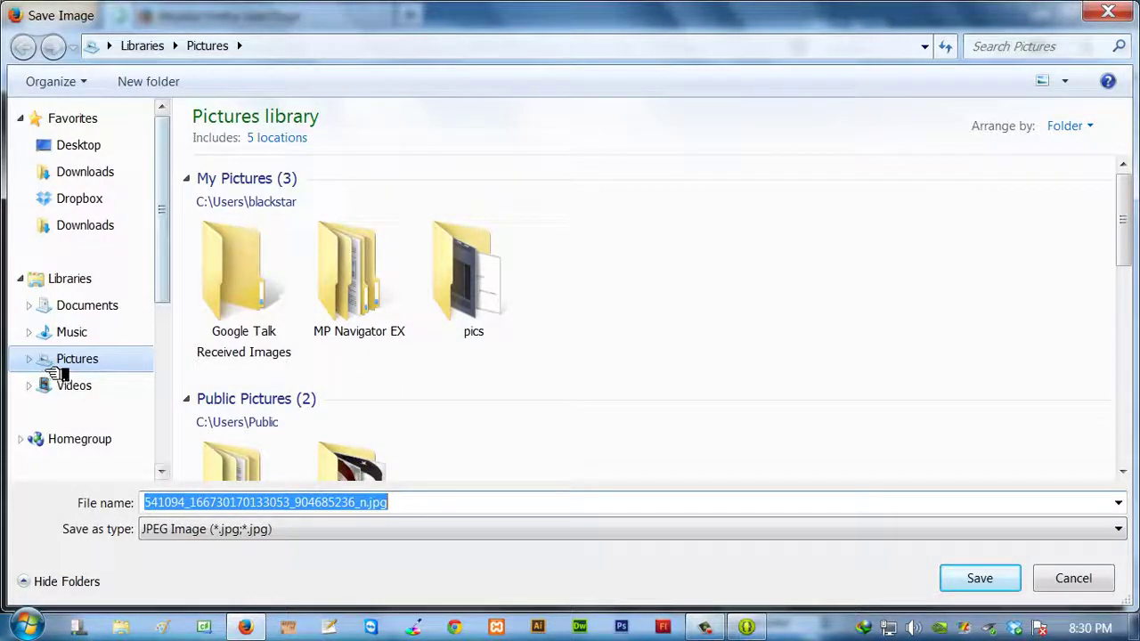
type("waifer")
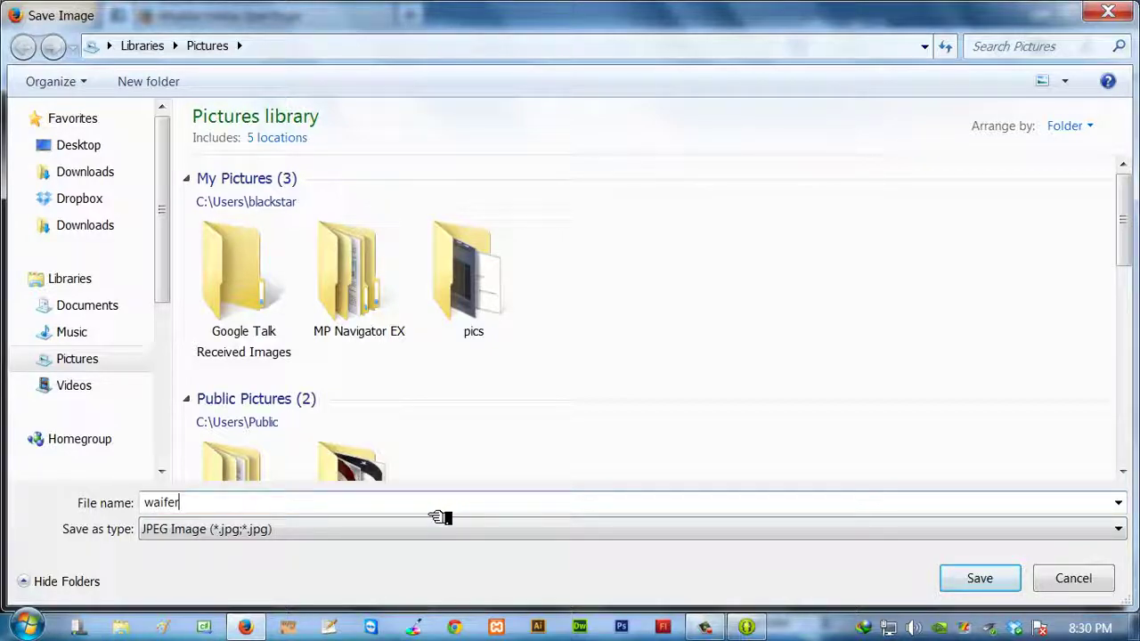
key("Return")
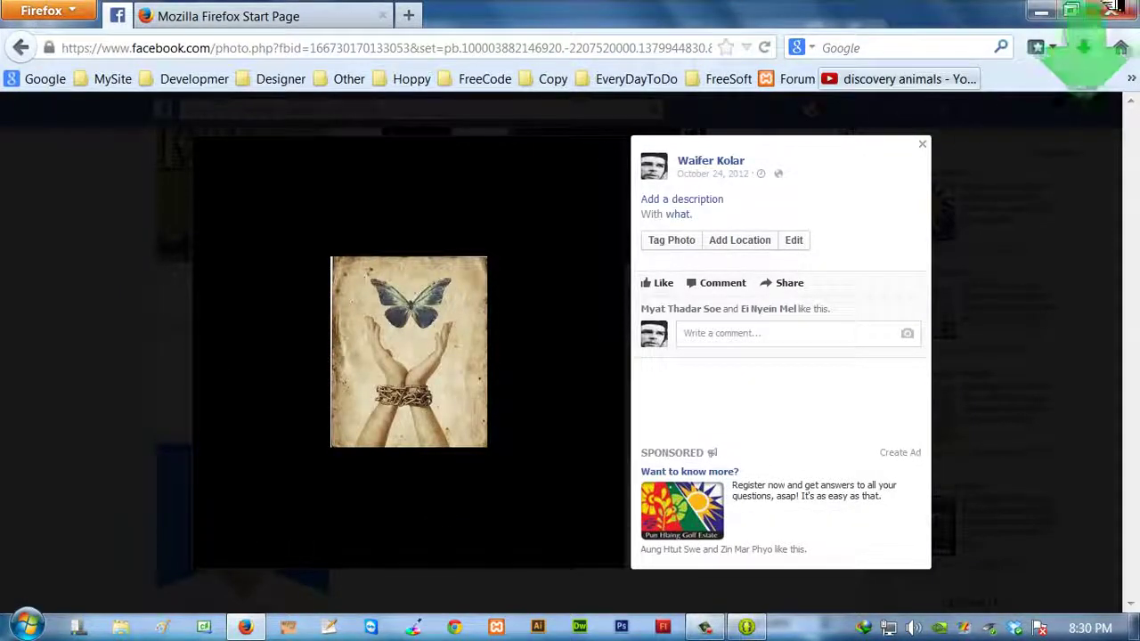
left_click(1041, 10)
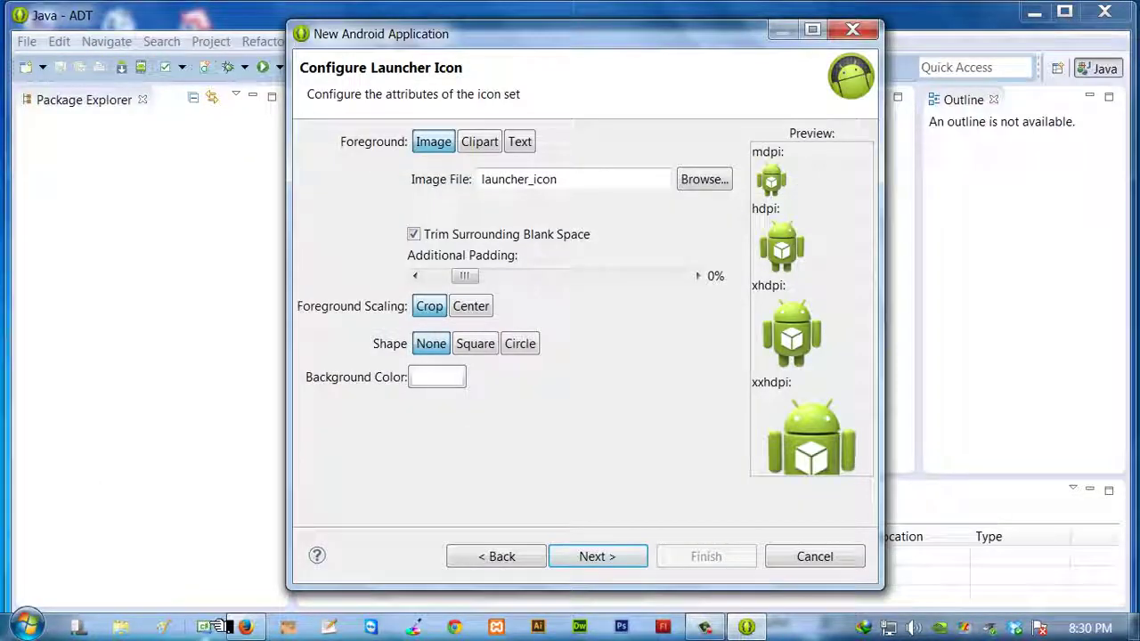
Open waifer.jpg from the Pictures library in Adobe Photoshop CS6
left_click(121, 627)
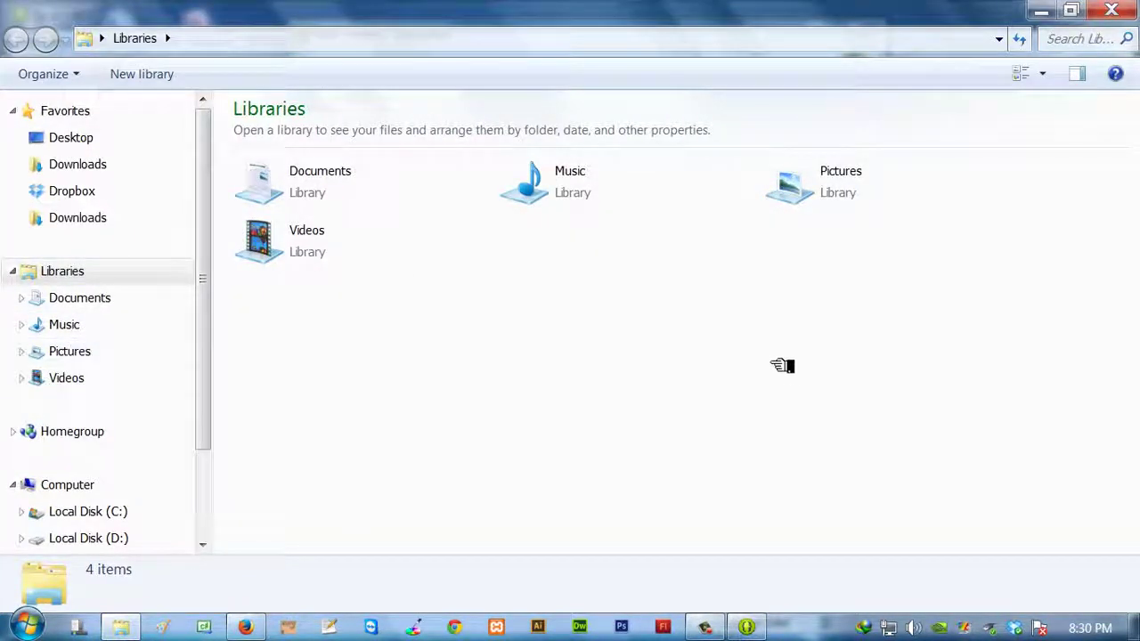
left_click(89, 353)
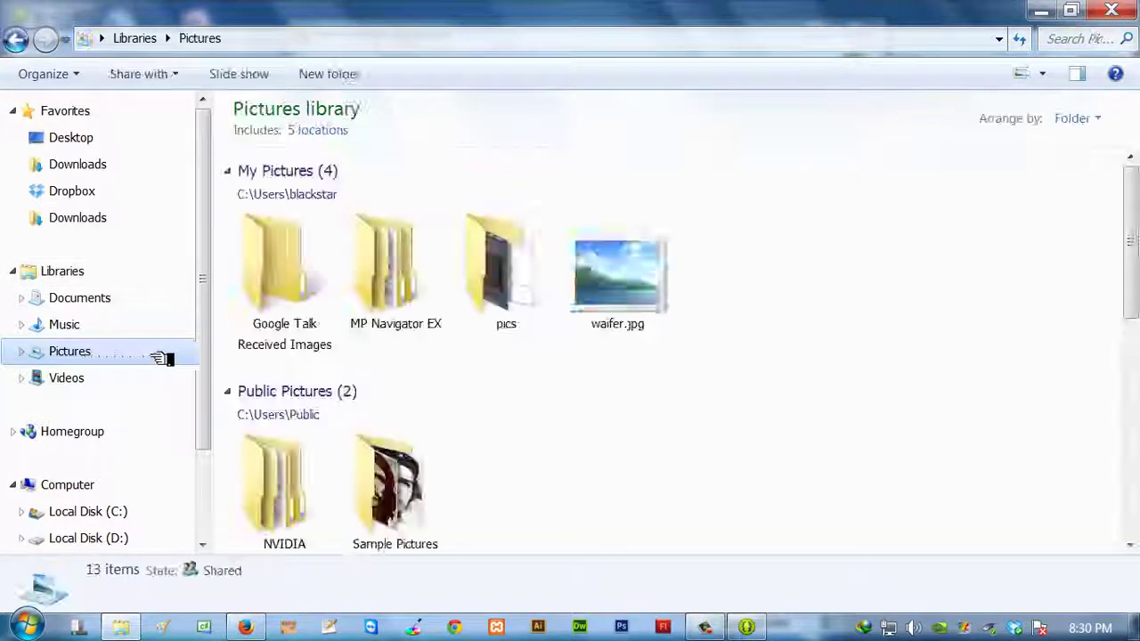
right_click(622, 282)
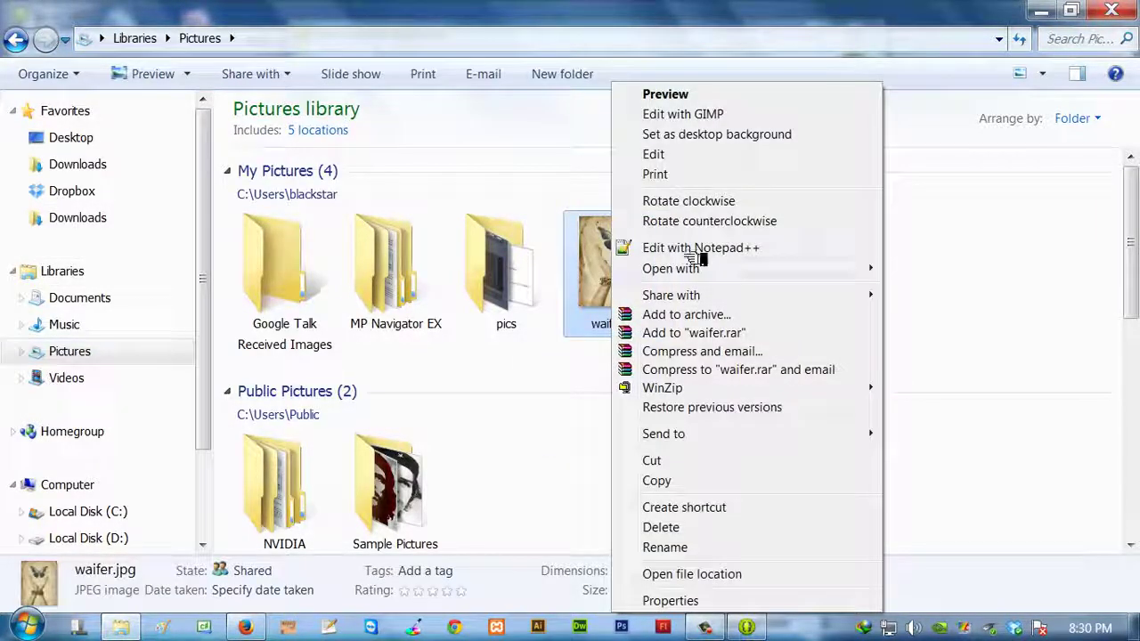
mouse_move(872, 267)
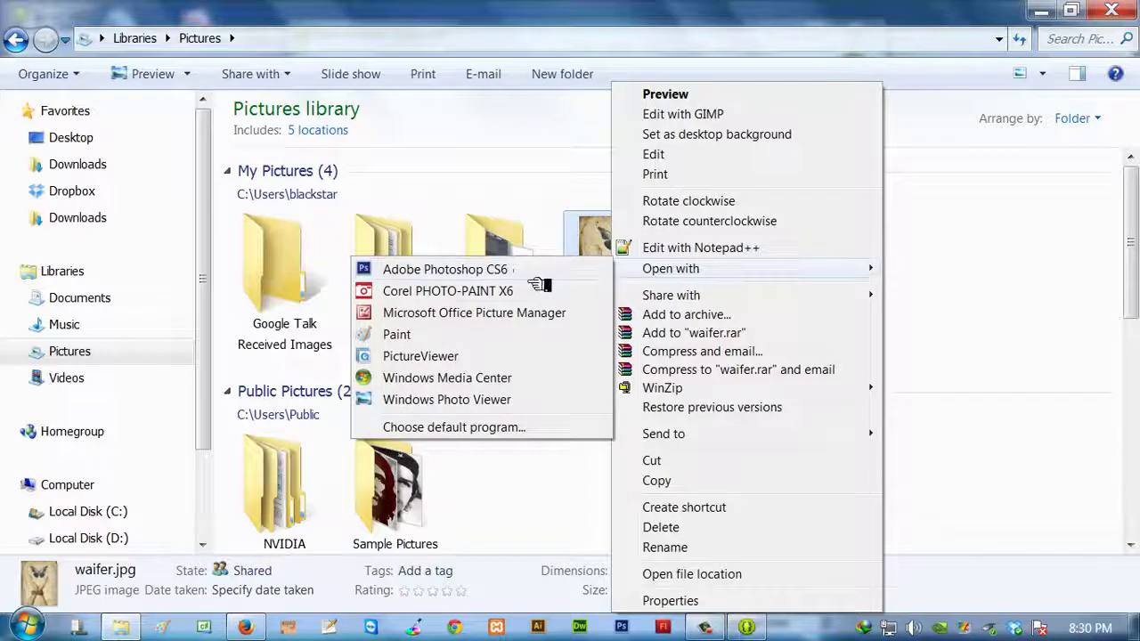
left_click(456, 272)
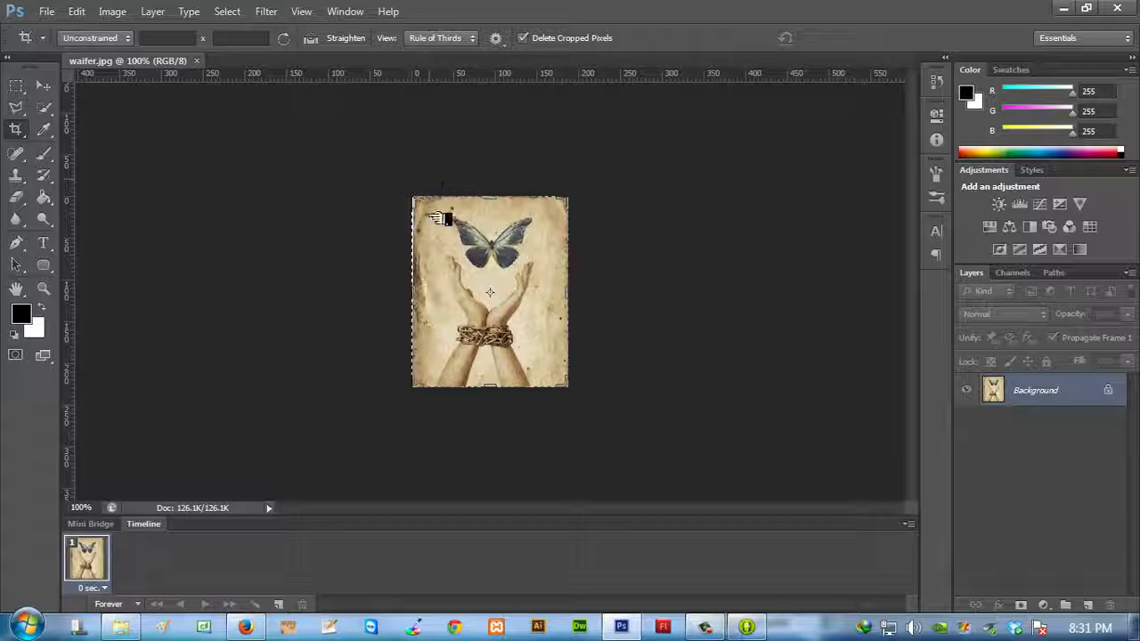
Crop away the picture's outer edges, leaving the butterfly and hands at about 145 by 195 px
mouse_move(428, 207)
left_mouse_down()
mouse_move(520, 300)
mouse_move(441, 239)
mouse_move(431, 214)
left_mouse_up()
key("Return")
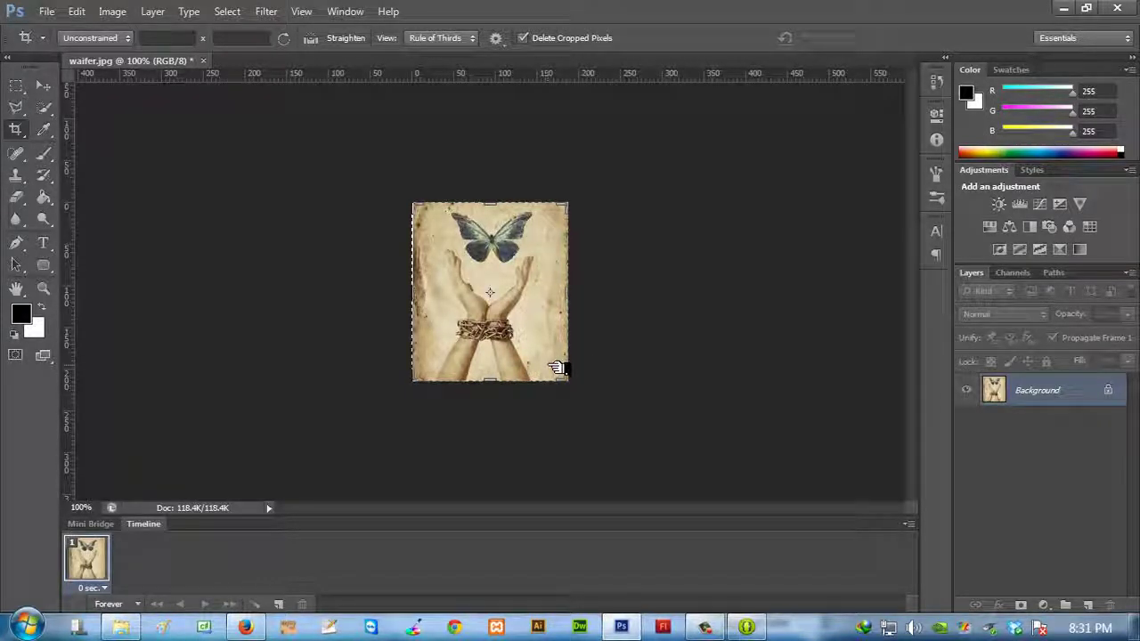
left_click_drag(556, 367, 433, 207)
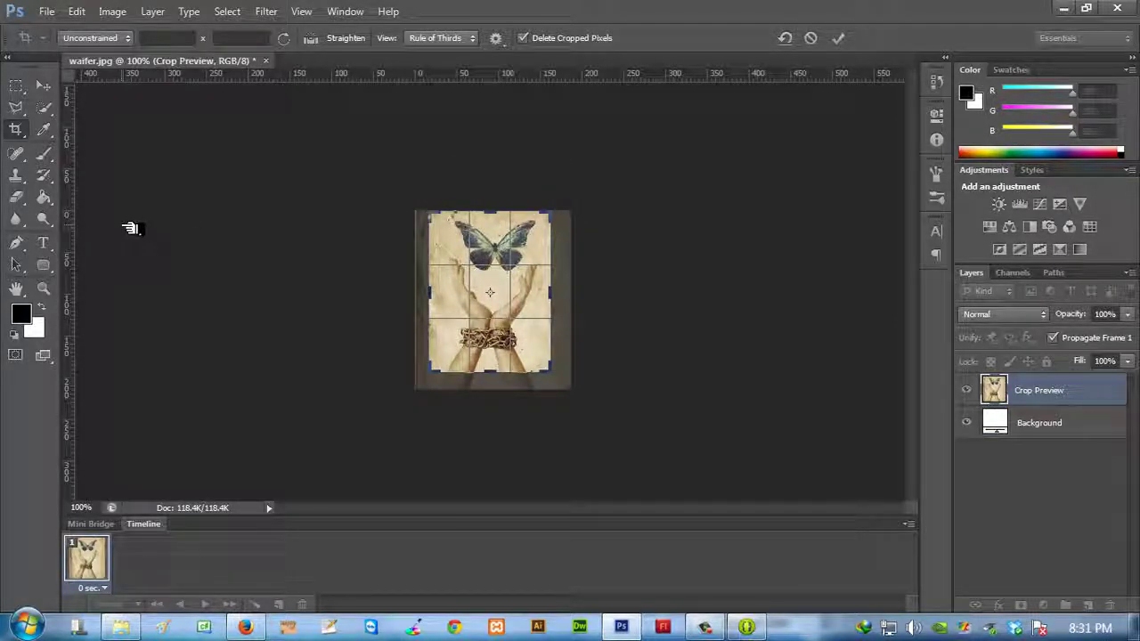
key("Return")
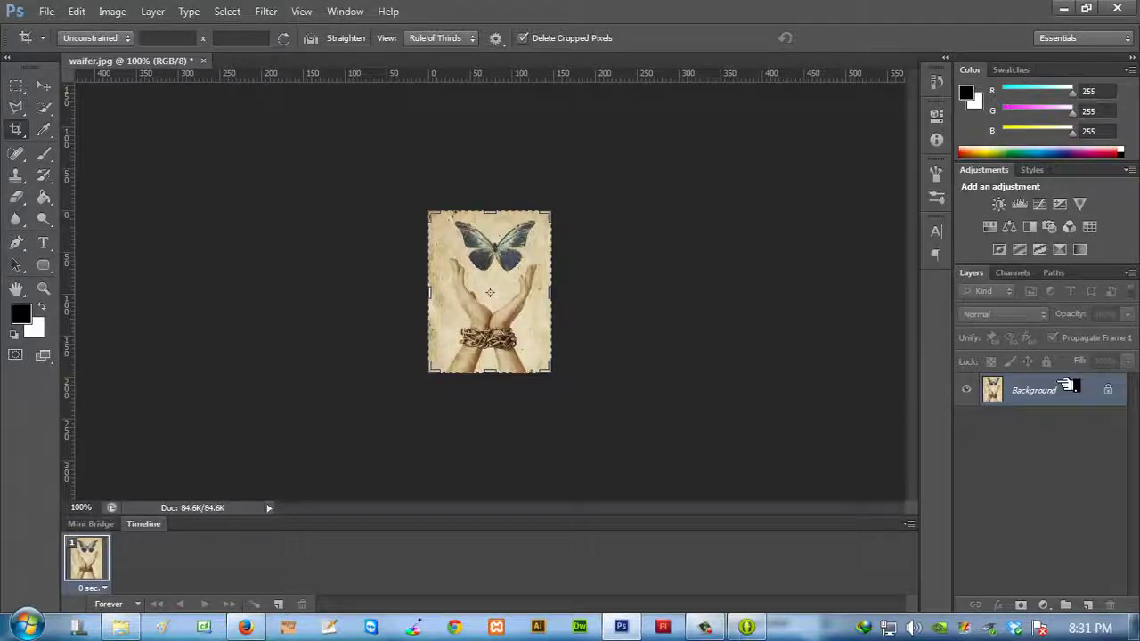
Convert the locked Background into the regular layer Layer 0 and switch from the Crop tool to the Move tool
double_click(1069, 390)
left_click(703, 192)
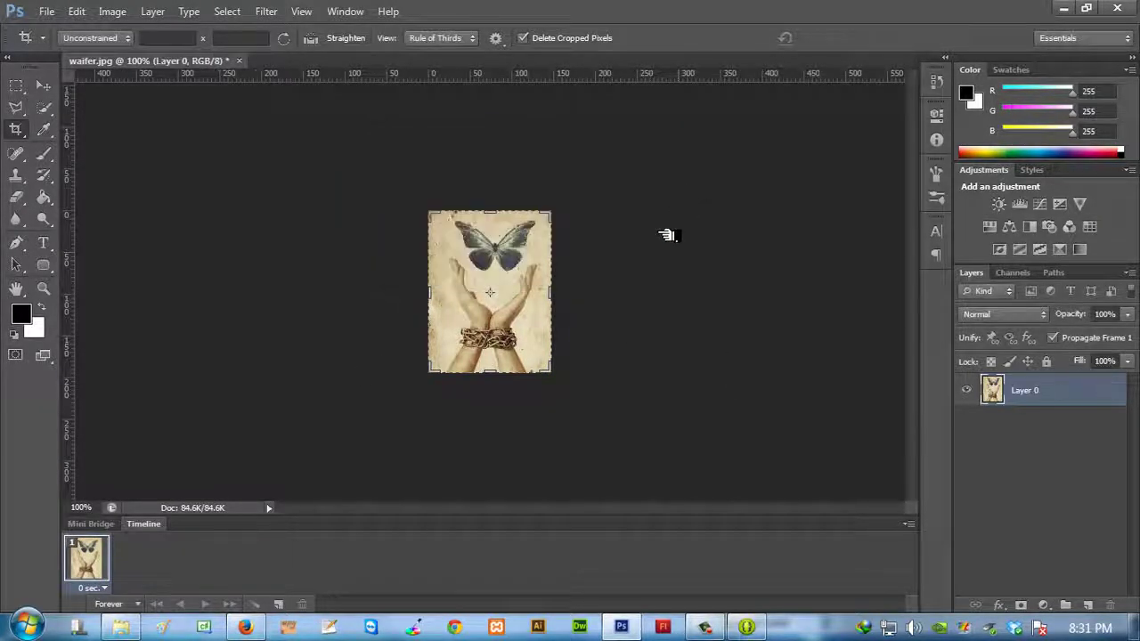
left_click(16, 129)
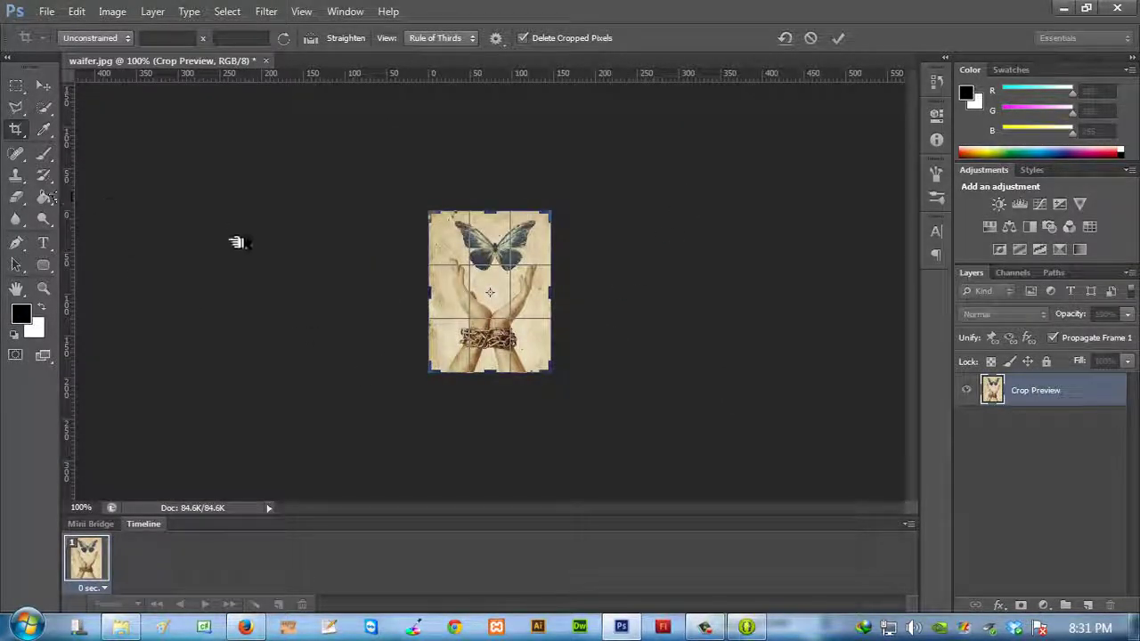
left_click(43, 85)
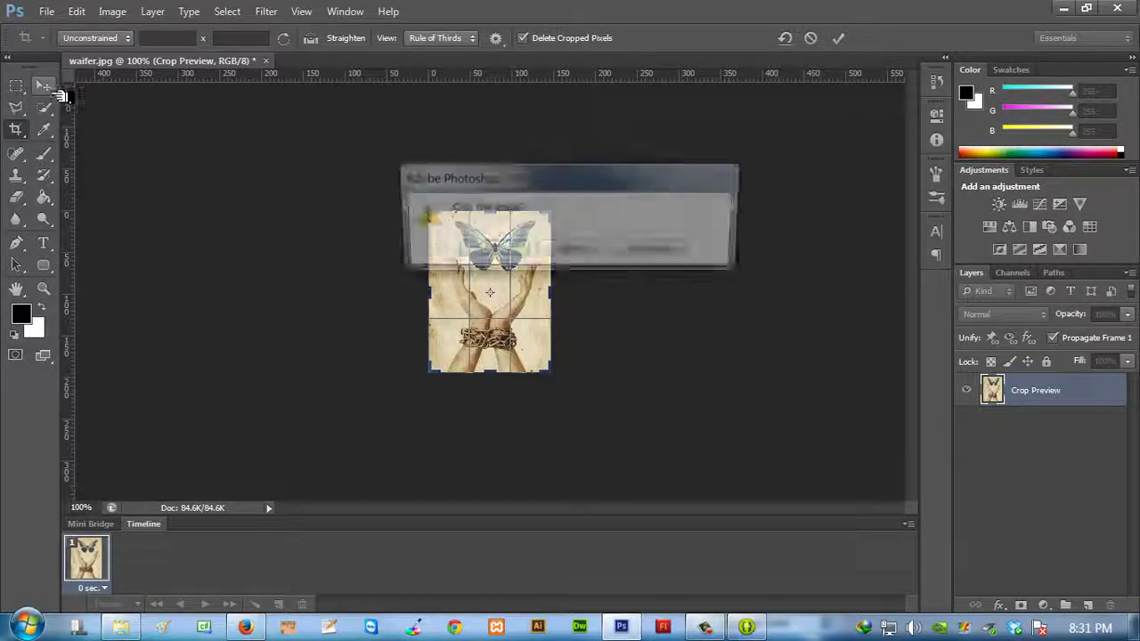
left_click(518, 249)
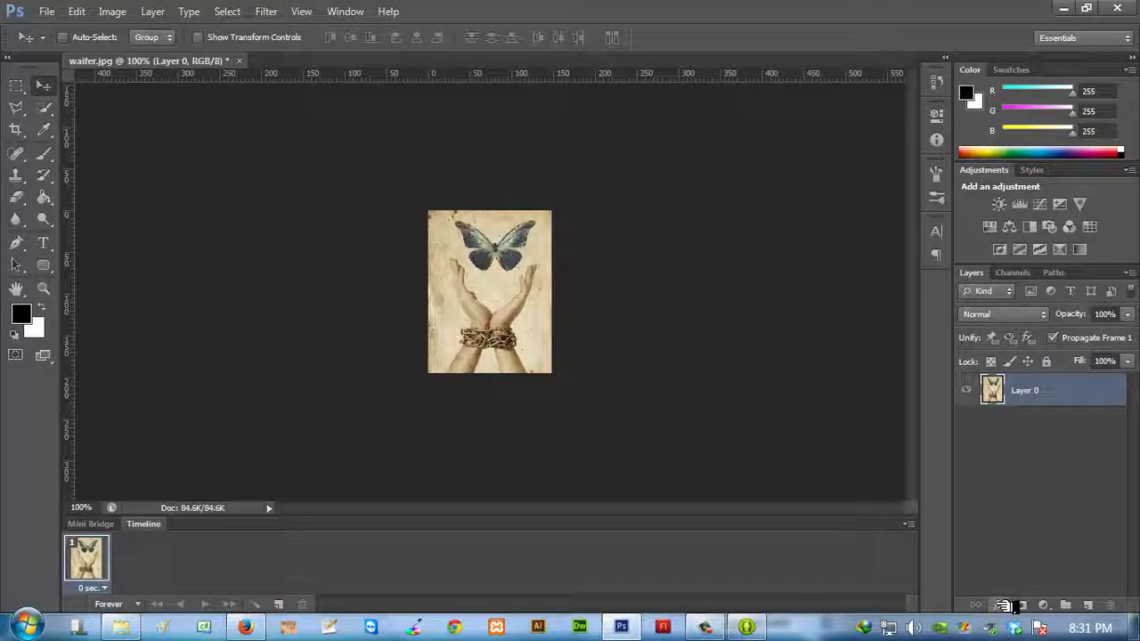
Apply a Bevel & Emboss effect to Layer 0 with the Emboss style, increasing its depth and size
left_click(1006, 605)
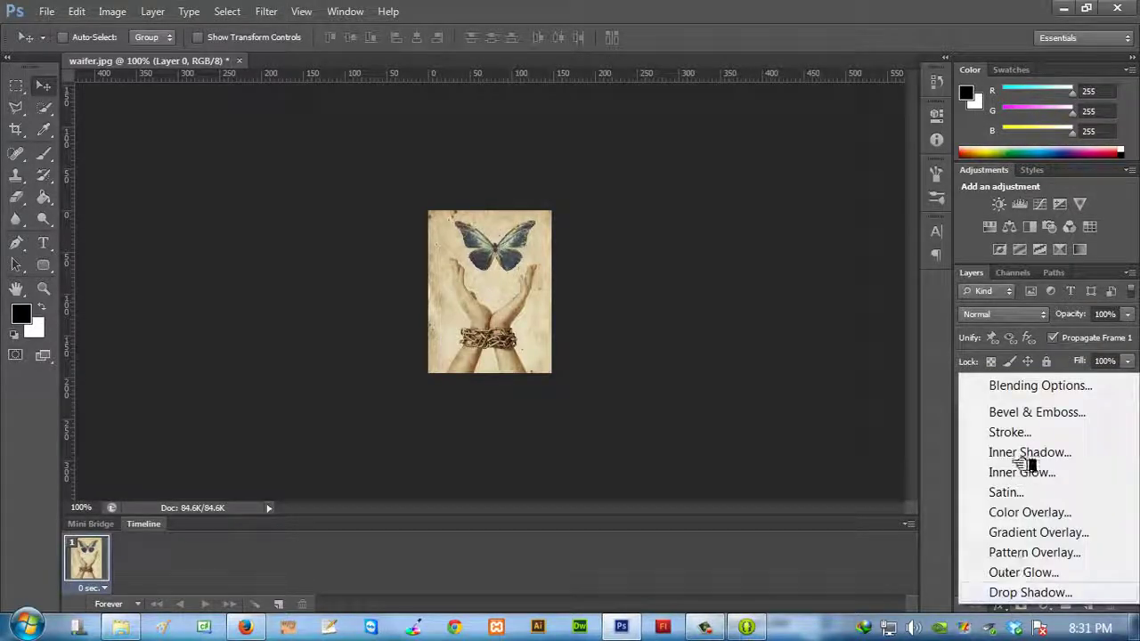
left_click(1015, 413)
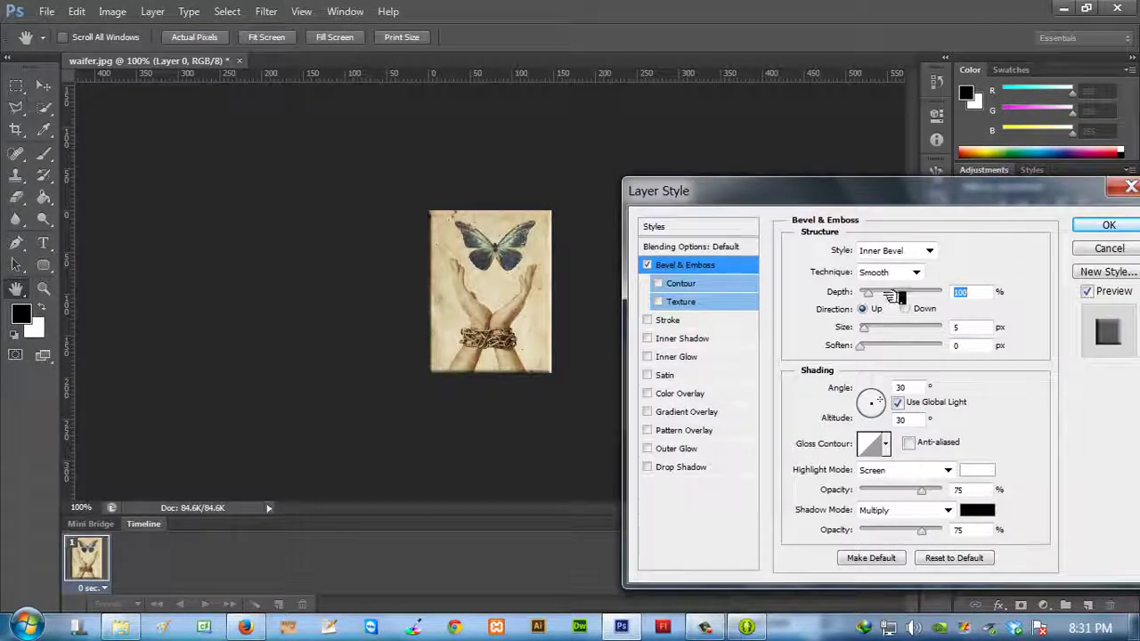
left_click(900, 252)
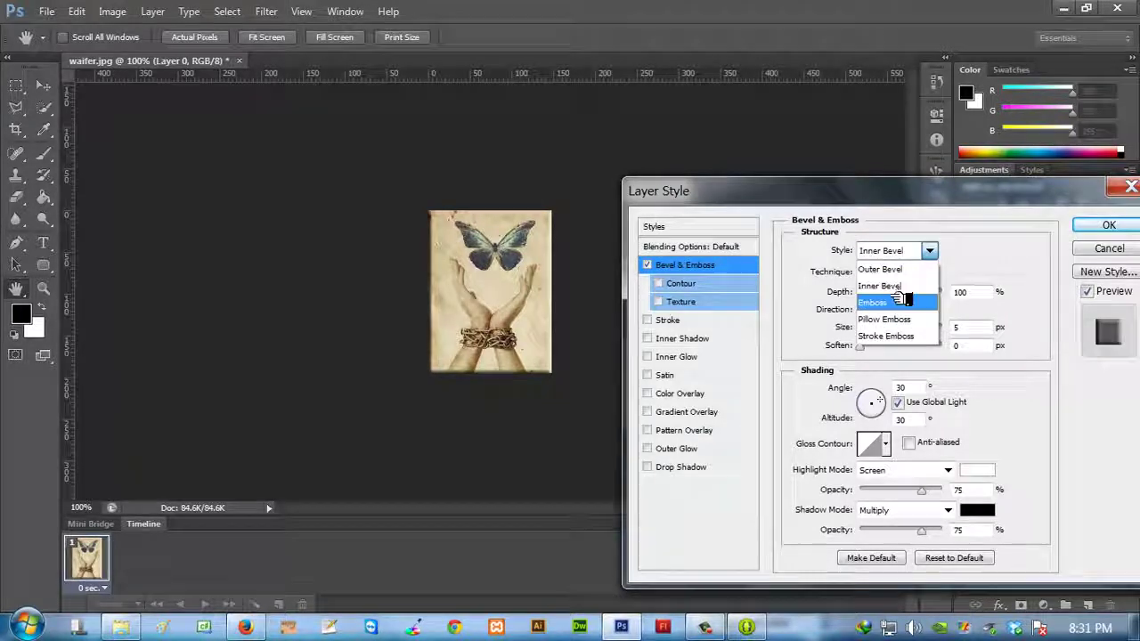
left_click(902, 285)
left_click_drag(871, 294, 958, 292)
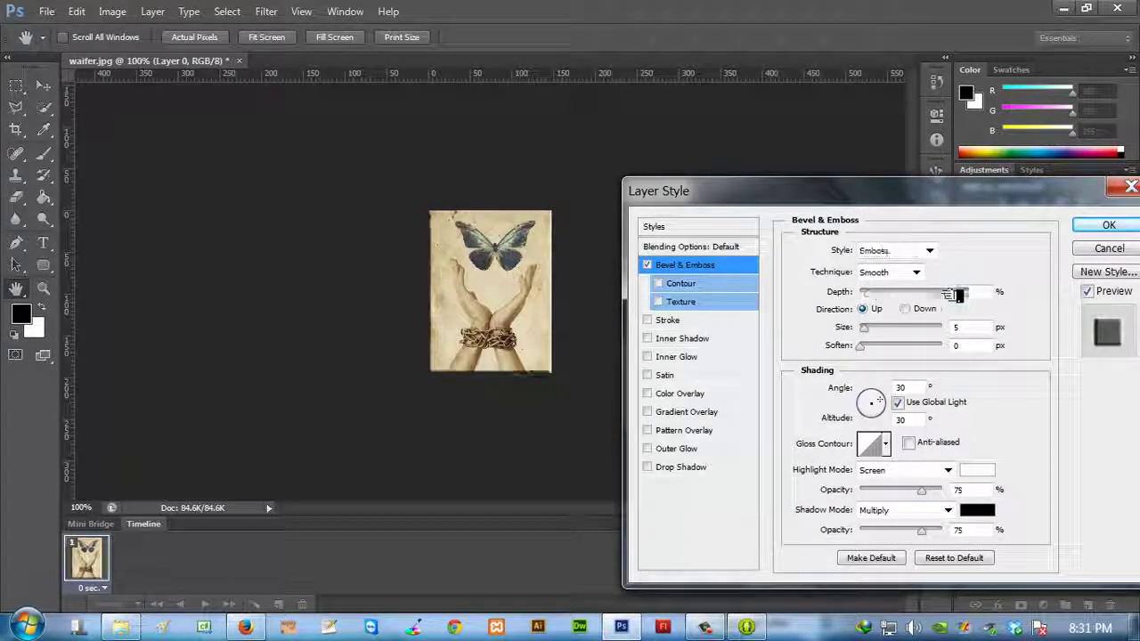
mouse_move(862, 327)
left_mouse_down()
mouse_move(885, 328)
mouse_move(871, 328)
left_mouse_up()
left_click(1134, 229)
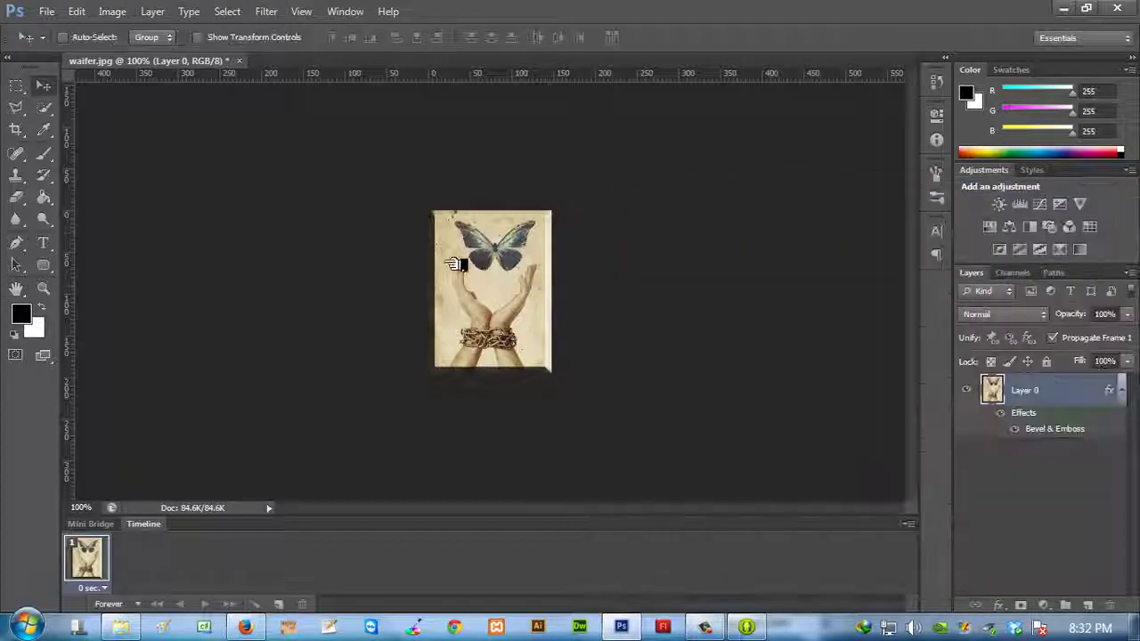
Save the picture as waifer.png in My Pictures, in PNG format with Smallest / Slow compression and no interlacing
left_click(47, 11)
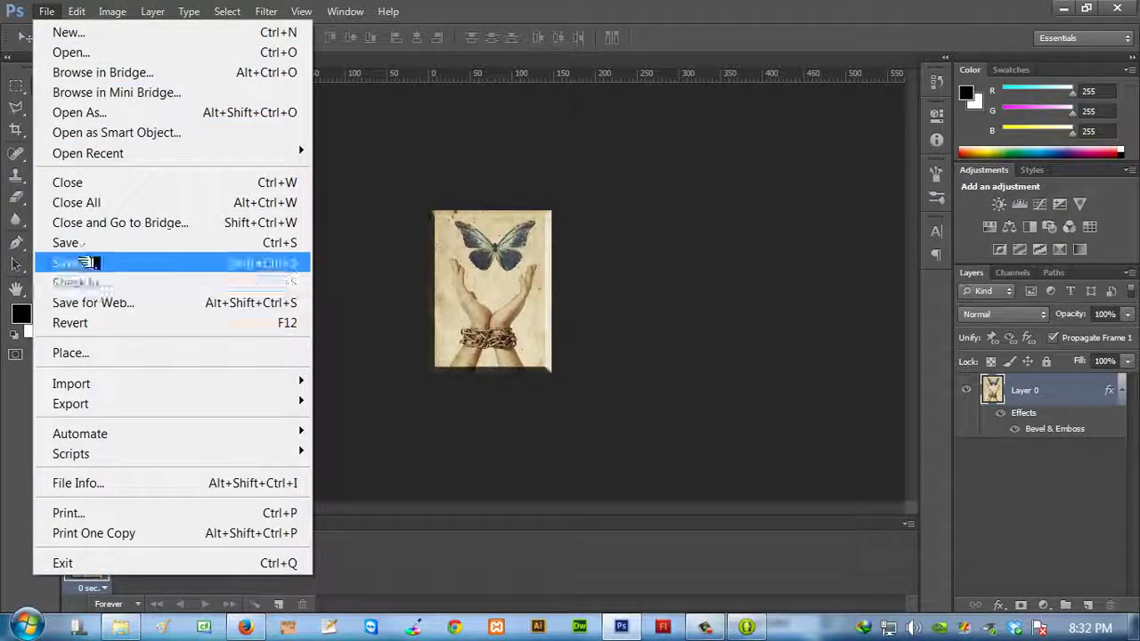
left_click(89, 262)
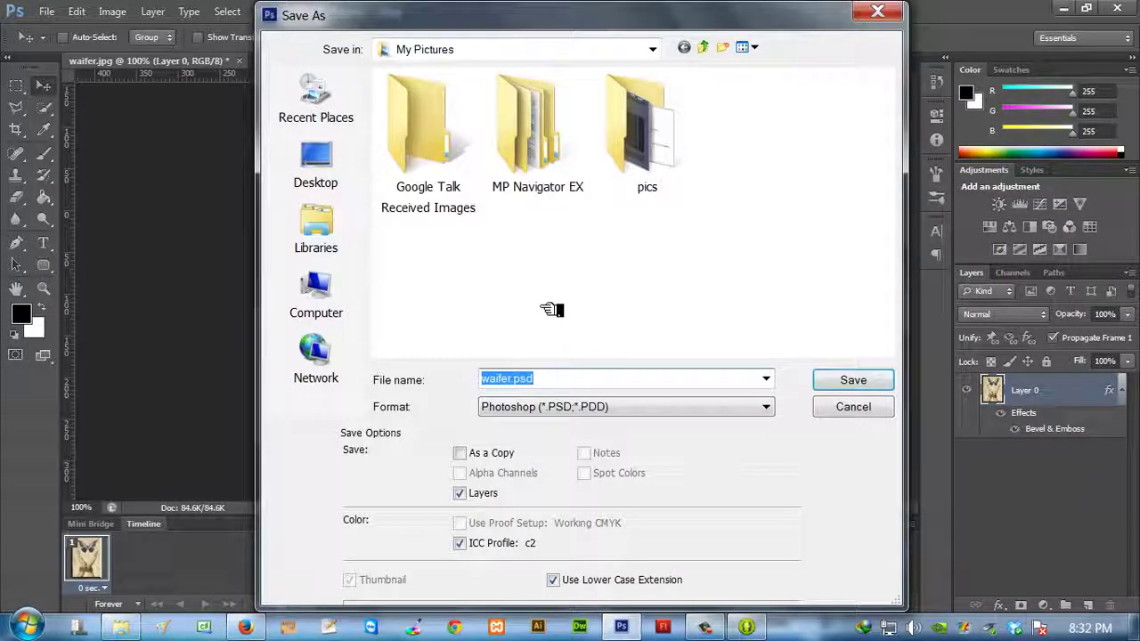
left_click(626, 411)
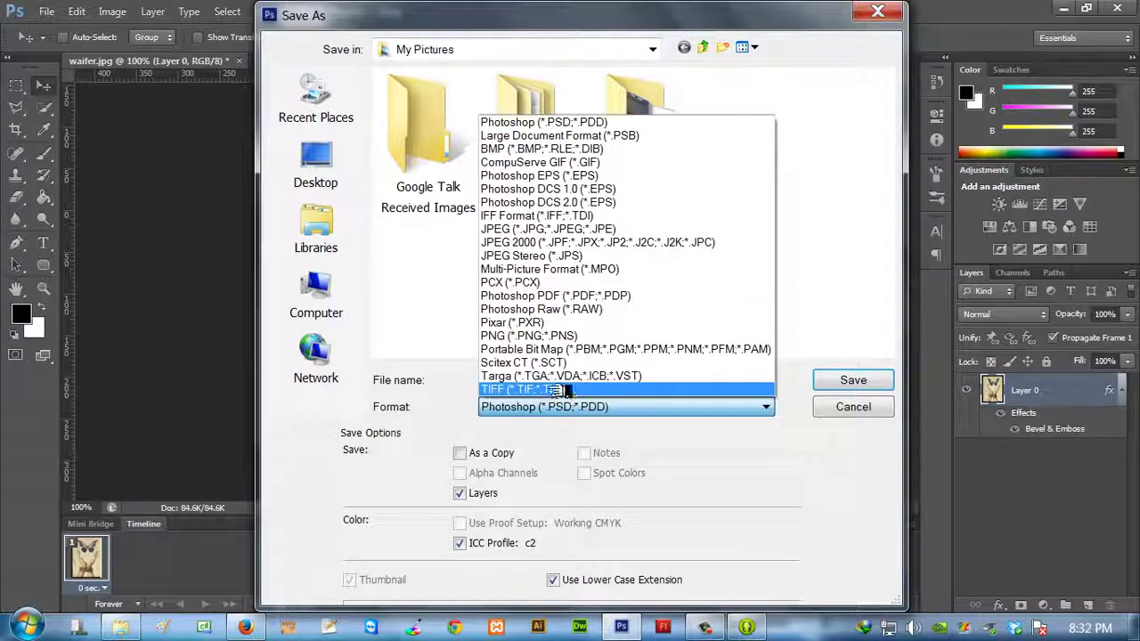
left_click(526, 336)
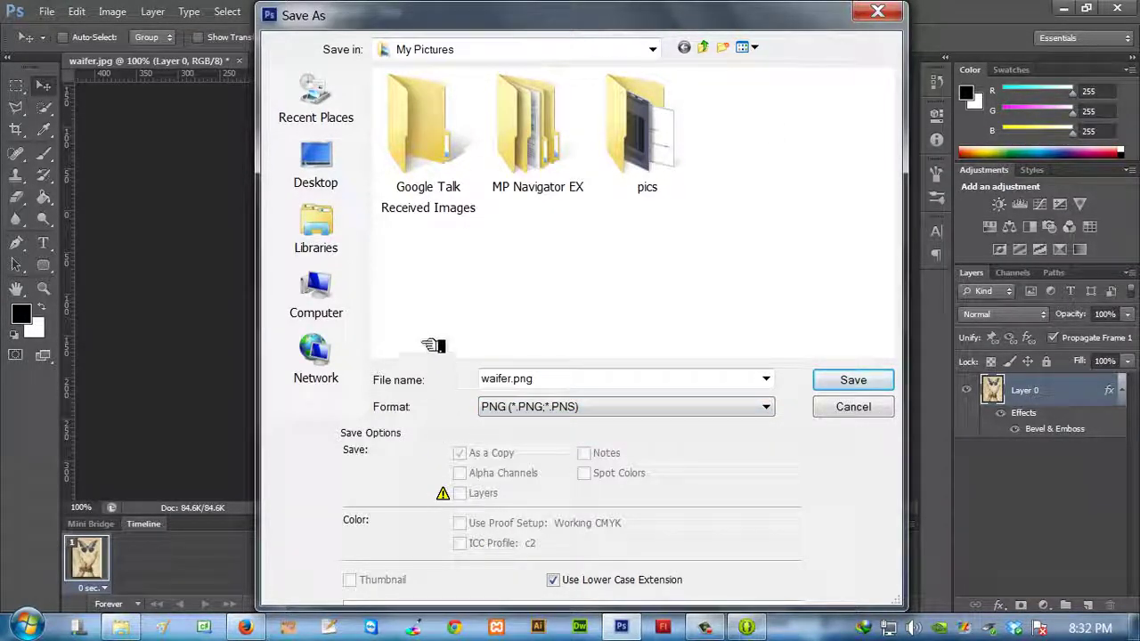
left_click(844, 381)
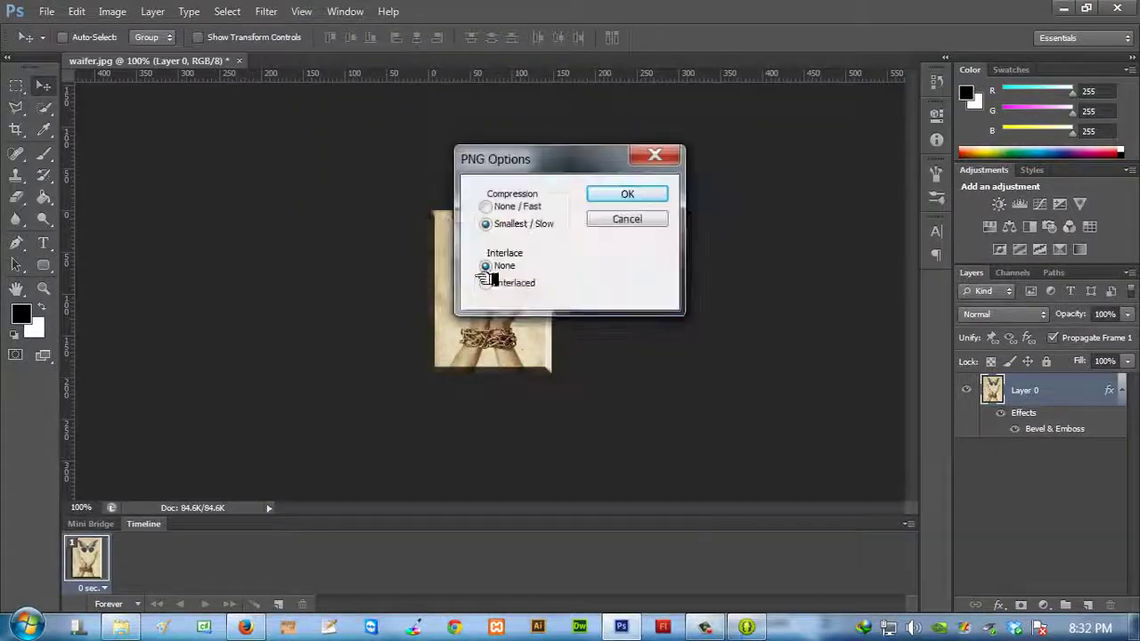
left_click(601, 194)
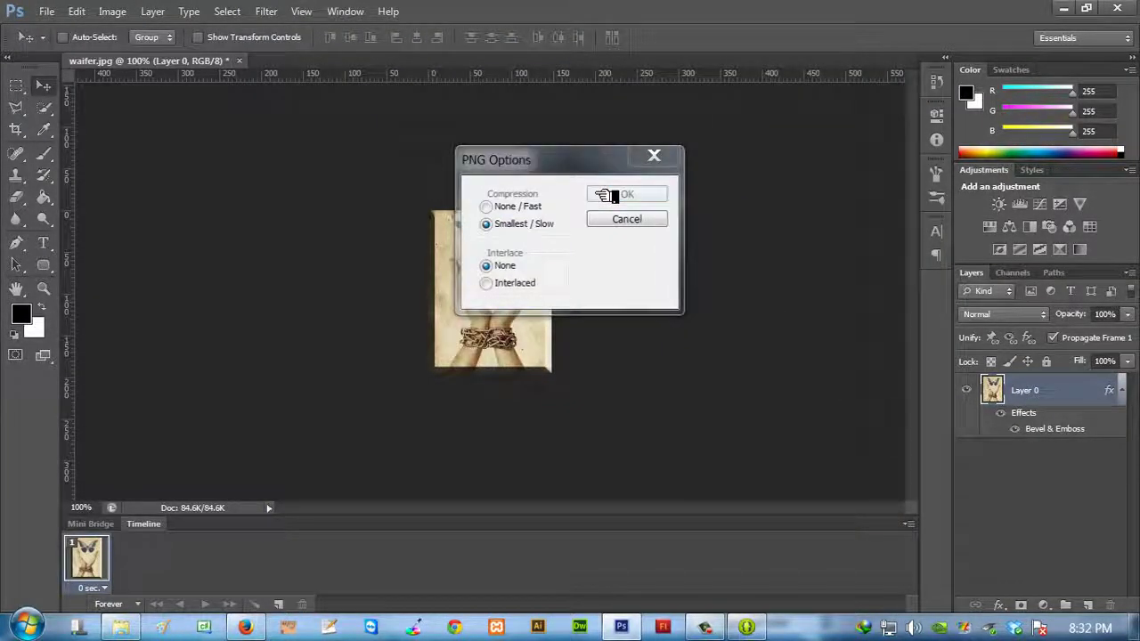
Return to the New Android Application wizard in ADT and load waifer.png as the launcher icon's foreground image
left_click(1067, 9)
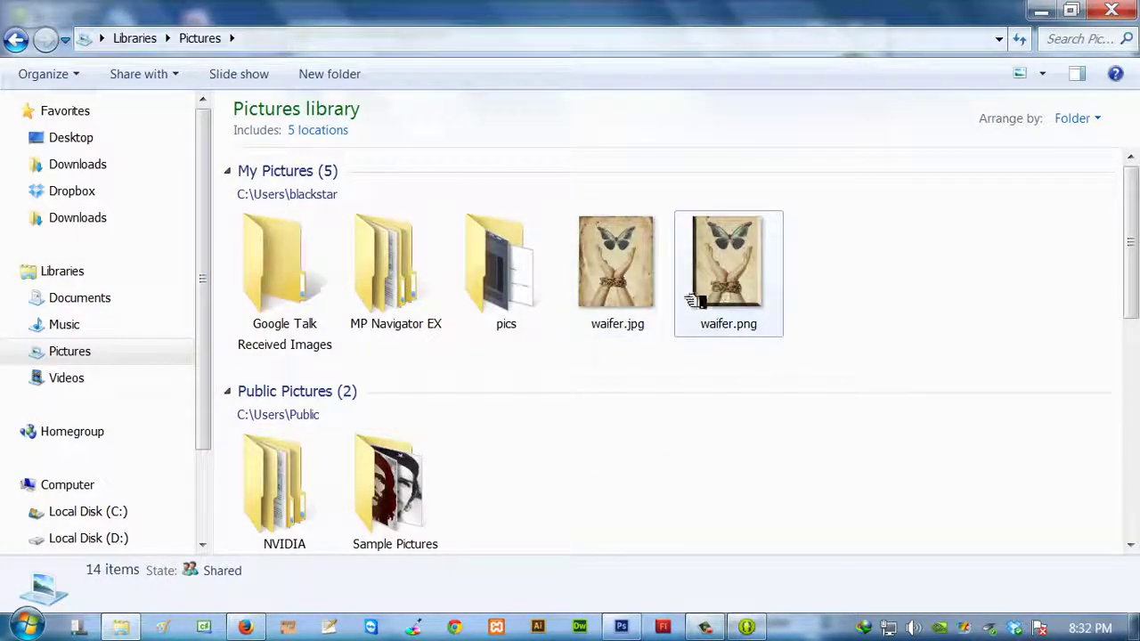
left_click(1042, 16)
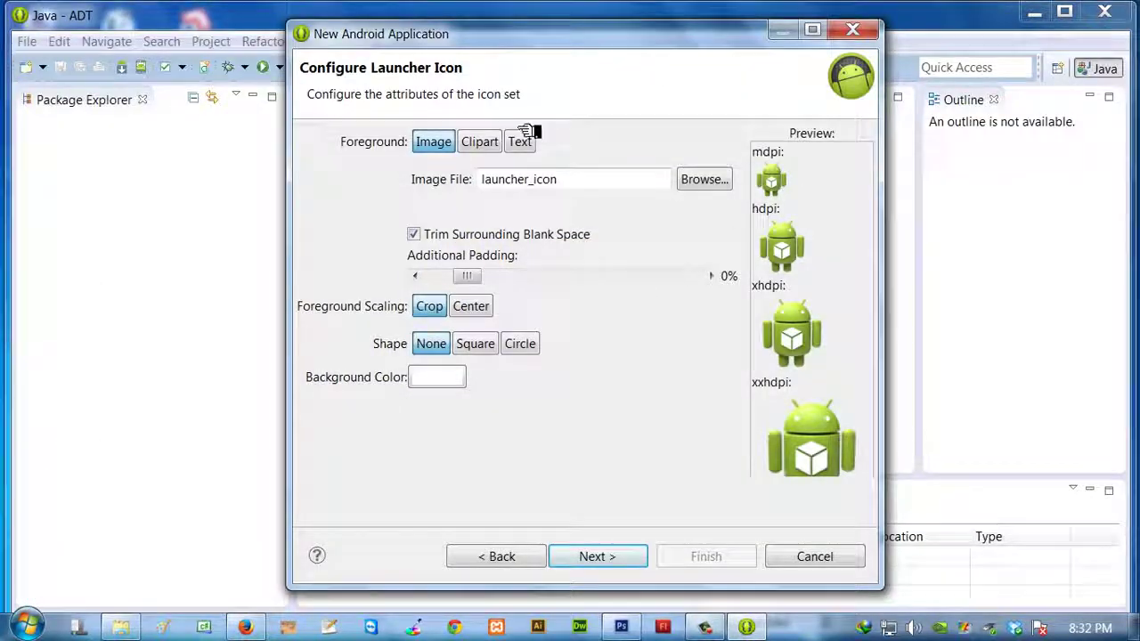
left_click(704, 180)
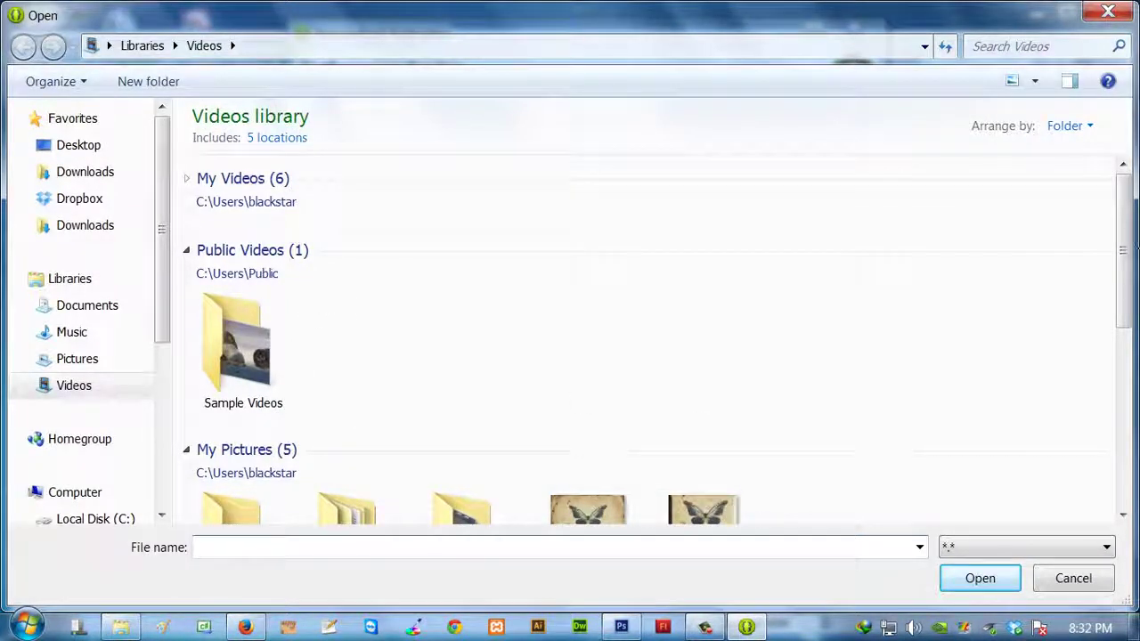
left_click_drag(1124, 259, 1124, 307)
double_click(723, 428)
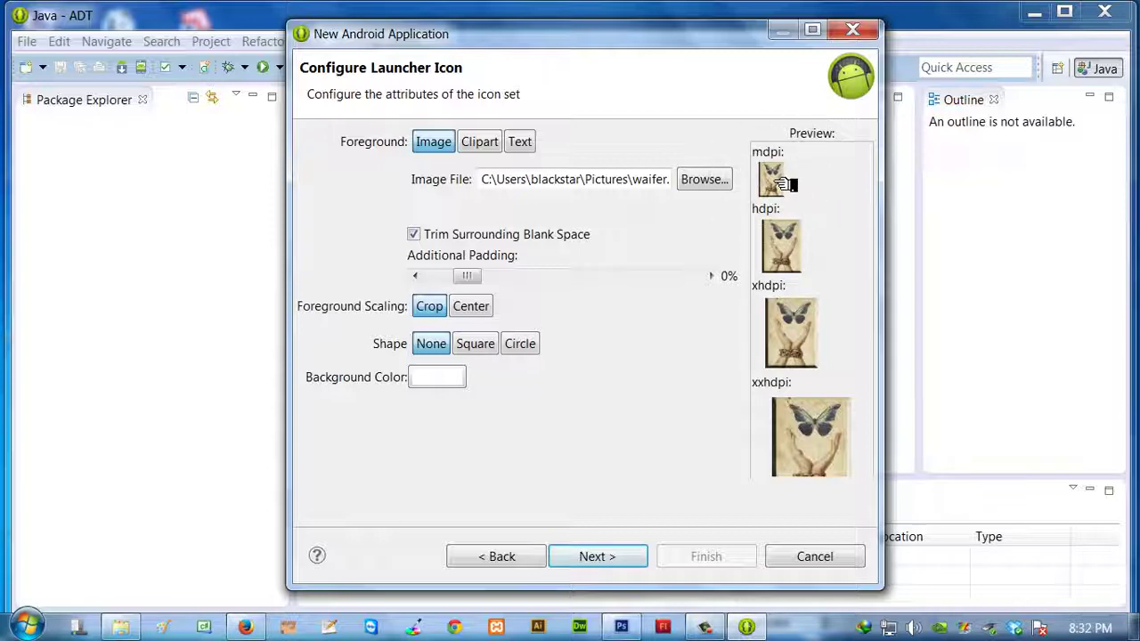
Choose a Blank Activity named MainActivity, set its layout name to main, and finish creating the project
left_click(613, 556)
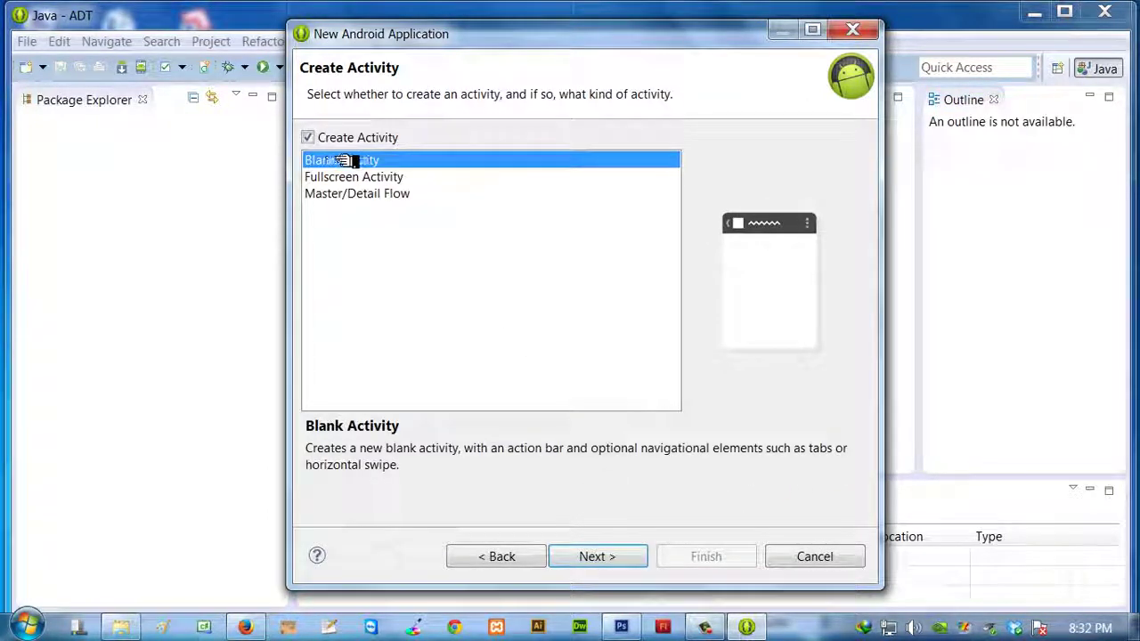
left_click(611, 559)
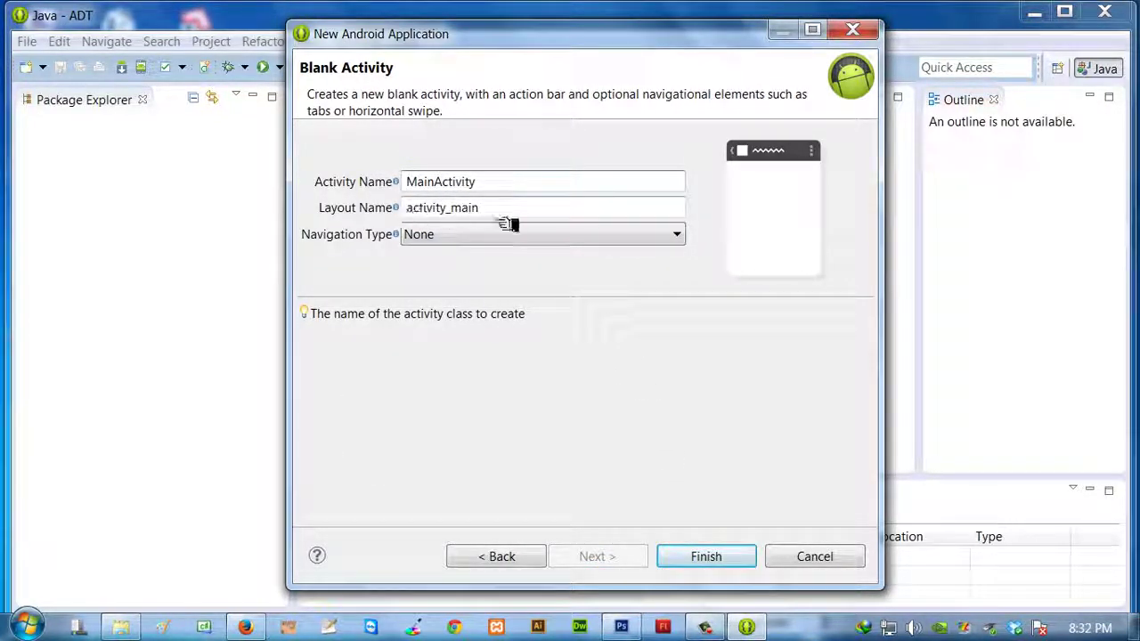
left_click_drag(509, 213, 348, 214)
left_click(526, 211)
key("BackSpace")
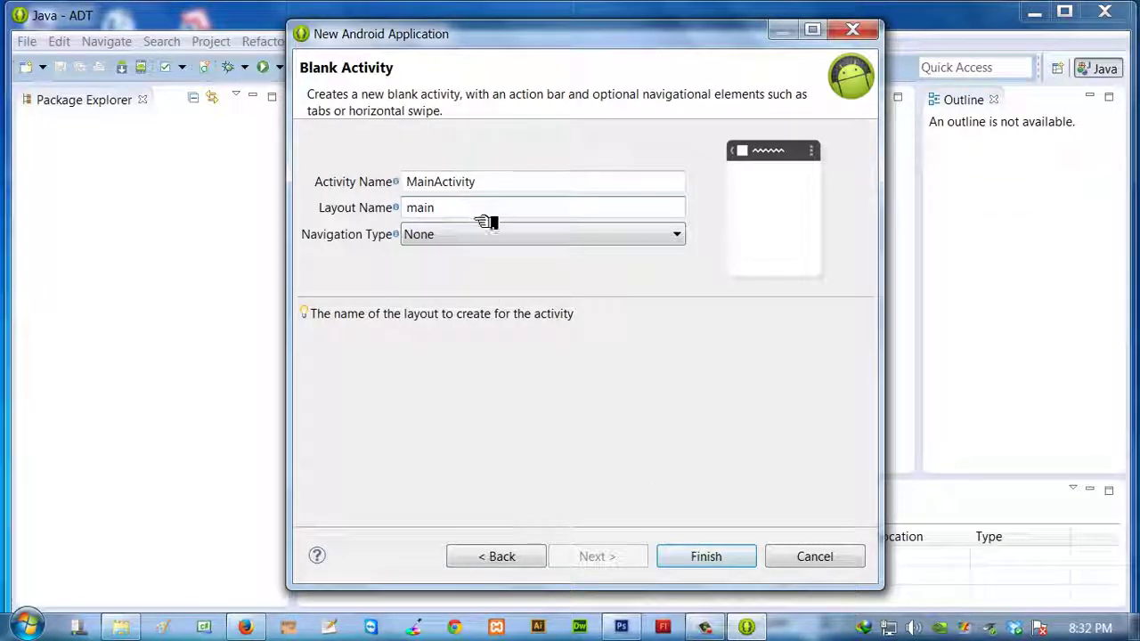
left_click(705, 557)
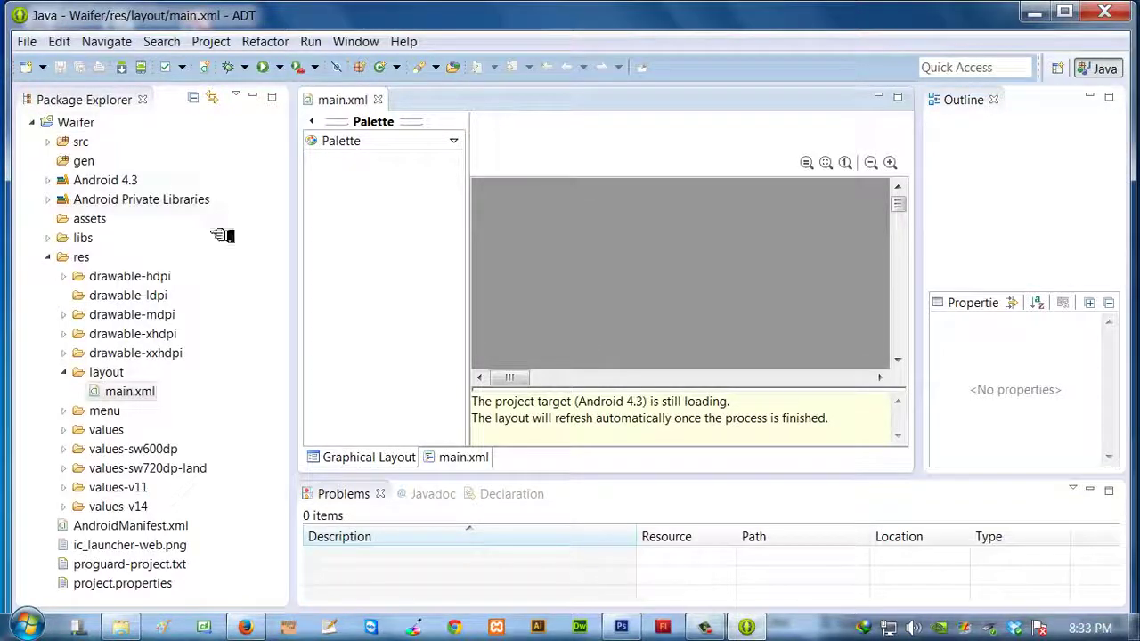
Open MainActivity.java from the com.codercom.waifer package in the src folder and look over its code
left_click(40, 124)
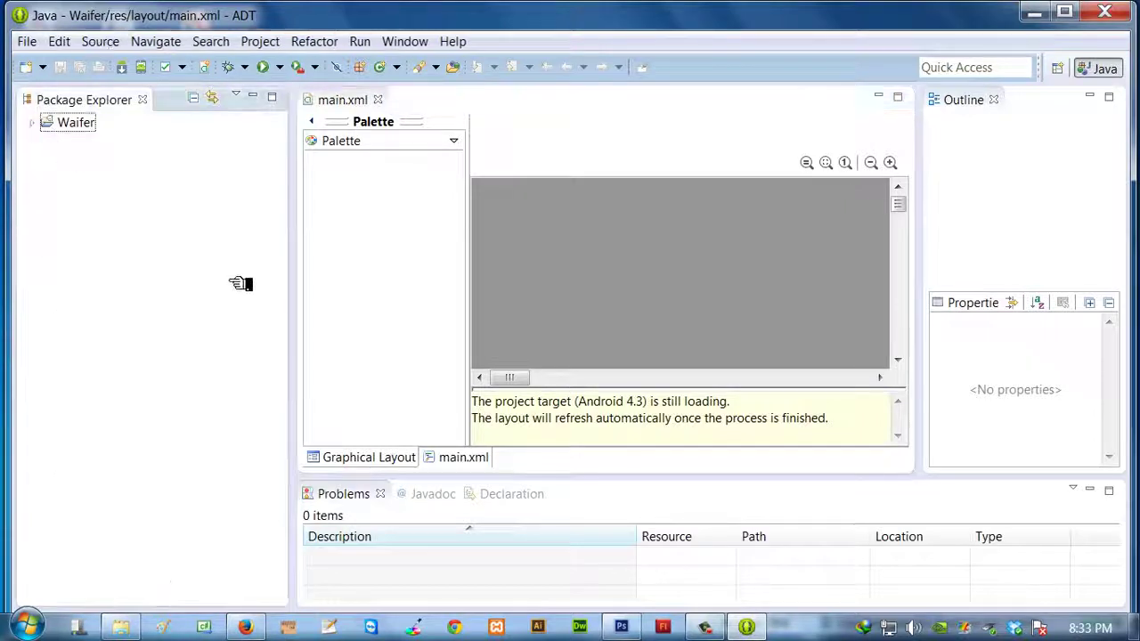
left_click(40, 124)
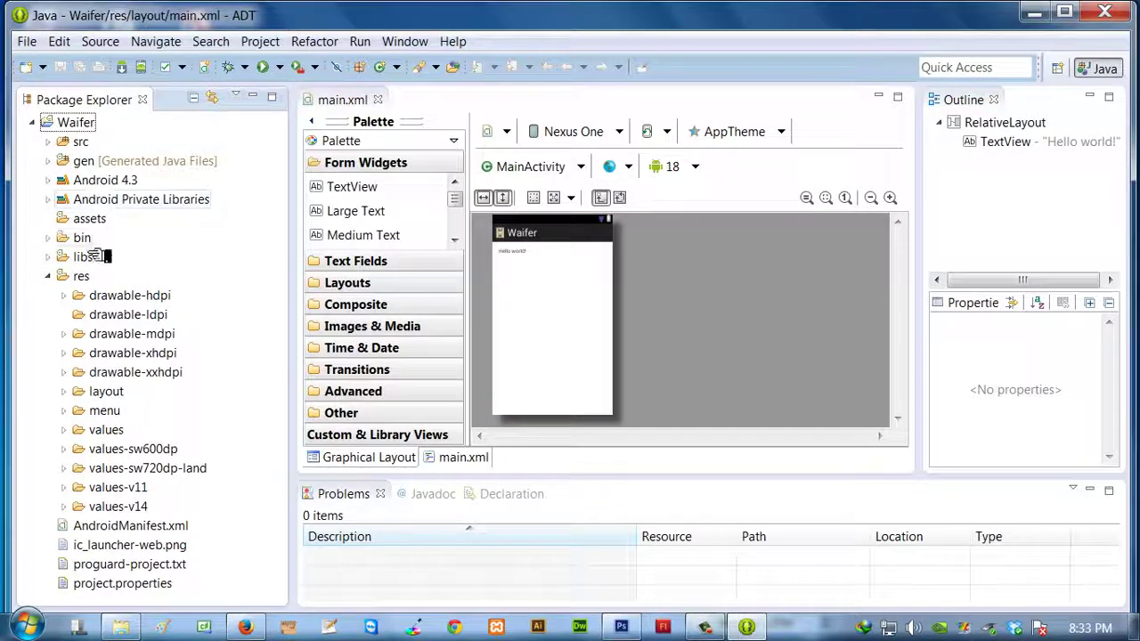
left_click(52, 143)
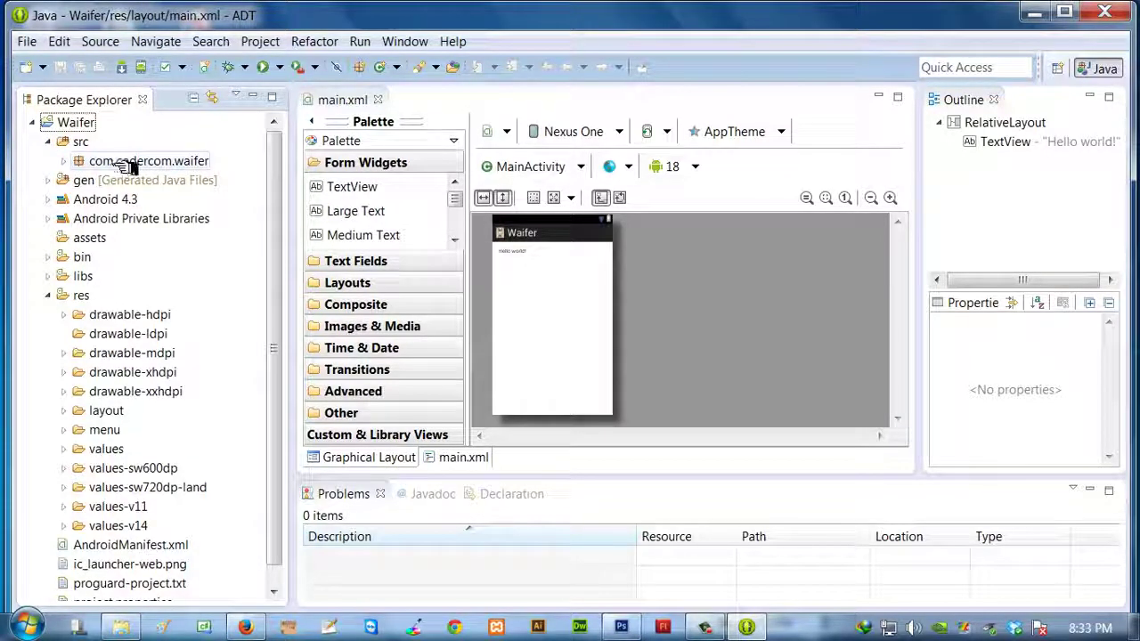
left_click(65, 161)
left_click(138, 181)
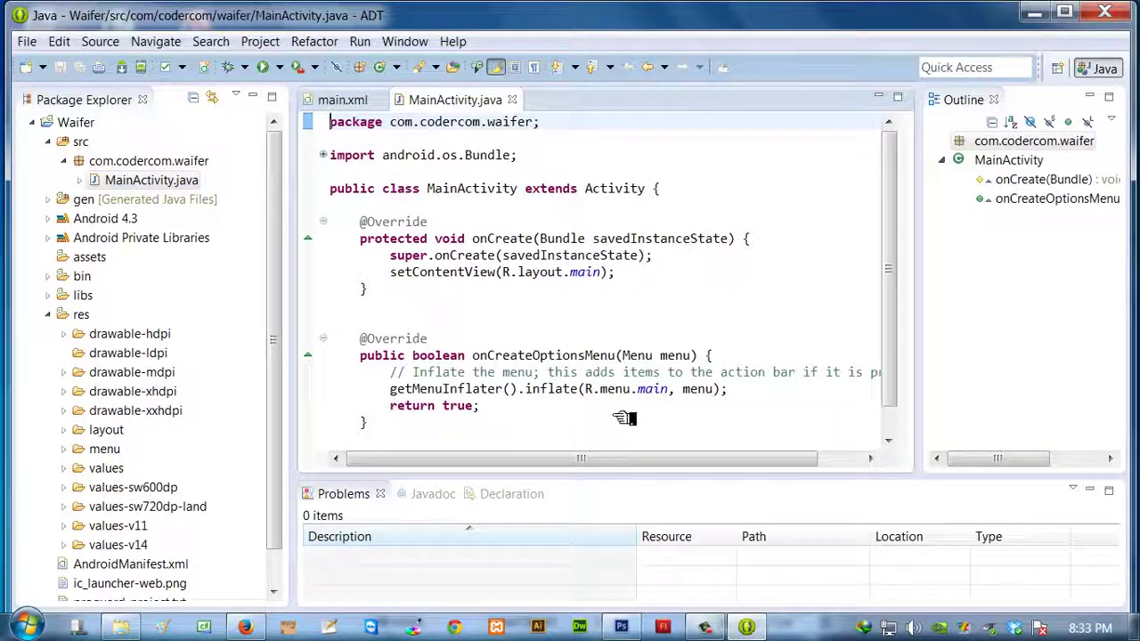
left_click_drag(624, 418, 305, 71)
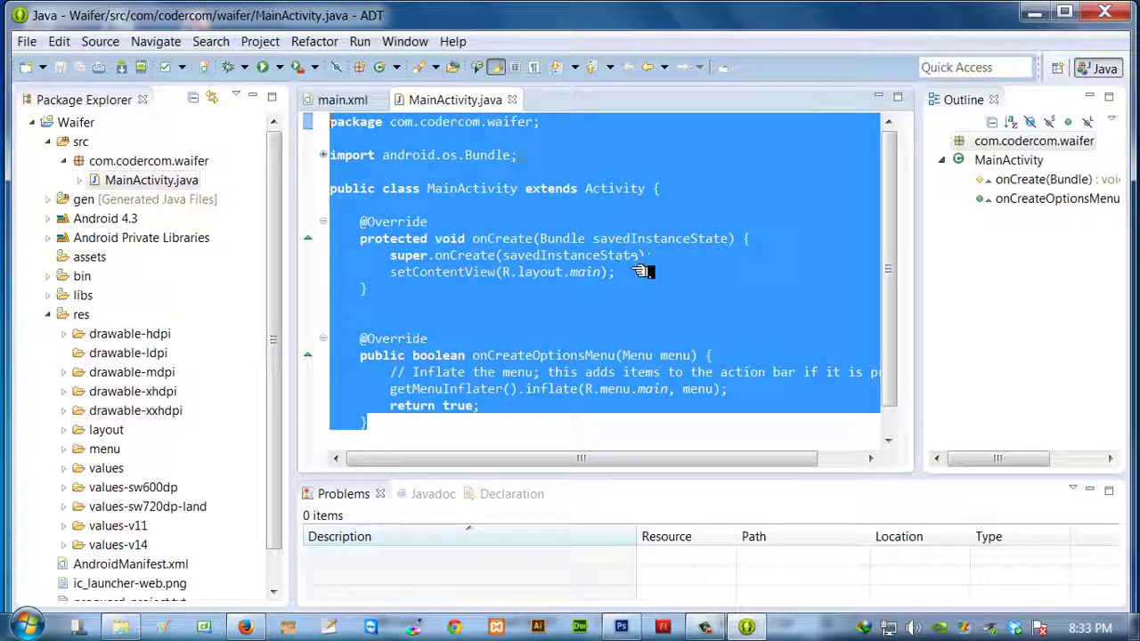
left_click(609, 309)
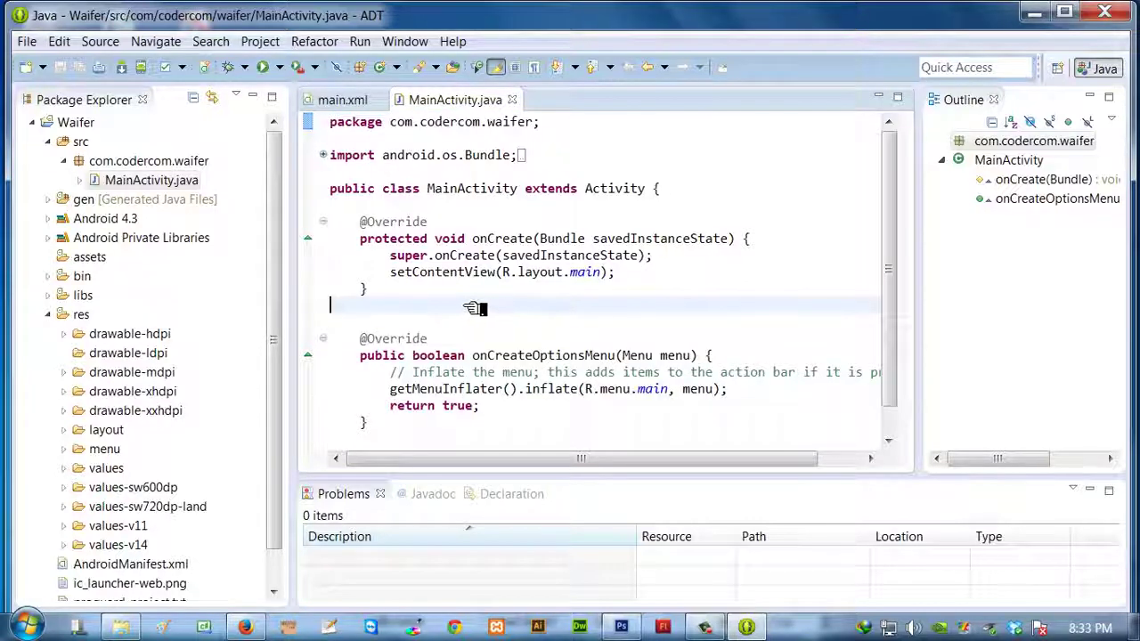
Look over the options for creating new files and the contents of com.codercom.waifer, and collapse the src folder
left_click(64, 161)
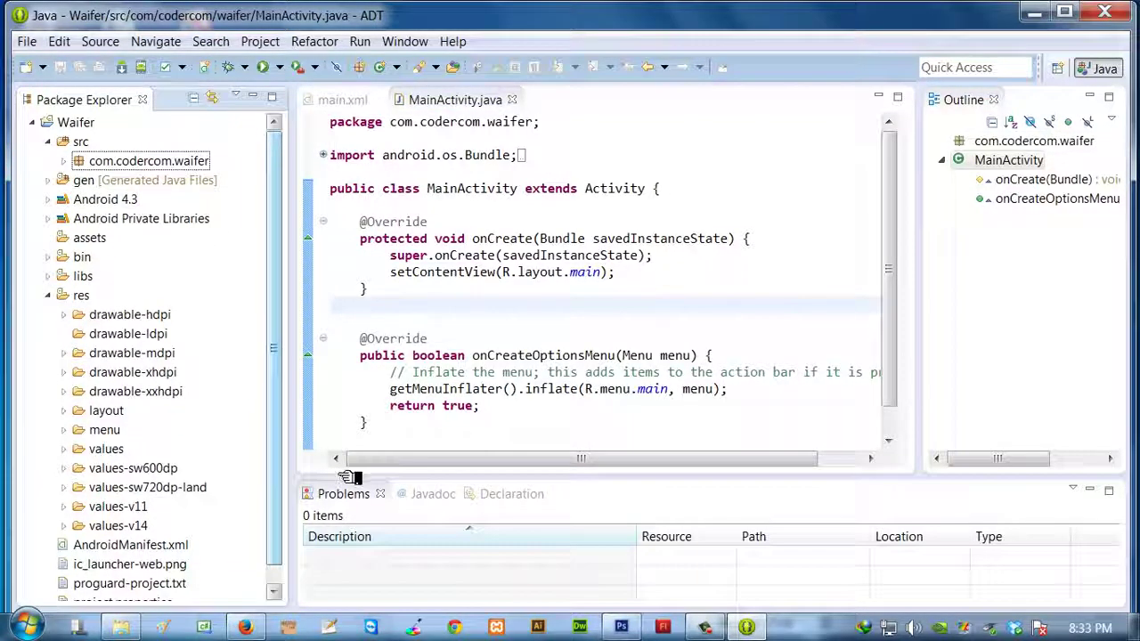
left_click(39, 42)
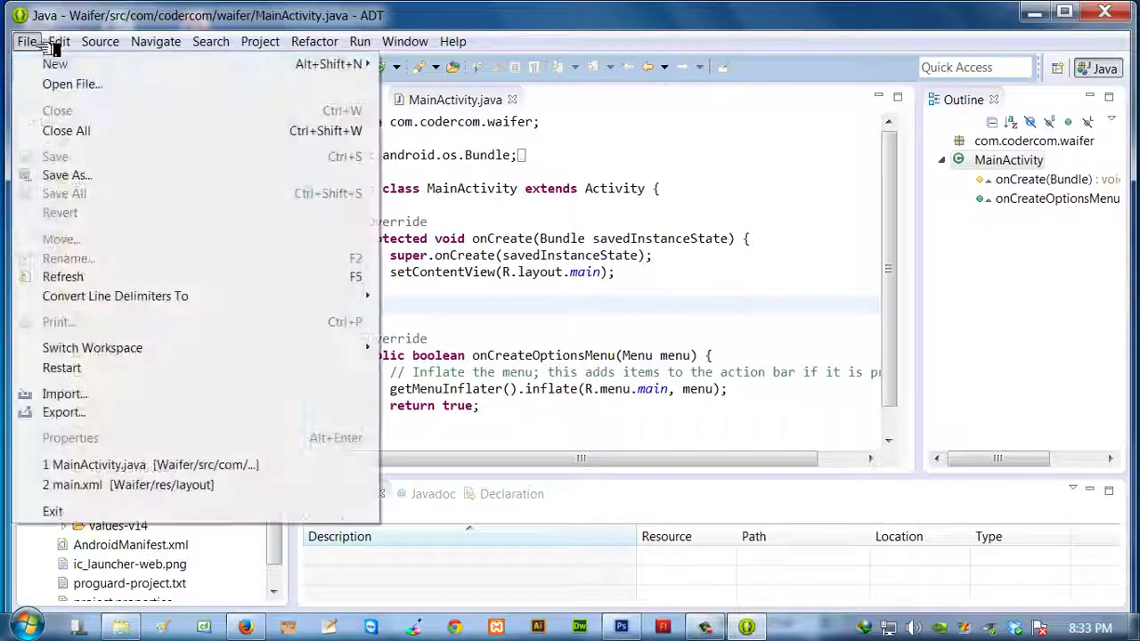
mouse_move(134, 64)
left_click(868, 176)
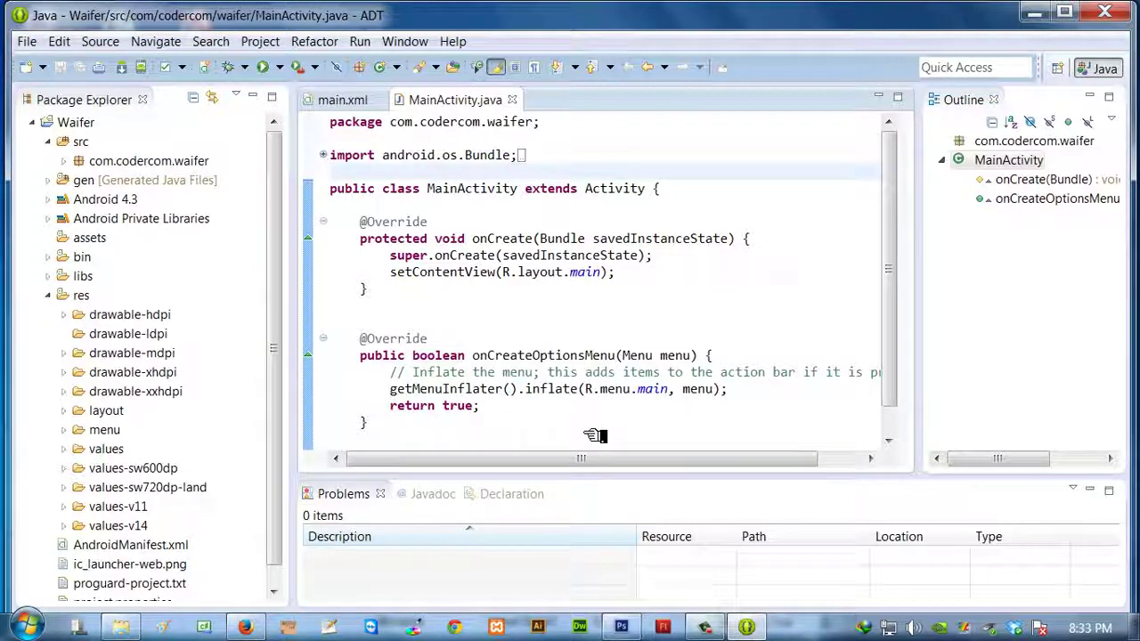
double_click(80, 163)
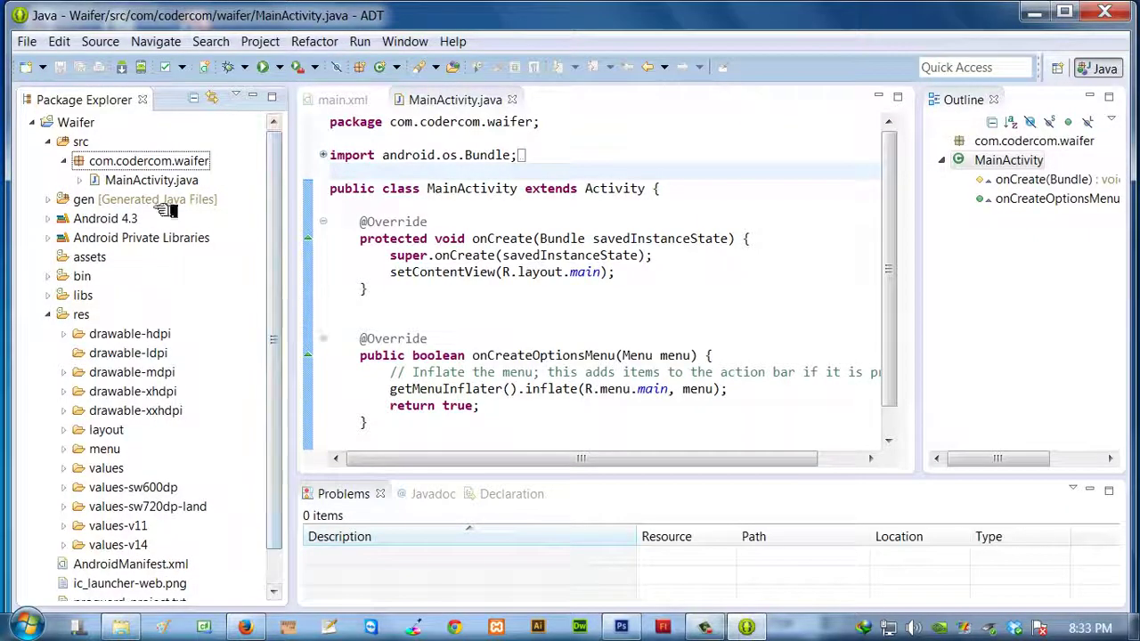
left_click(49, 141)
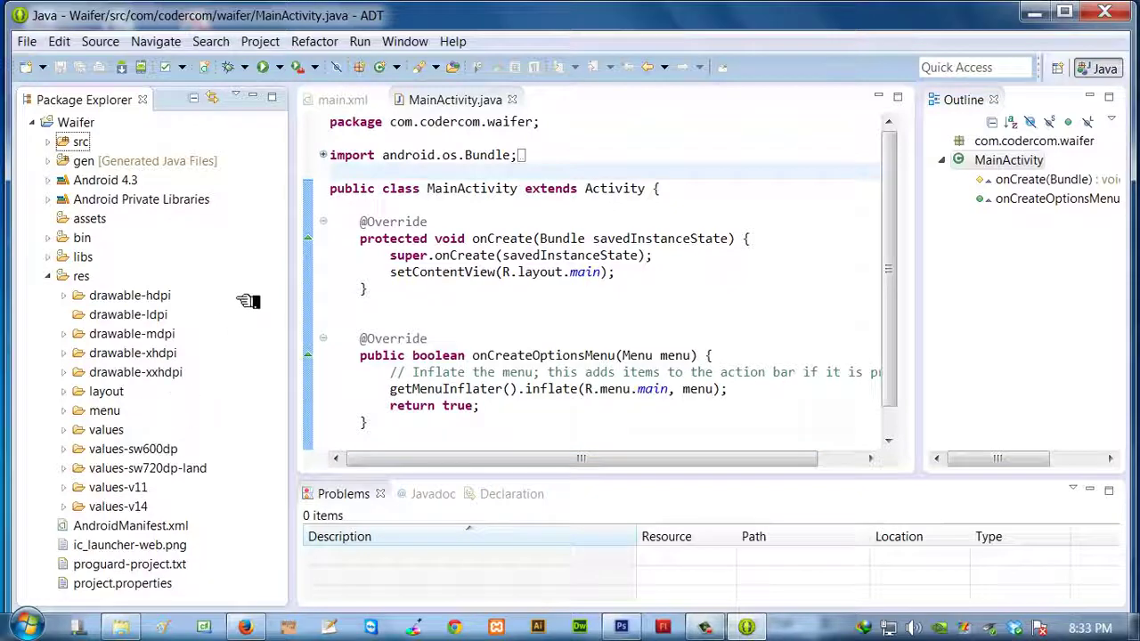
Close the main.xml and MainActivity.java editors, leaving the Waifer project tree expanded
left_click(343, 100)
left_click(378, 99)
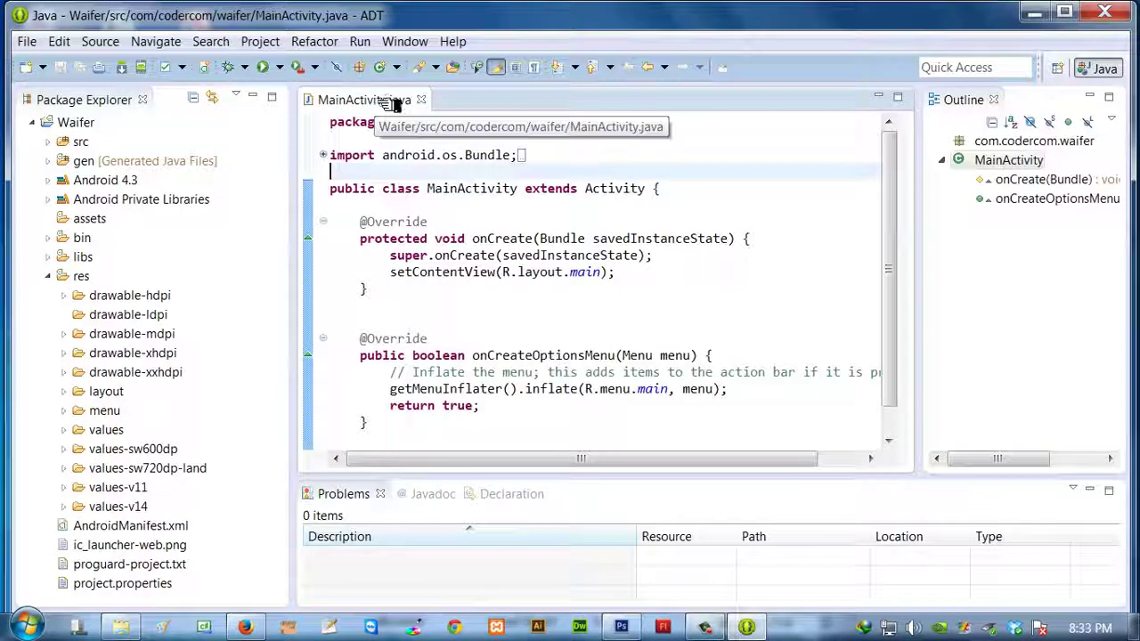
left_click(421, 99)
left_click(33, 123)
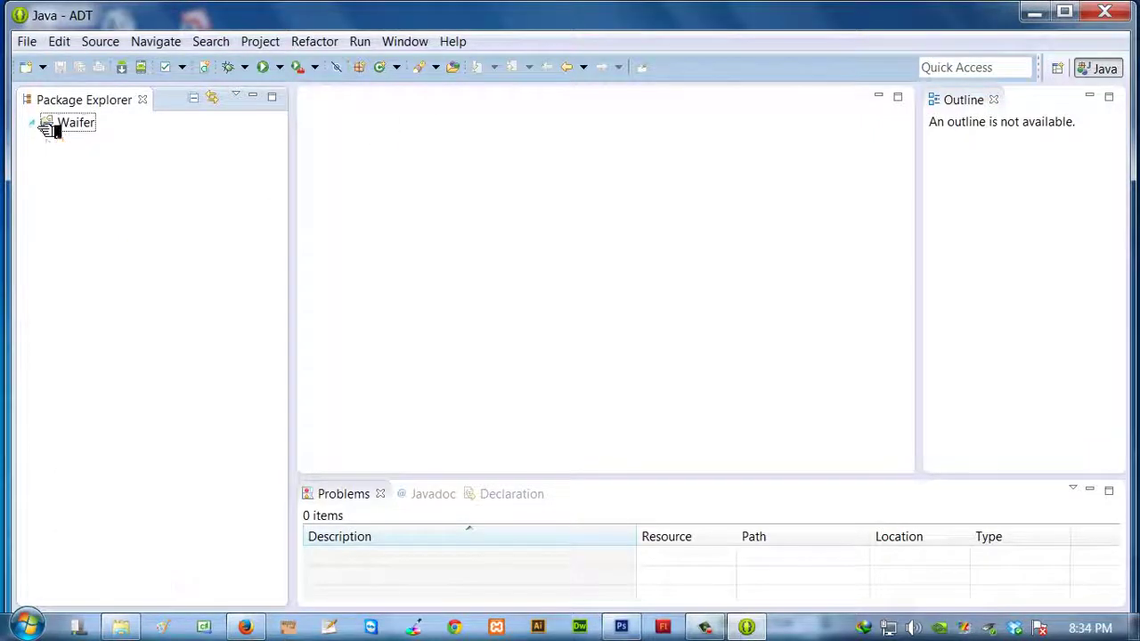
left_click(34, 123)
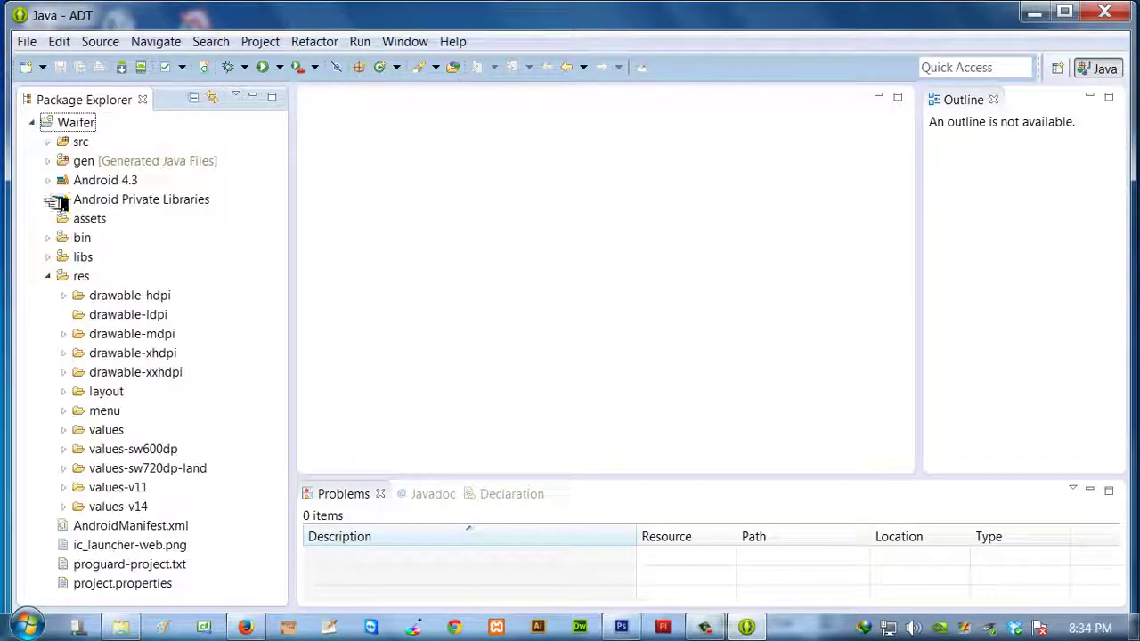
Open main.xml from the res/layout folder and enlarge its graphical preview to inspect the Waifer title bar and icon
left_click(49, 276)
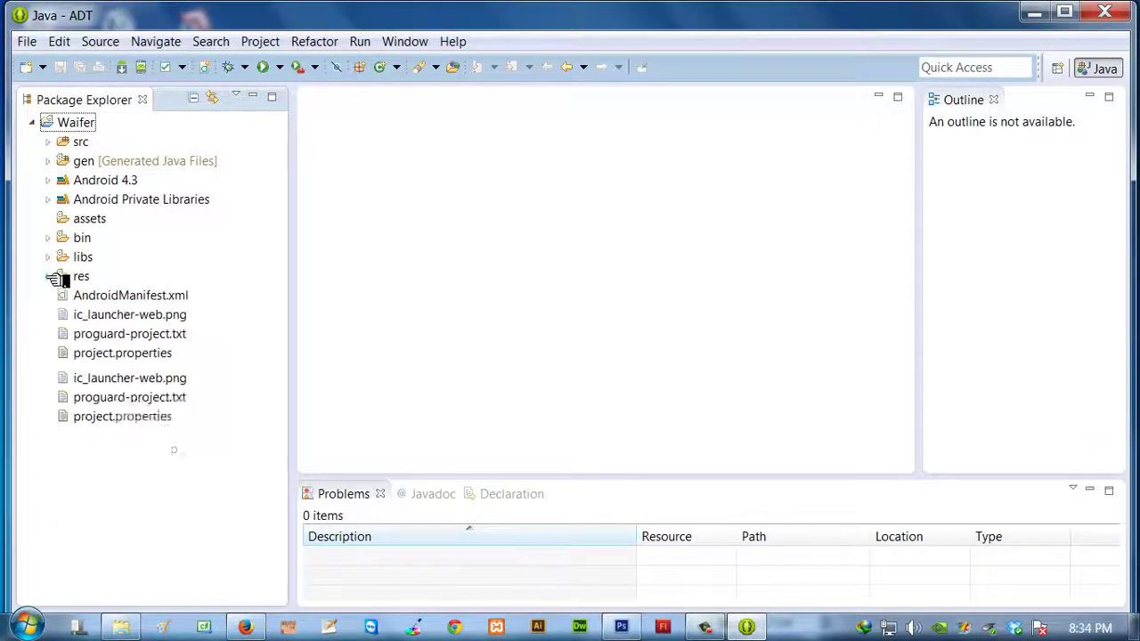
left_click(49, 276)
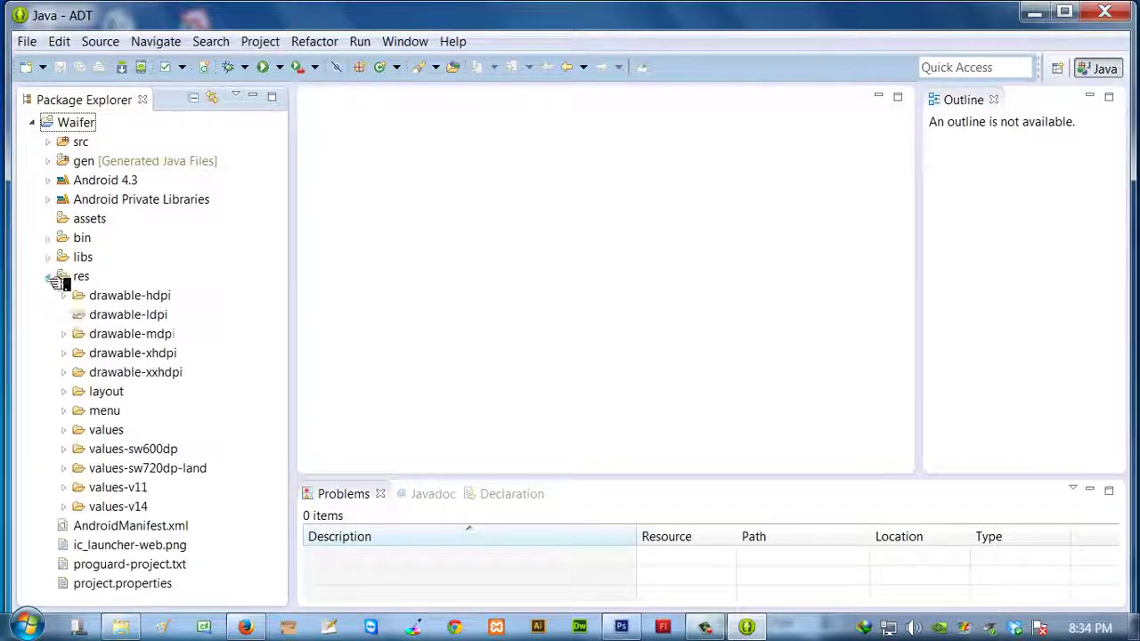
double_click(84, 396)
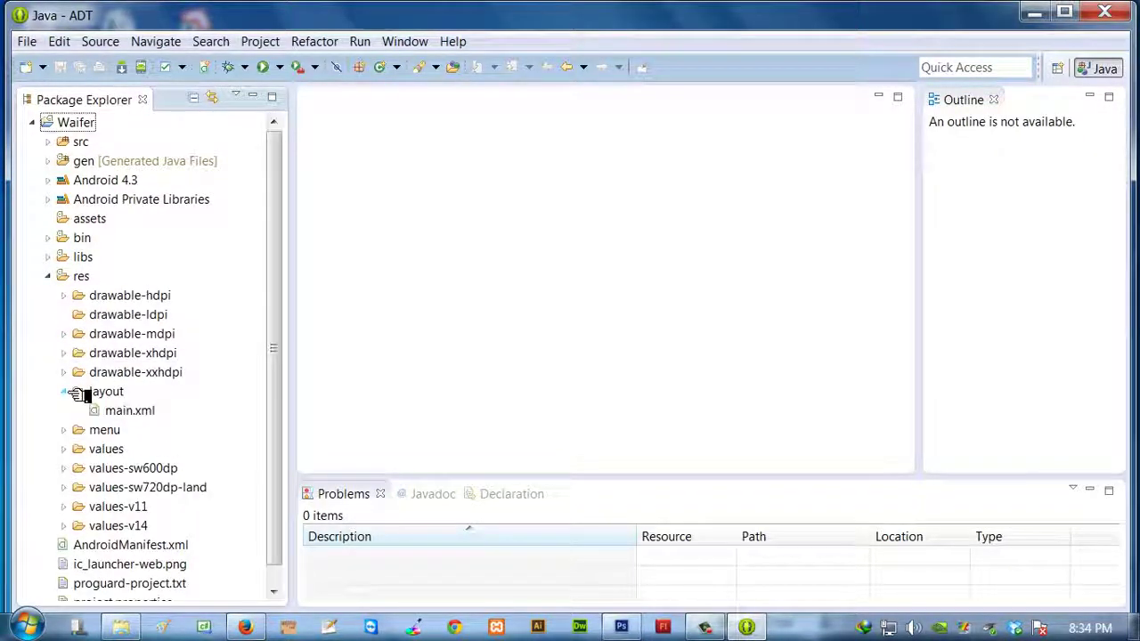
double_click(150, 411)
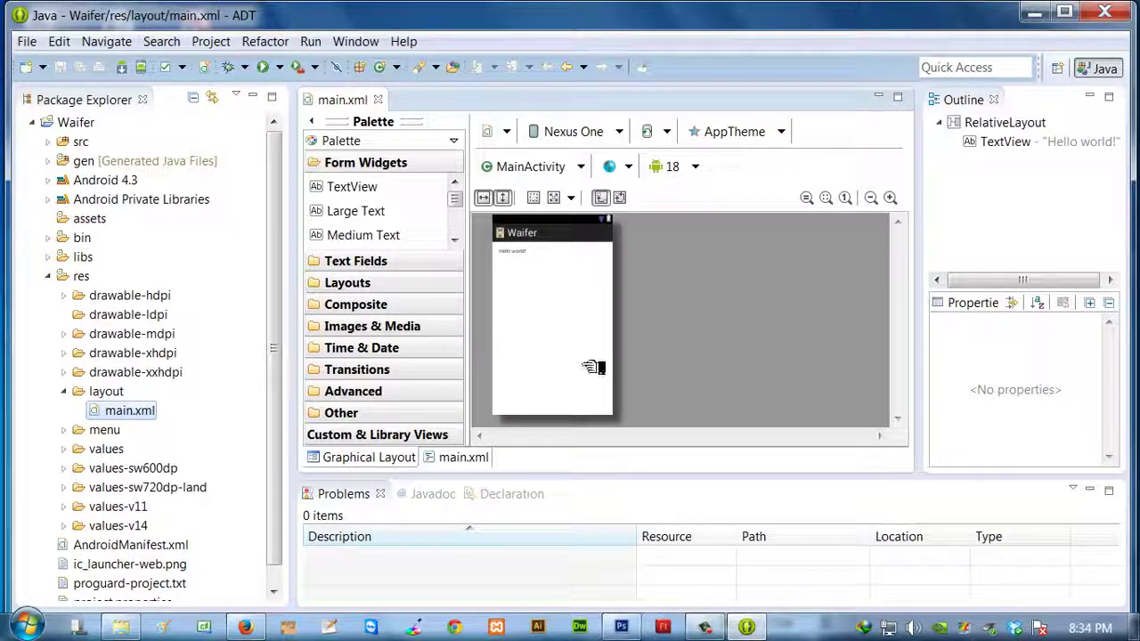
left_click(890, 198)
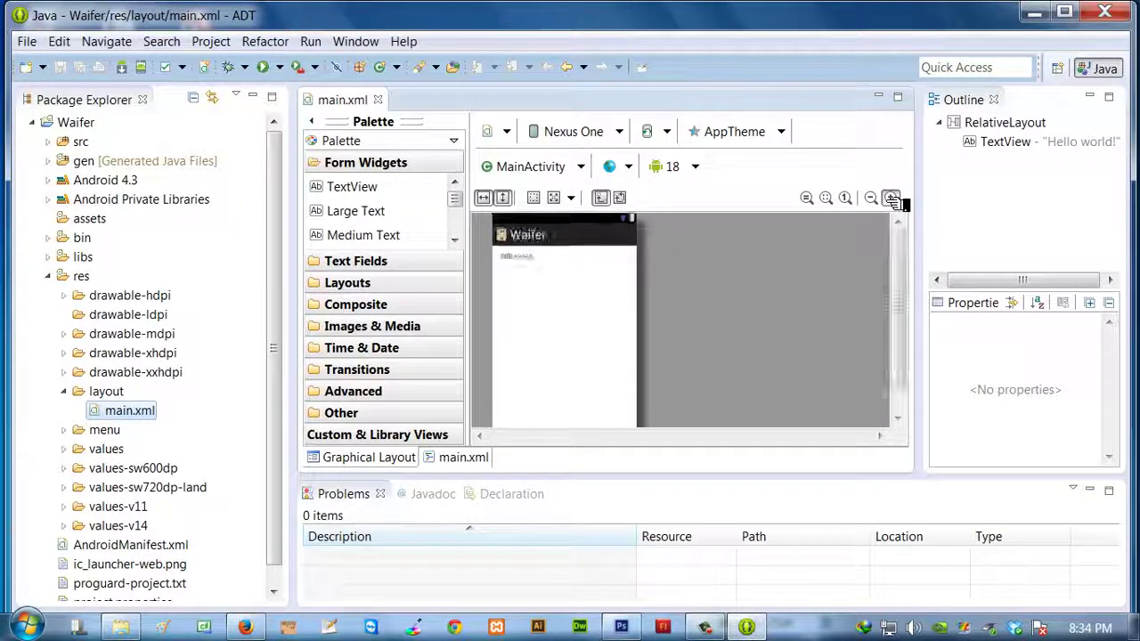
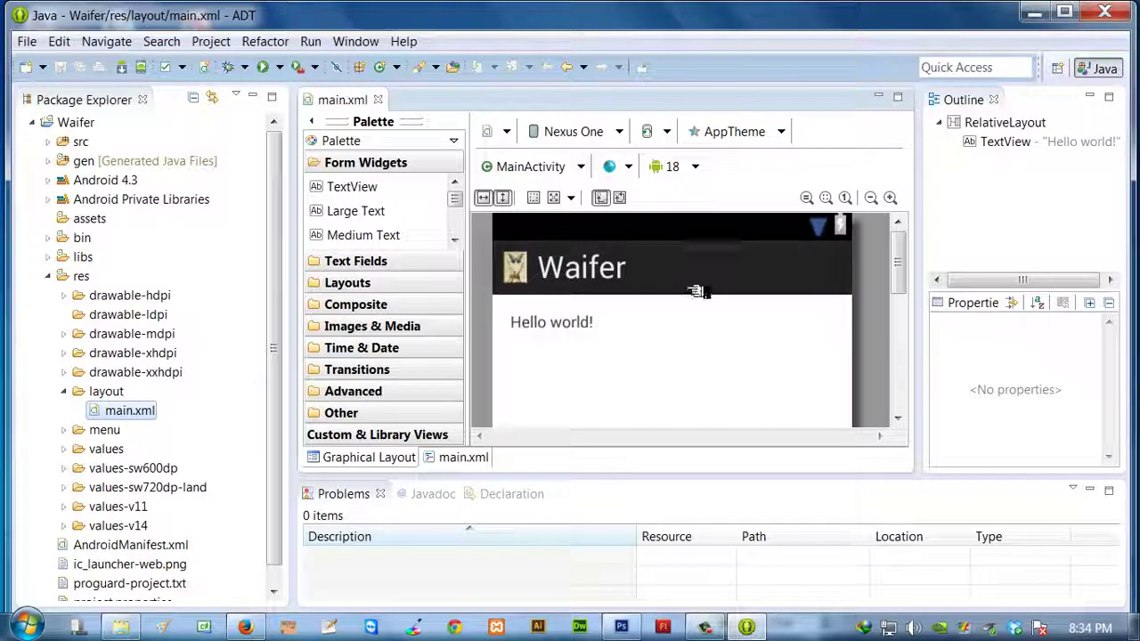
left_click(526, 272)
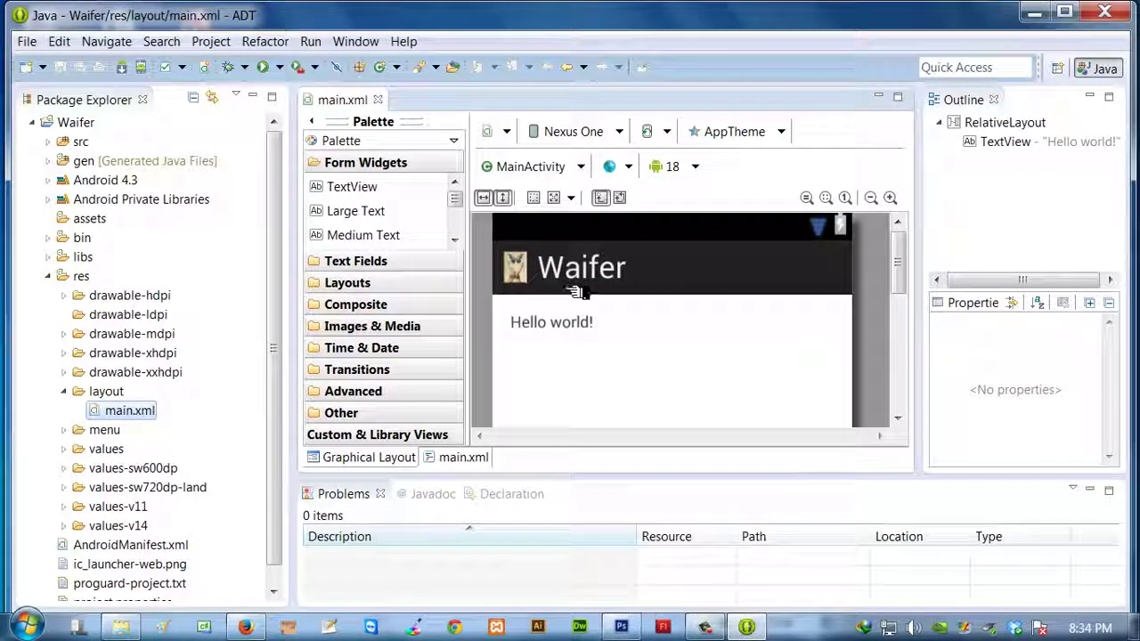
Switch the rendering target of the main.xml layout preview to API 8: Android 2.2
left_click(696, 167)
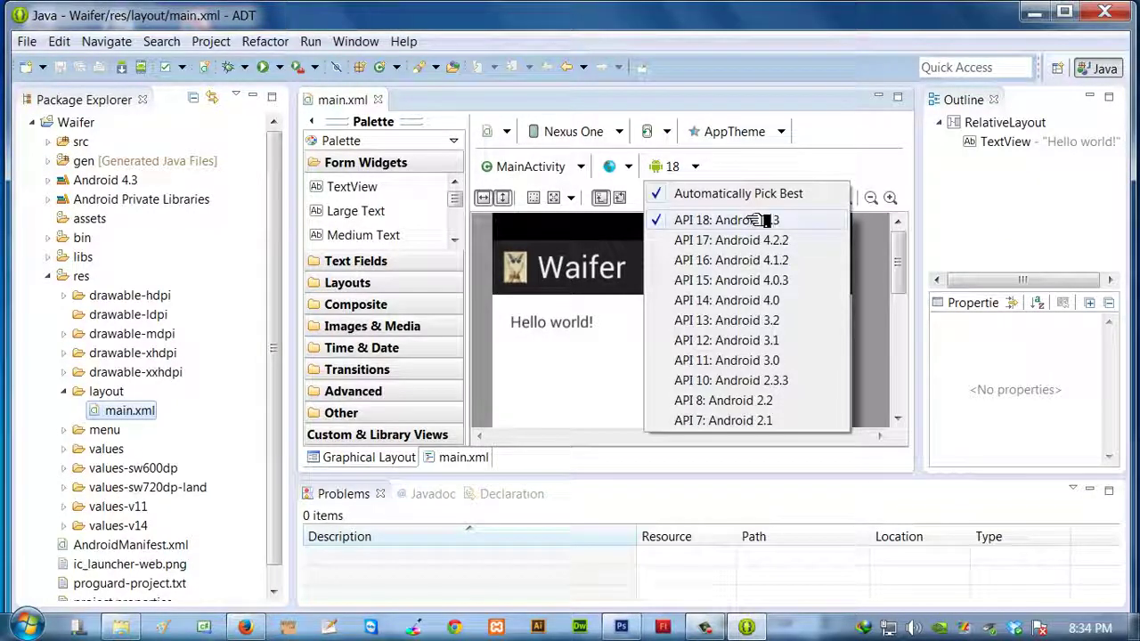
left_click(725, 401)
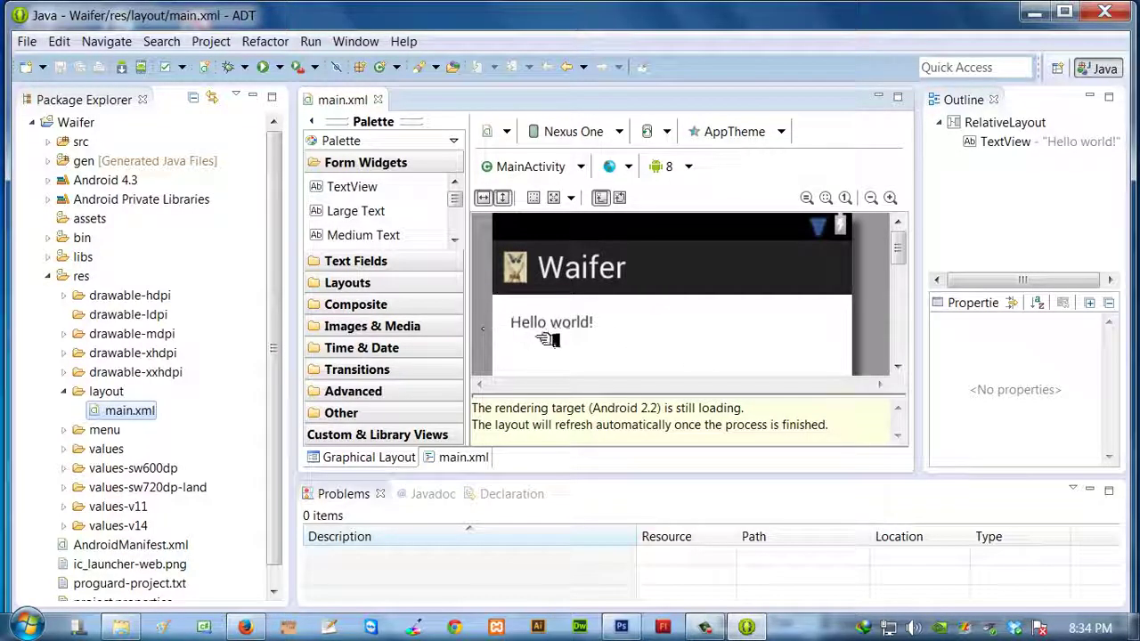
left_click(659, 354)
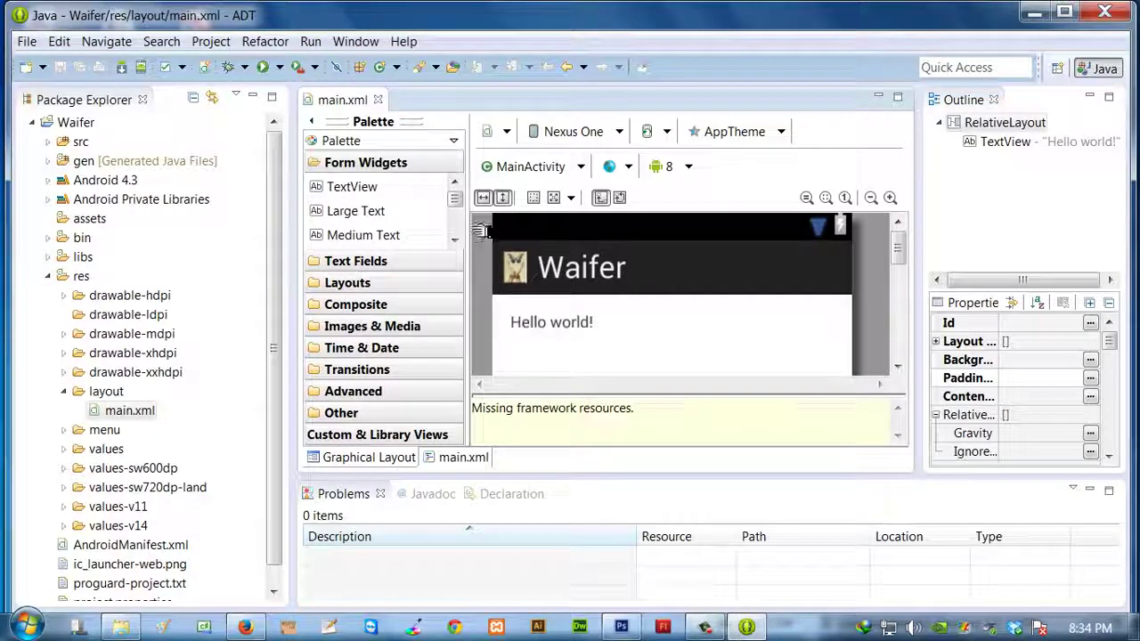
Add a Large Text widget to the layout below the "Hello world!" text
scroll(469, 201, "down", 2)
scroll(469, 202, "up", 1)
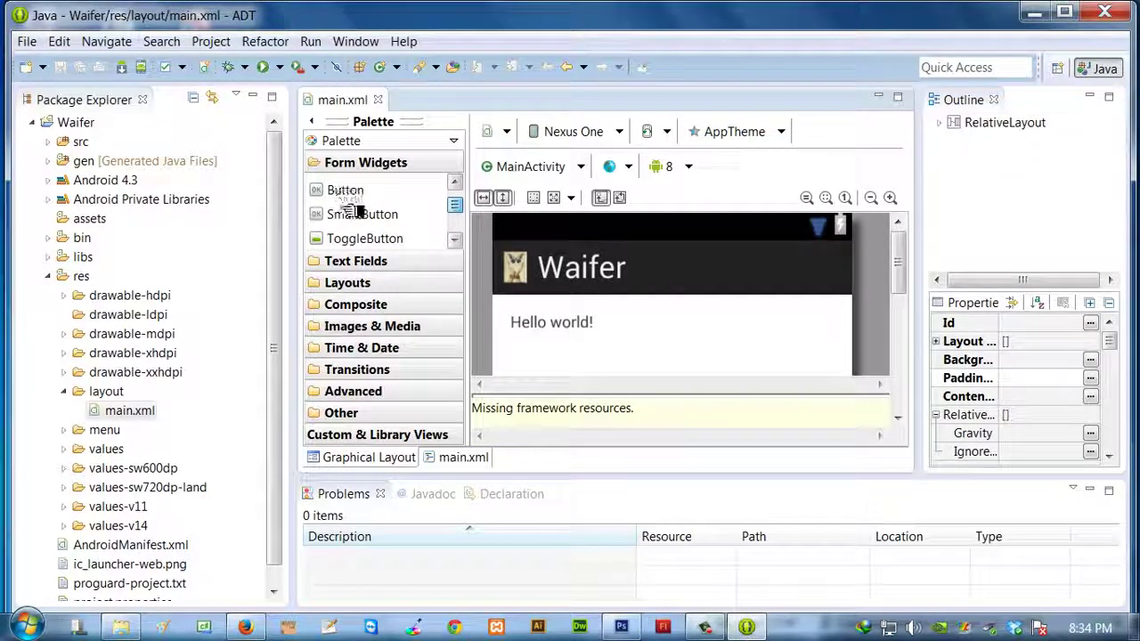
left_click_drag(352, 194, 602, 356)
Assign the Large Text widget a new string "Waifer Project" with resource ID WaiferProject, and move it directly beneath "Hello world!", aligned to its left edge
right_click(631, 356)
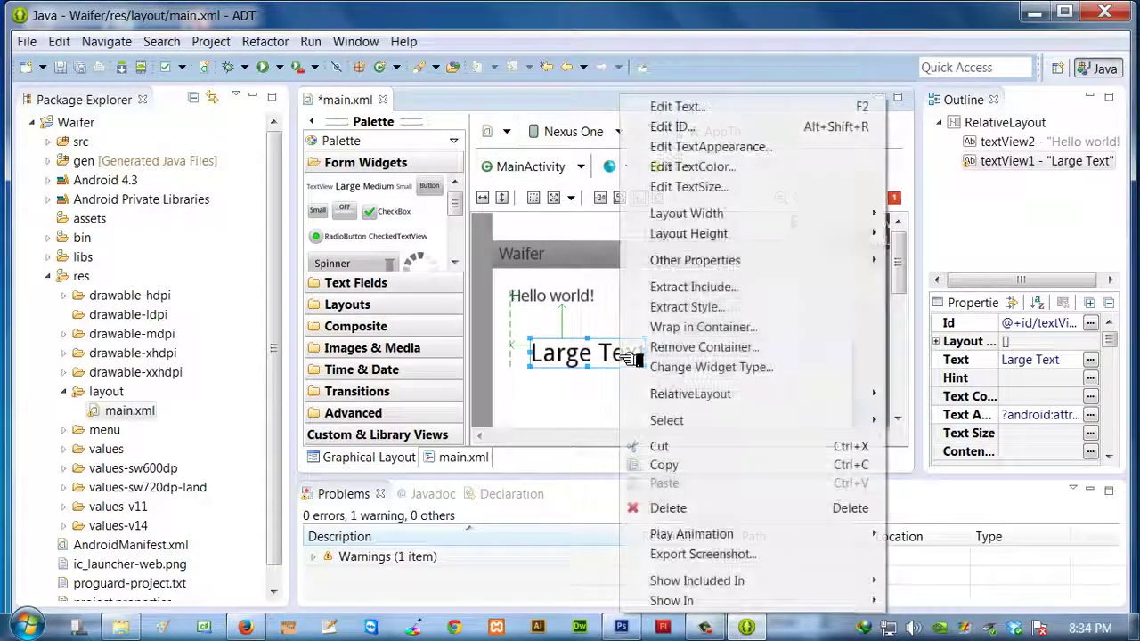
left_click(679, 107)
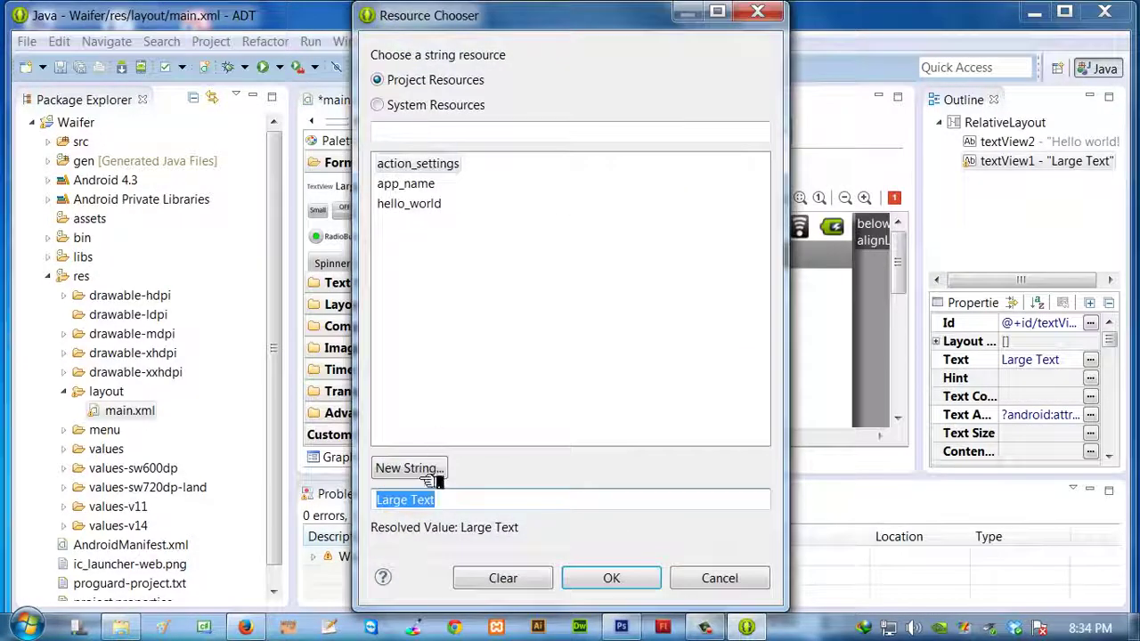
left_click(435, 472)
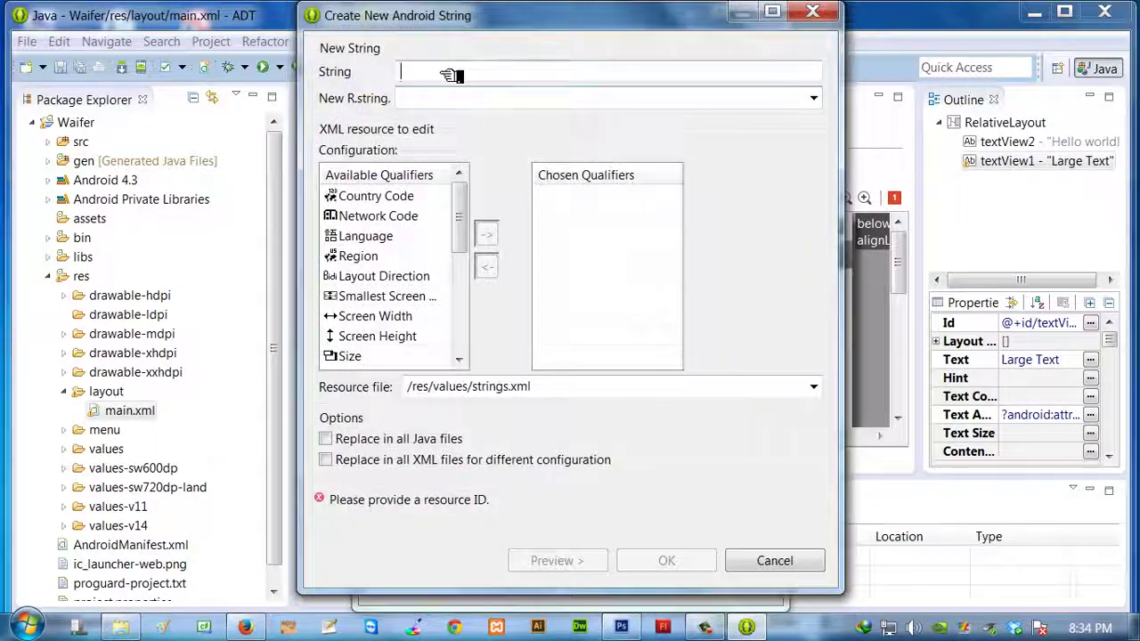
type("Waifer Project")
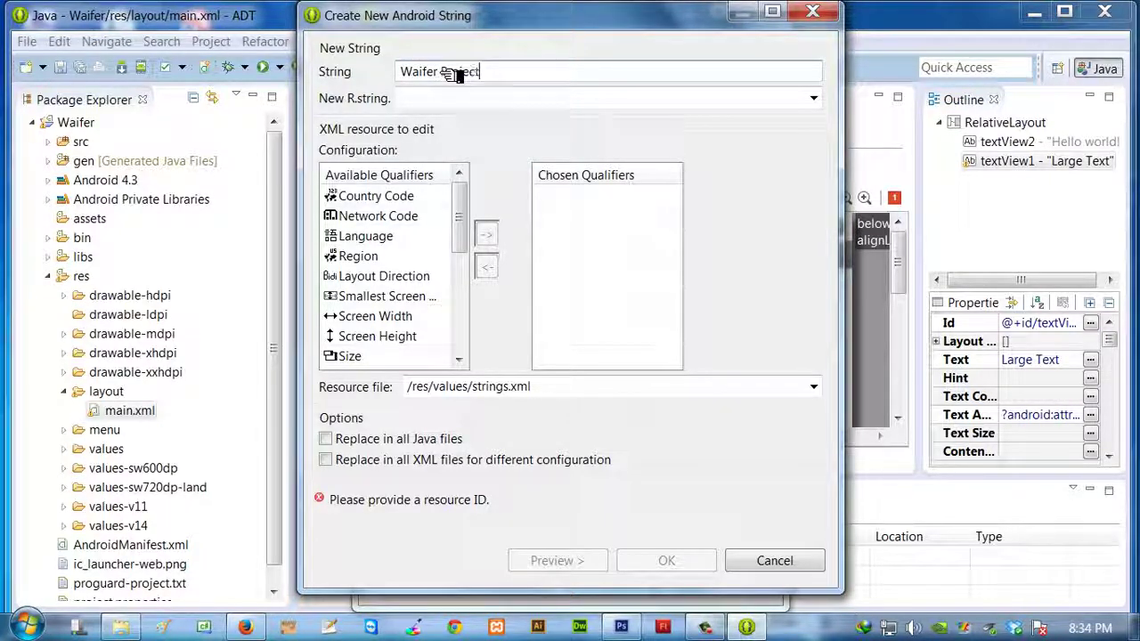
left_click(525, 97)
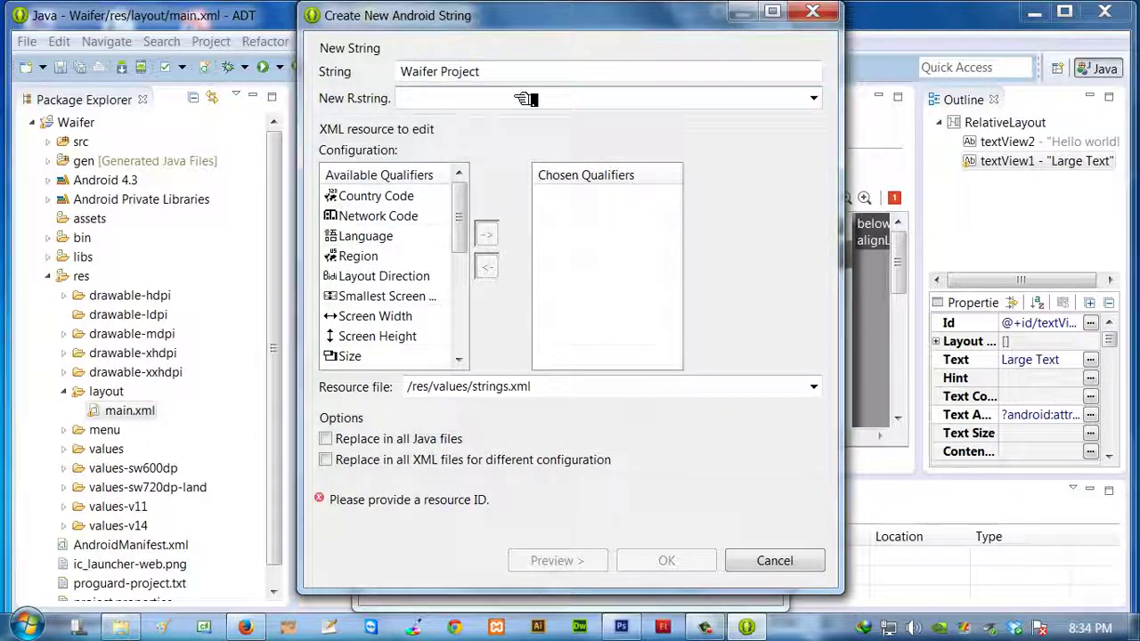
type("Waifer")
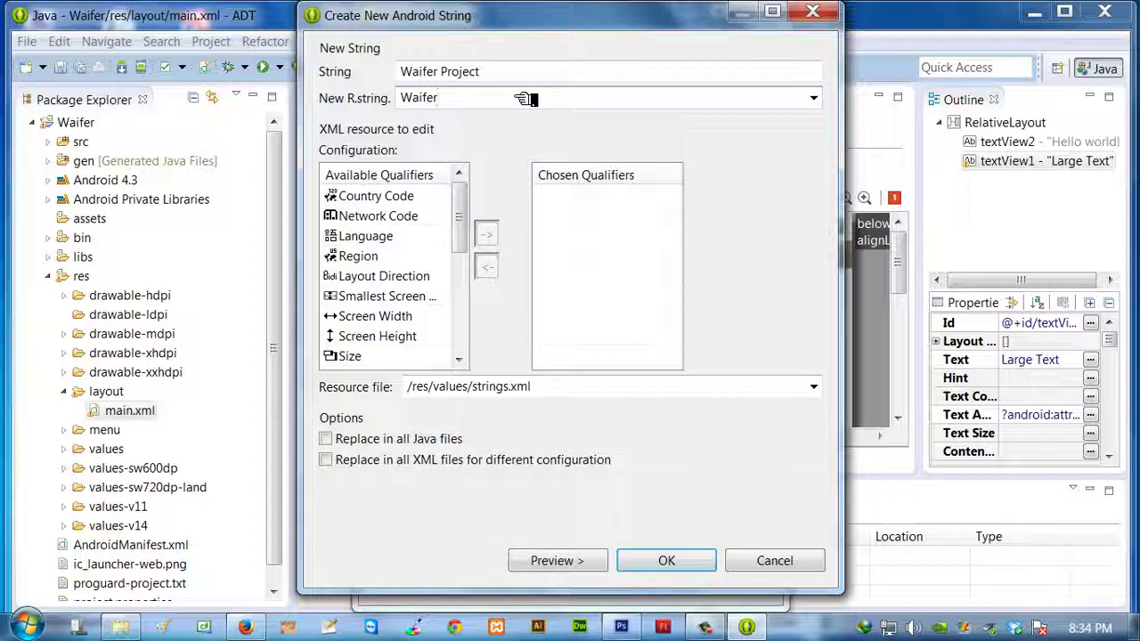
type("_")
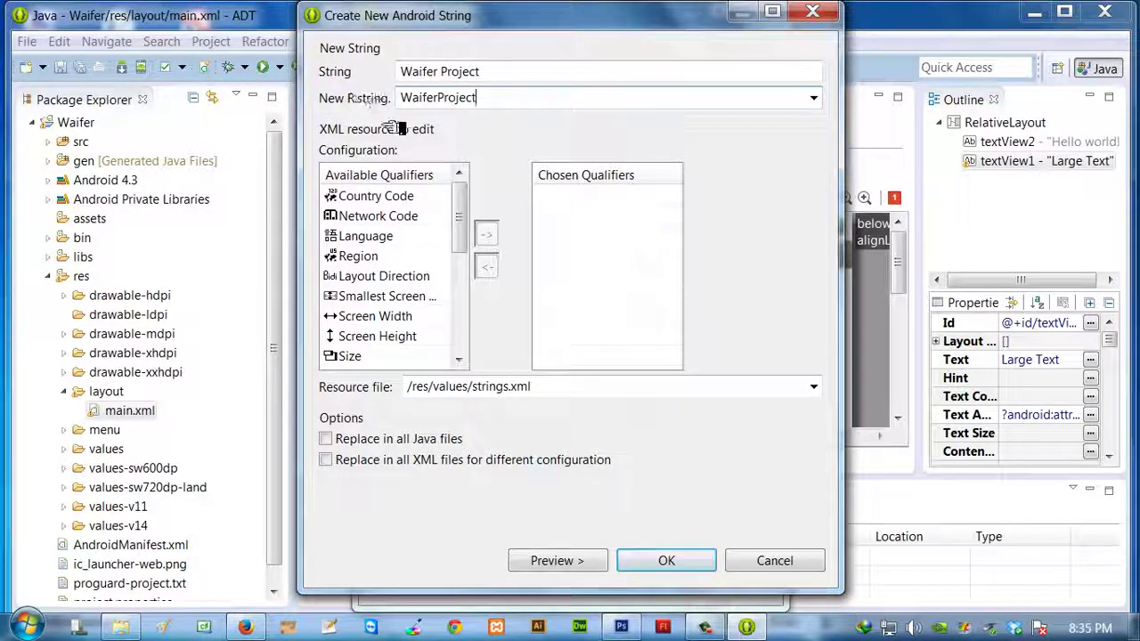
left_click(656, 559)
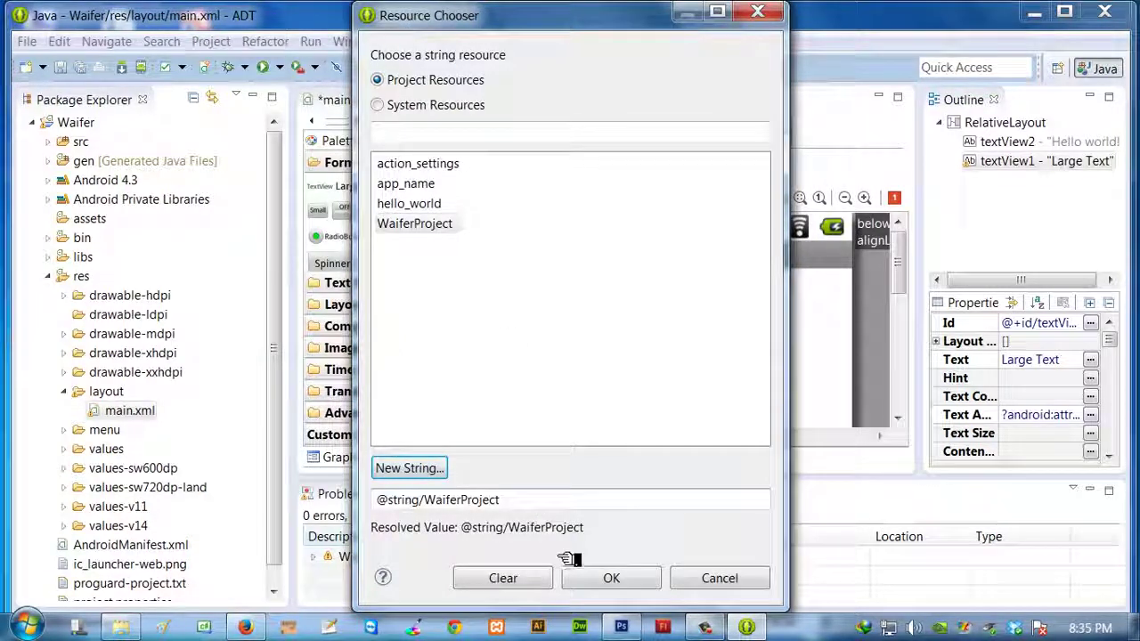
left_click(627, 579)
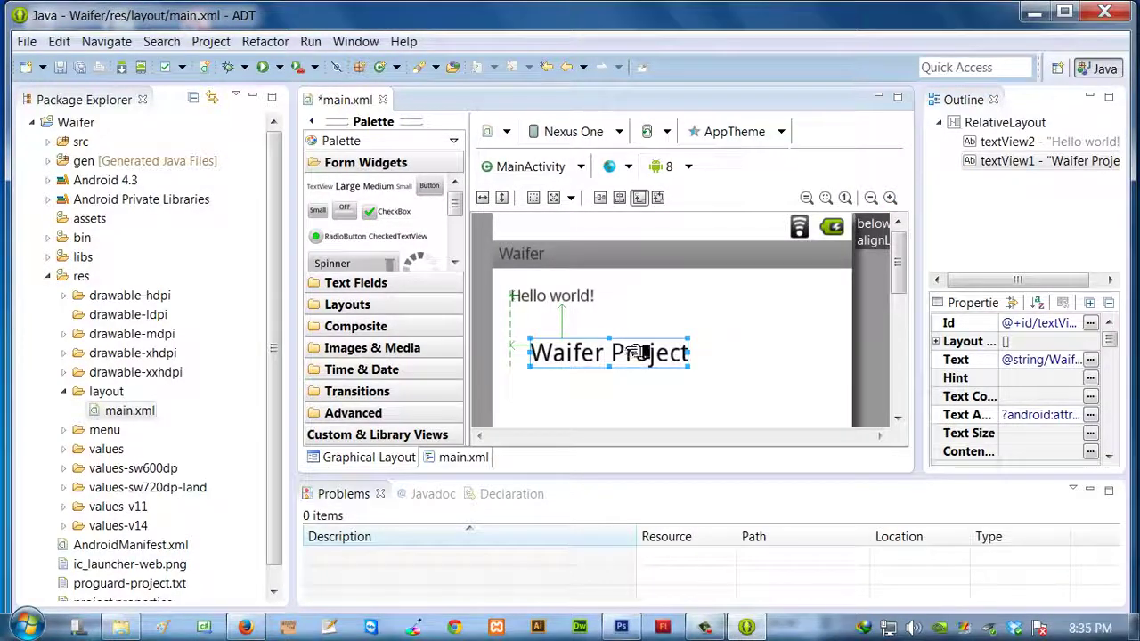
left_click_drag(638, 352, 613, 328)
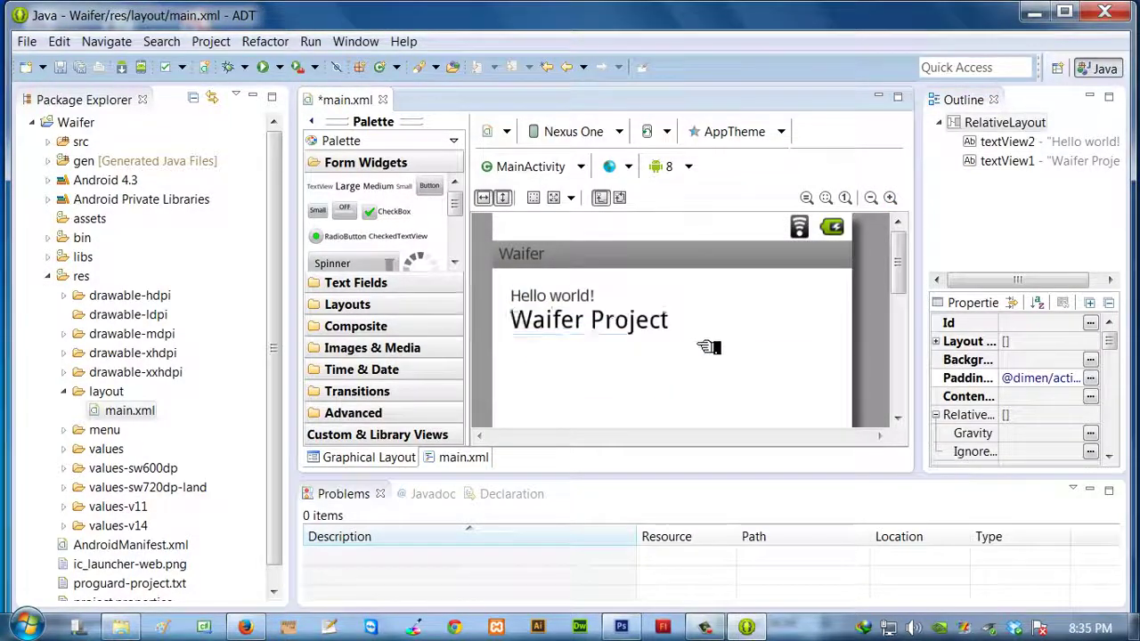
left_click(742, 355)
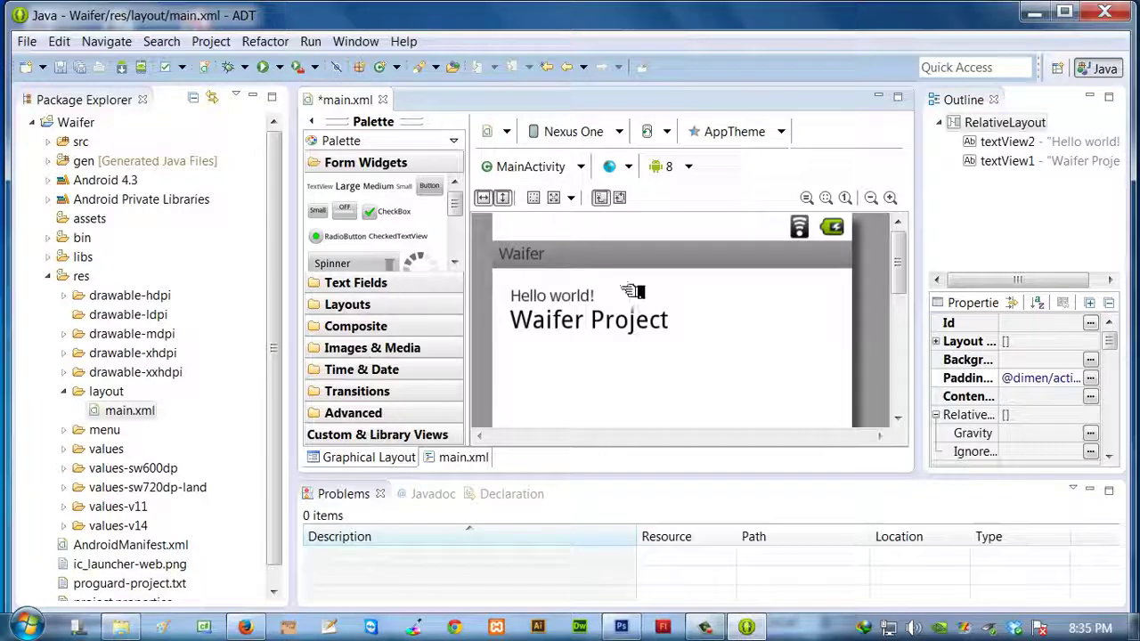
Examine the text string references of both TextView elements in the XML source of main.xml
left_click(473, 458)
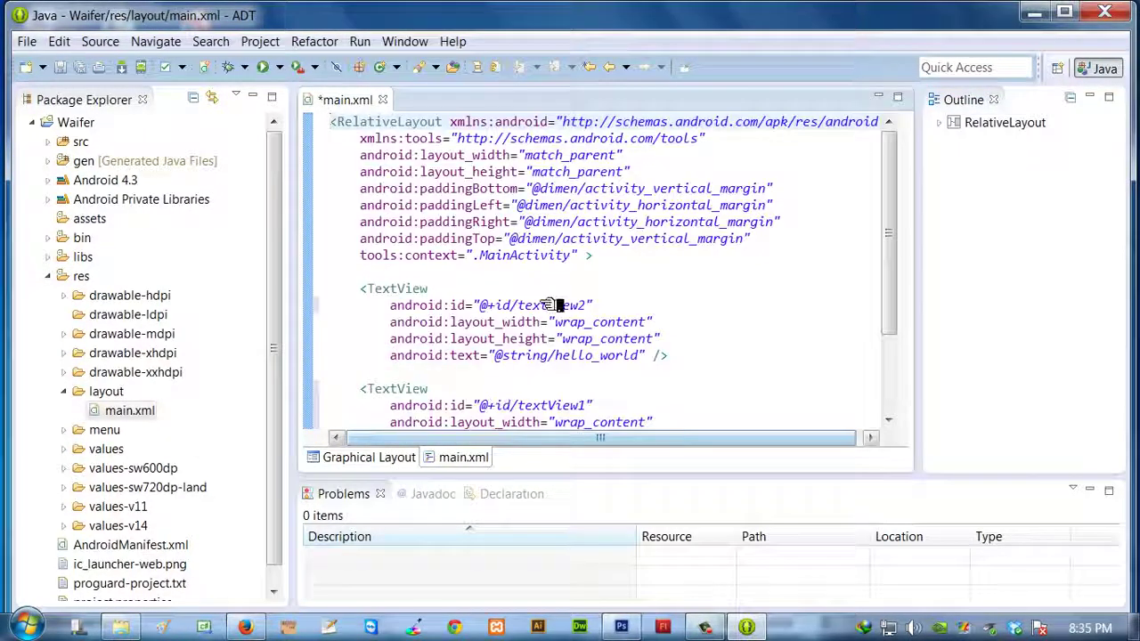
scroll(481, 322, "down", 2)
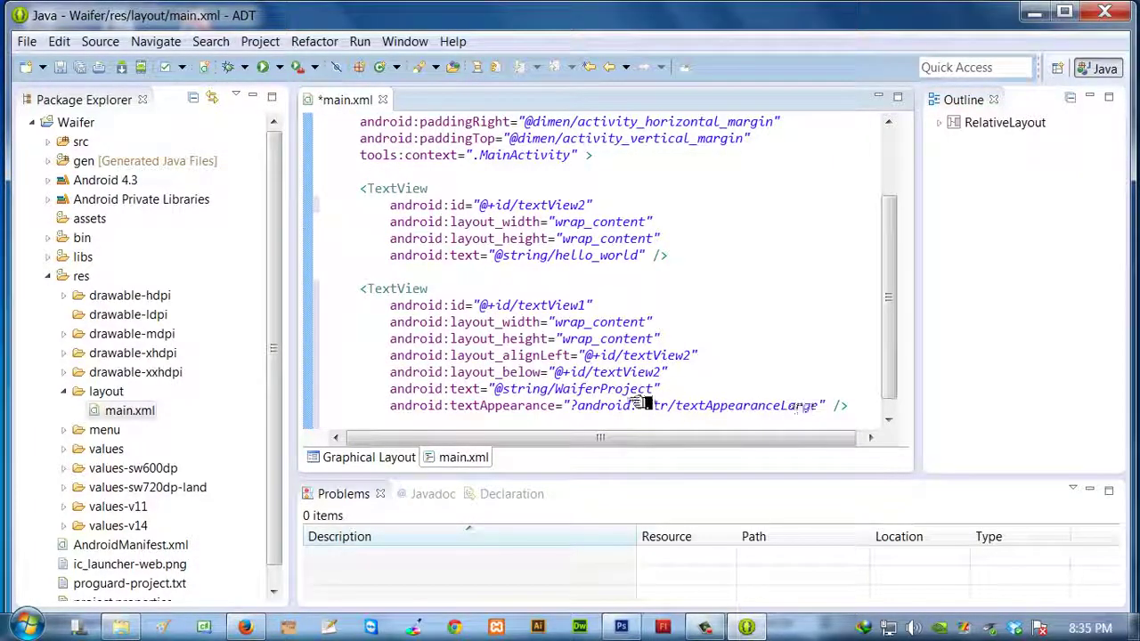
left_click_drag(654, 391, 556, 391)
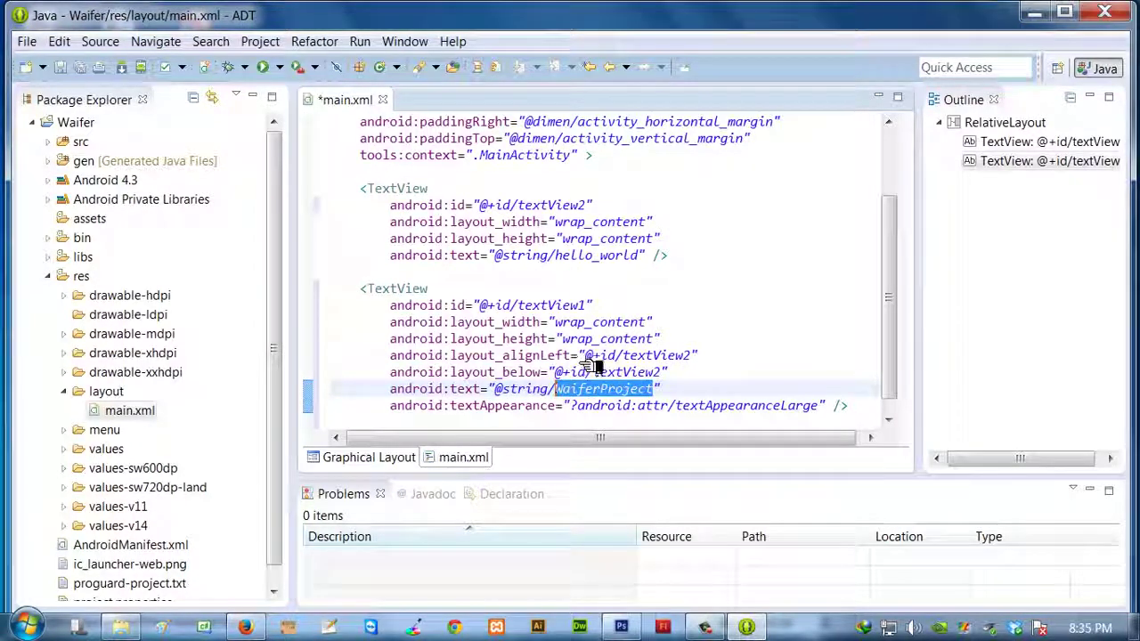
scroll(675, 328, "up", 2)
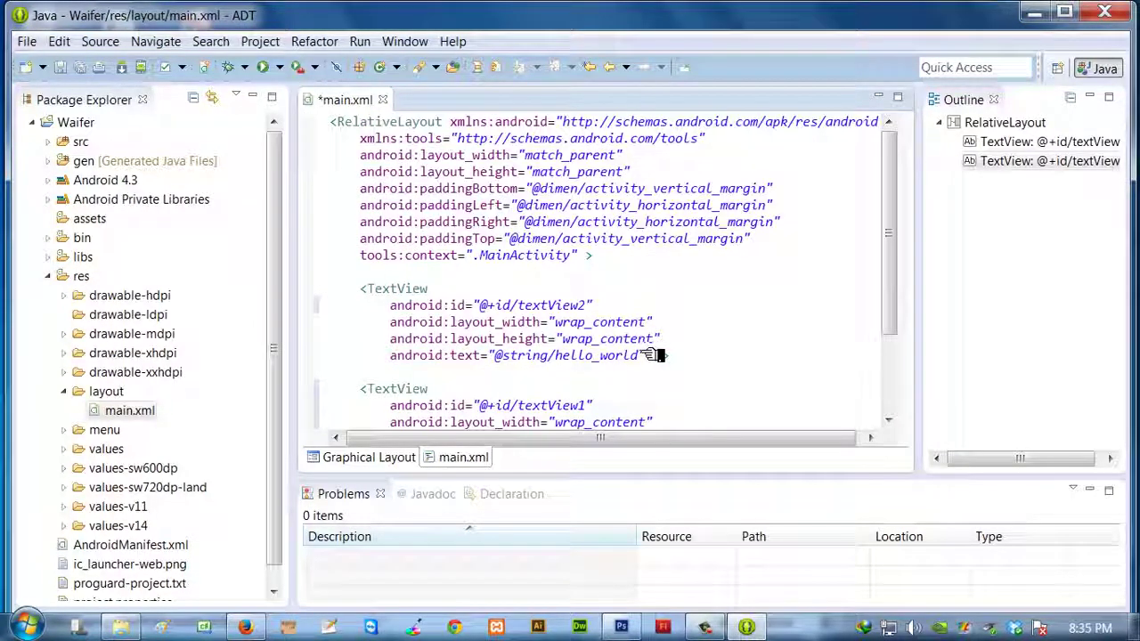
left_click_drag(641, 355, 533, 355)
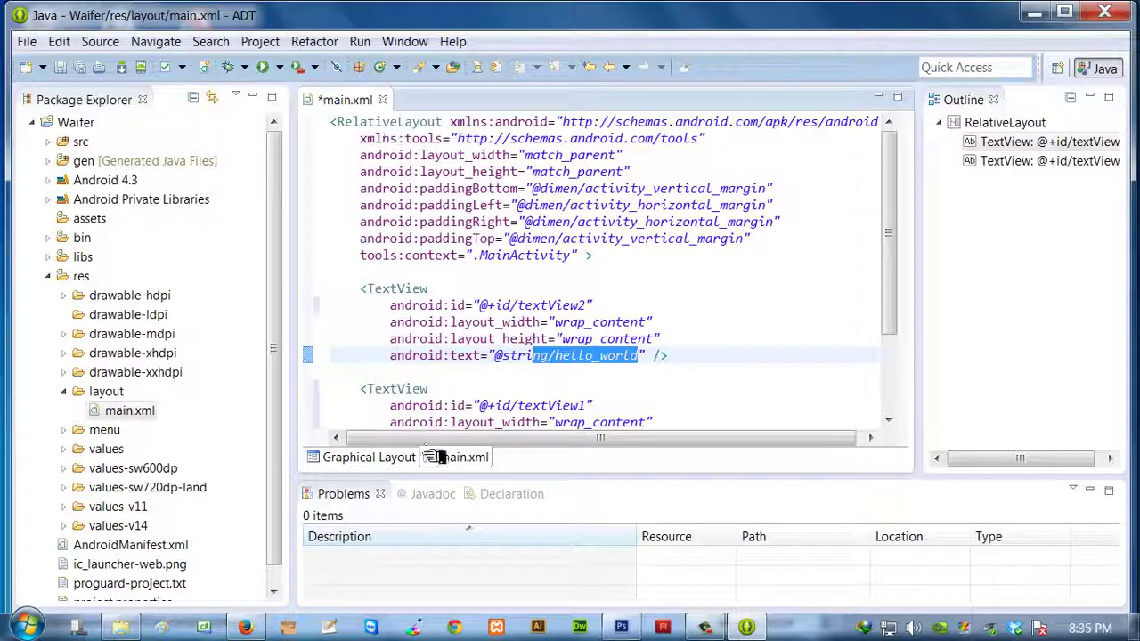
Delete the "Hello world!" text from the graphical layout
left_click(397, 457)
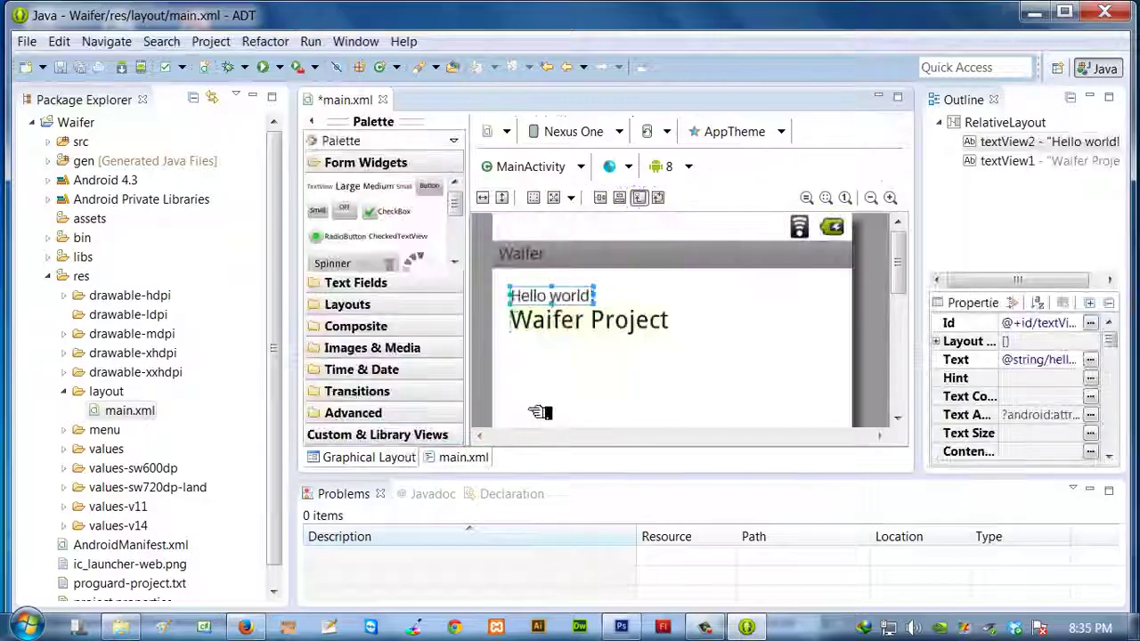
right_click(553, 296)
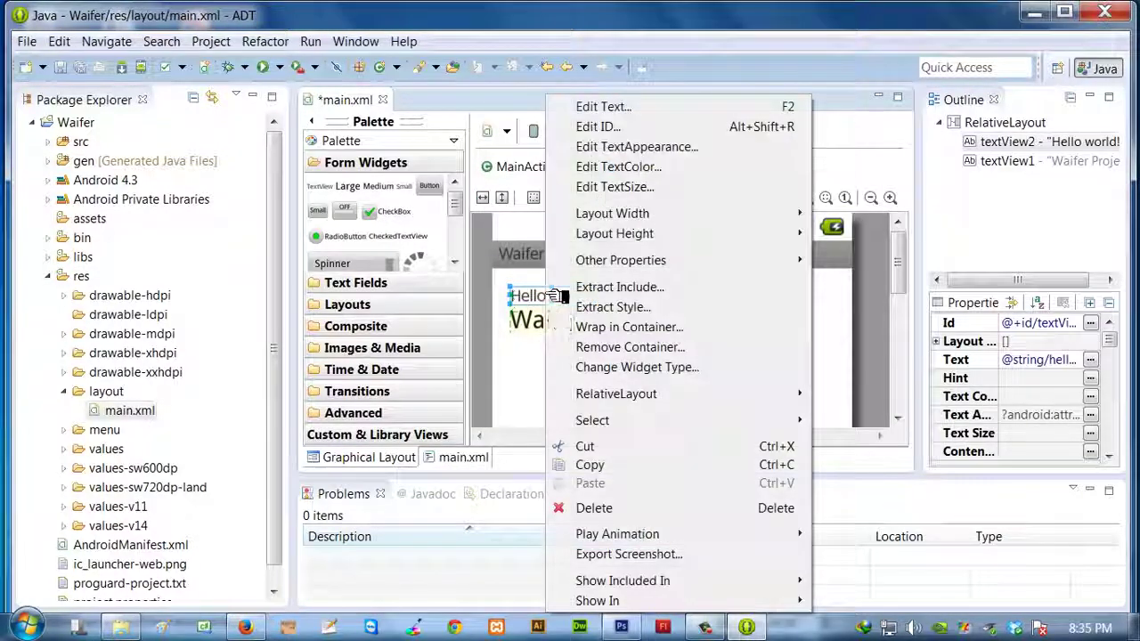
left_click(595, 509)
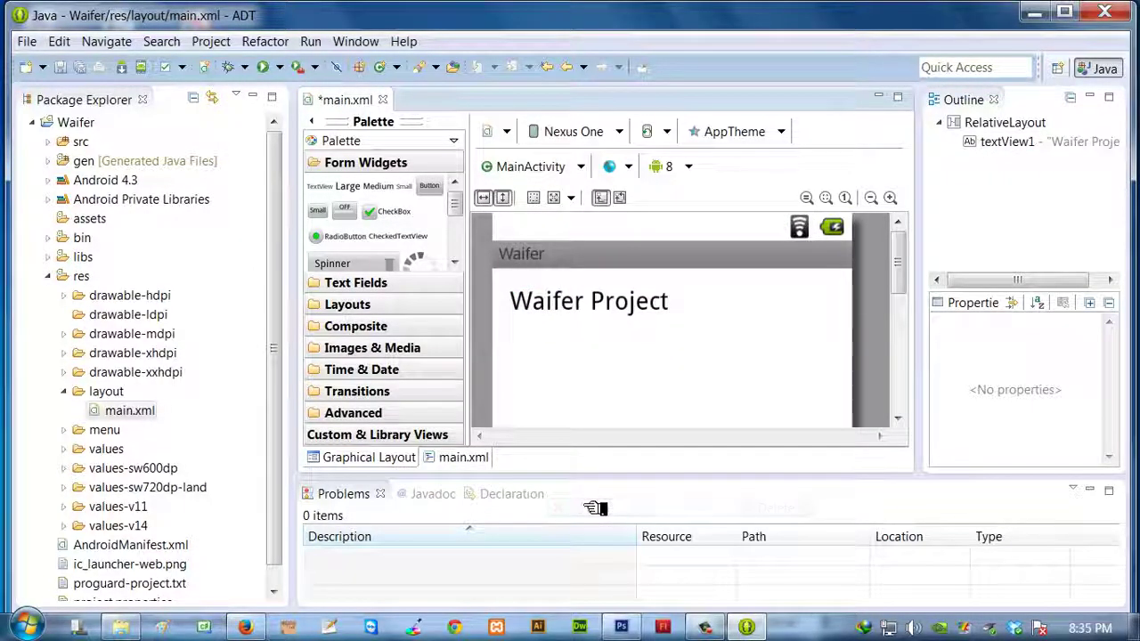
Examine the XML code of the remaining TextView, including its ID, size, text and appearance attributes
left_click(456, 457)
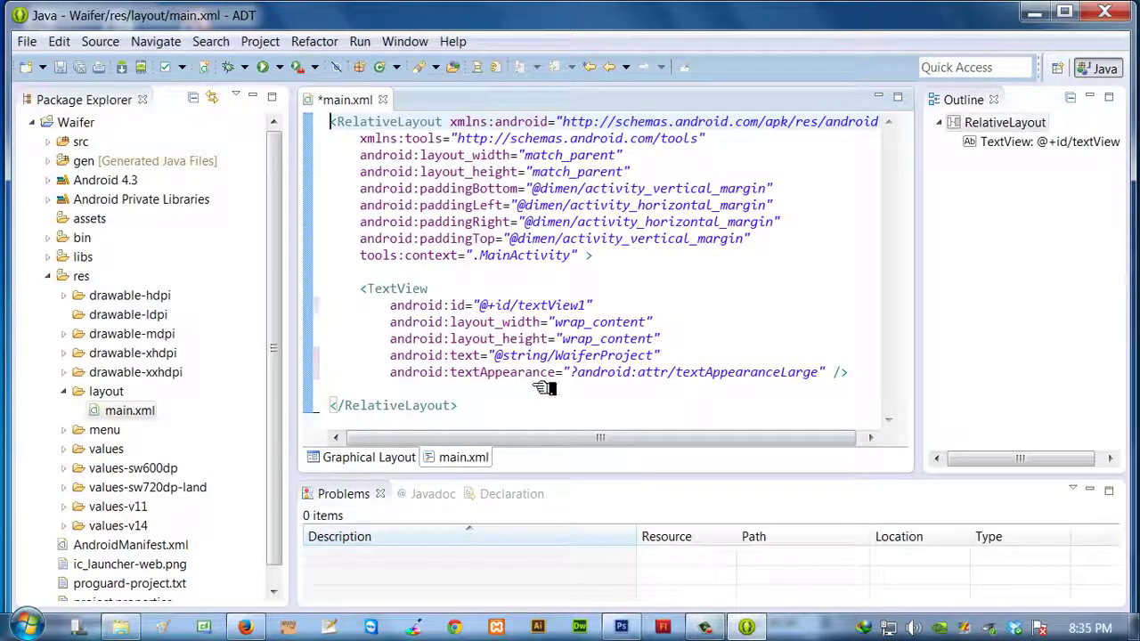
left_click_drag(469, 408, 331, 291)
left_click(692, 285)
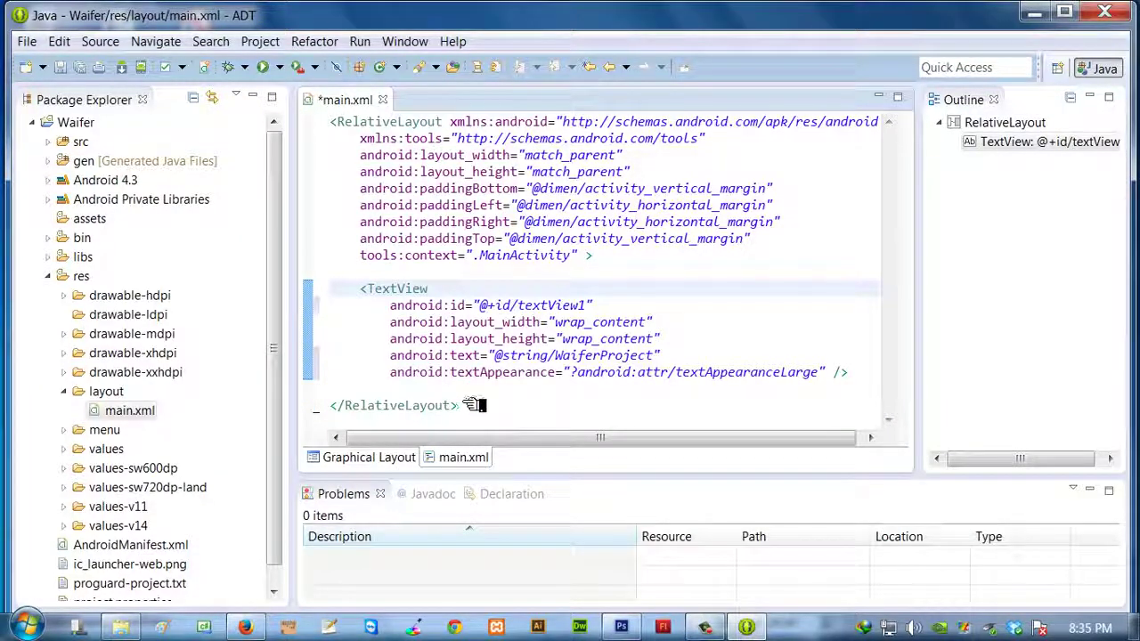
left_click_drag(459, 406, 354, 289)
left_click(677, 255)
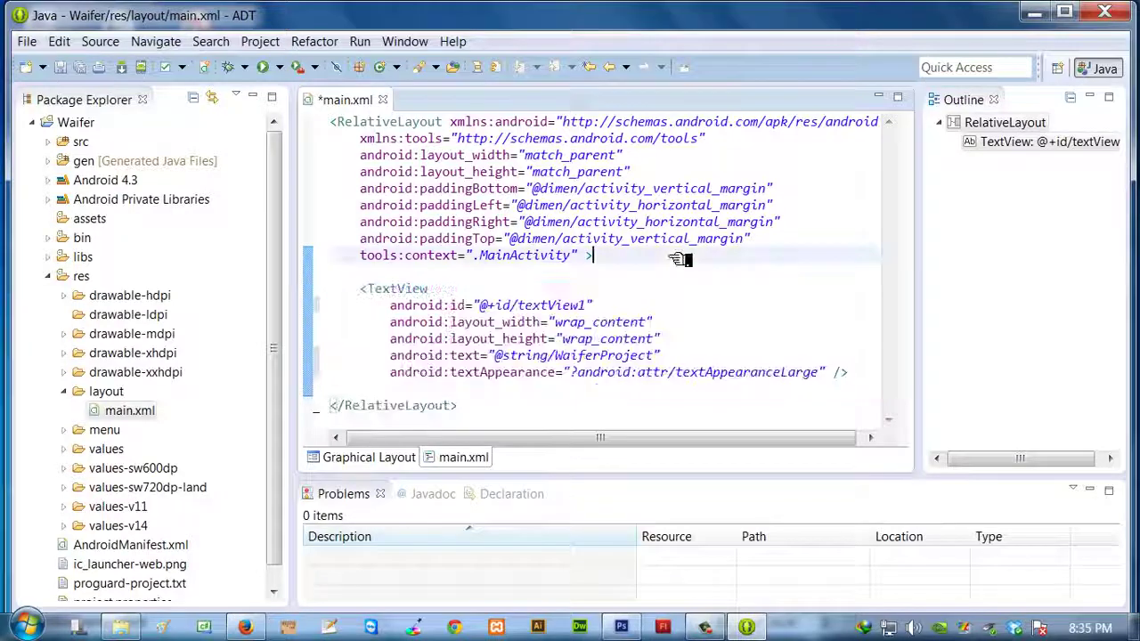
left_click(434, 288)
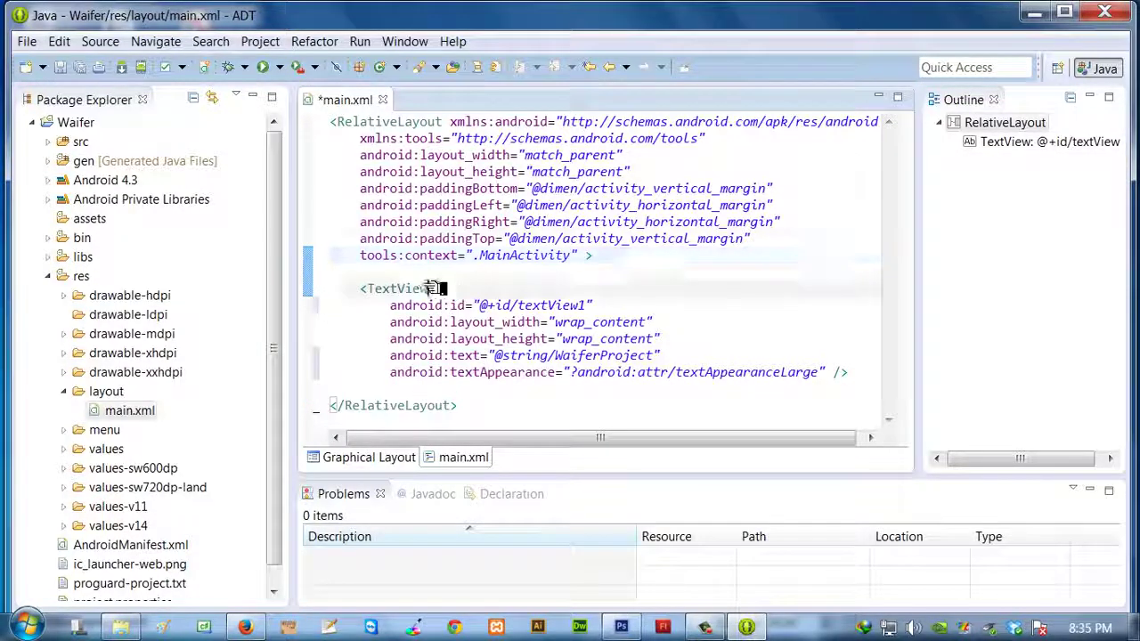
key("Down")
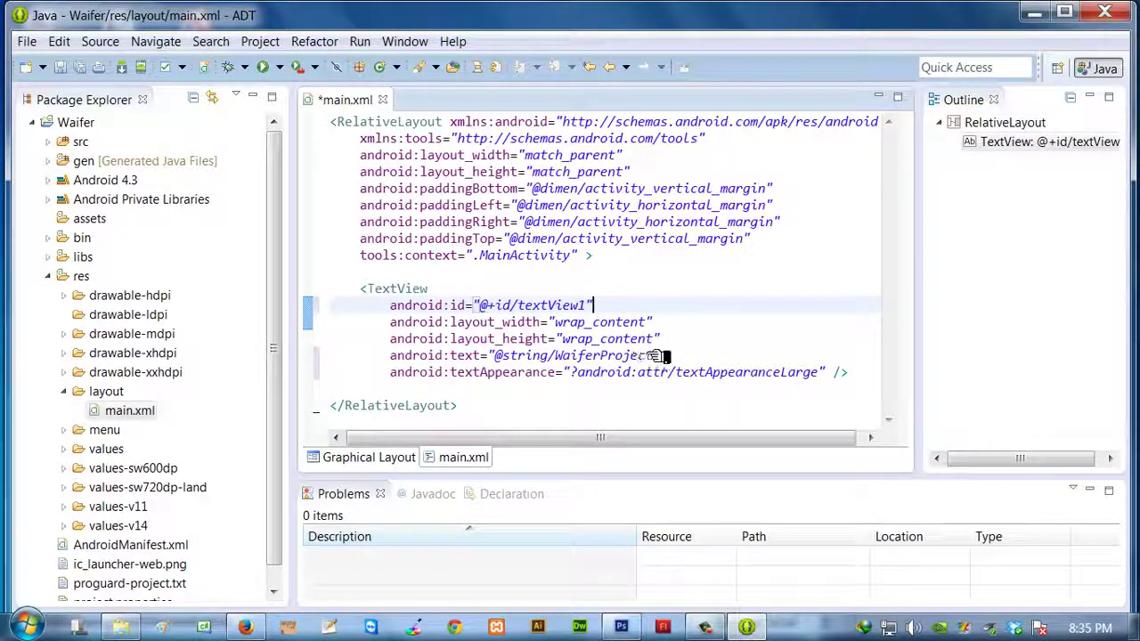
left_click_drag(654, 355, 593, 355)
Delete the "Waifer Project" text from the graphical layout
left_click(368, 457)
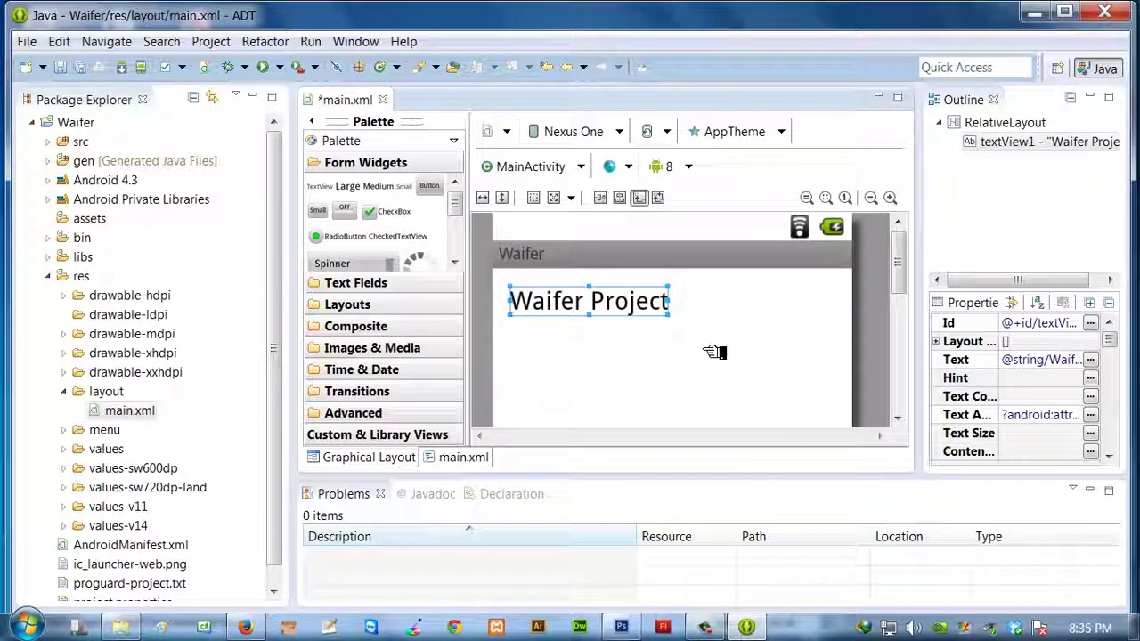
right_click(613, 301)
left_click(663, 508)
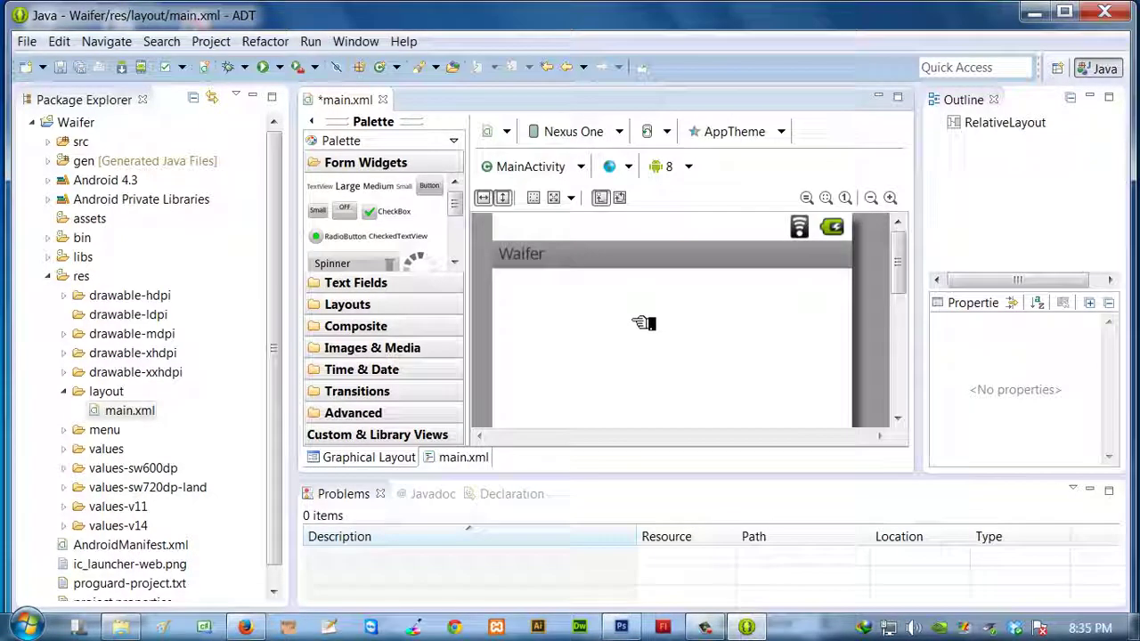
Examine the RelativeLayout code left in main.xml and compare it with the graphical layout
left_click(463, 457)
left_click(450, 289)
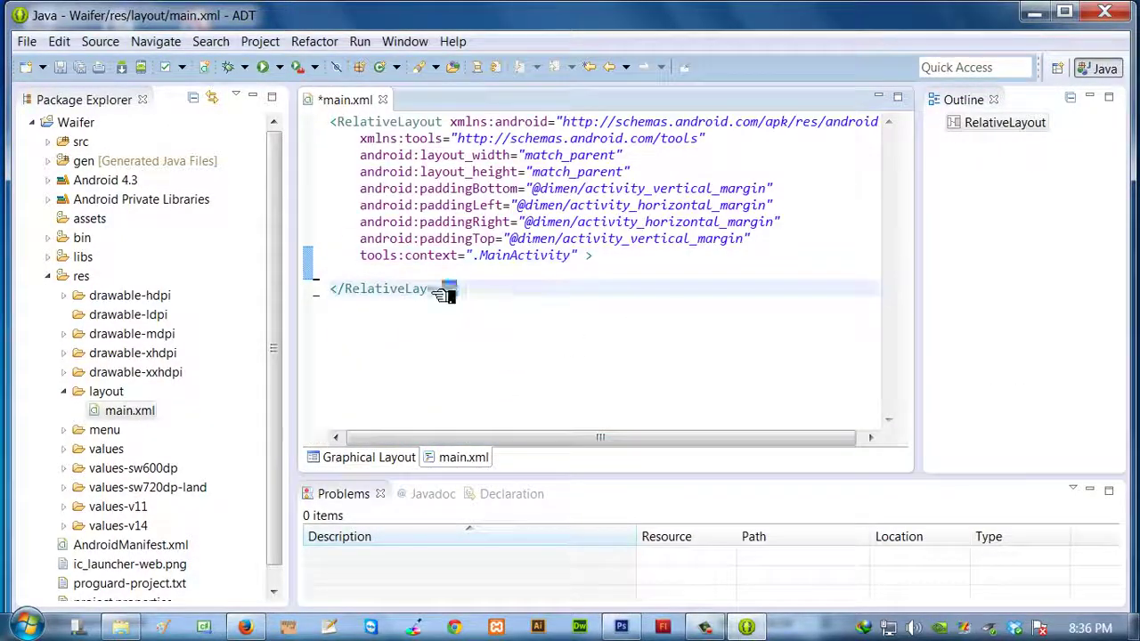
left_click_drag(490, 331, 331, 121)
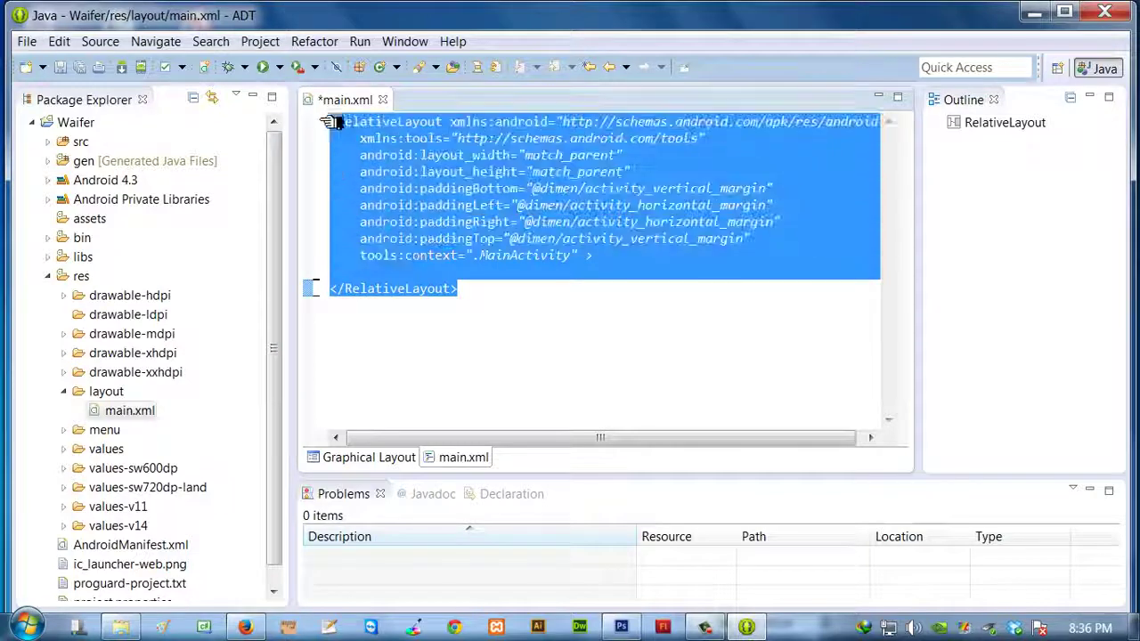
left_click(392, 458)
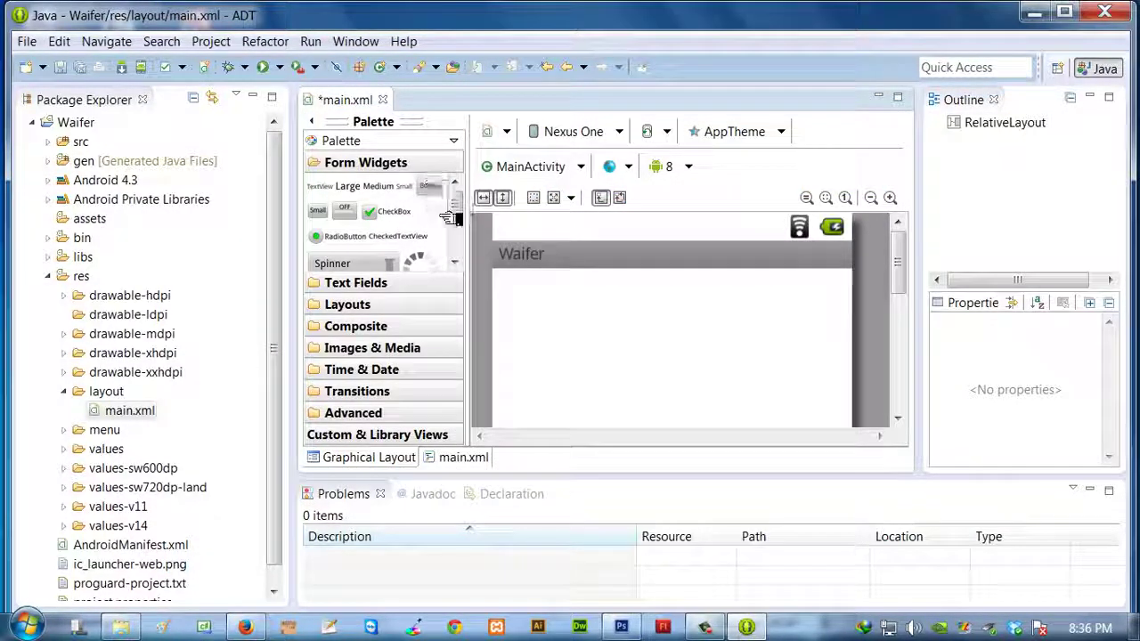
left_click(463, 460)
left_click_drag(482, 311, 326, 122)
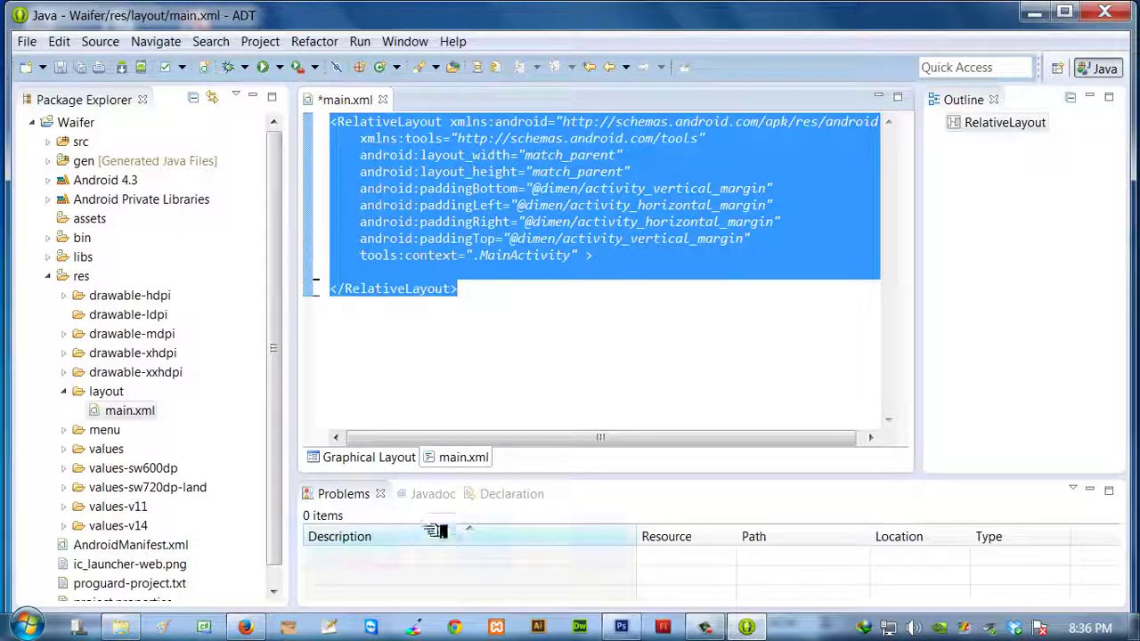
Add a Button widget to the upper part of the empty graphical layout
left_click(405, 459)
left_click_drag(441, 195, 584, 337)
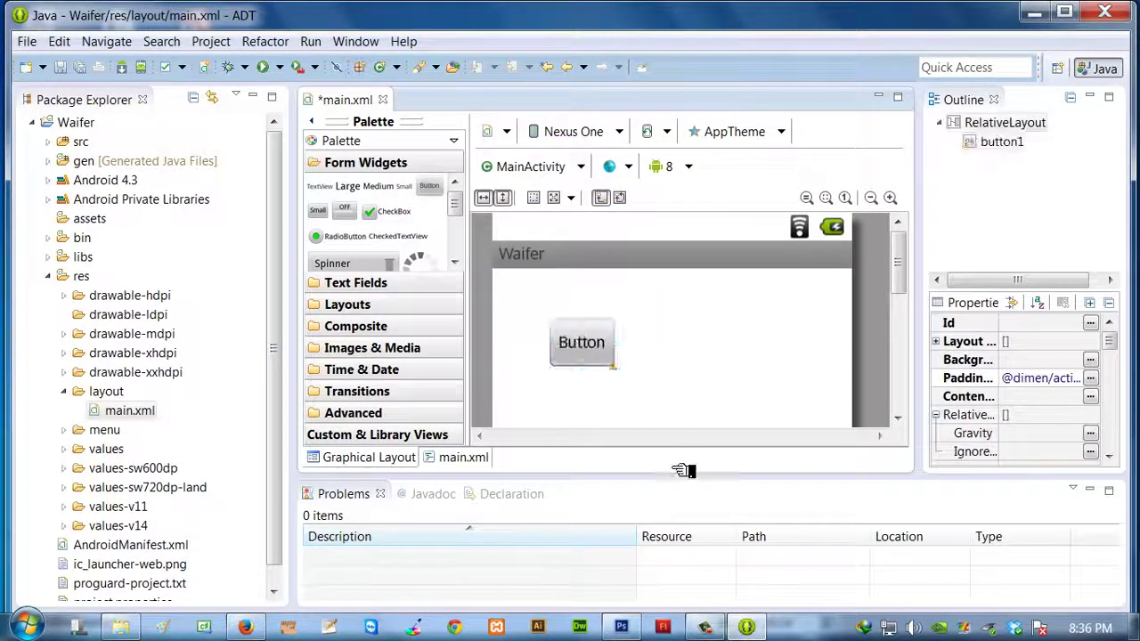
Start a new string resource for the button's text with the value Next_Button
right_click(611, 345)
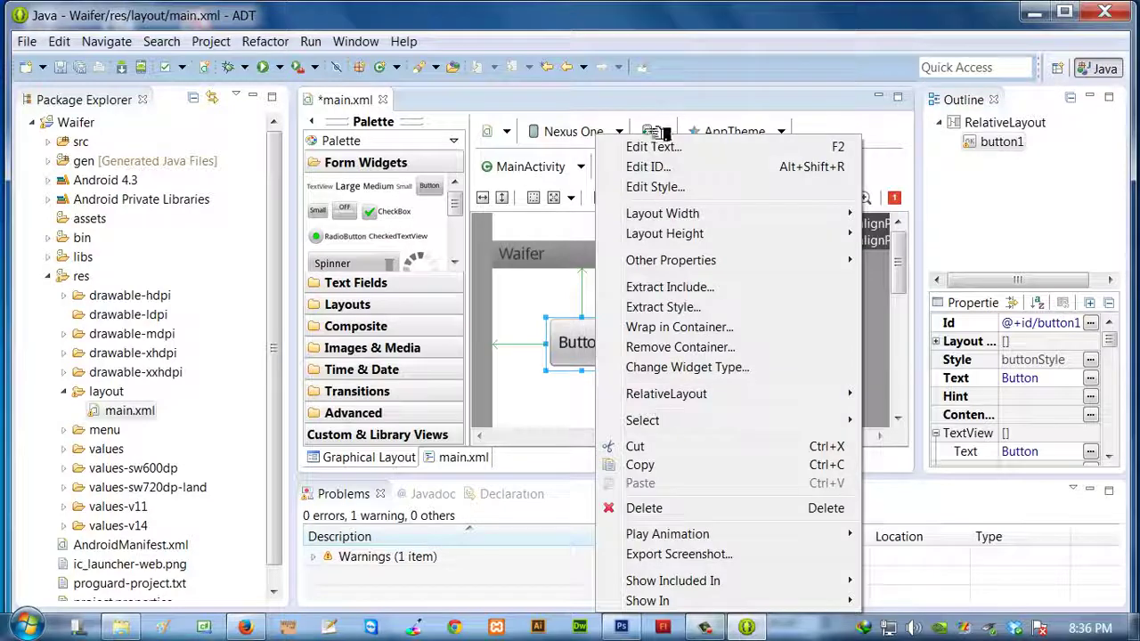
left_click(664, 151)
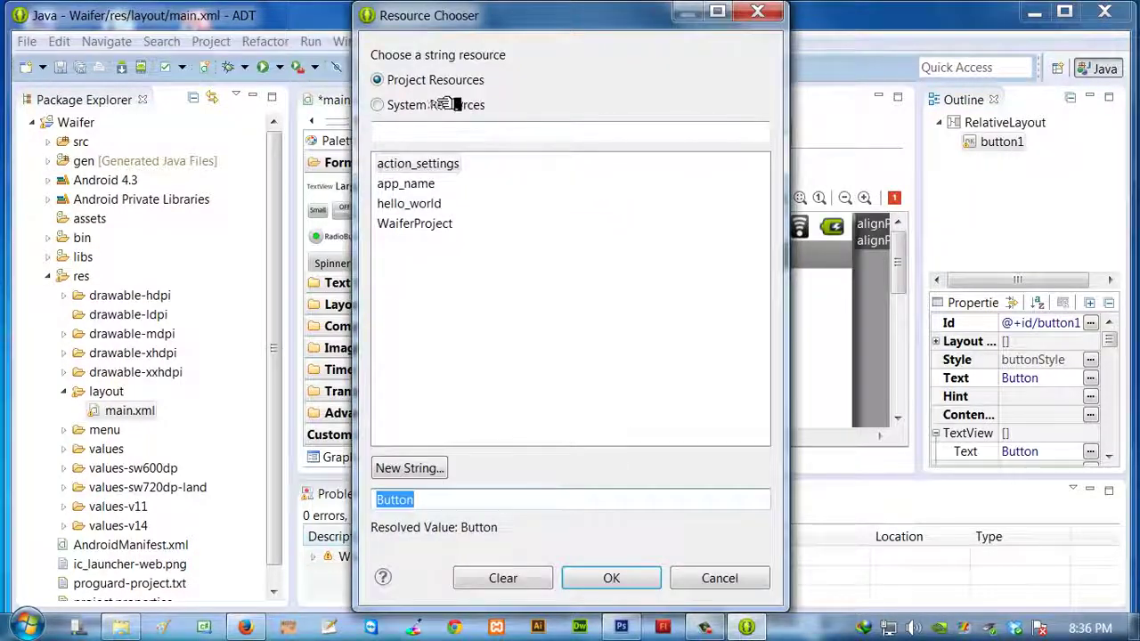
left_click(408, 467)
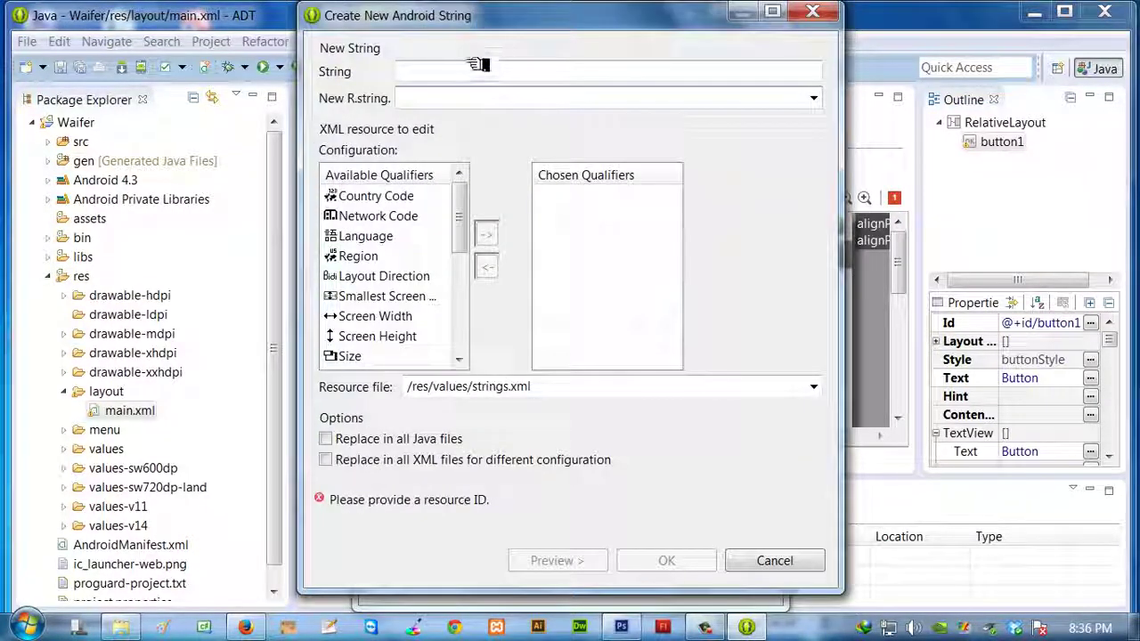
type("Butt")
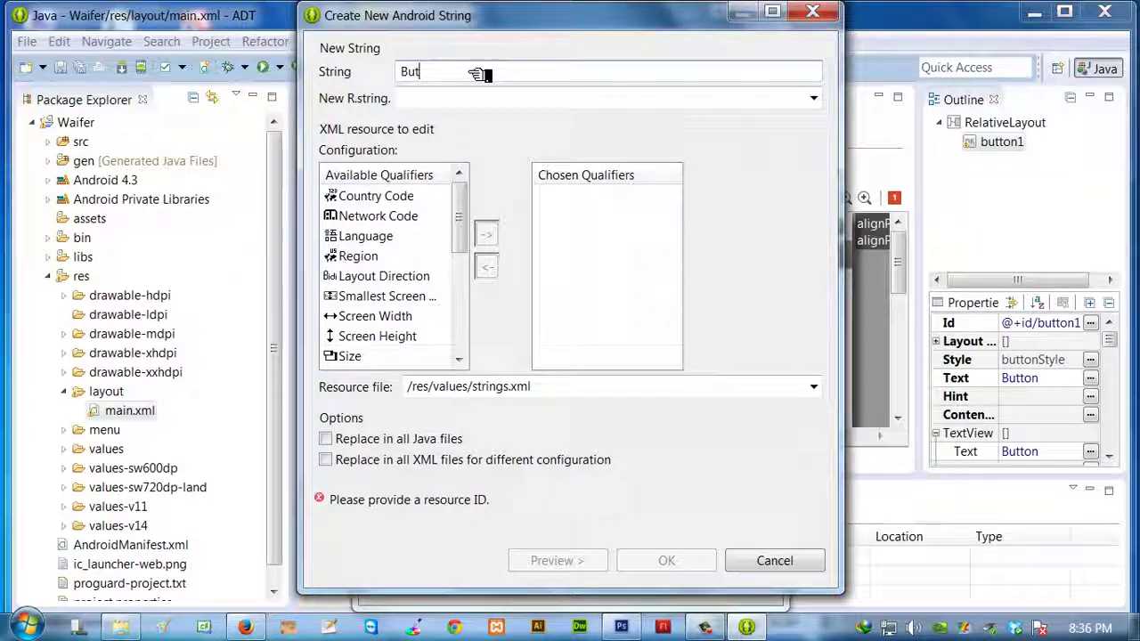
key("BackSpace")
key("BackSpace")
key("BackSpace")
key("BackSpace")
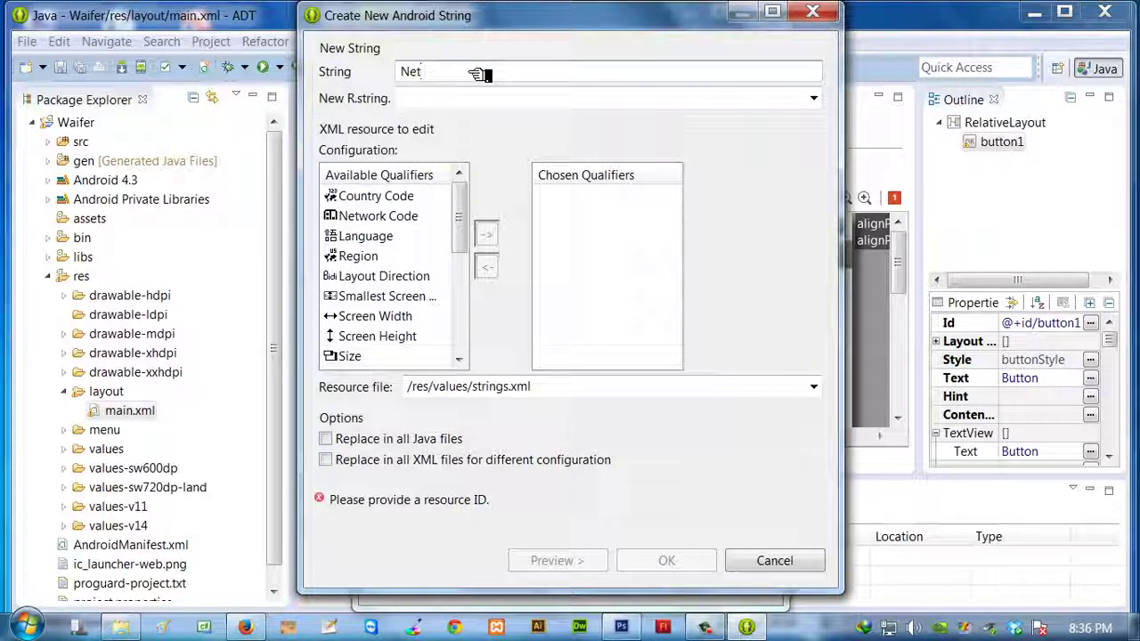
type("Next_Button")
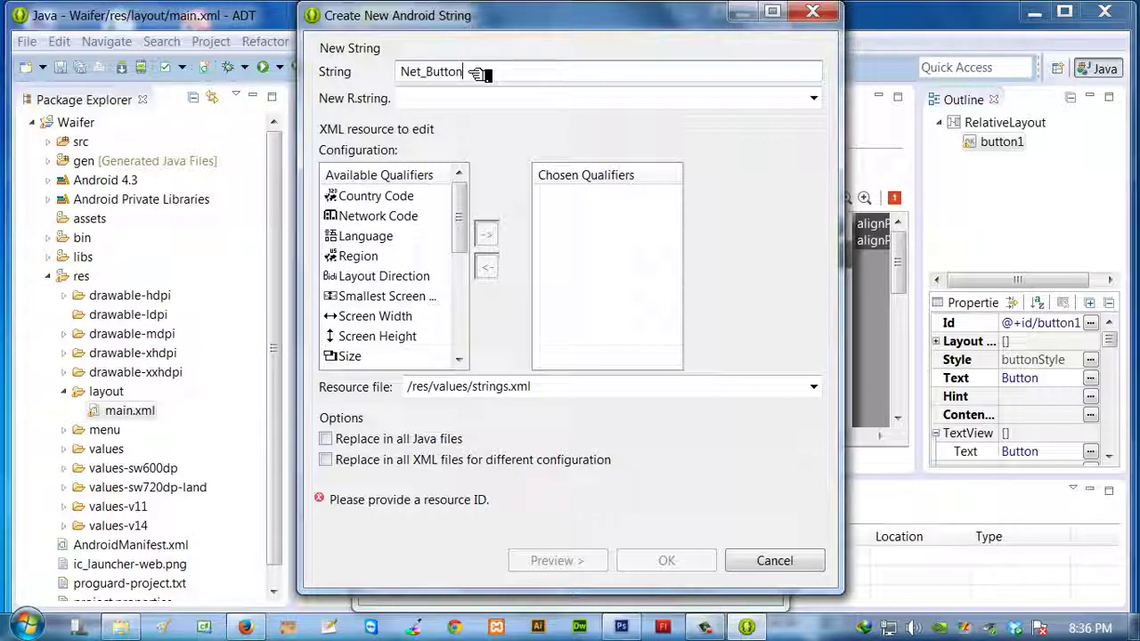
left_click(415, 71)
type("x")
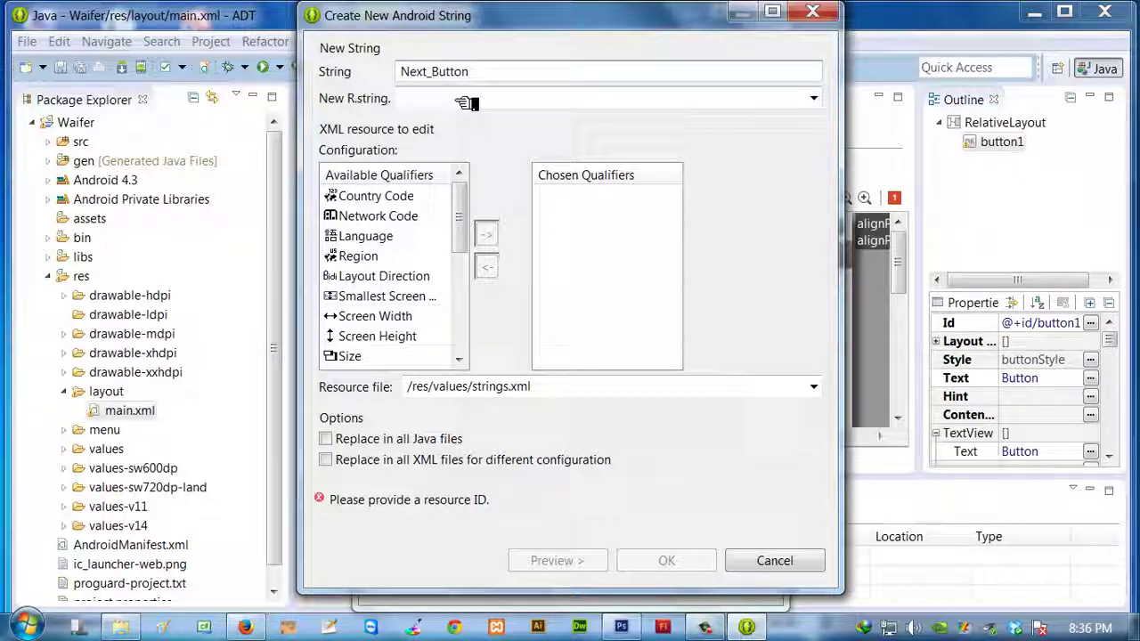
Give the new string the resource ID NextButton, create it and assign it as the button's text
left_click(465, 102)
type("Ne")
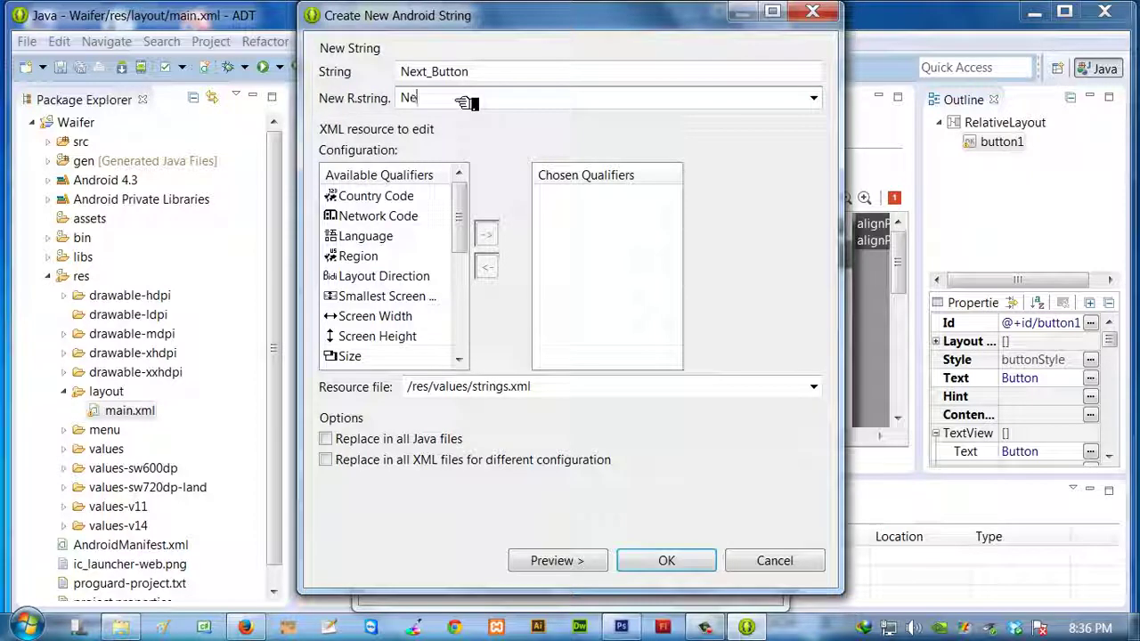
type("xtB")
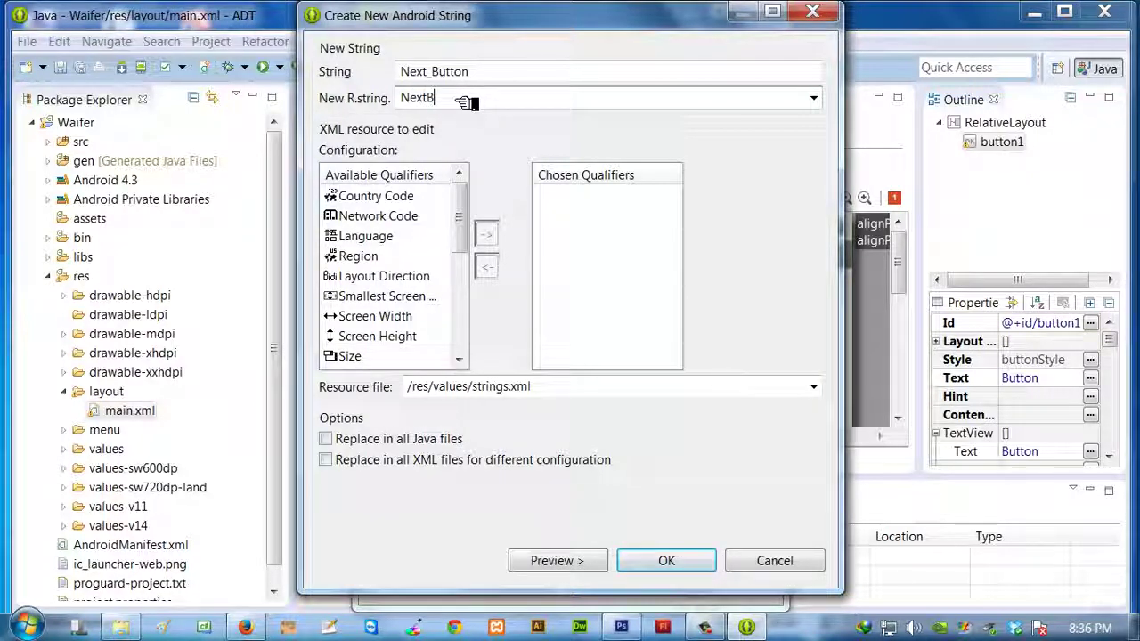
type("utt")
type("t")
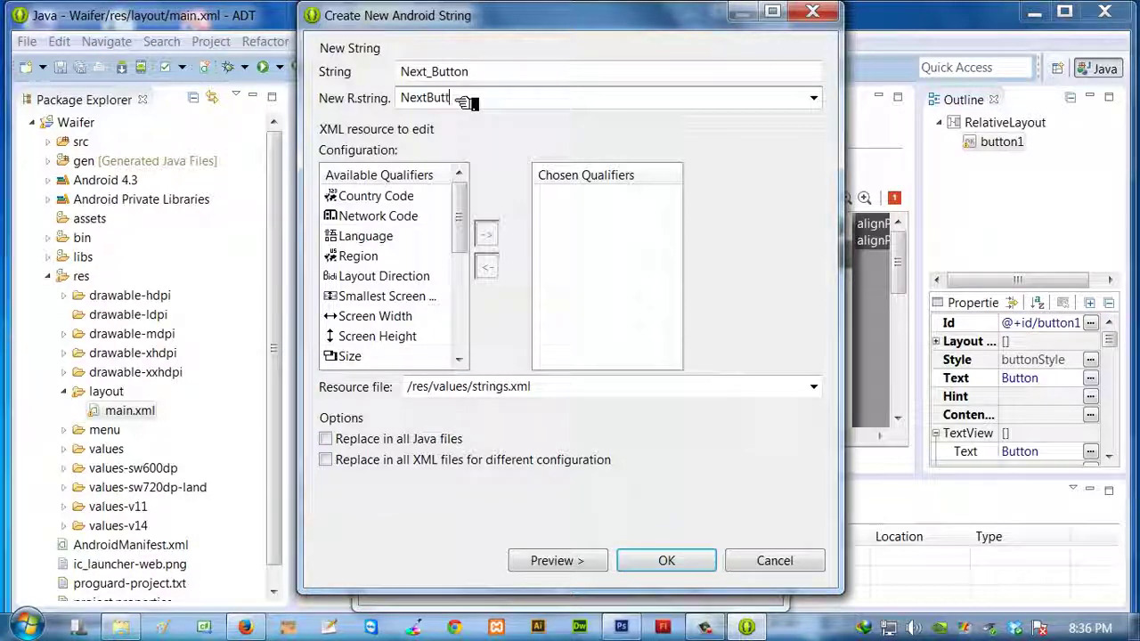
left_click(666, 559)
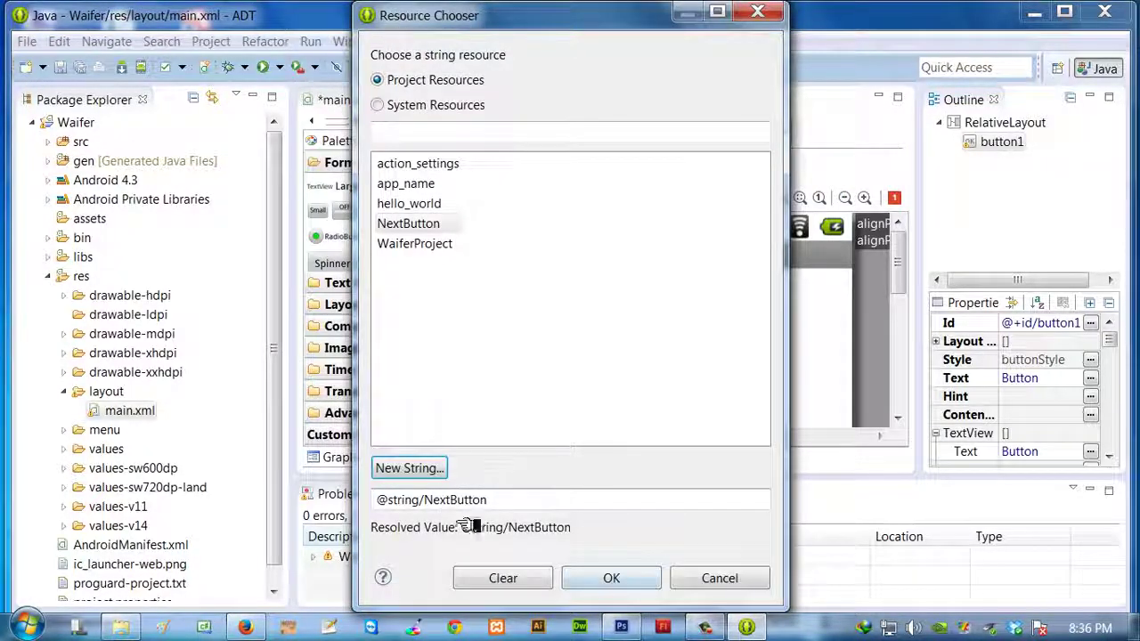
left_click(627, 578)
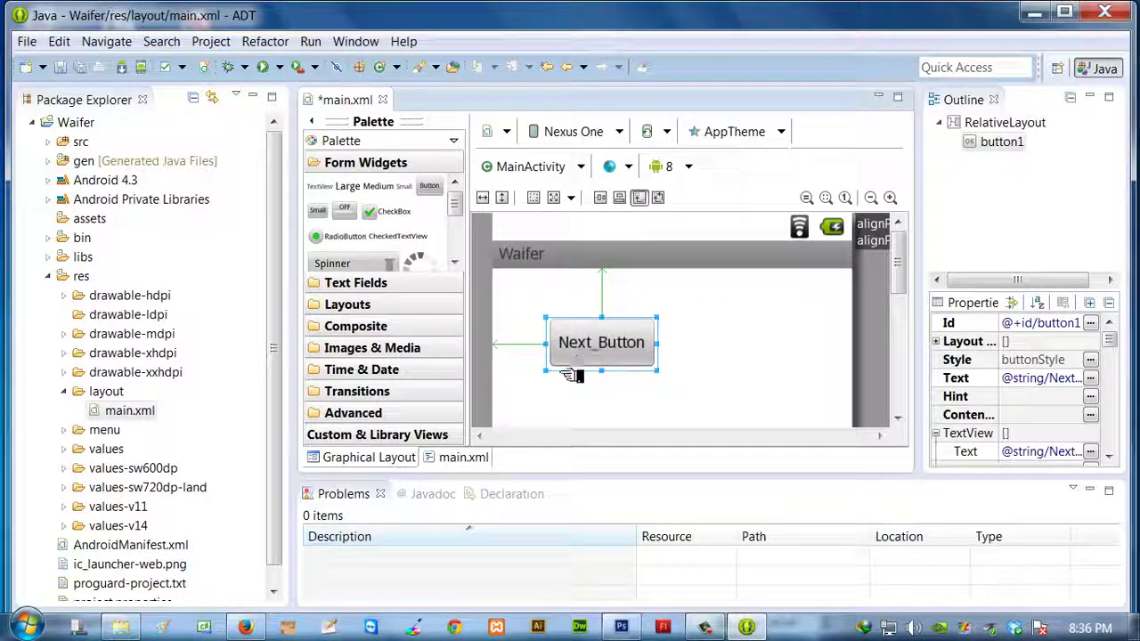
Examine the XML code of main.xml, comparing the RelativeLayout block with the Button's attributes and its NextButton string reference
left_click(472, 457)
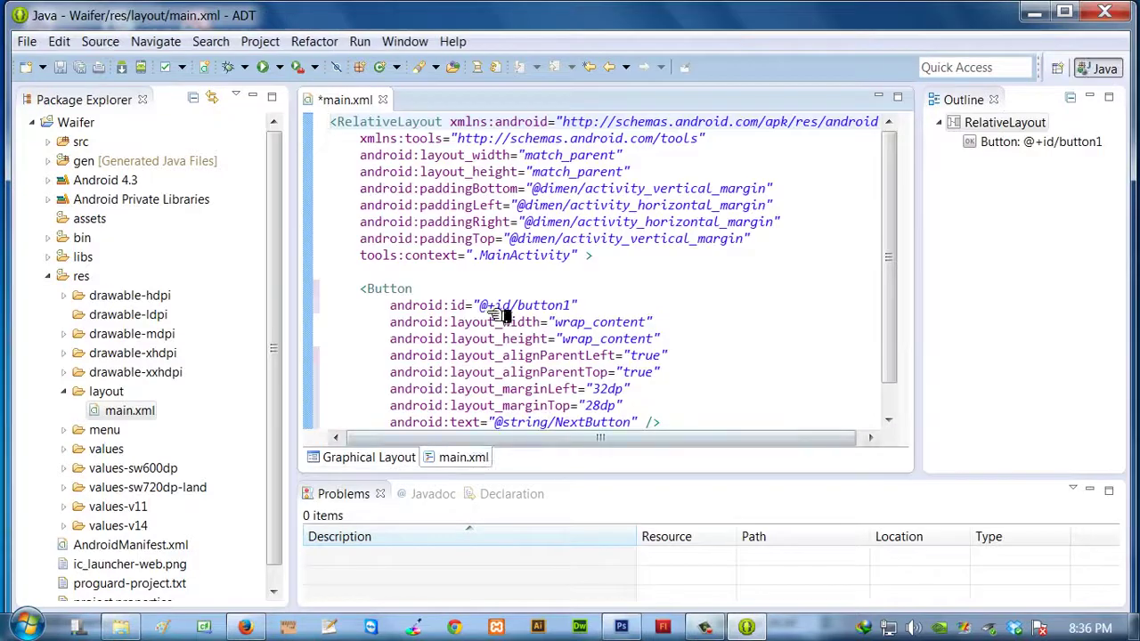
left_click_drag(624, 241, 312, 121)
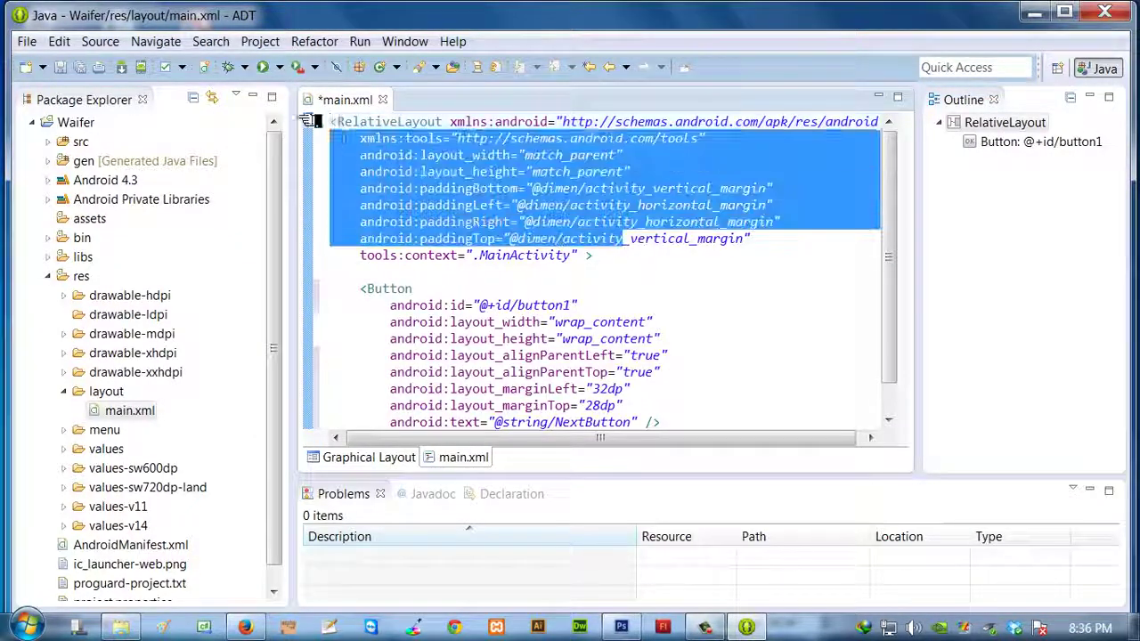
scroll(618, 171, "down", 1)
left_click_drag(601, 227, 249, 34)
scroll(499, 292, "down", 1)
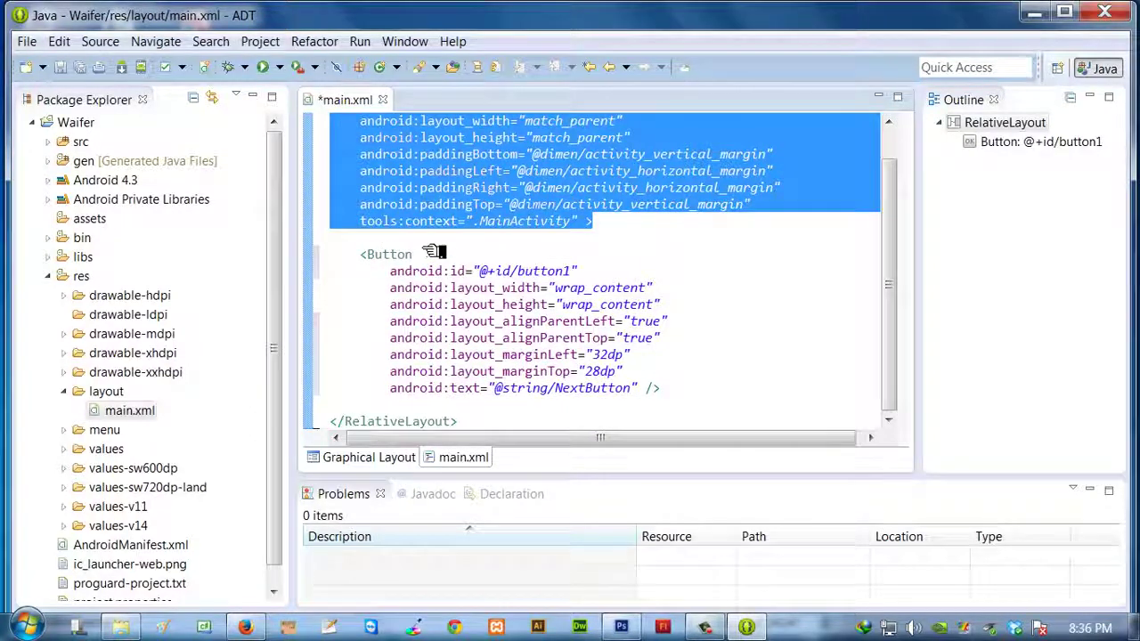
left_click_drag(407, 255, 346, 254)
left_click(781, 342)
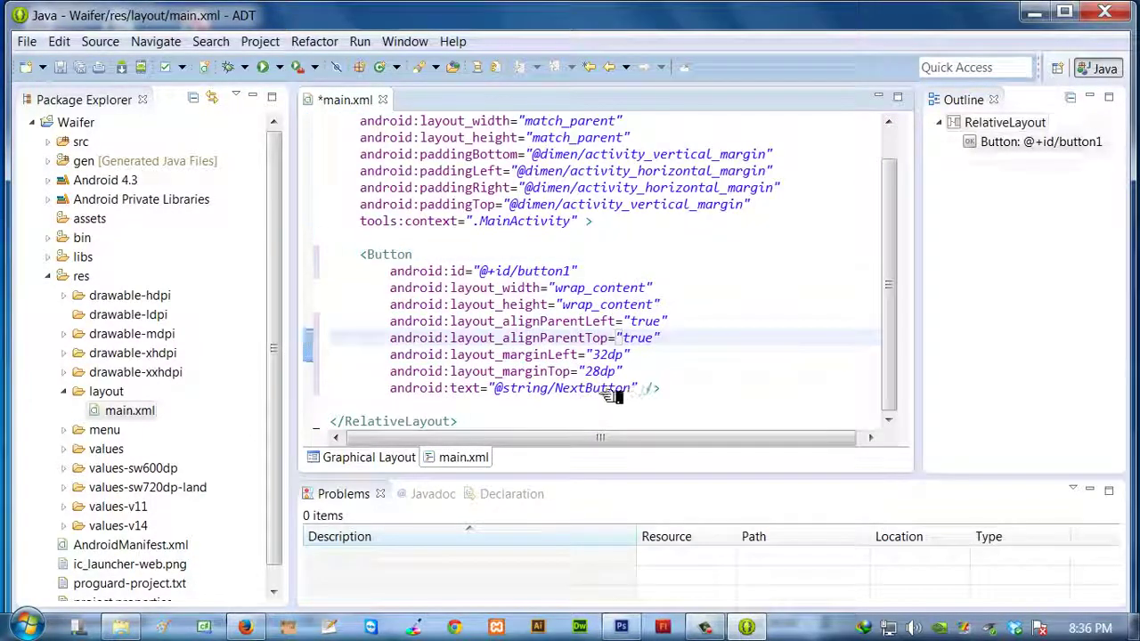
left_click_drag(618, 389, 633, 389)
double_click(628, 389)
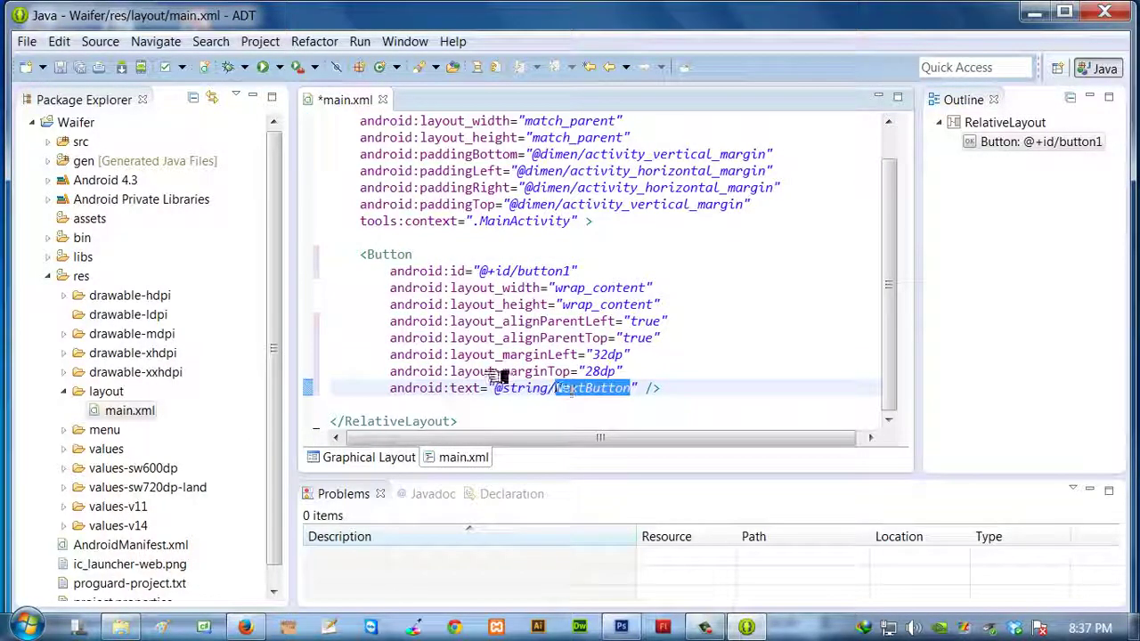
left_click_drag(567, 392, 554, 297)
left_click(703, 340)
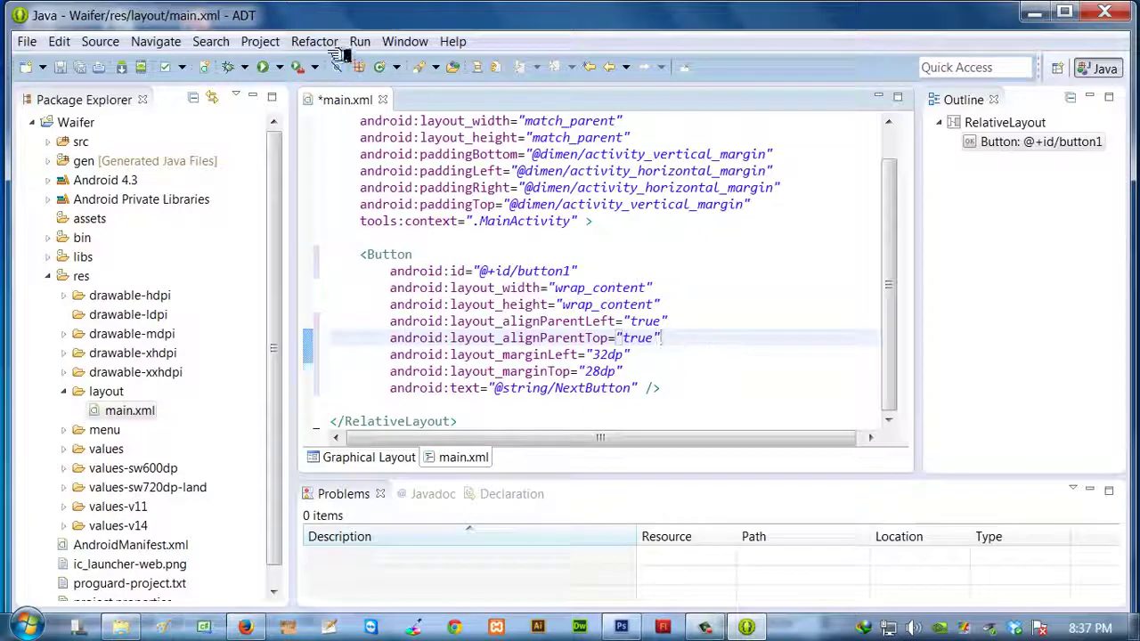
left_click(379, 458)
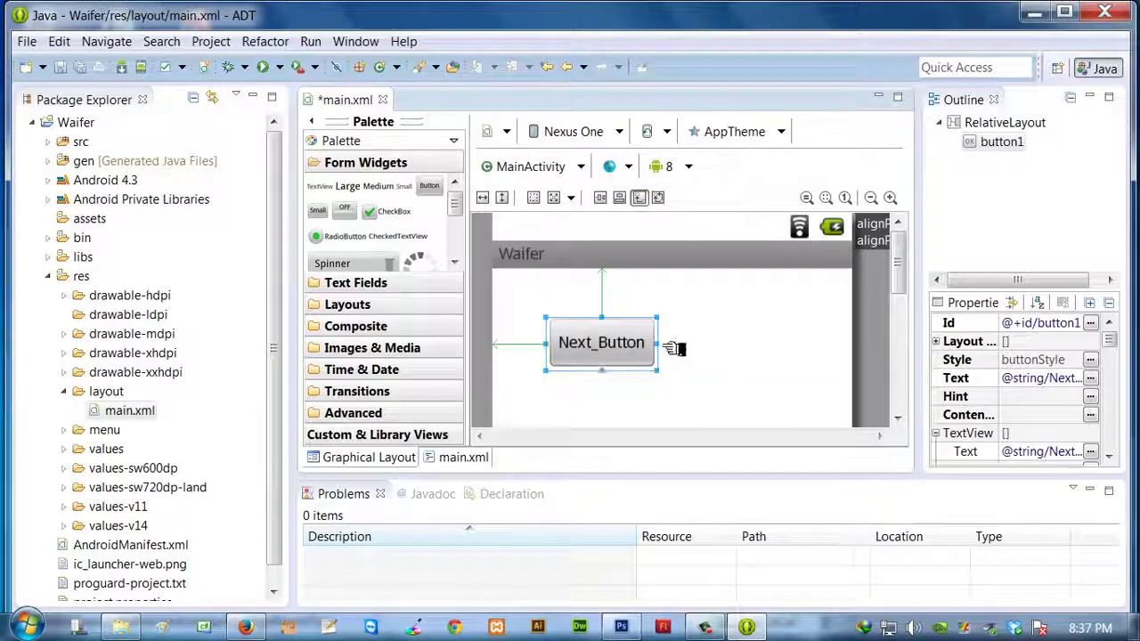
right_click(631, 346)
mouse_move(789, 394)
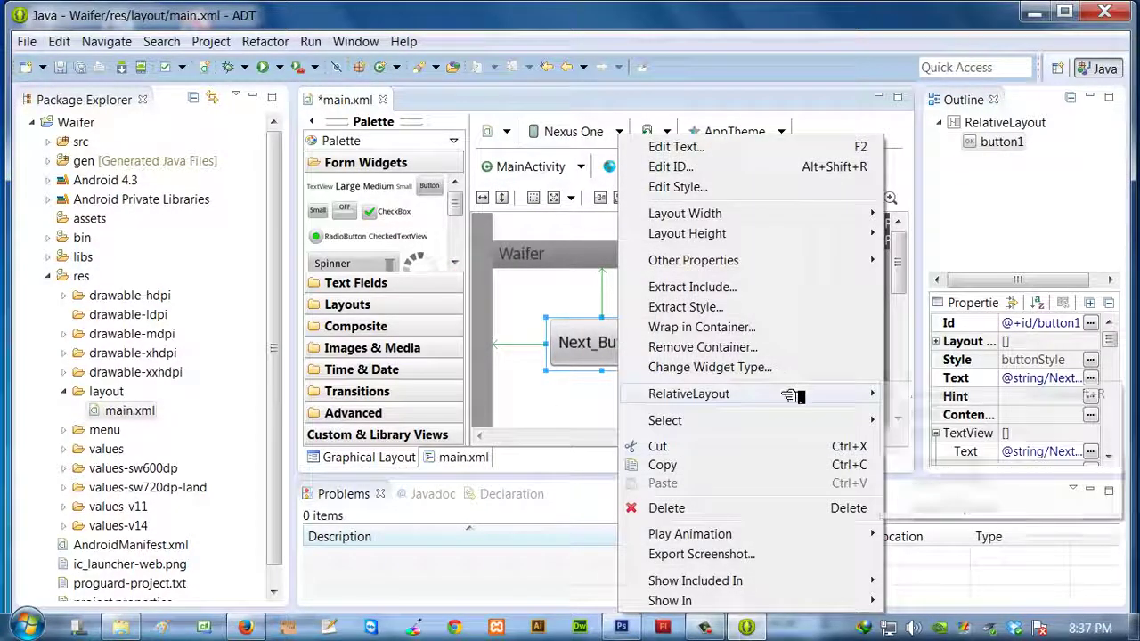
mouse_move(962, 460)
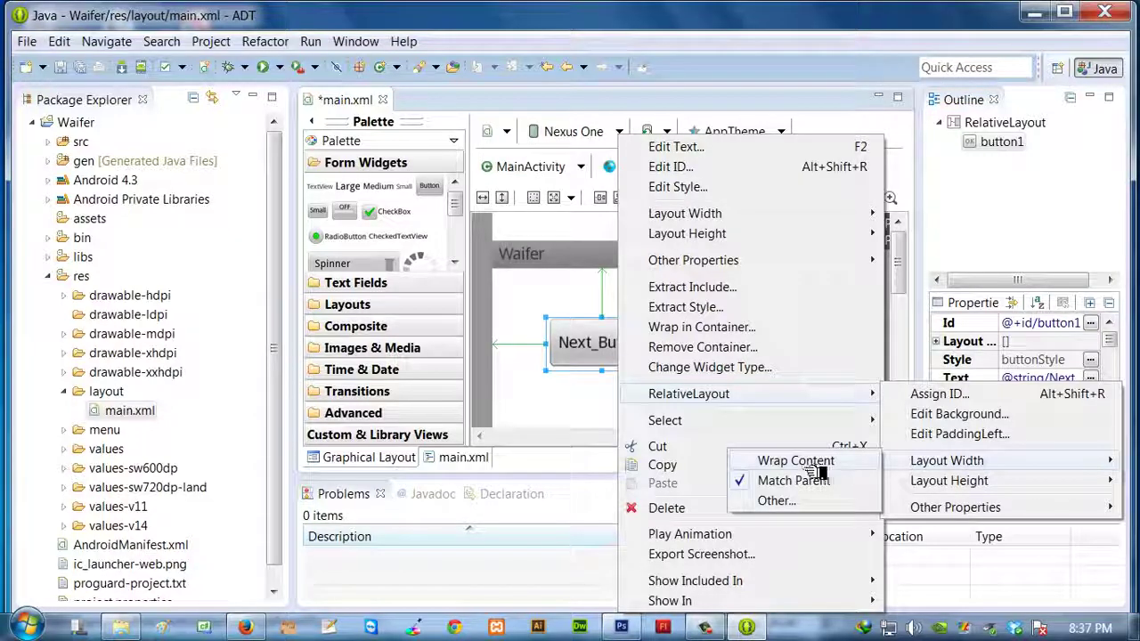
left_click(773, 501)
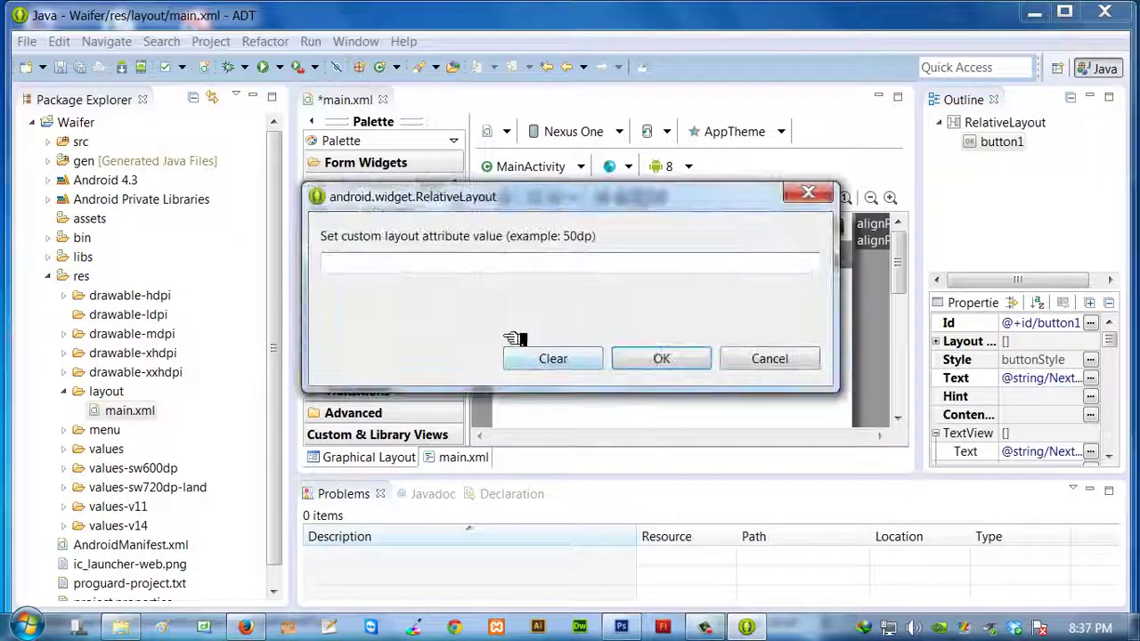
left_click(770, 358)
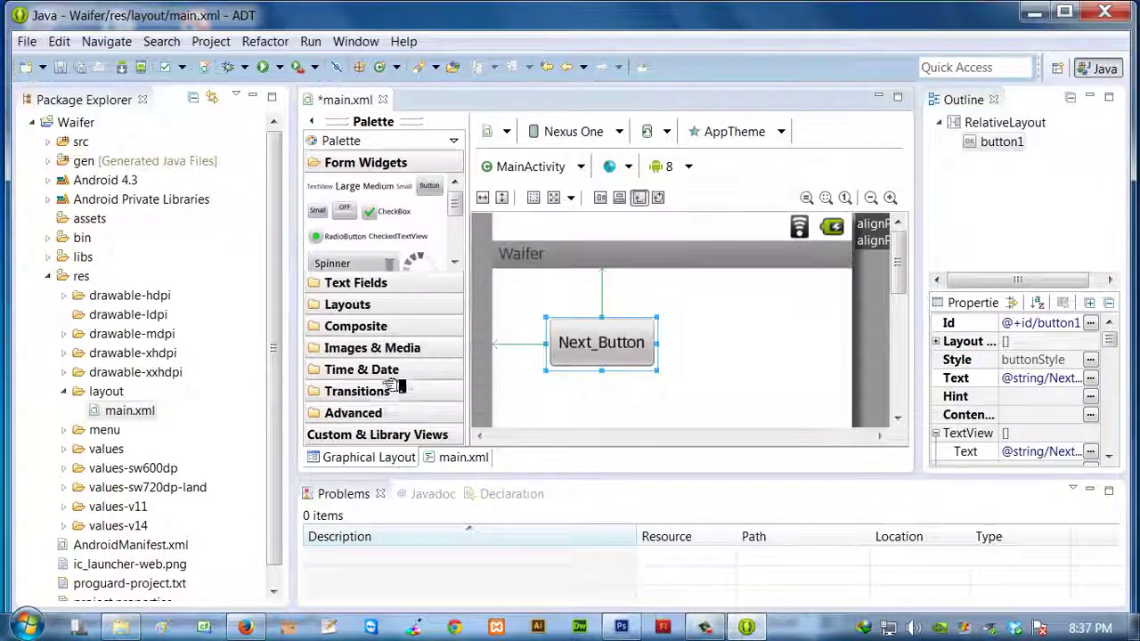
Try setting the Button's layout_width to fill_content in the XML code and check it in the graphical layout
left_click(450, 457)
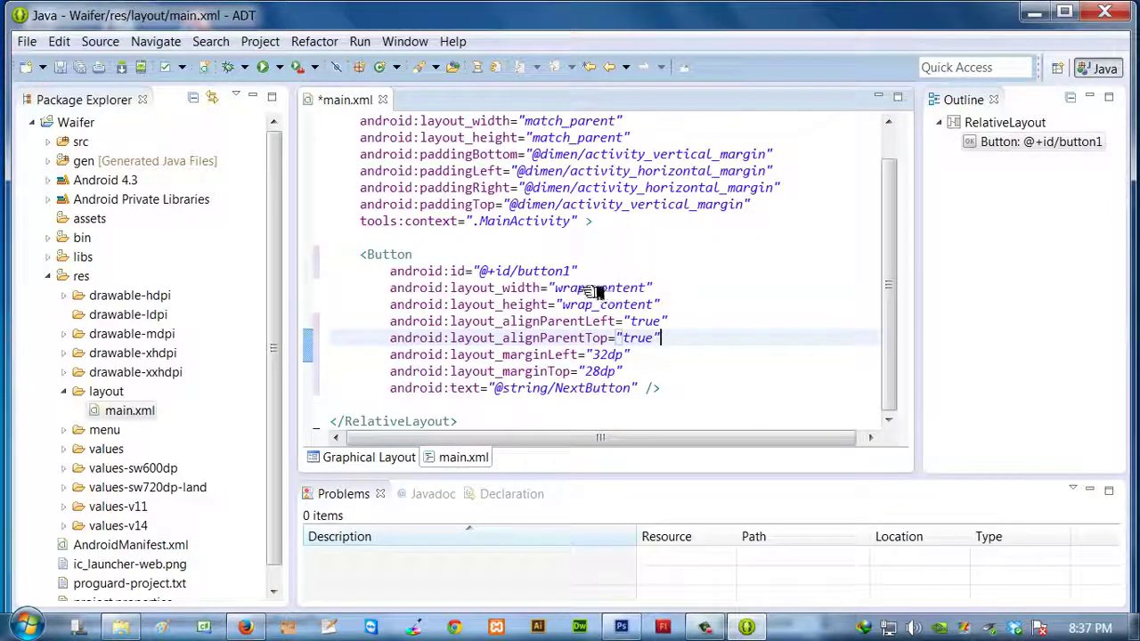
left_click(649, 289)
double_click(643, 289)
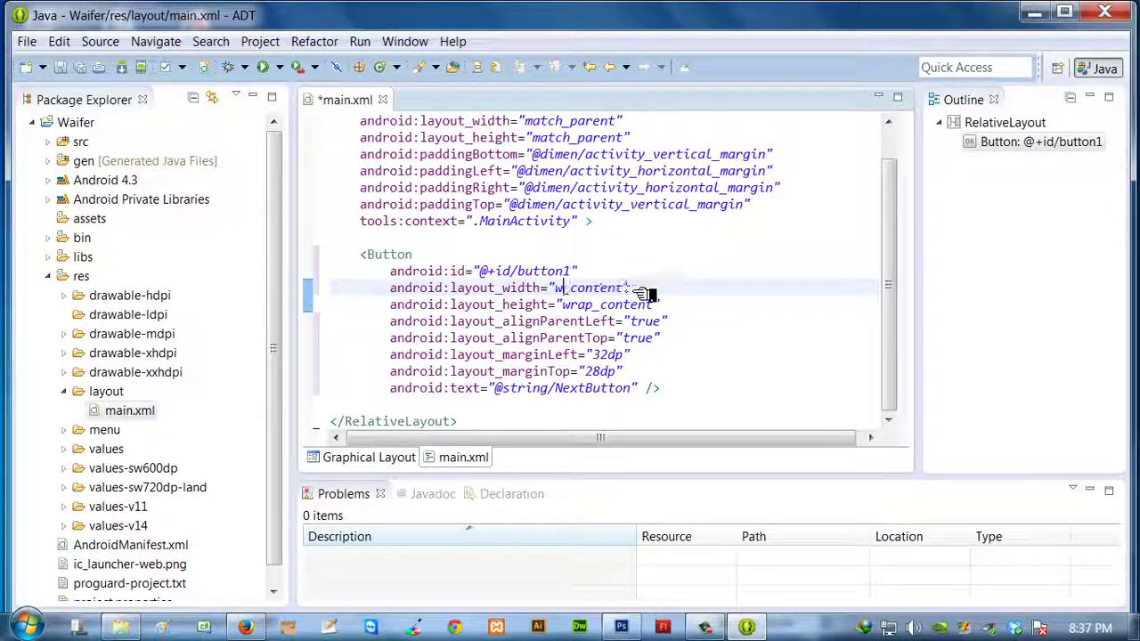
type("fi")
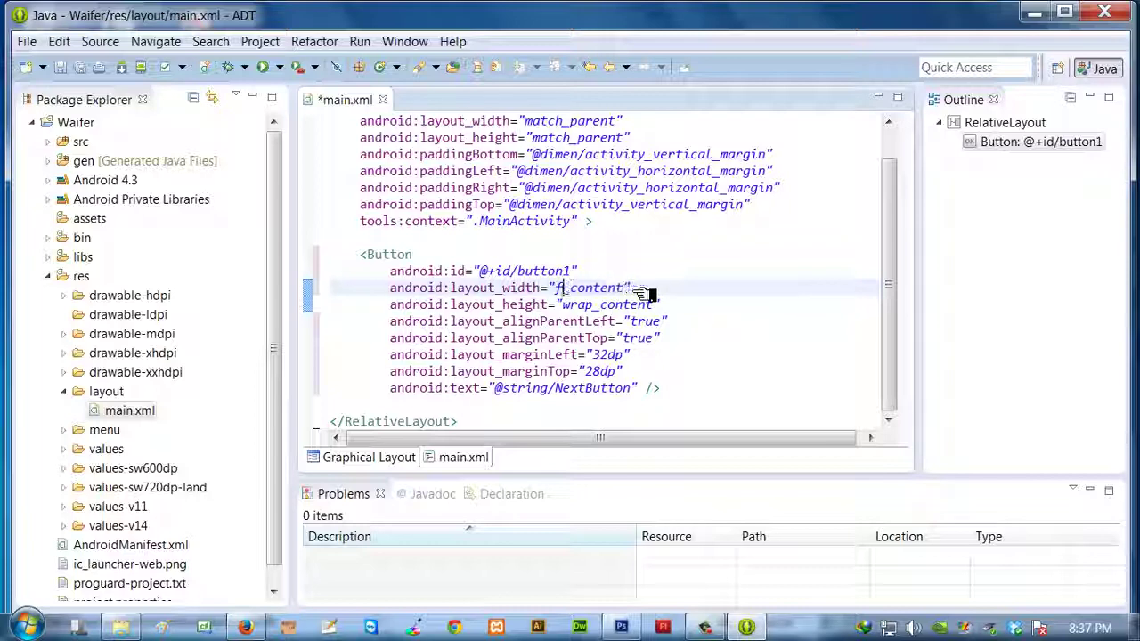
type("ll")
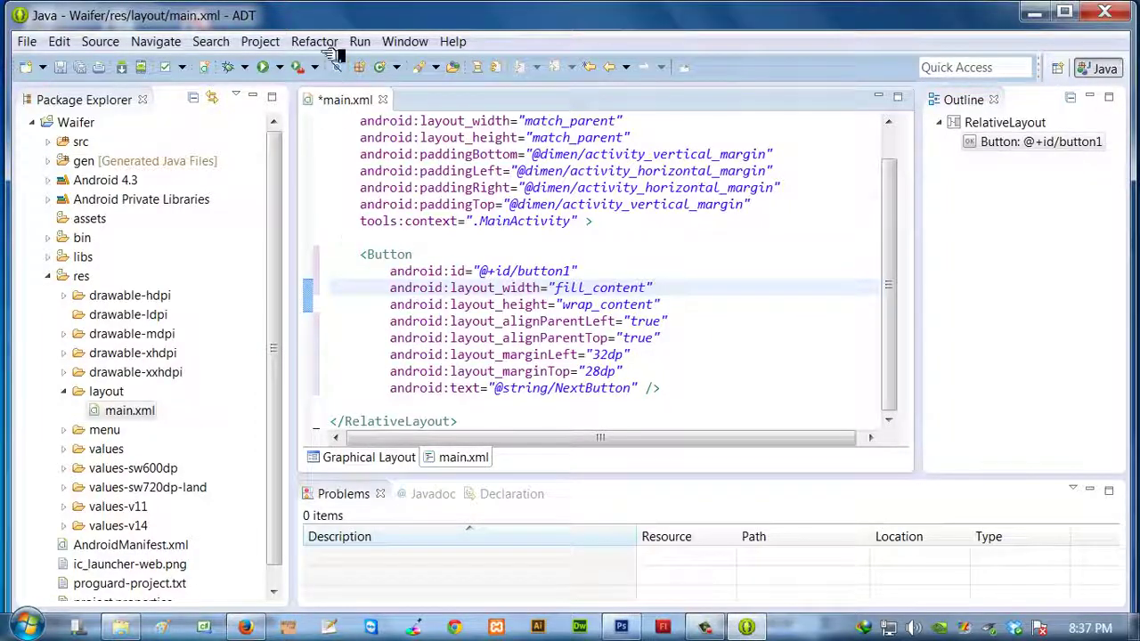
left_click(403, 459)
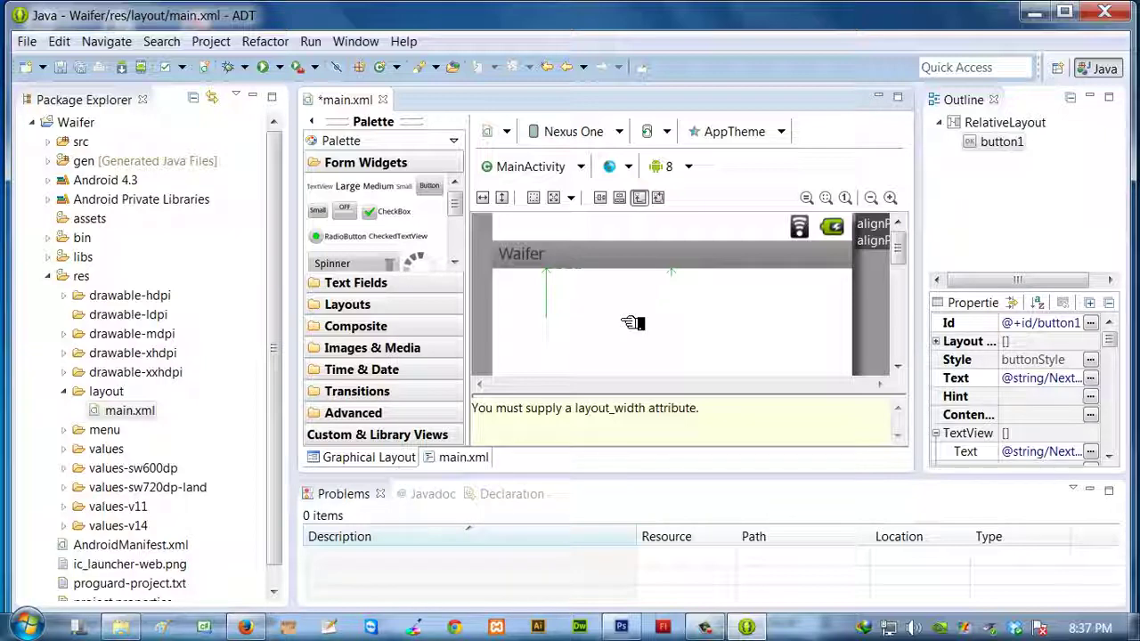
Set the Button's layout_width to Wrap_content in the XML code and check the graphical layout
left_click(463, 459)
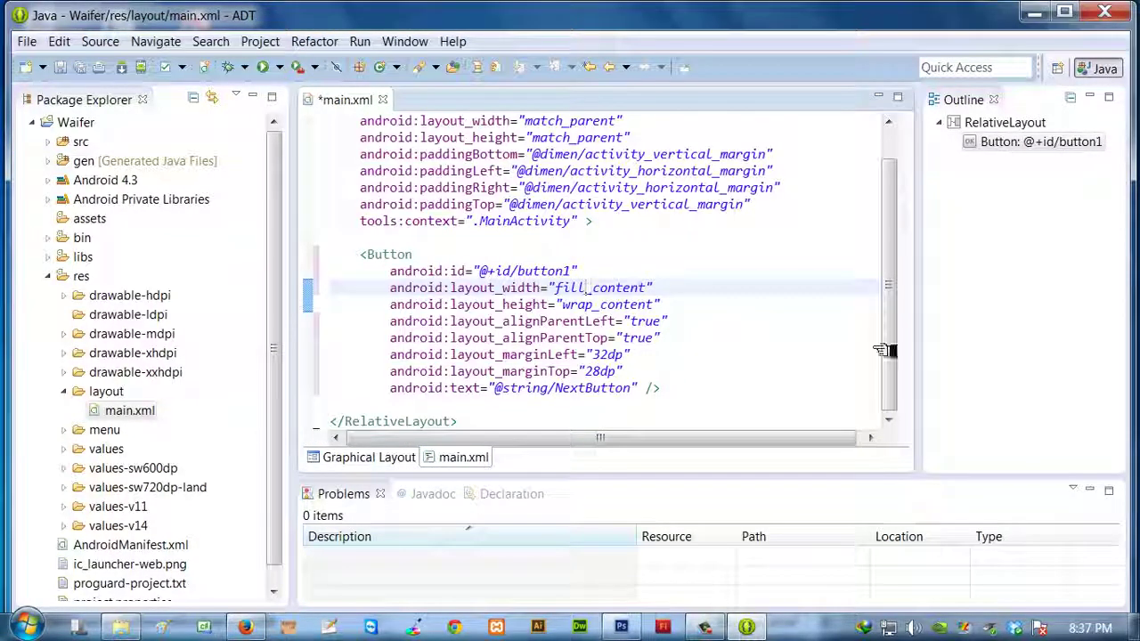
key("BackSpace")
key("BackSpace")
key("BackSpace")
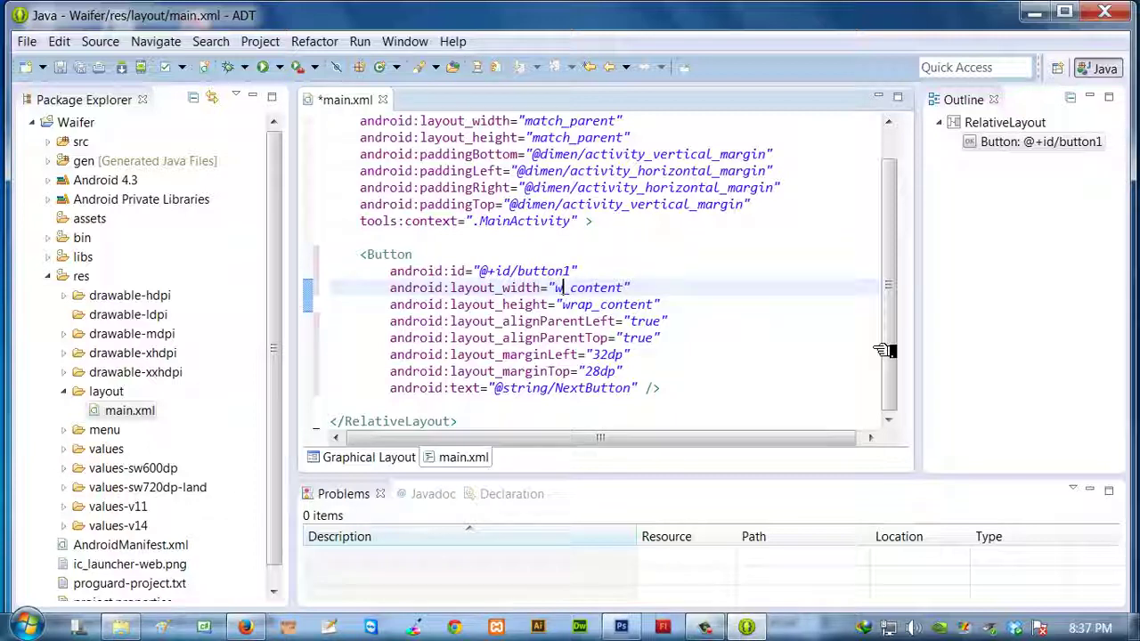
key("BackSpace")
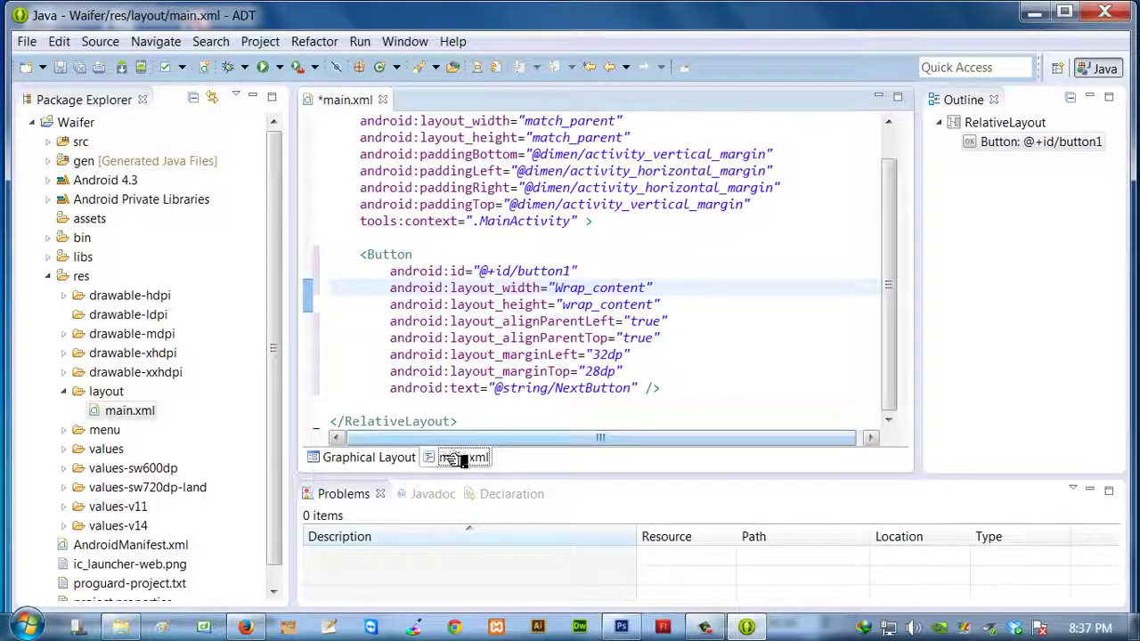
left_click(331, 457)
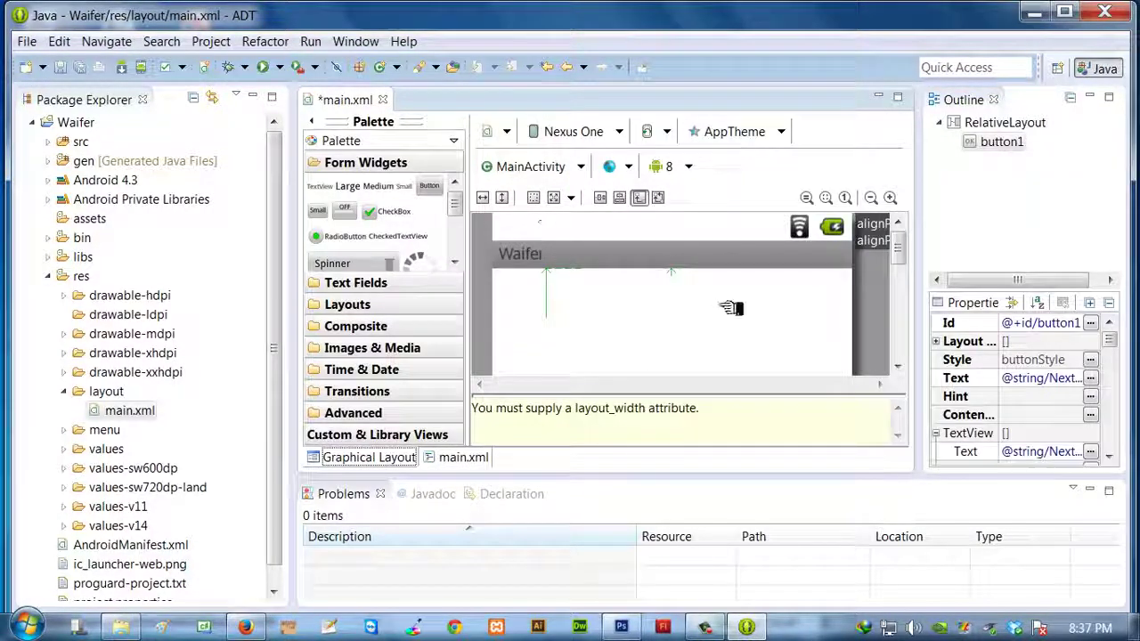
Enlarge the properties area for button1 and examine its properties, including the Layout Parameters entry
left_click(1077, 297)
left_click_drag(1078, 298, 1045, 181)
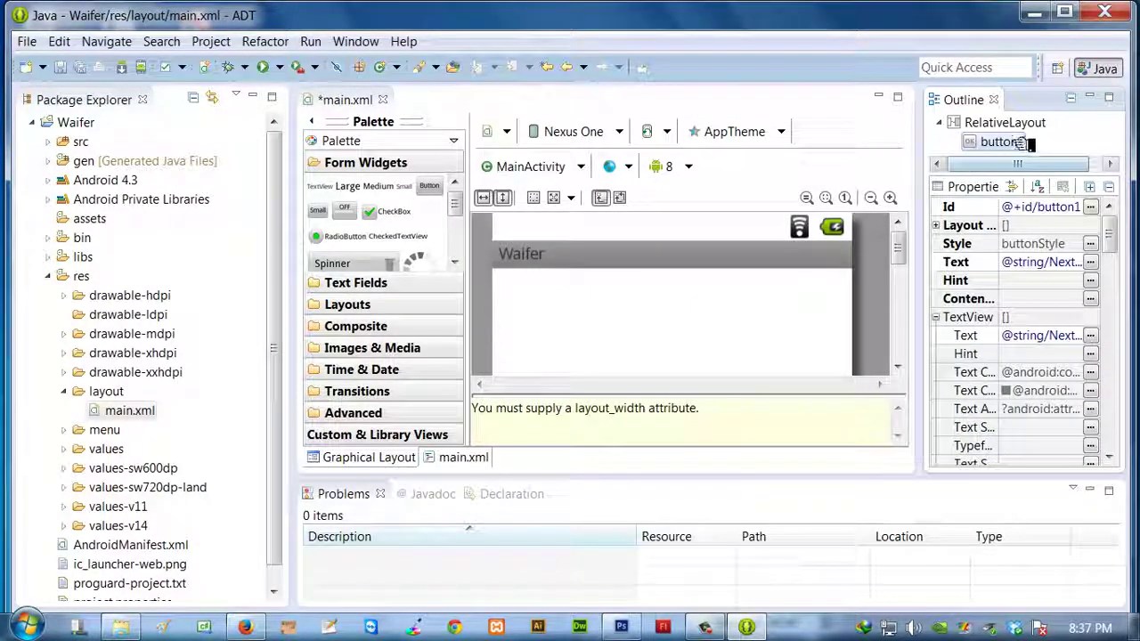
left_click(1011, 142)
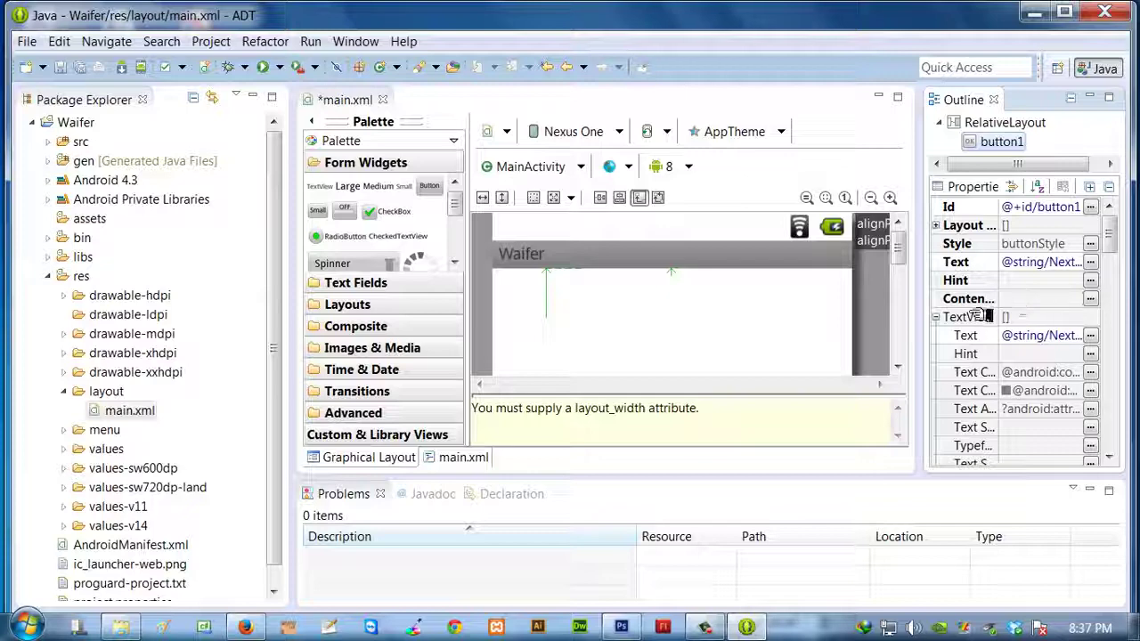
left_click(1006, 225)
right_click(1050, 229)
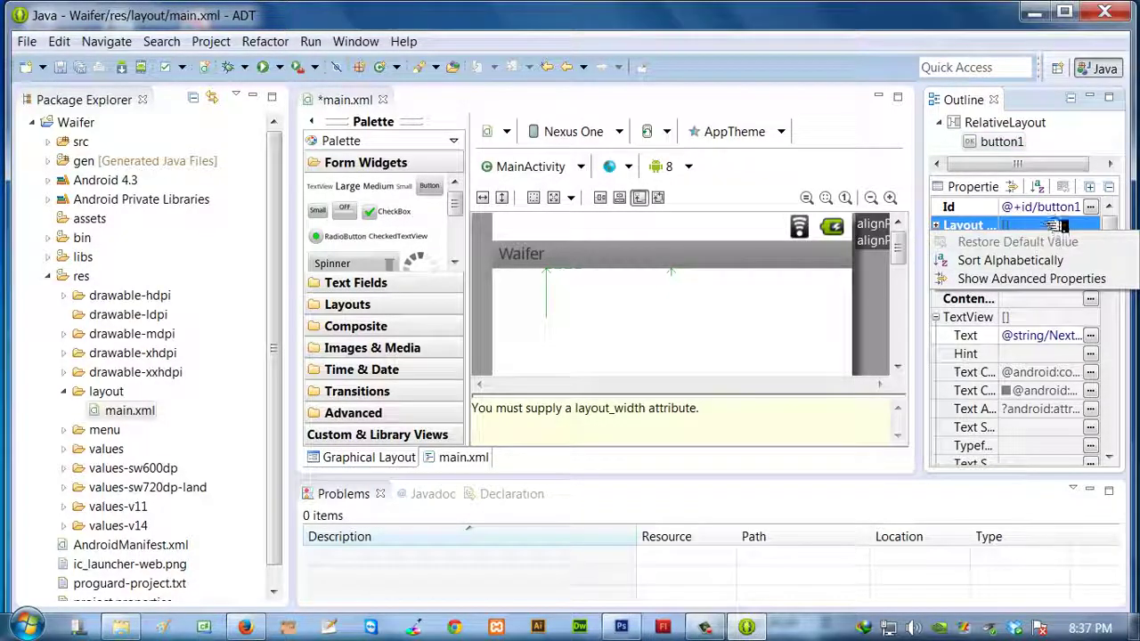
left_click(1055, 227)
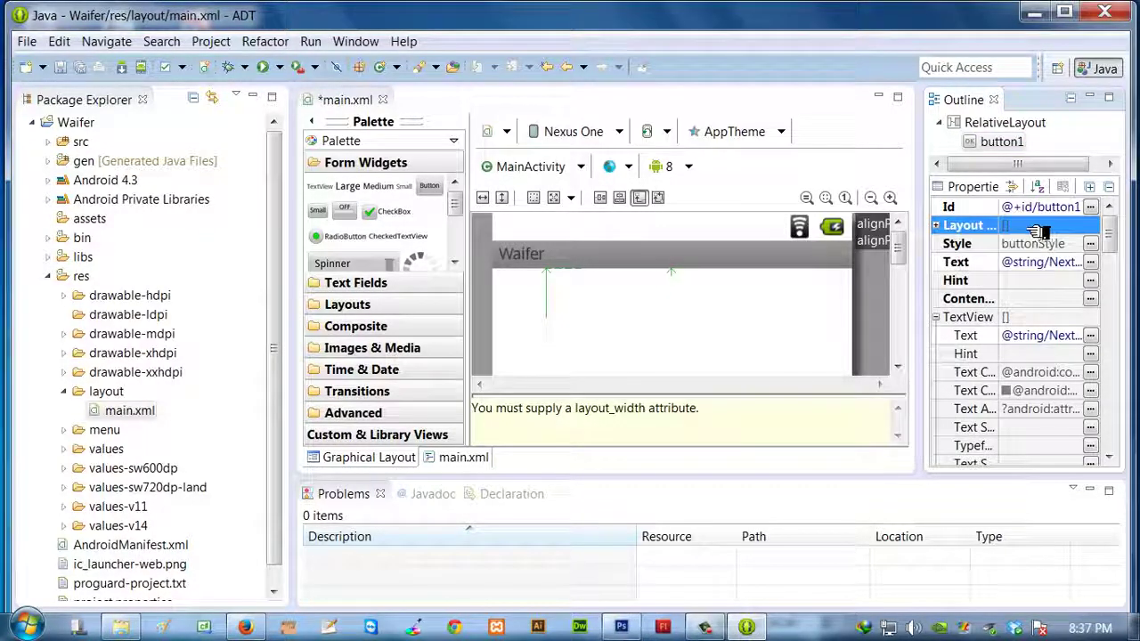
Set the Button's layout_width to lowercase wrap_content in the XML code and check it in the graphical layout
left_click(450, 459)
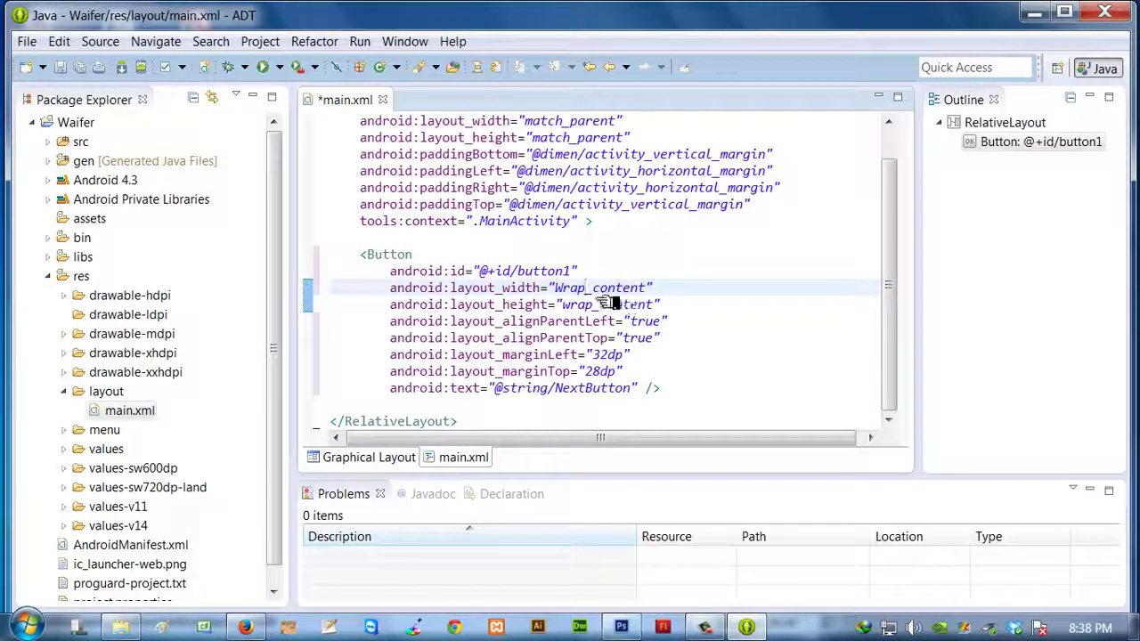
key("BackSpace")
key("BackSpace")
key("BackSpace")
key("BackSpace")
type("wrap")
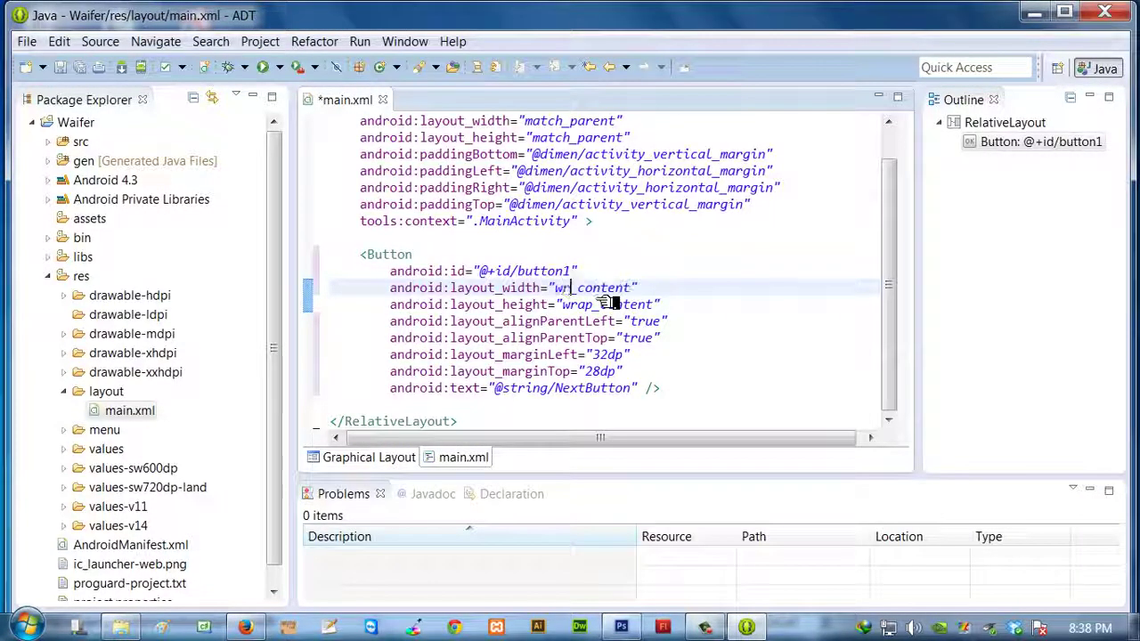
left_click(369, 457)
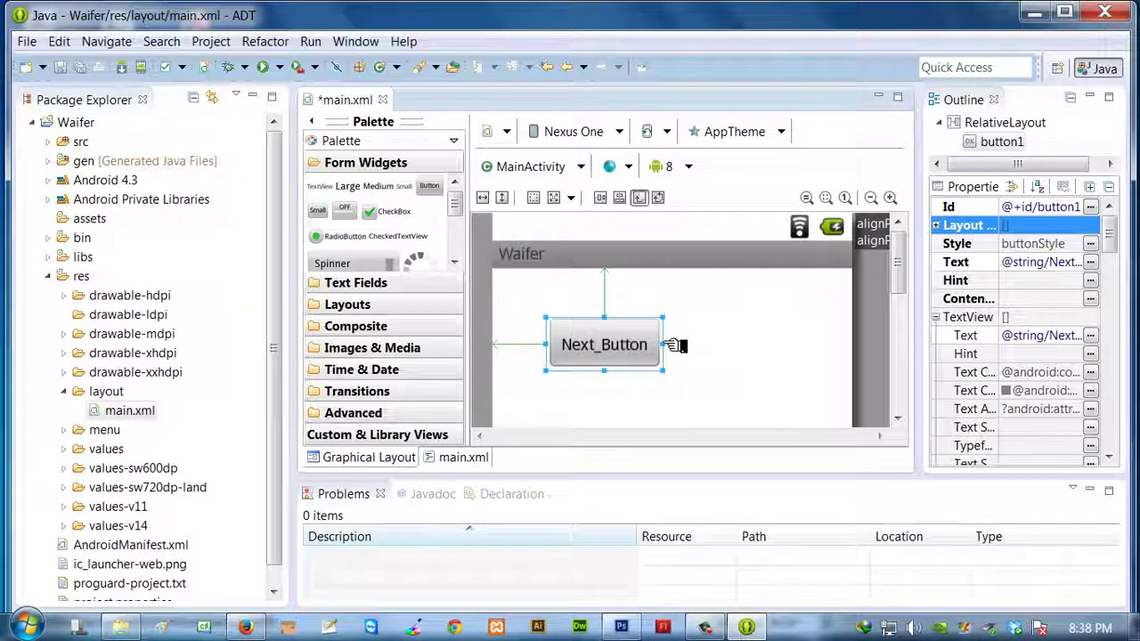
Reposition Next_Button in the graphical layout to an 18dp left margin and 22dp top margin, and check its XML code
left_click_drag(667, 343, 784, 364)
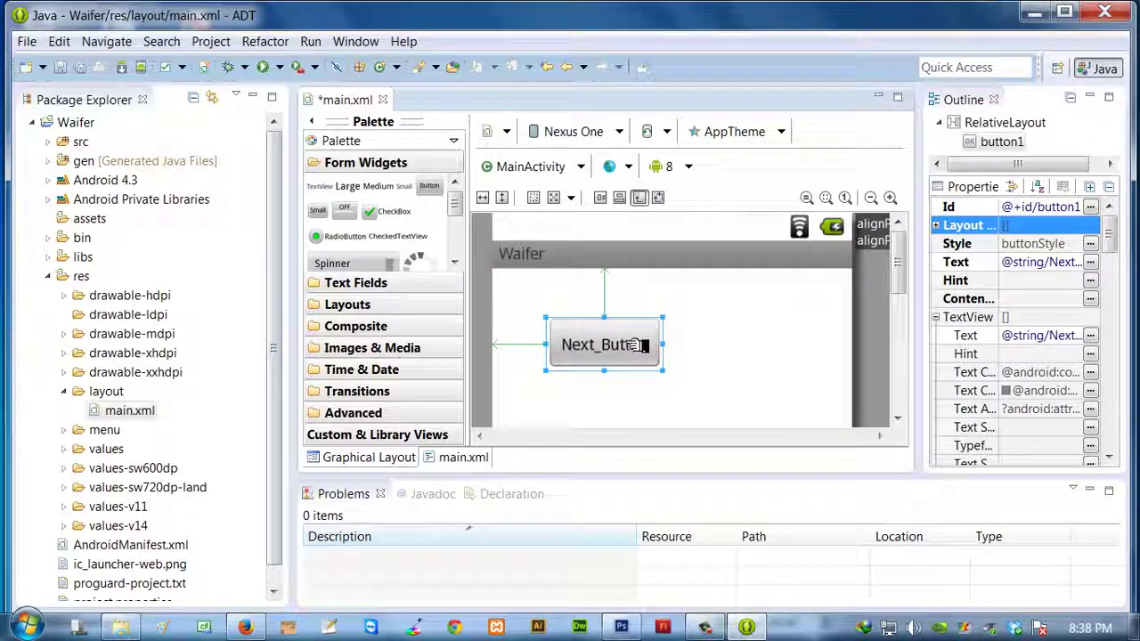
left_click_drag(637, 344, 618, 336)
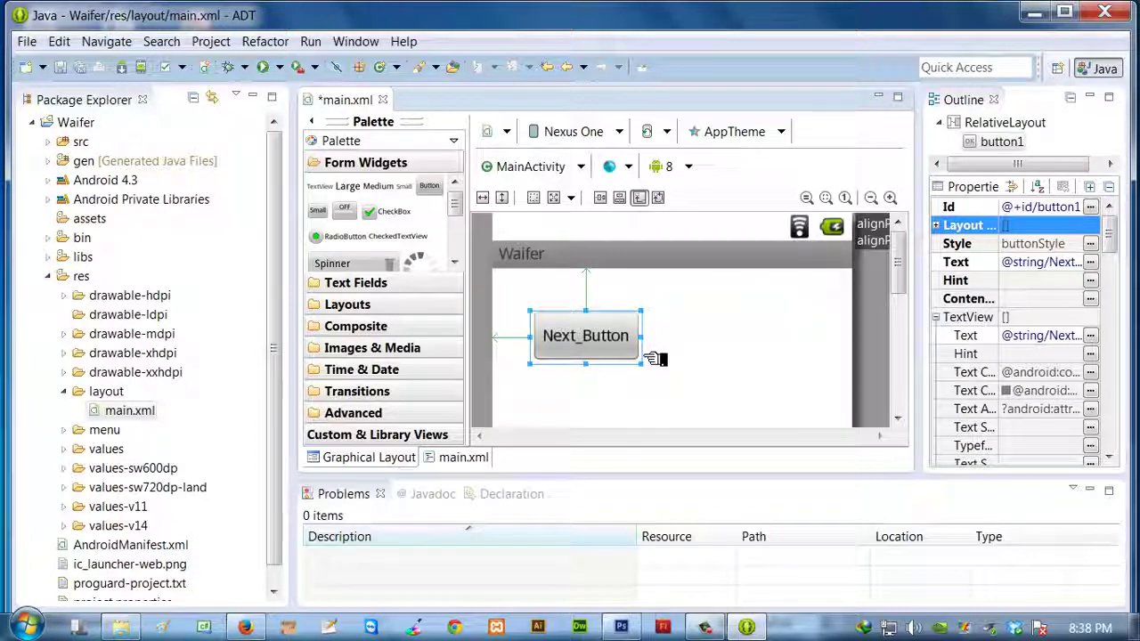
left_click(462, 457)
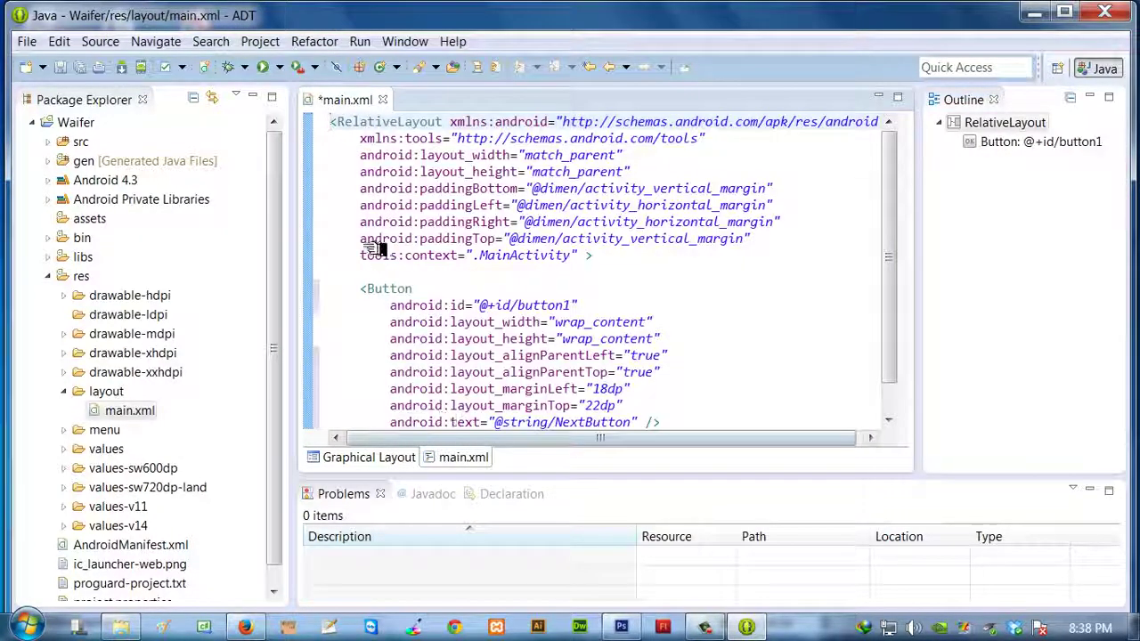
left_click(346, 223)
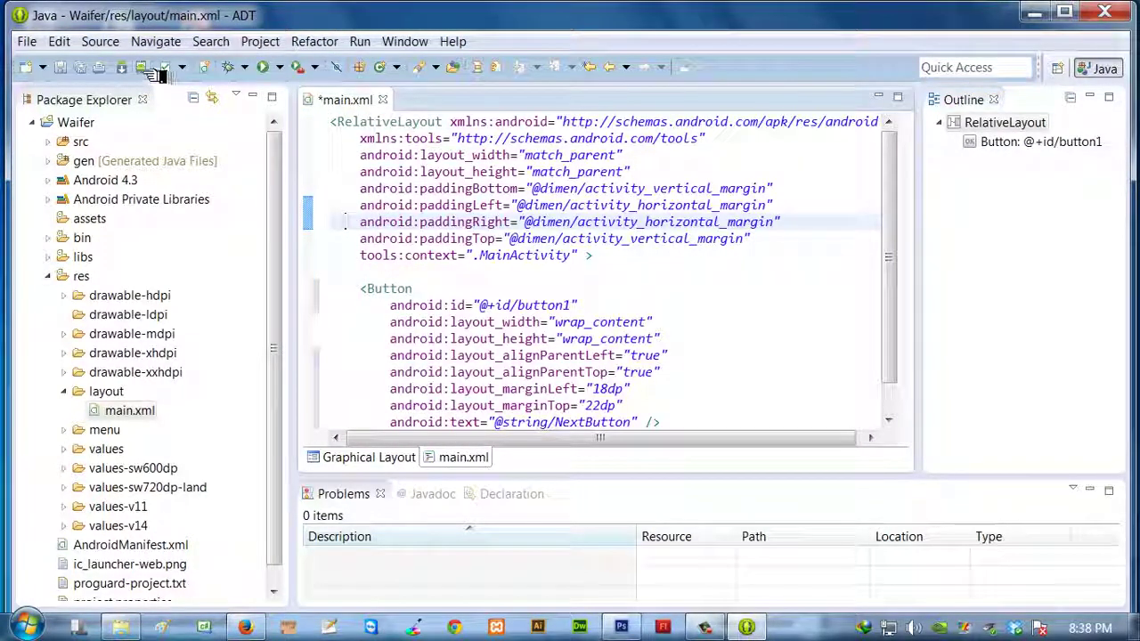
left_click(279, 68)
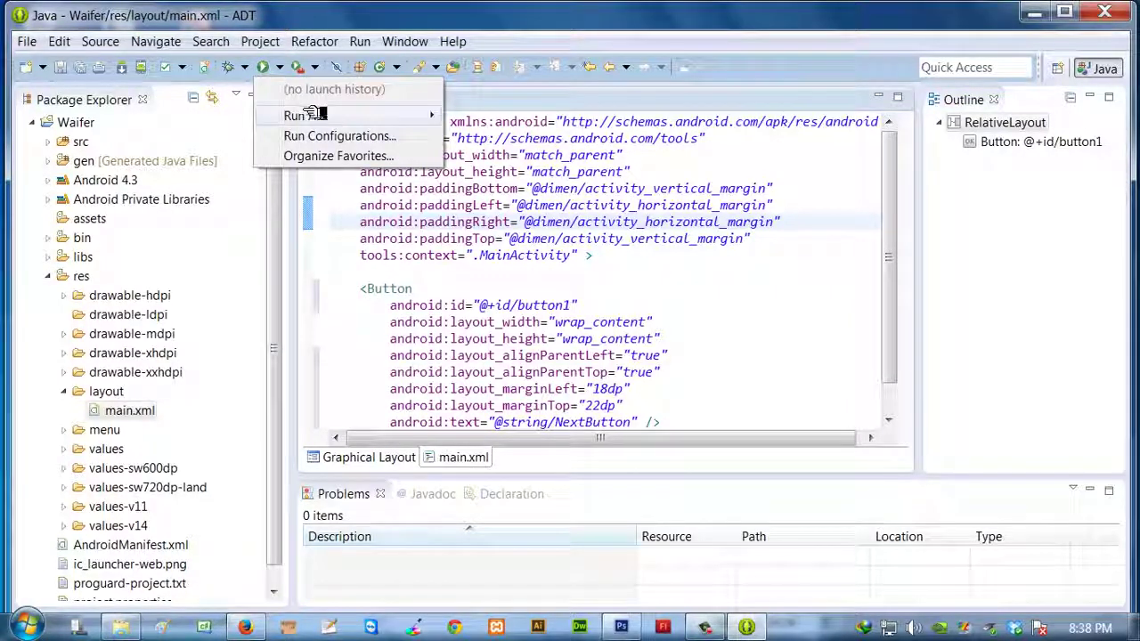
mouse_move(313, 115)
left_click(484, 114)
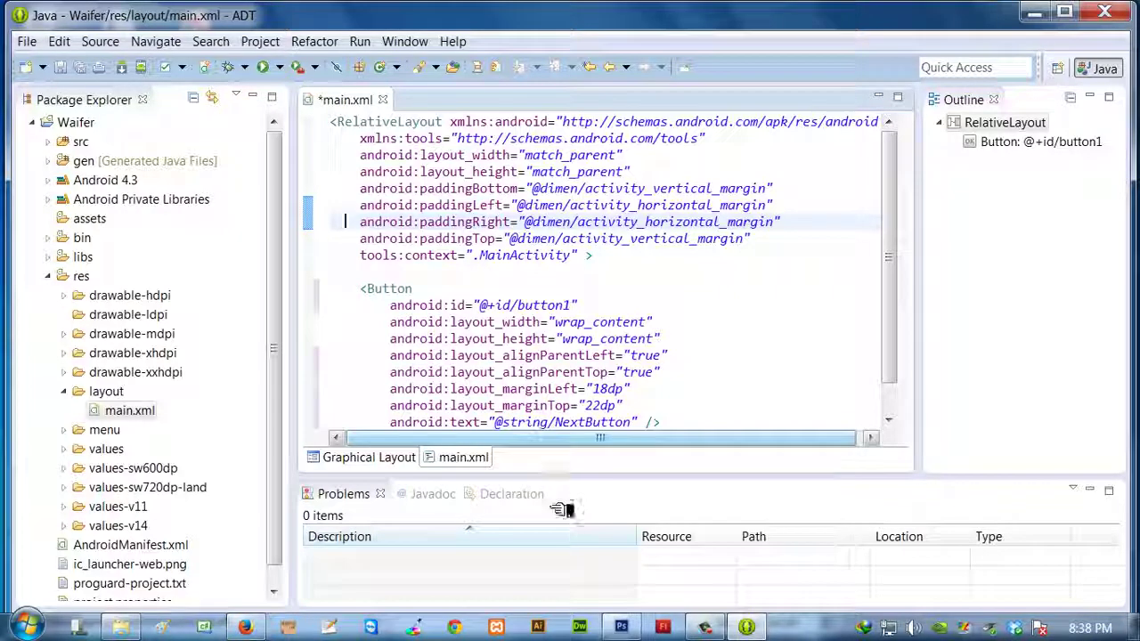
Create a new Android Application run configuration and assign the Waifer project to it
left_click(279, 67)
mouse_move(312, 116)
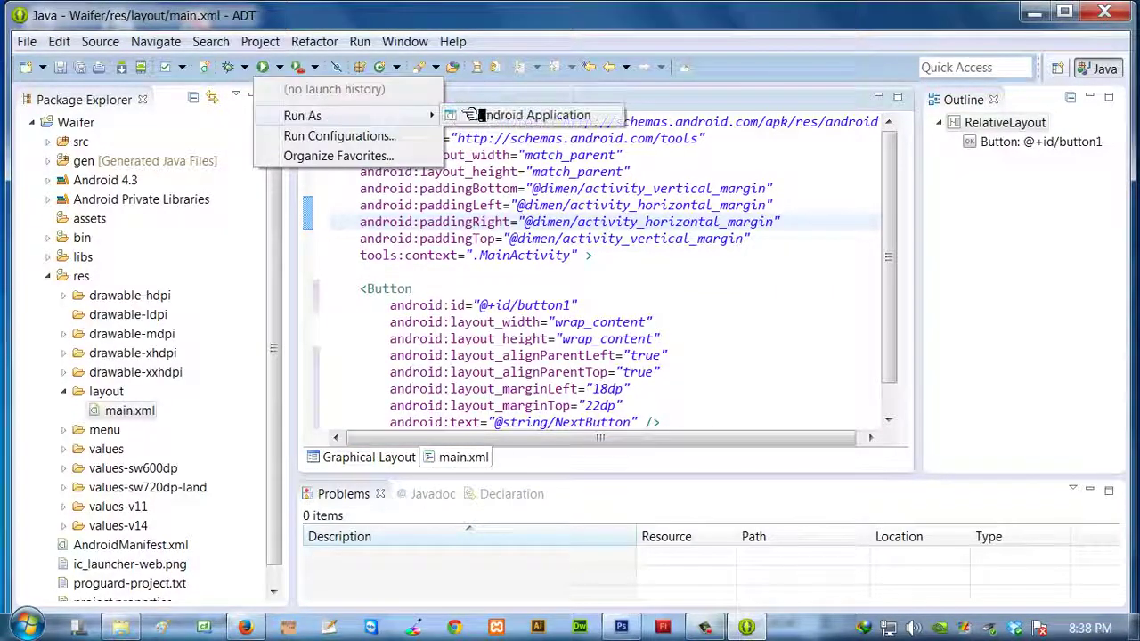
left_click(356, 135)
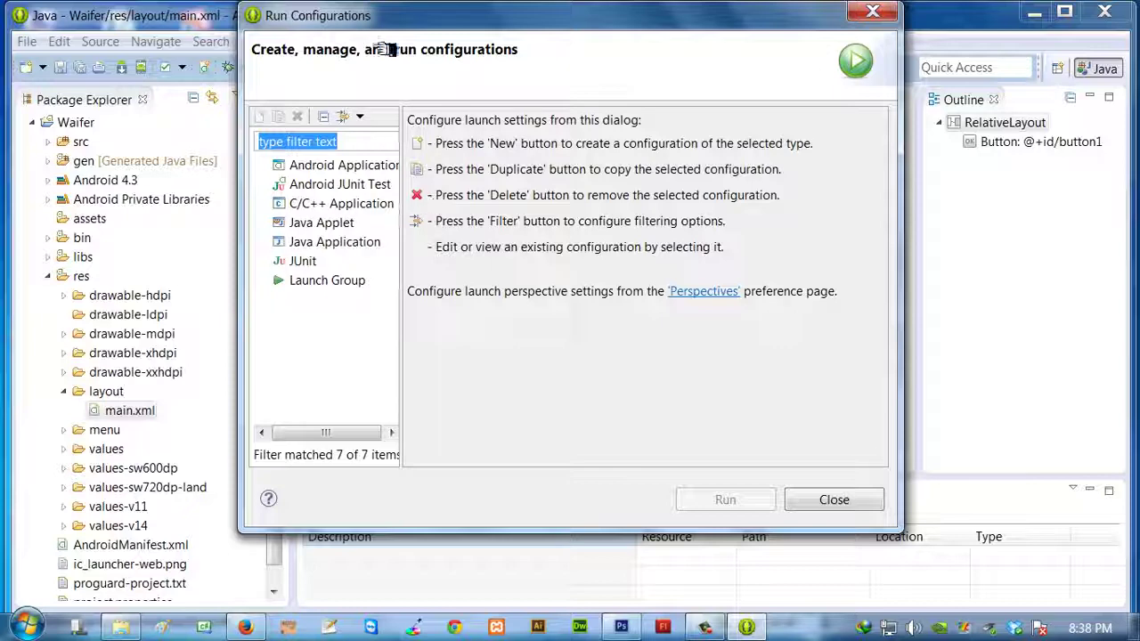
double_click(355, 168)
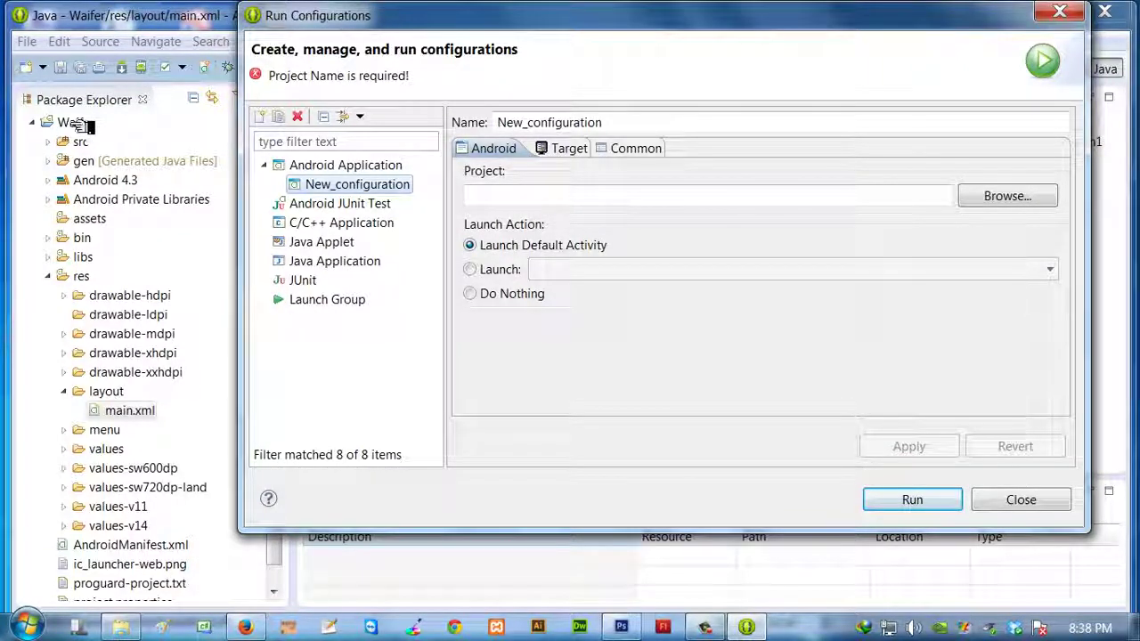
left_click(1038, 196)
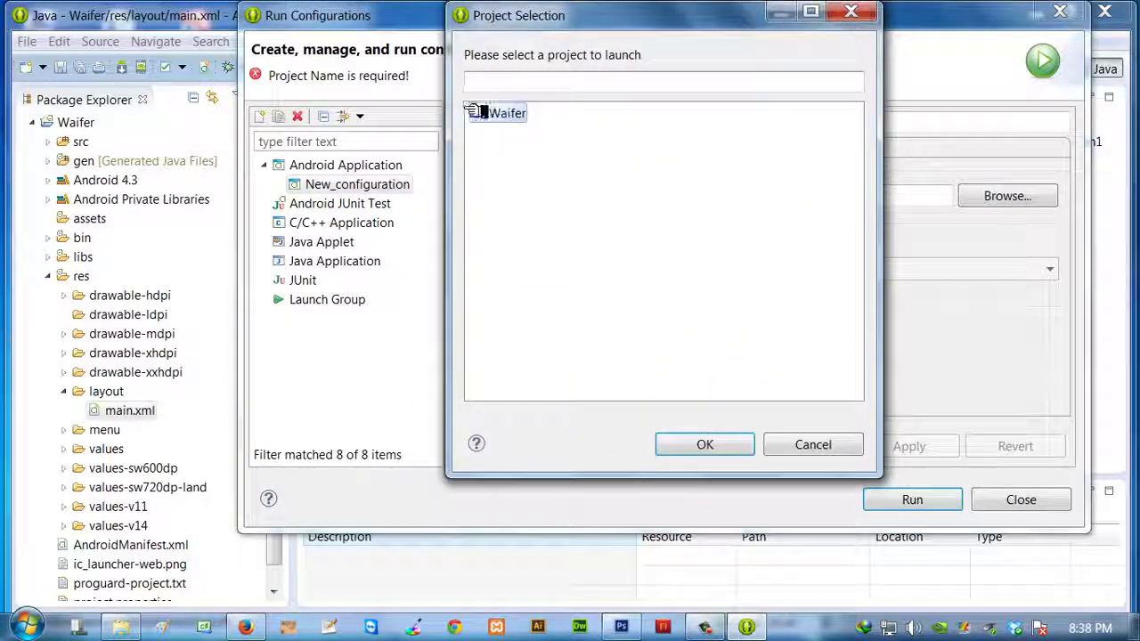
left_click(503, 116)
double_click(506, 116)
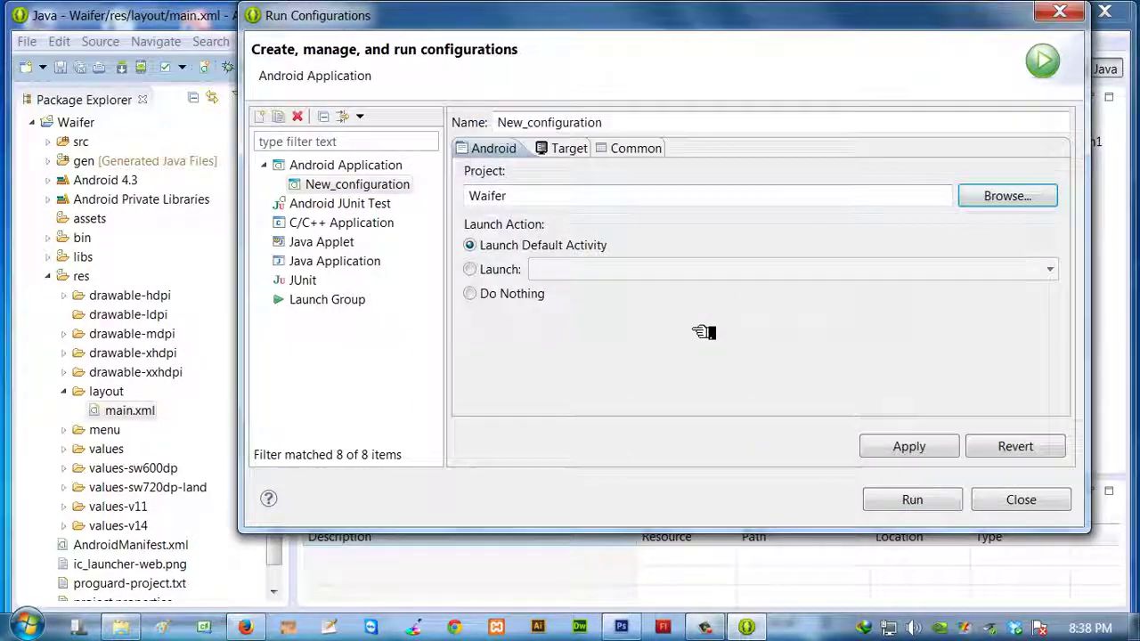
double_click(532, 195)
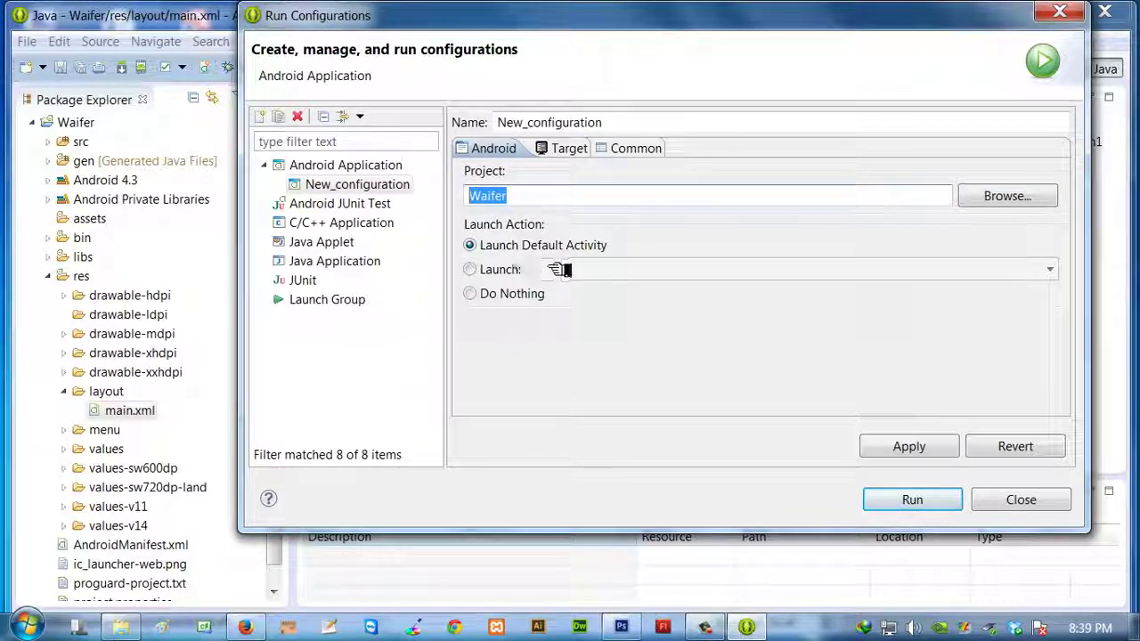
Select MyNexus7 as the preferred virtual device for deployment, apply the configuration and run the project
left_click(560, 147)
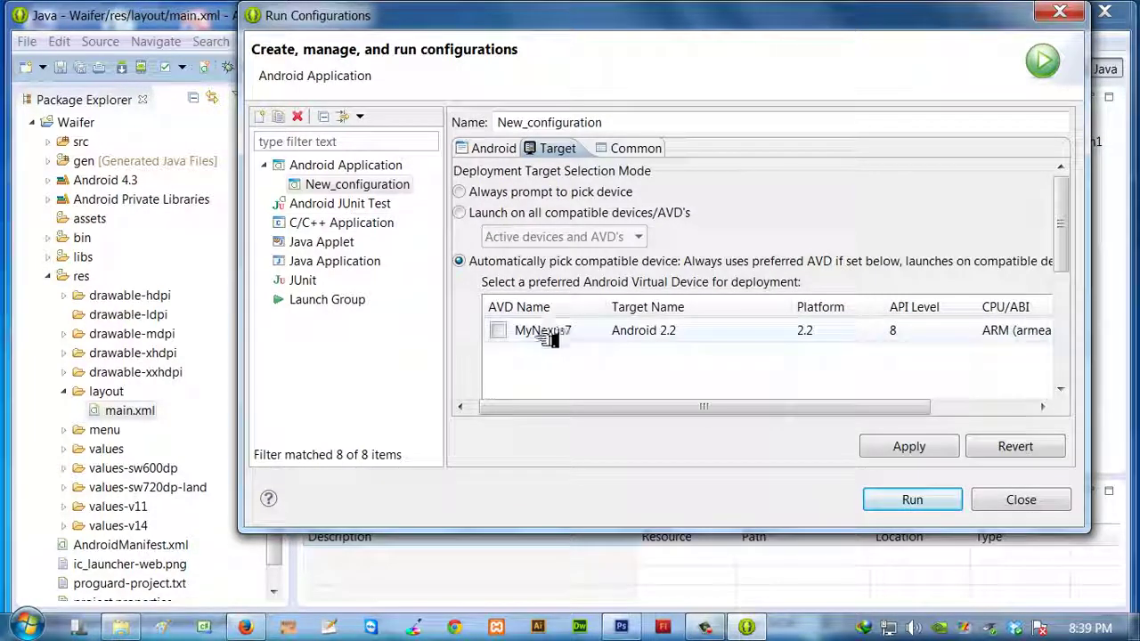
left_click(497, 332)
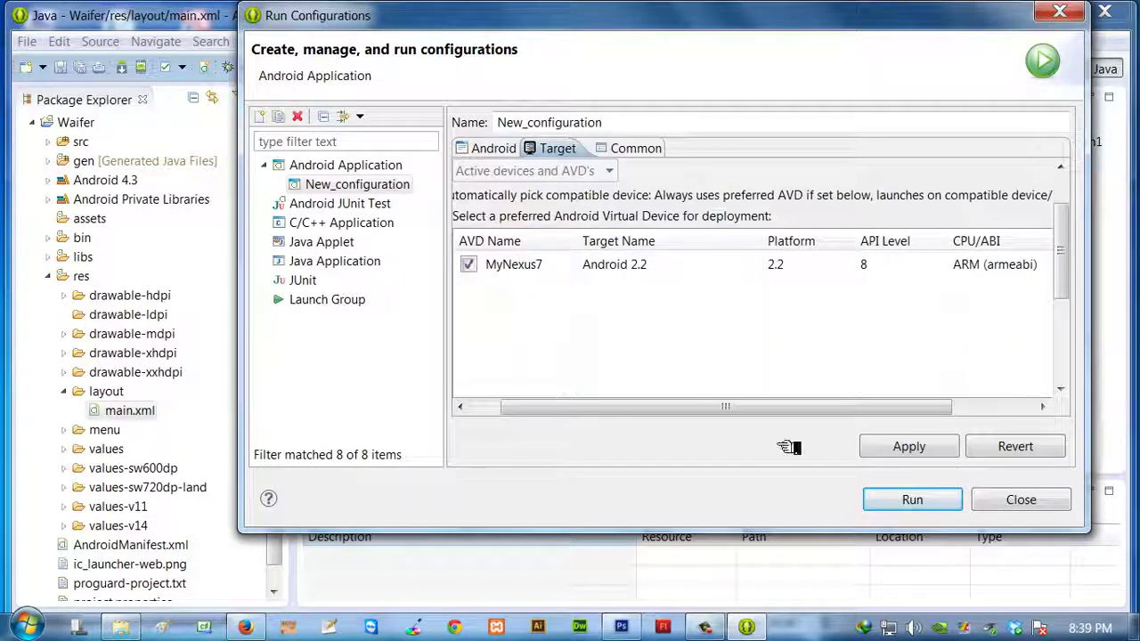
left_click(935, 453)
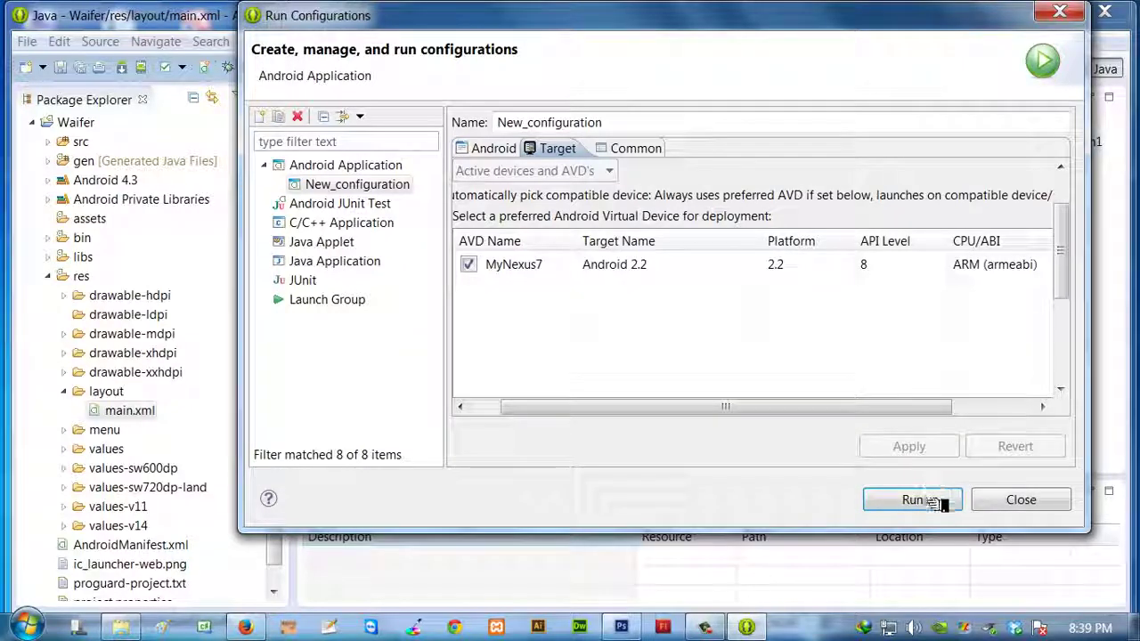
left_click(917, 501)
left_click(580, 340)
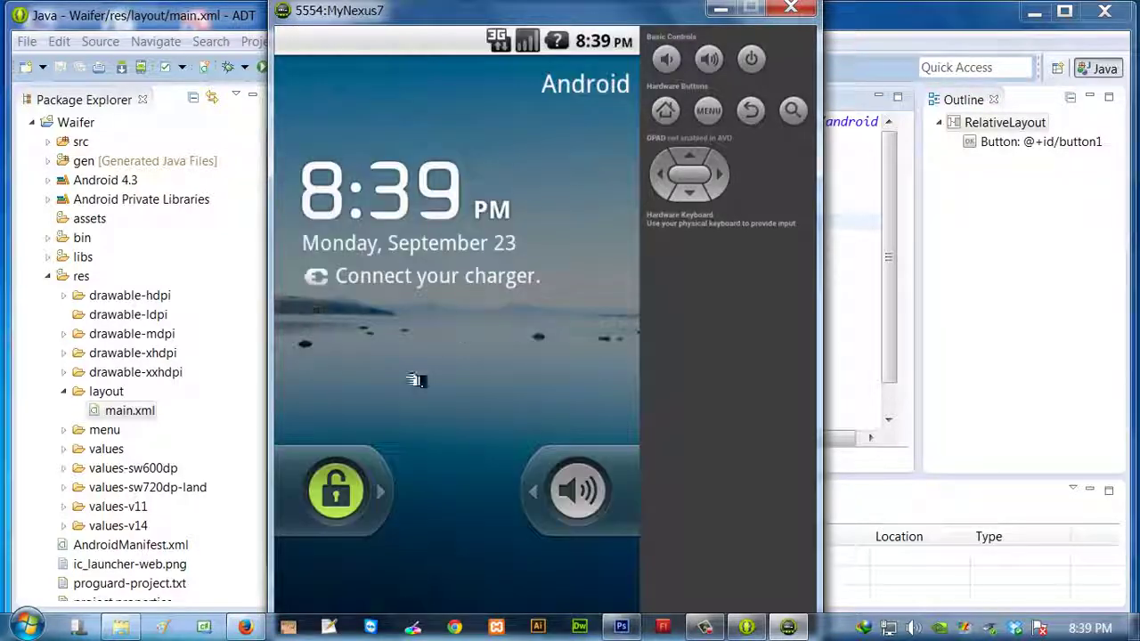
Unlock the MyNexus7 emulator and test Next_Button in the running Waifer app
left_click_drag(337, 490, 770, 475)
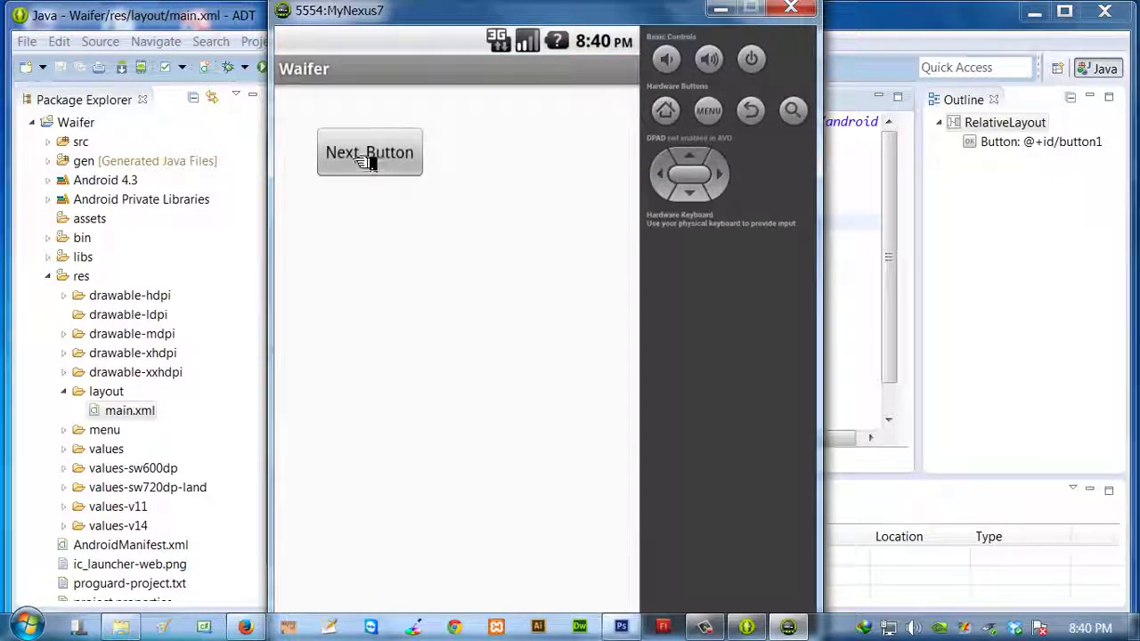
left_click(401, 157)
left_click(415, 154)
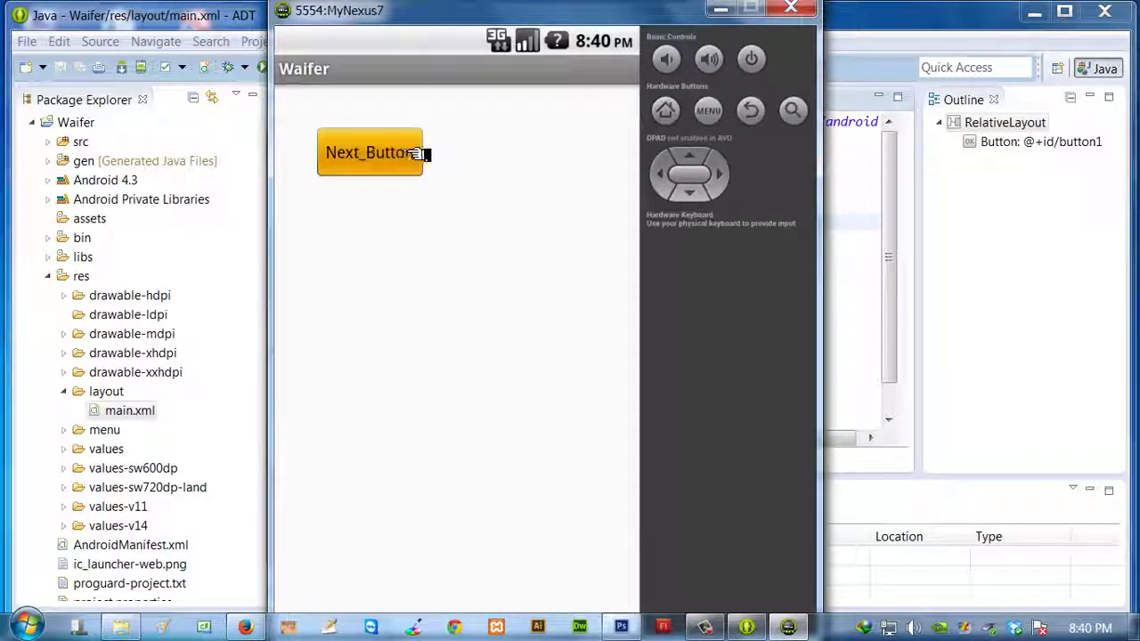